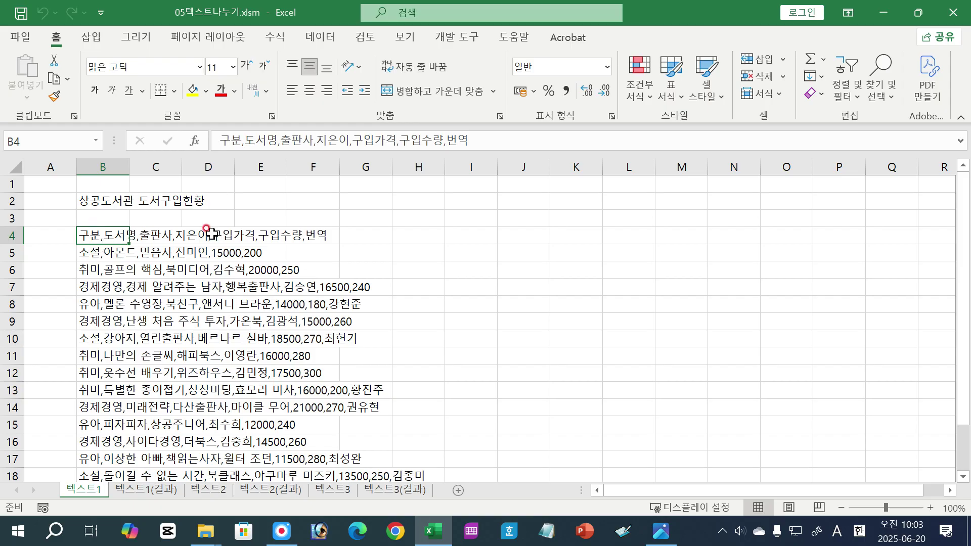
- Compare the comma-separated book rows on the 텍스트1 sheet with the separated columns on the 텍스트1(결과) sheet
left_click(97, 252)
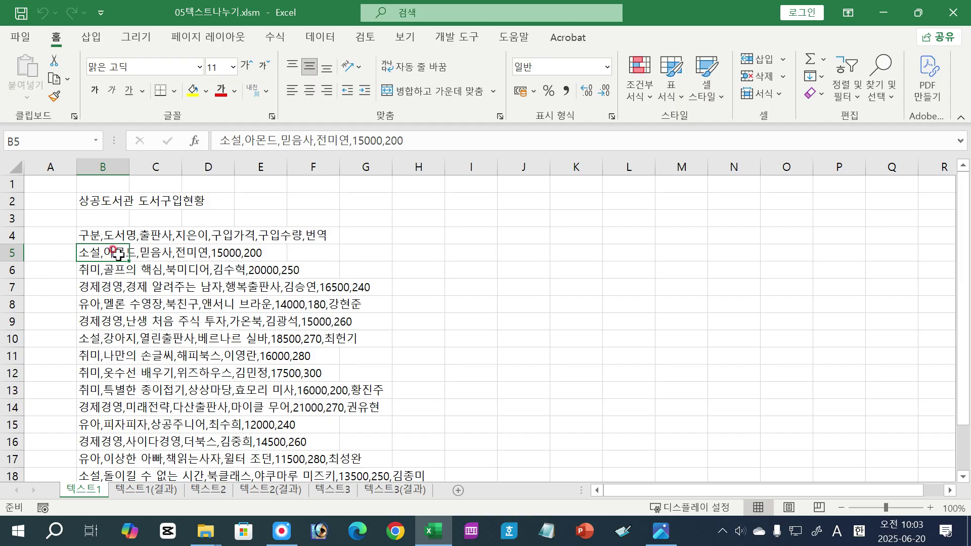
left_click(130, 492)
left_click(100, 235)
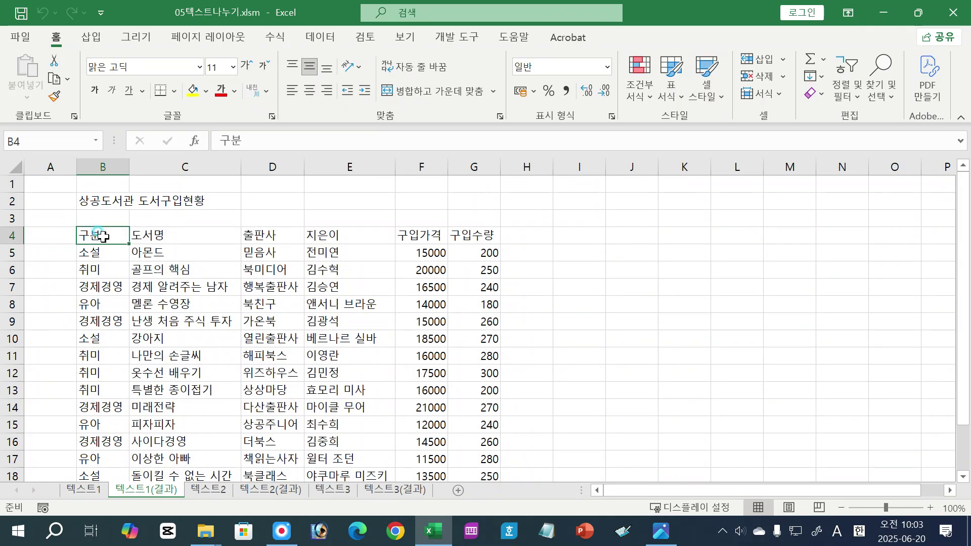
left_click(177, 236)
left_click(260, 234)
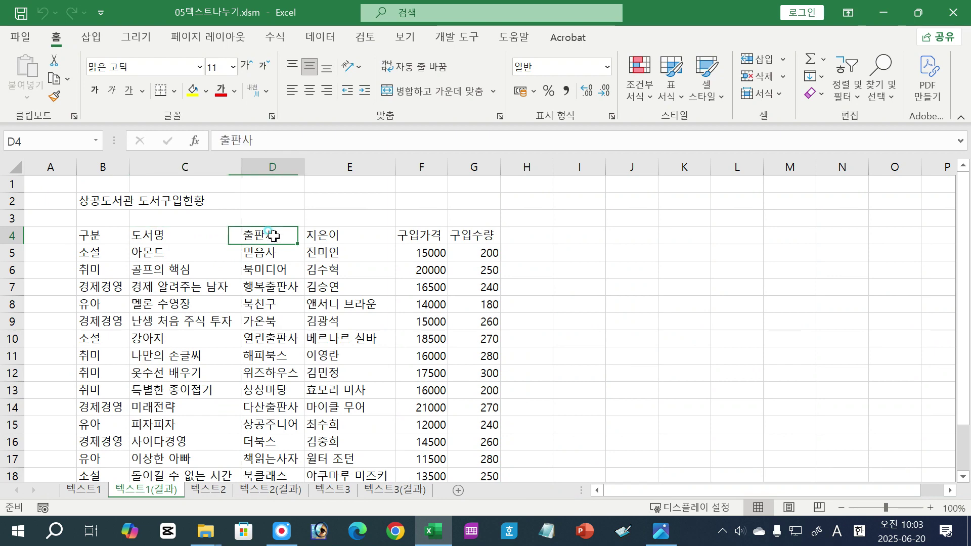
left_click(319, 234)
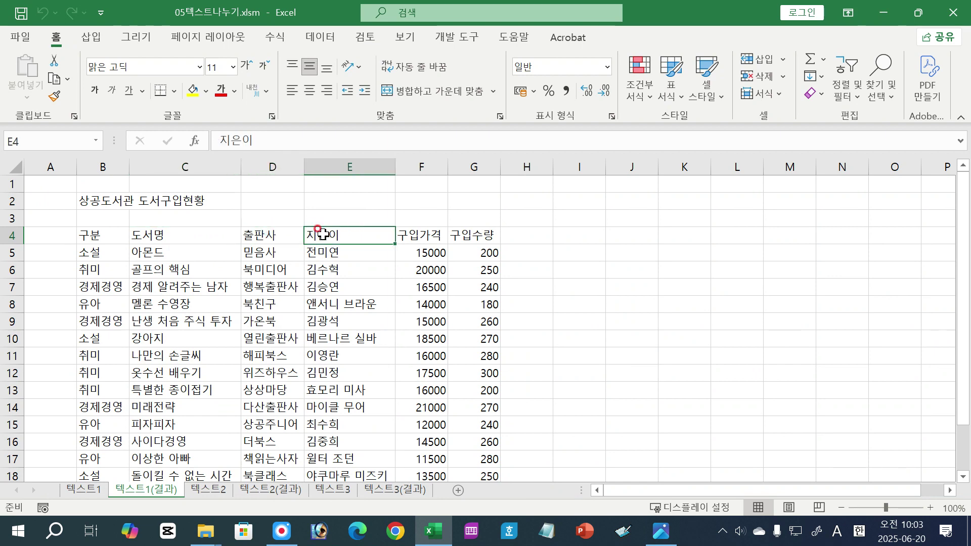
left_click(87, 490)
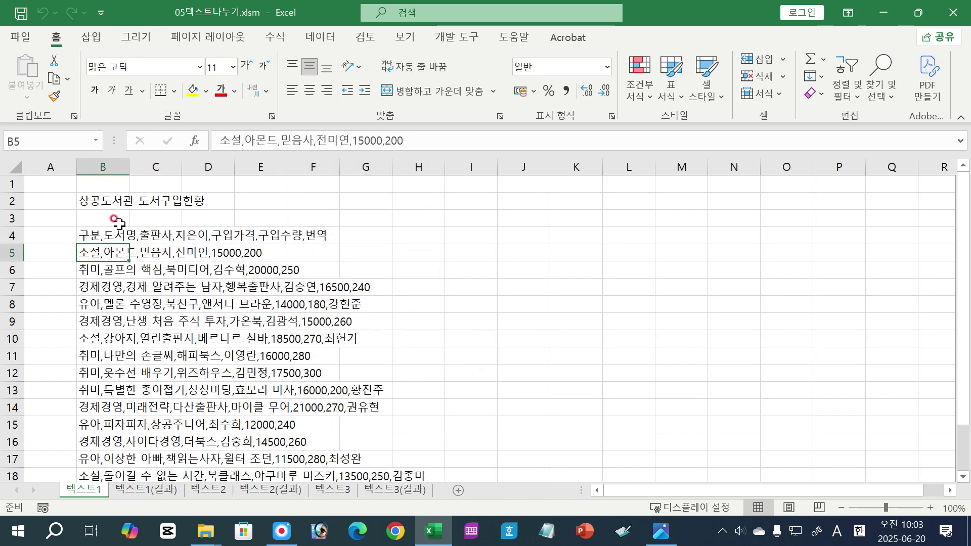
left_click(104, 236)
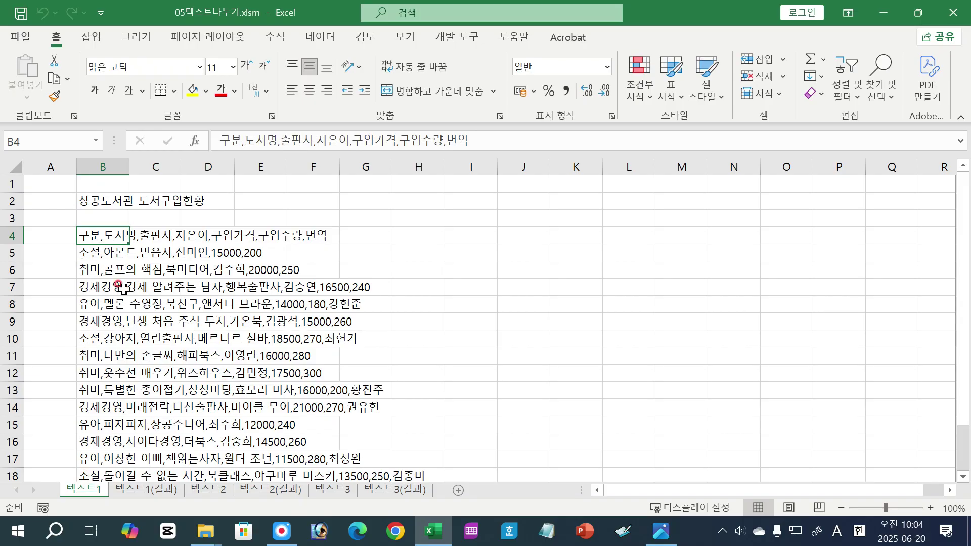
left_click(145, 490)
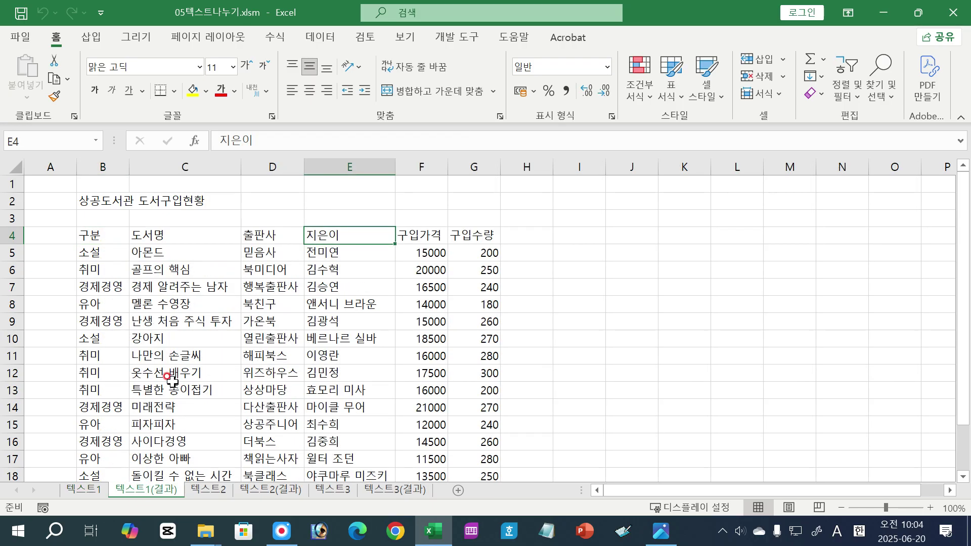
left_click(103, 241)
left_click(187, 232)
left_click(280, 231)
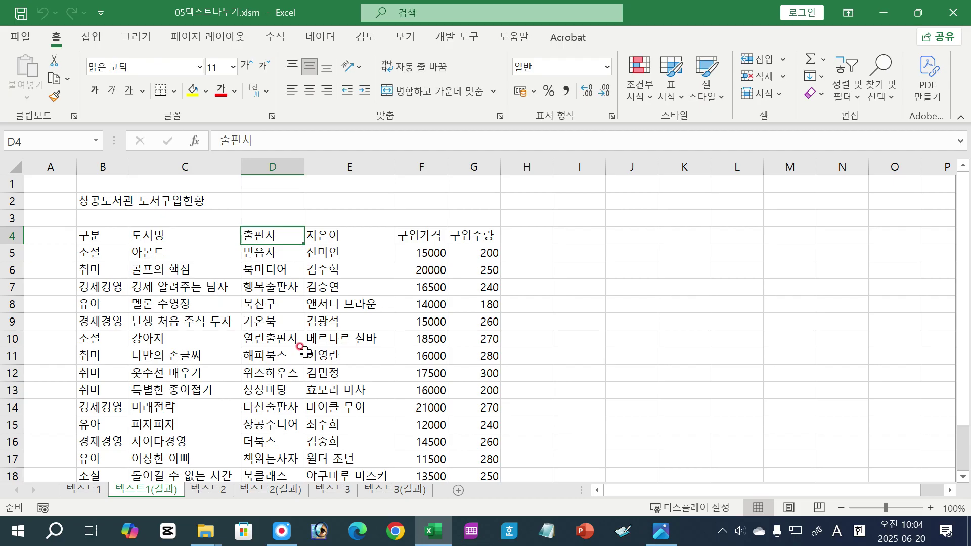
left_click(84, 489)
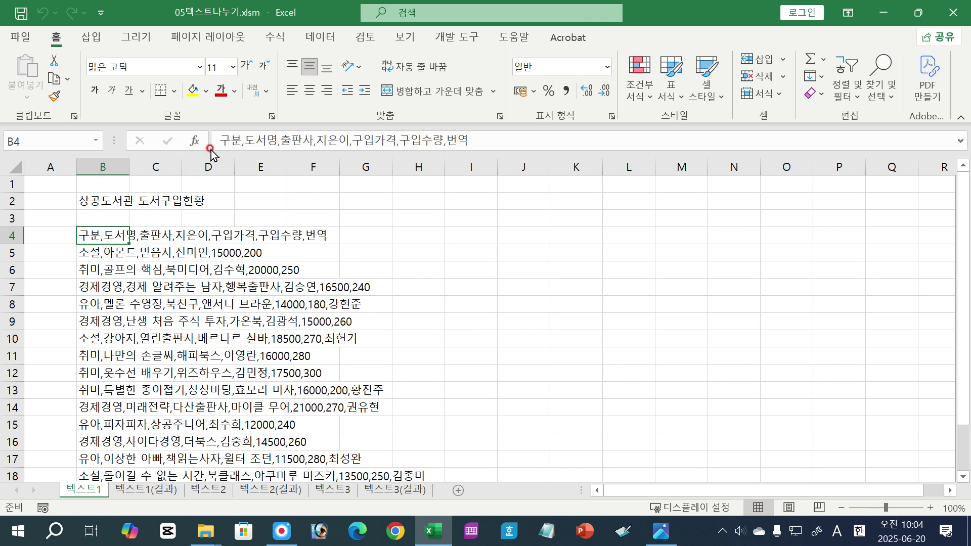
left_click(159, 237)
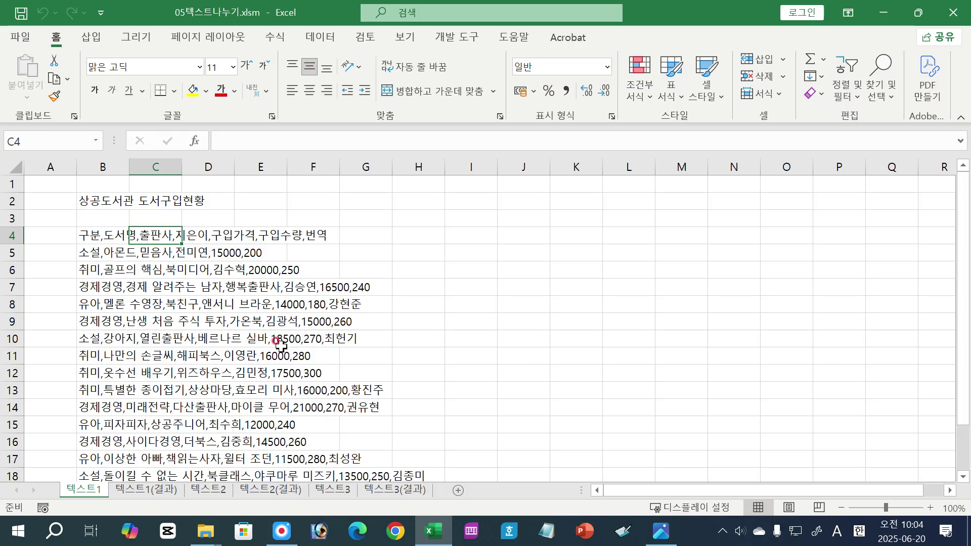
left_click(105, 237)
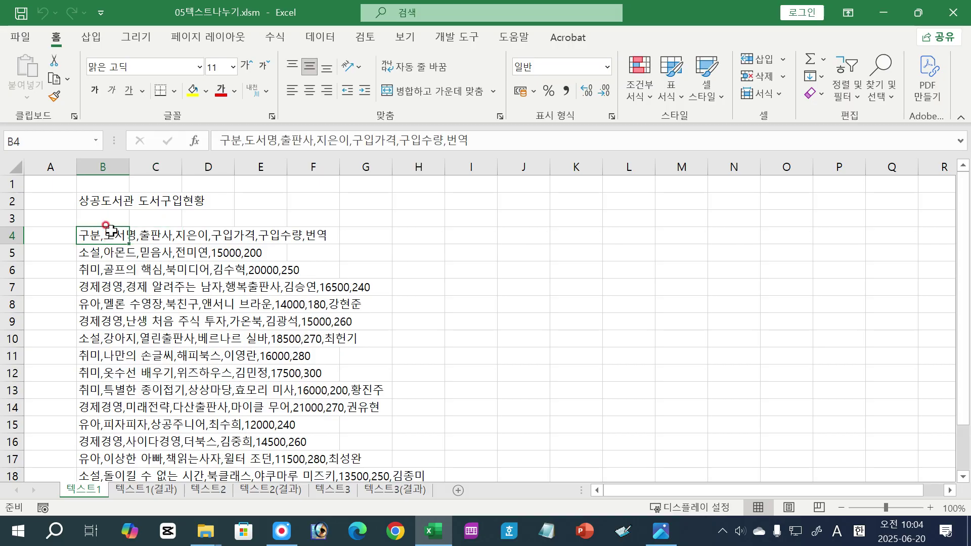
left_click(143, 490)
left_click(161, 236)
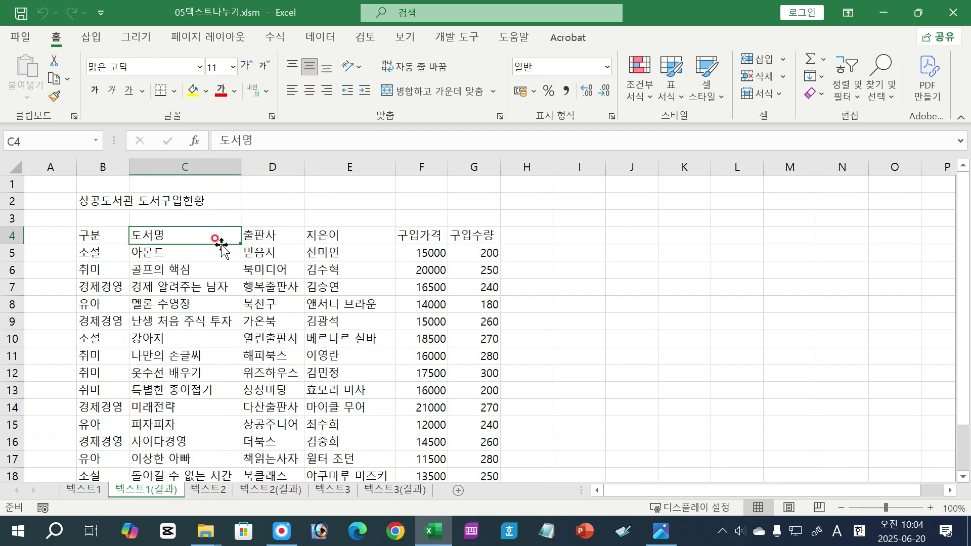
left_click(251, 236)
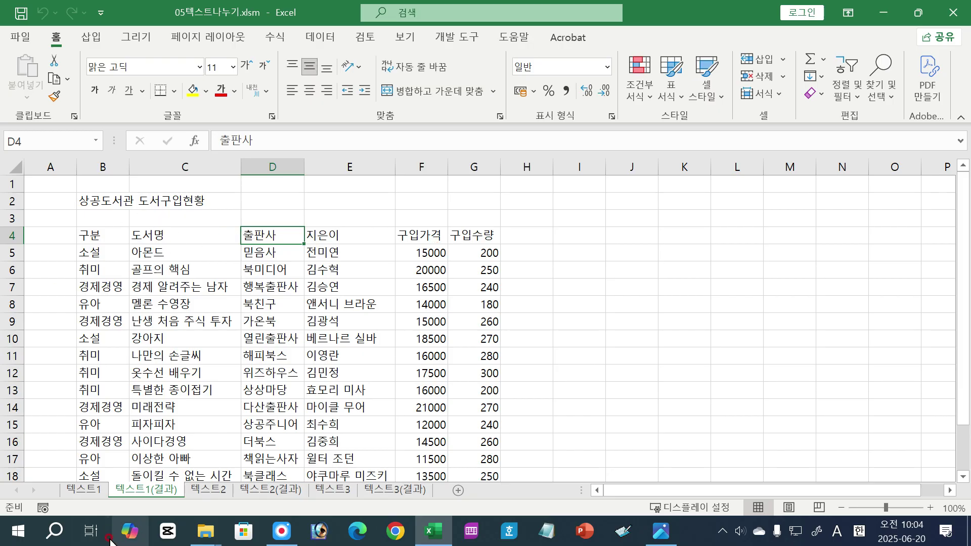
left_click(83, 490)
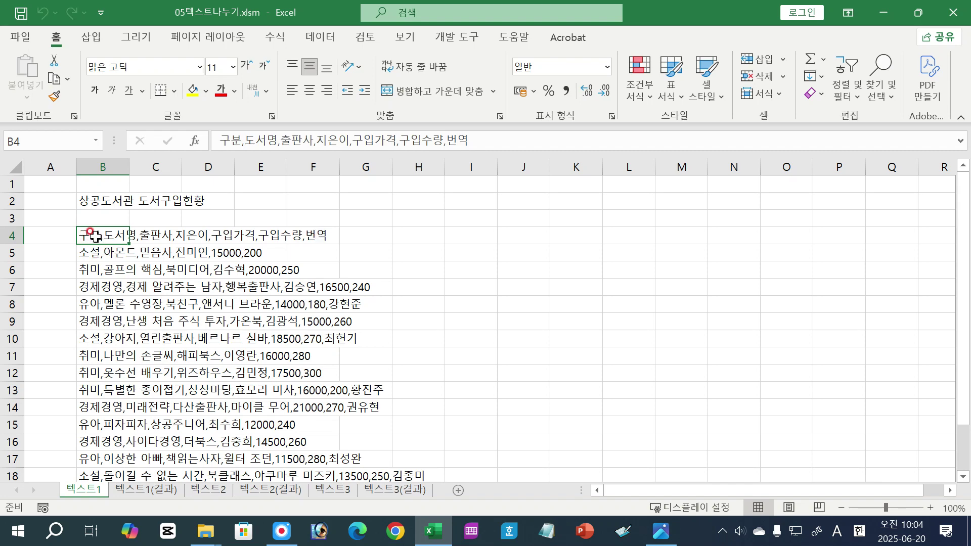
- Try to run Text to Columns on the multi-column range B4:H21 of the 텍스트1 sheet
left_click_drag(98, 234, 105, 434)
scroll(137, 463, "up", 1)
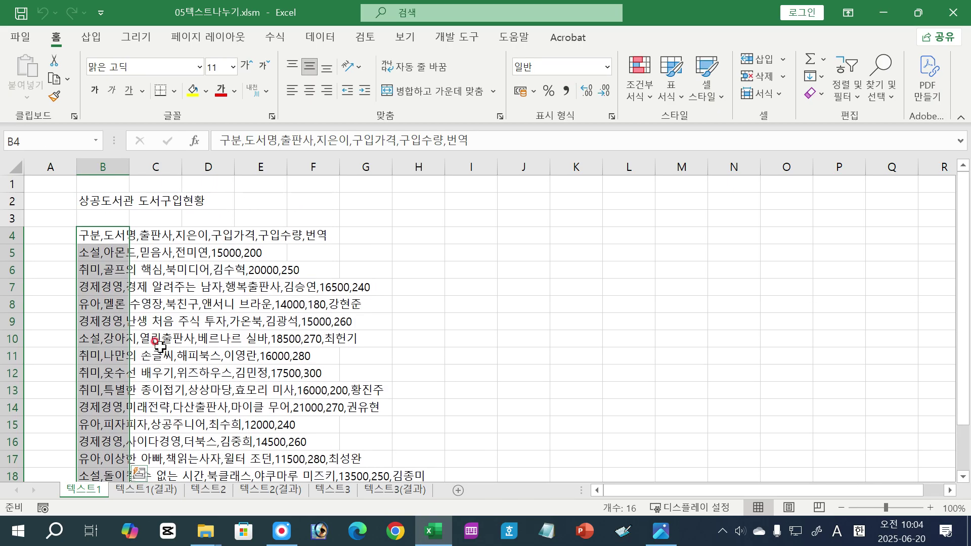
left_click_drag(104, 234, 420, 440)
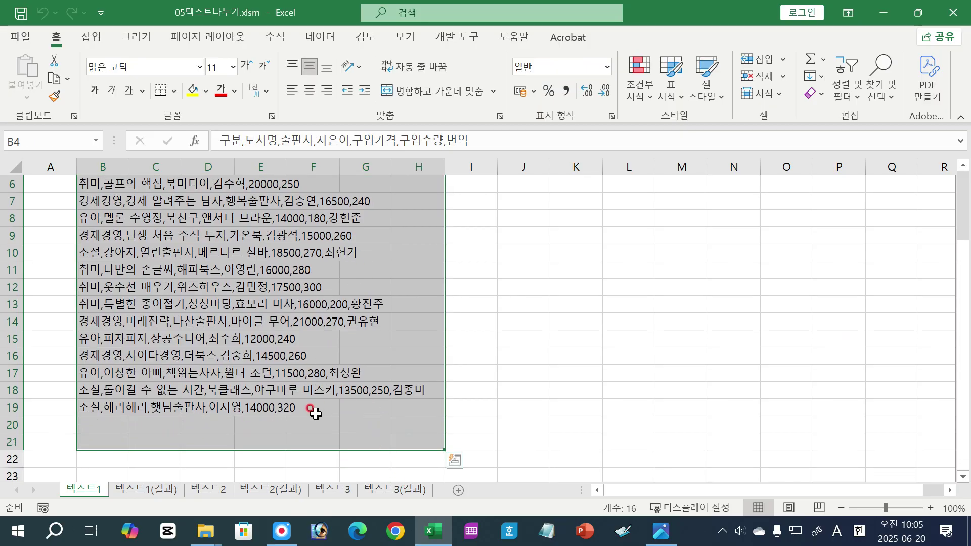
scroll(190, 338, "up", 2)
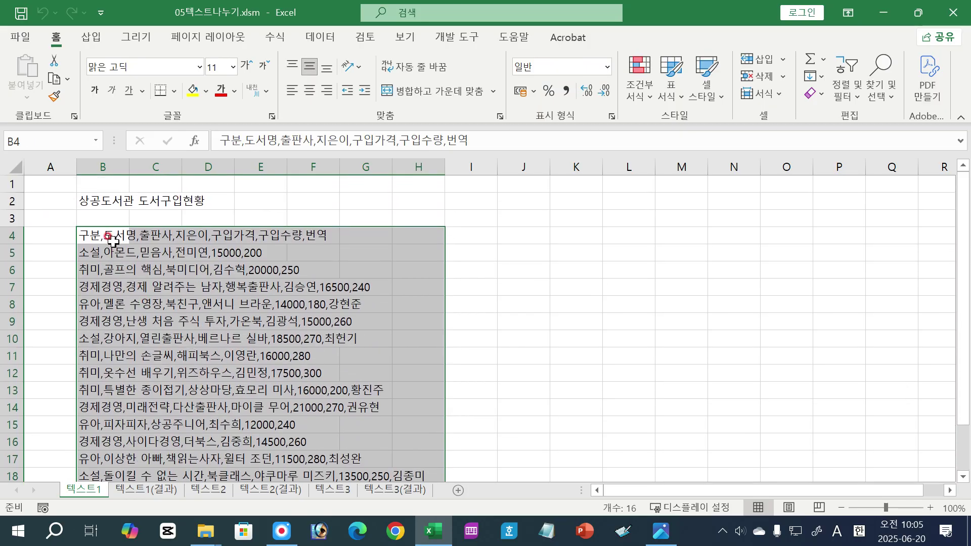
left_click(321, 37)
left_click(551, 96)
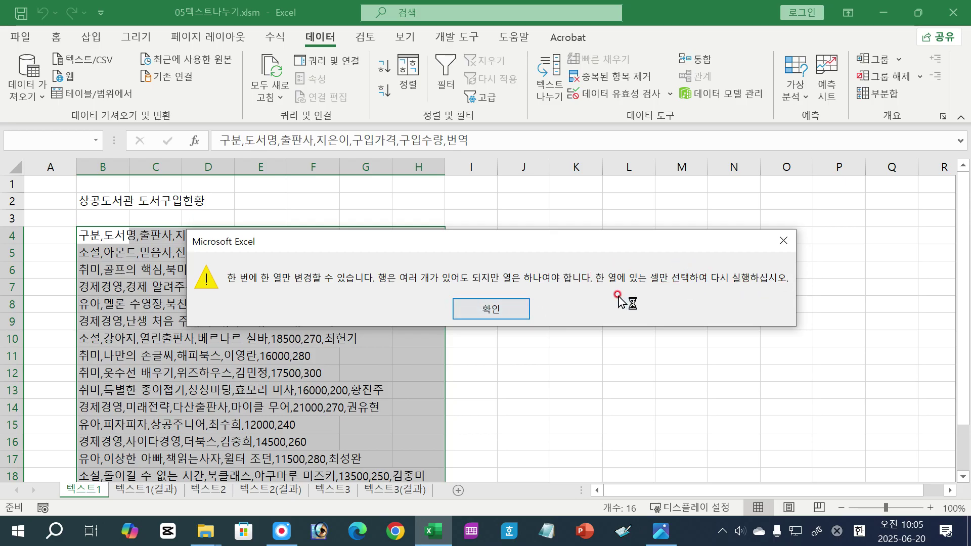
left_click(488, 309)
- Auto-fit column B to its longest entry and undo that width change
left_click(98, 233)
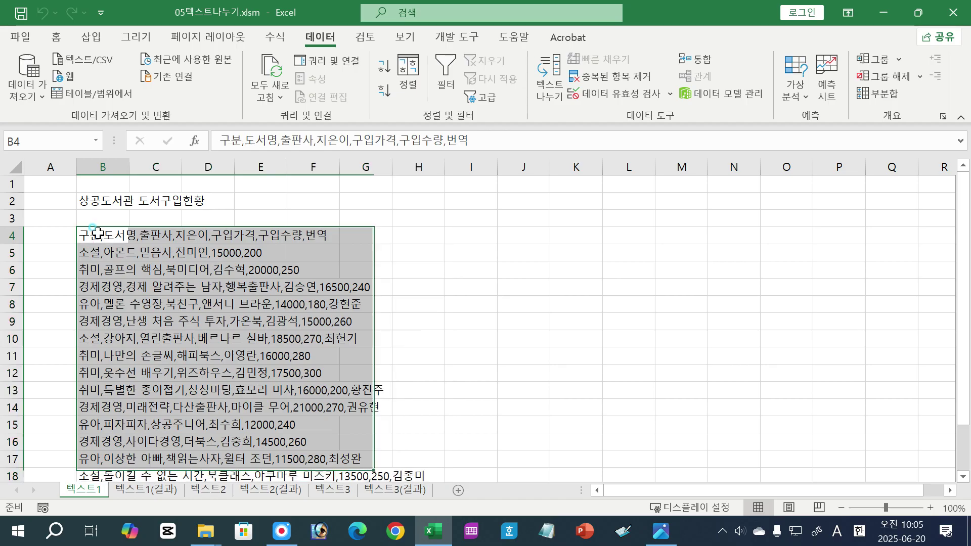
left_click_drag(97, 233, 102, 407)
left_click_drag(92, 233, 97, 432)
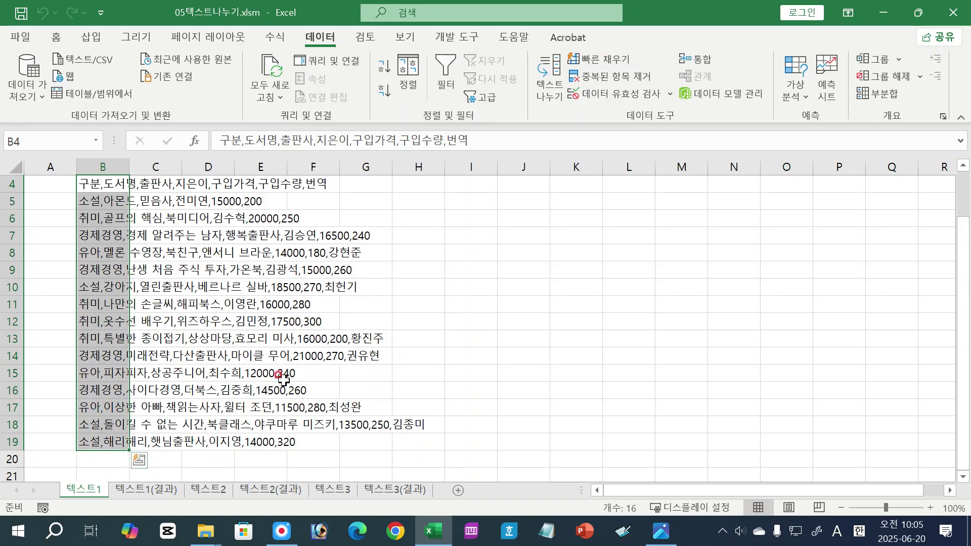
left_click(211, 292)
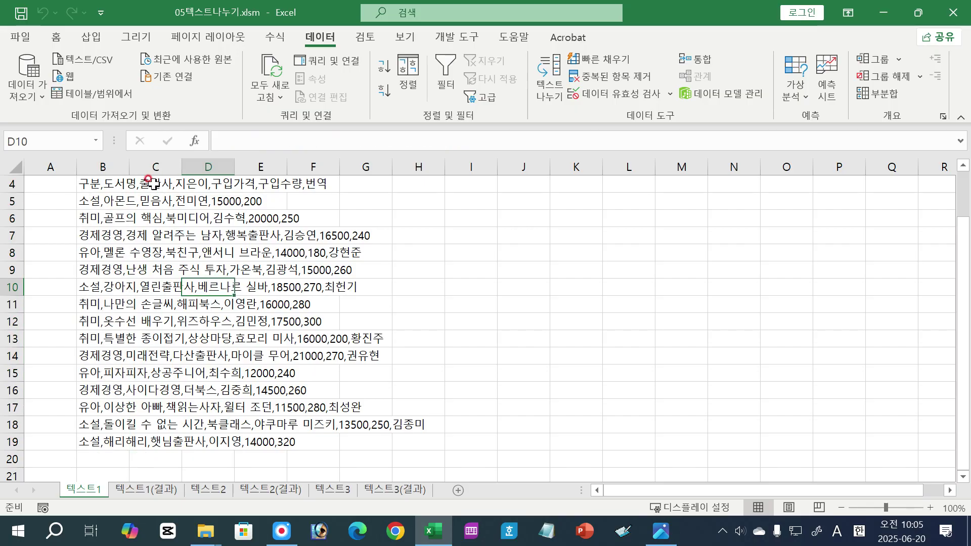
double_click(130, 167)
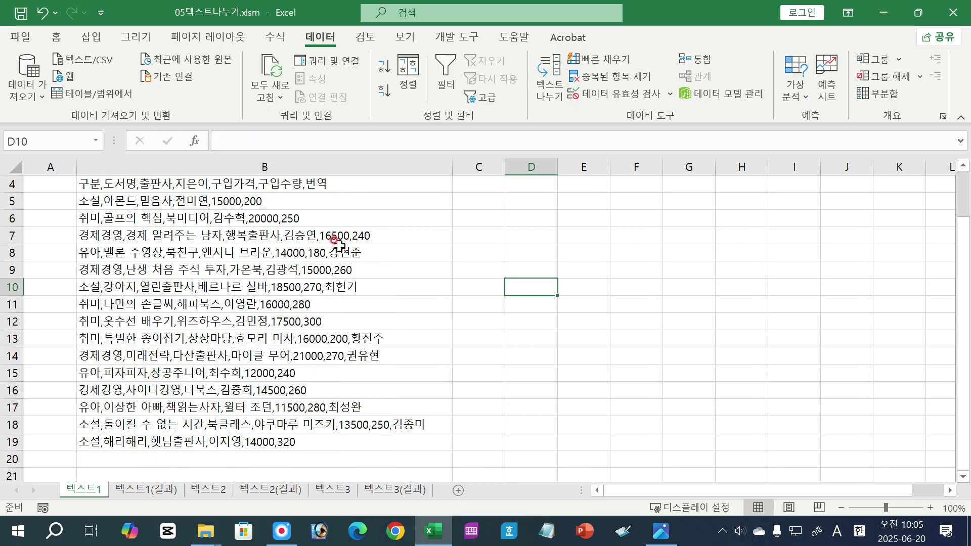
scroll(334, 243, "up", 1)
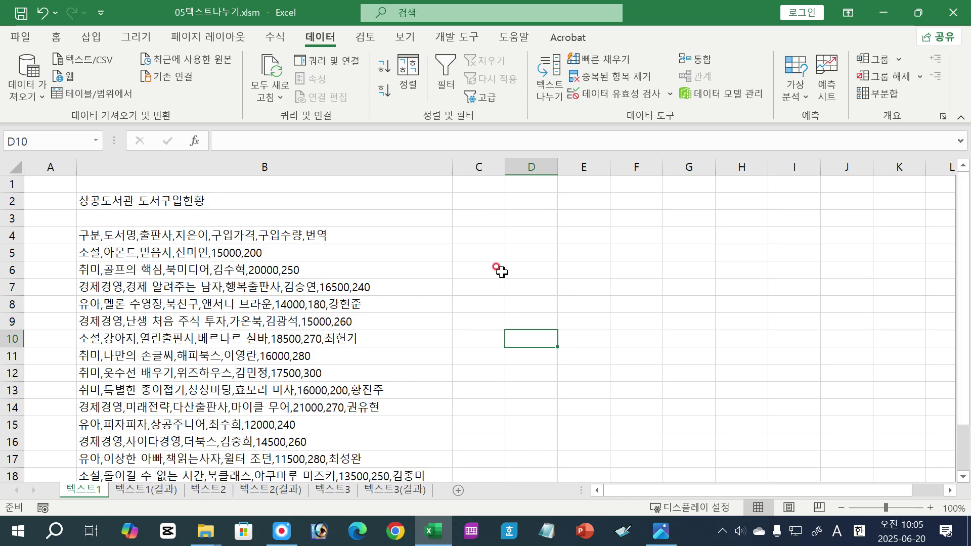
left_click(43, 13)
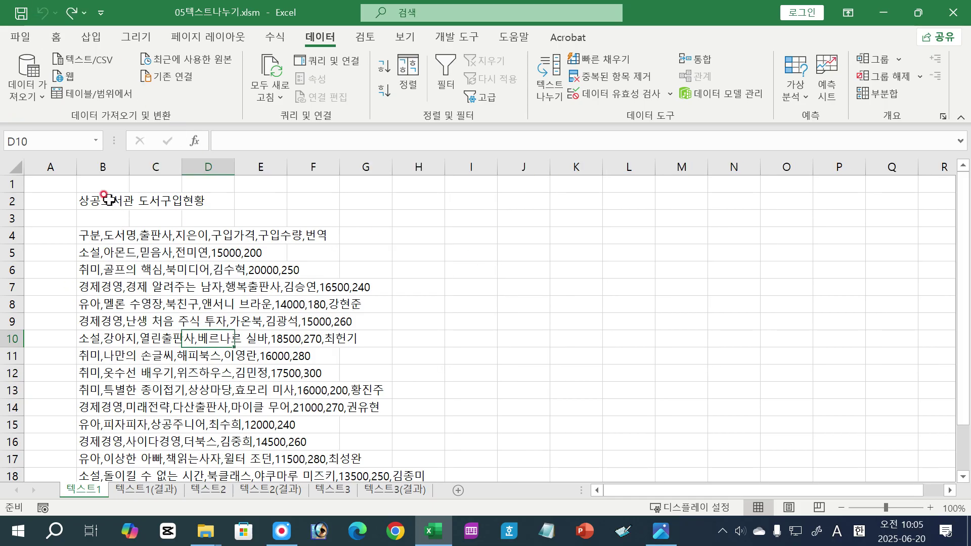
- Start Text to Columns on B4:B19 as delimited data, with comma as the only delimiter
left_click_drag(93, 234, 96, 440)
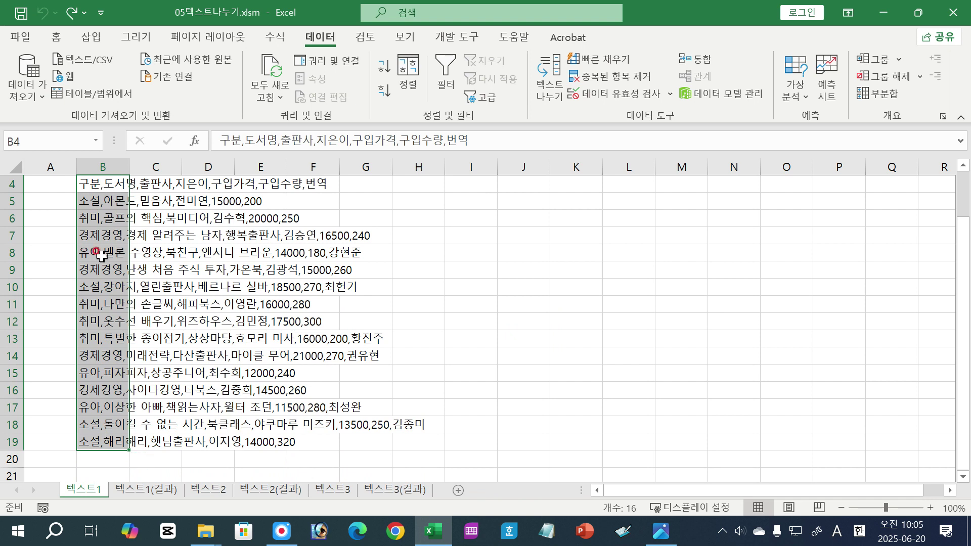
left_click(551, 90)
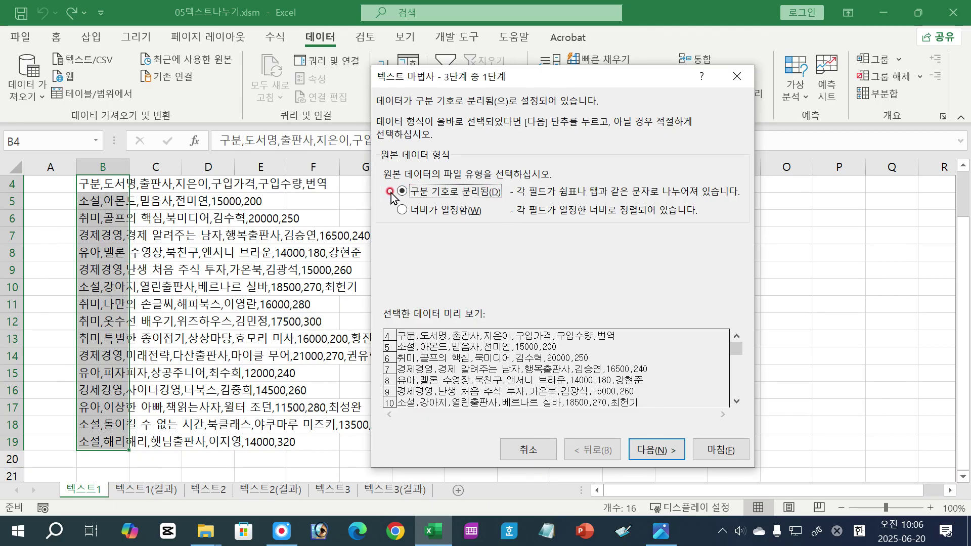
left_click(664, 455)
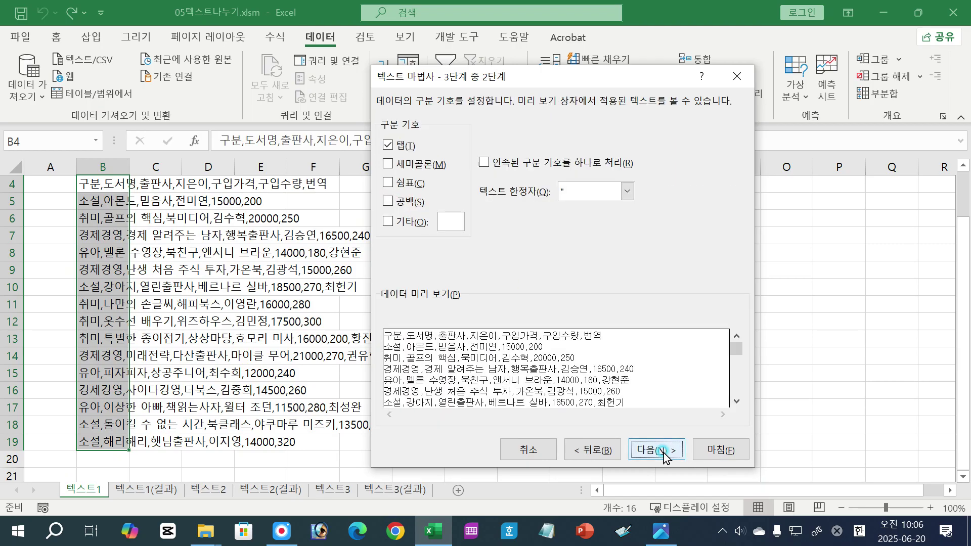
left_click(388, 145)
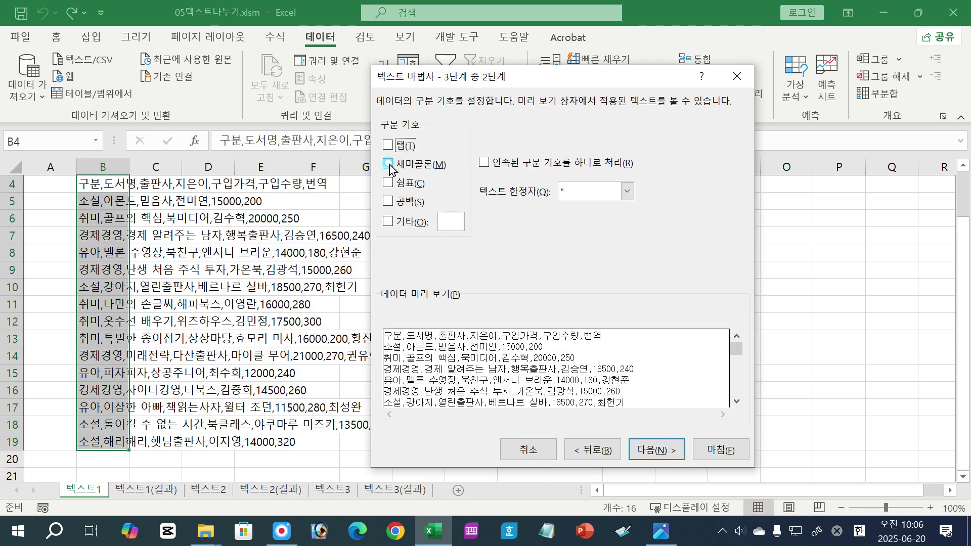
left_click(389, 183)
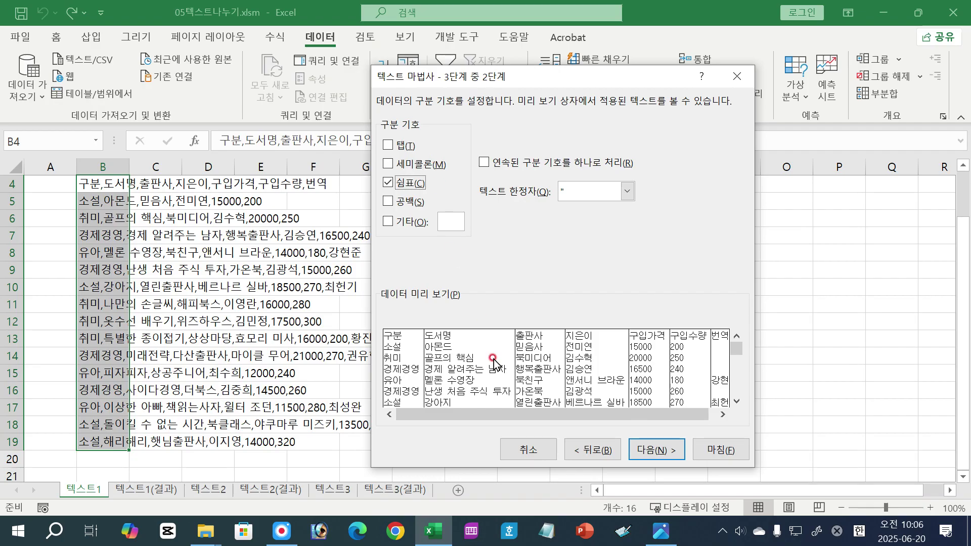
- Check the exercise instructions in the Photos image 01-061.jpg and compare the split preview without and with the comma delimiter
left_click(659, 534)
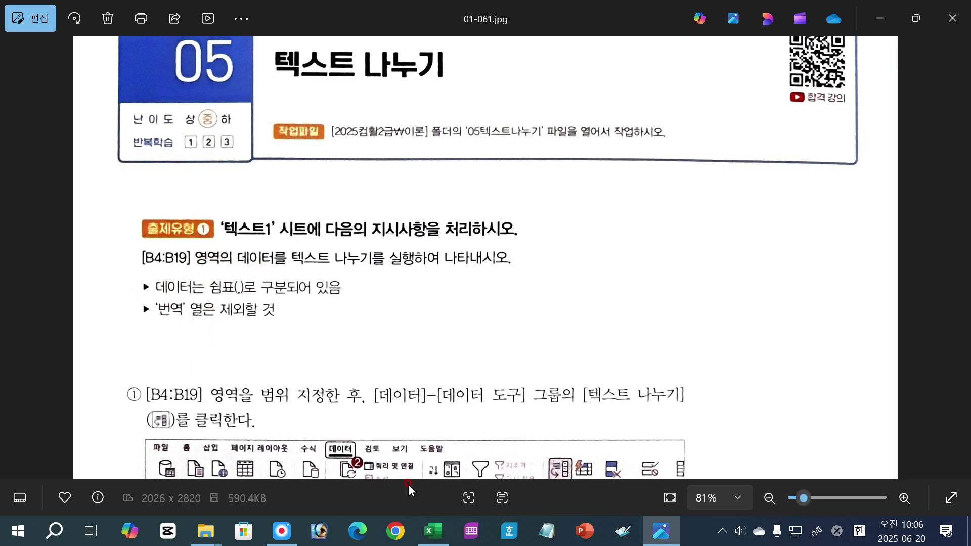
left_click(433, 531)
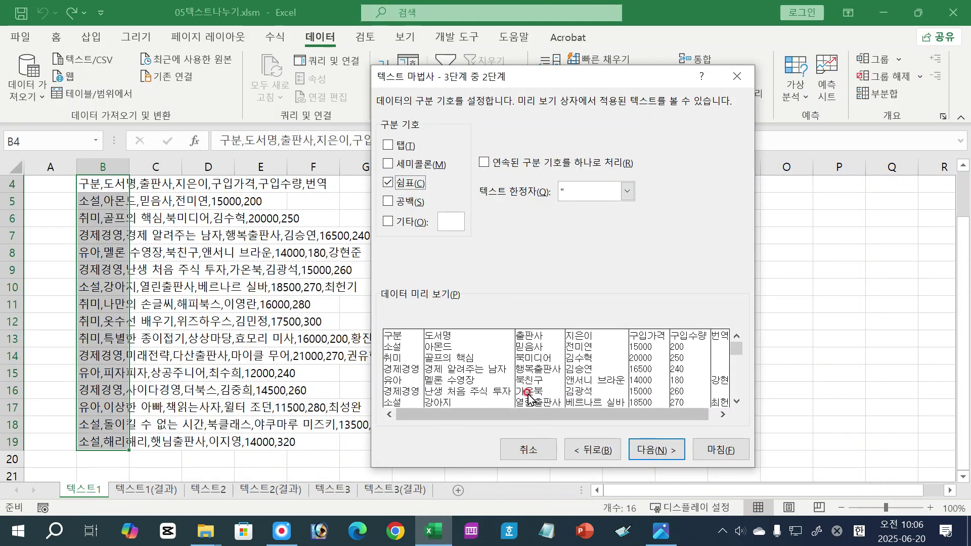
left_click(388, 183)
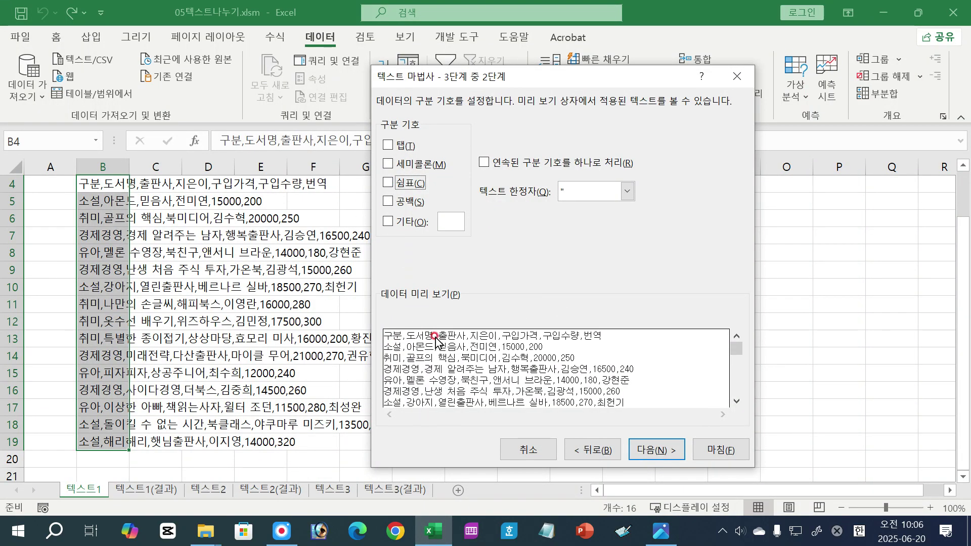
left_click(377, 185)
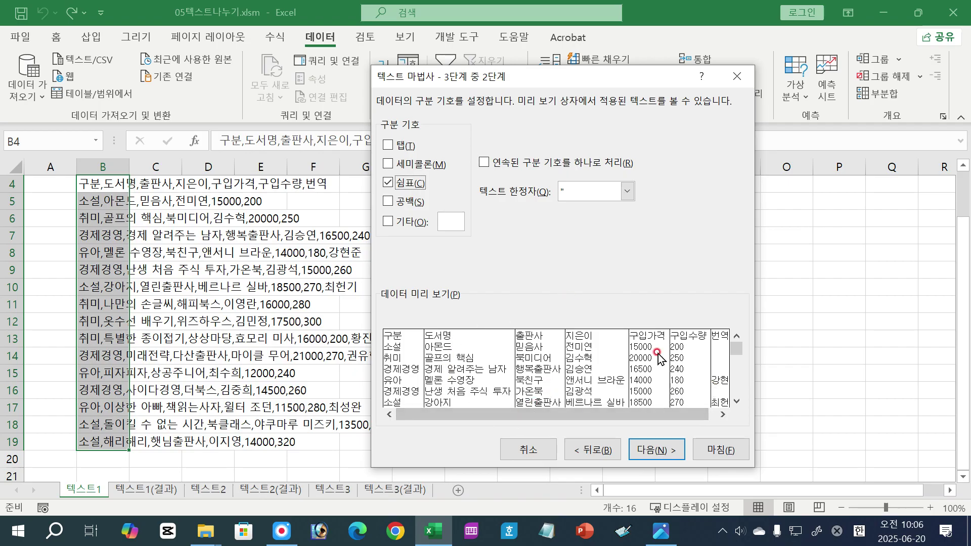
- Set the 번역 column to 열 가져오지 않음(건너뜀) and finish splitting the book data with destination B4
left_click(660, 450)
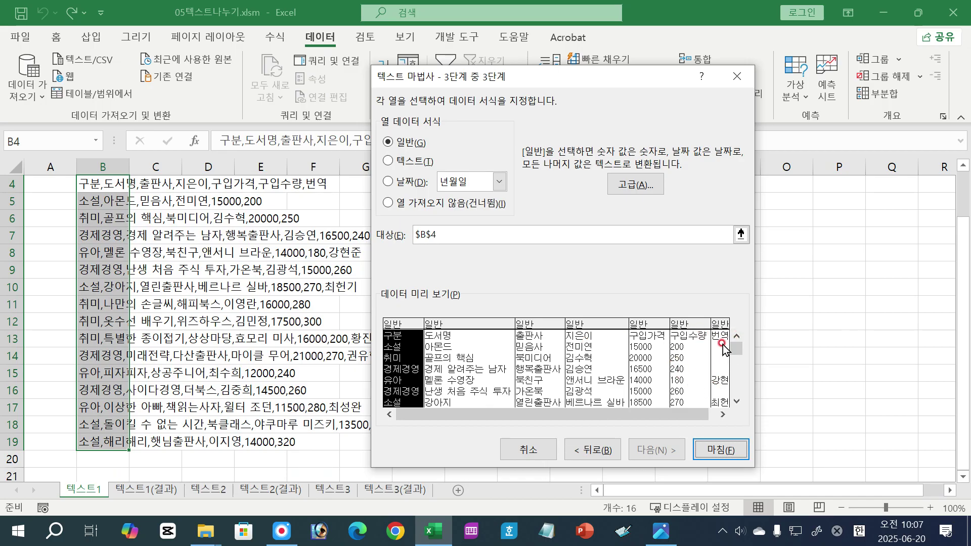
left_click(715, 357)
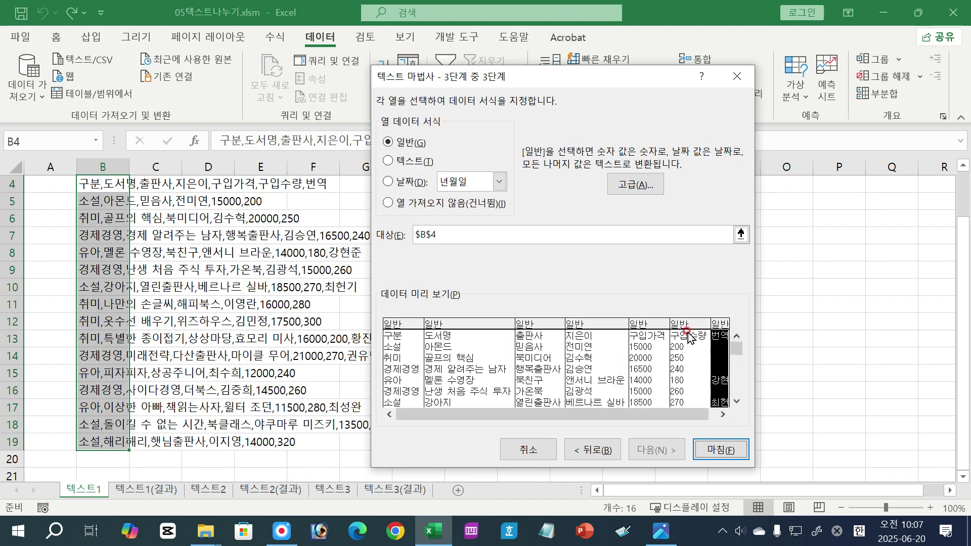
left_click(403, 204)
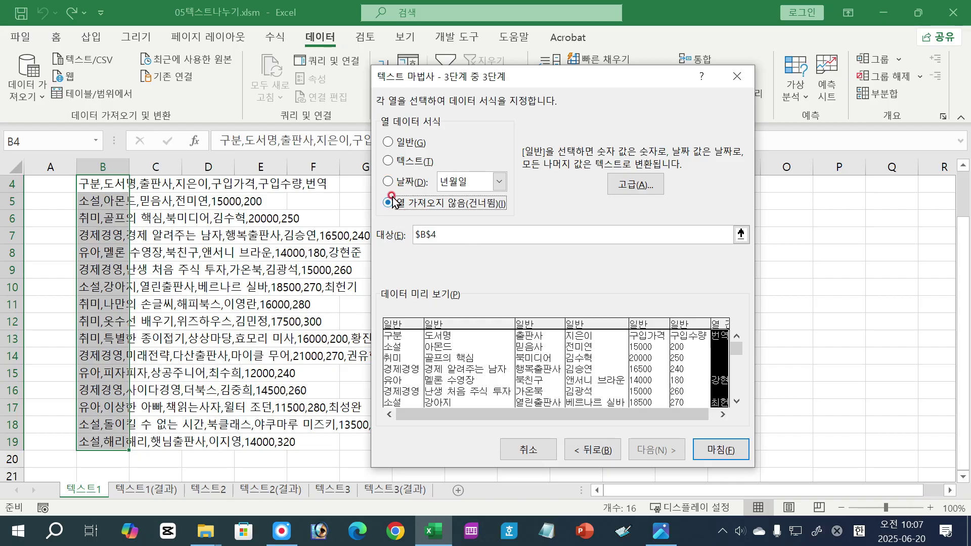
left_click_drag(707, 417, 716, 416)
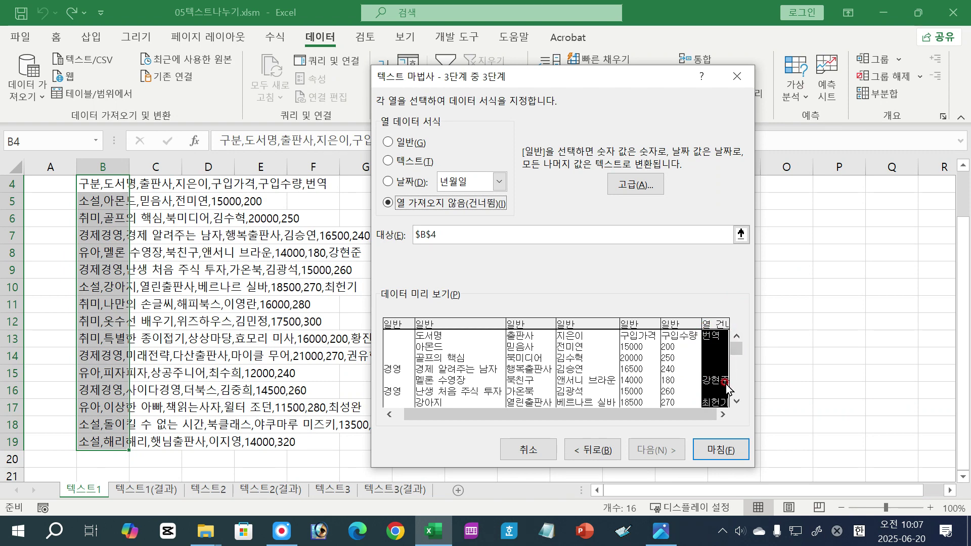
left_click(722, 448)
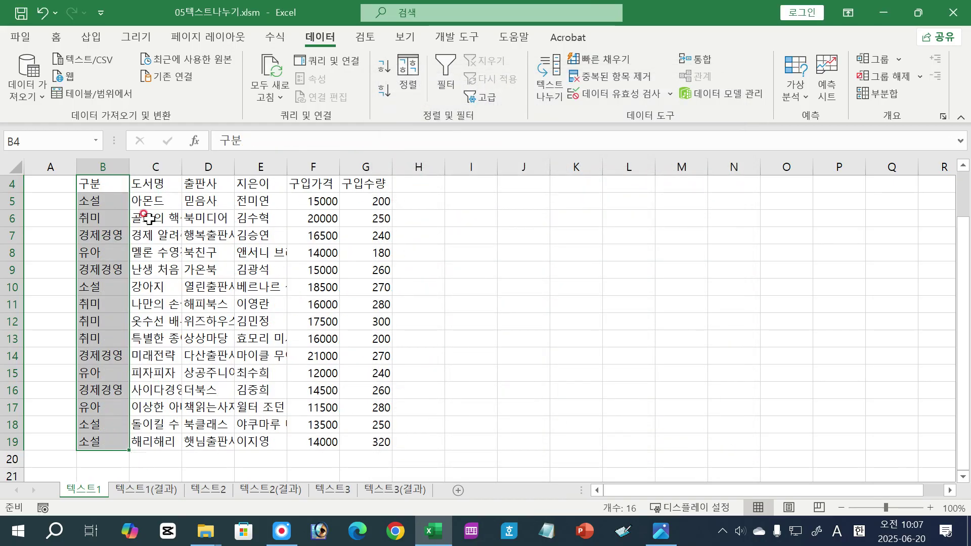
left_click(448, 316)
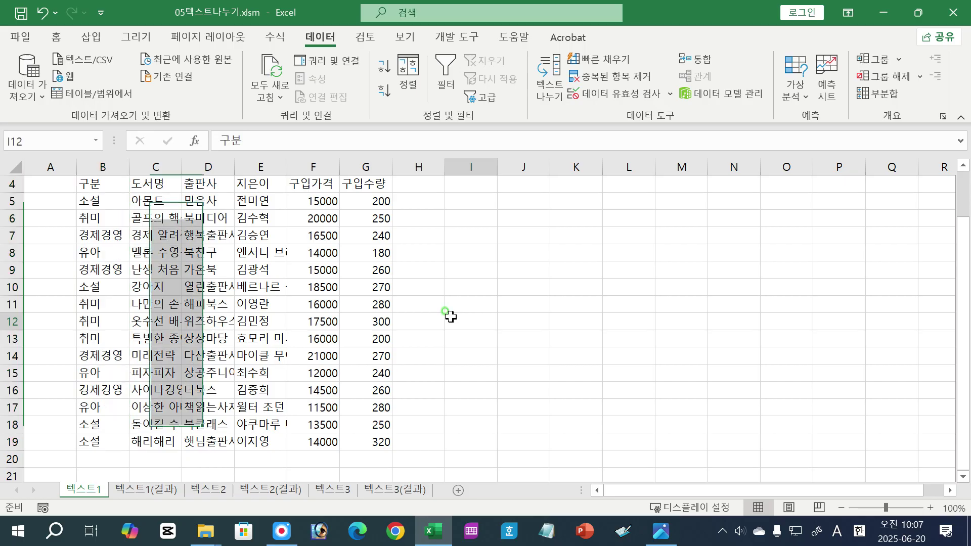
right_click(451, 317)
key("Escape")
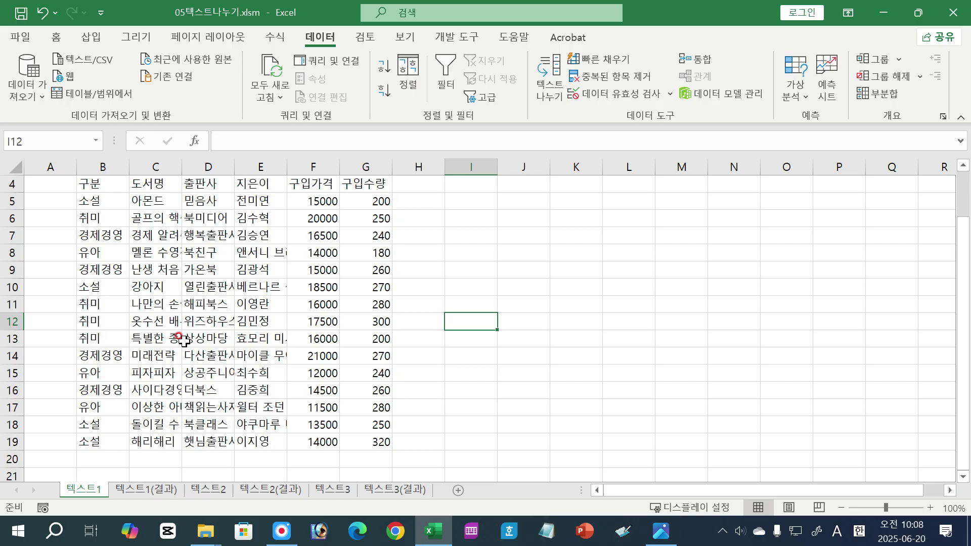
- Undo the Text to Columns split of the book data
left_click(42, 13)
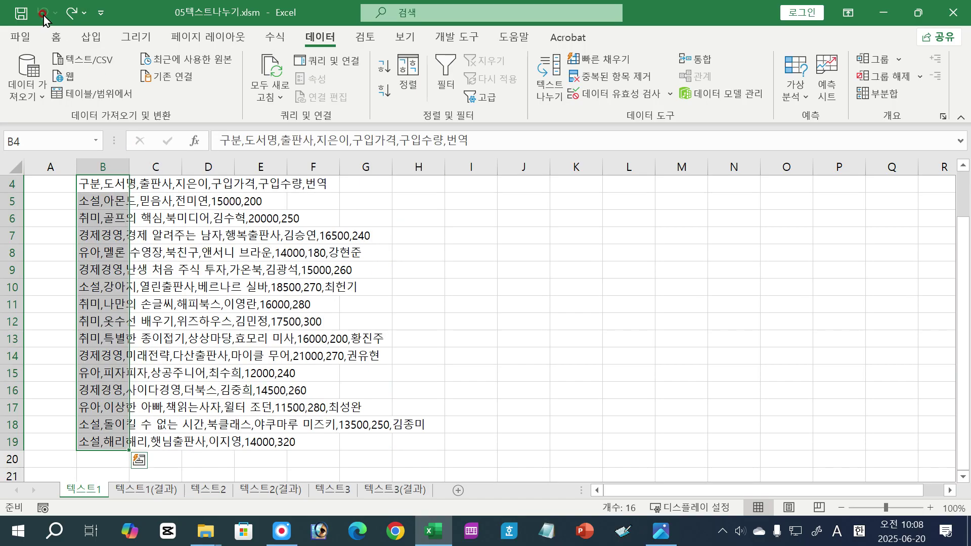
left_click(302, 371)
left_click_drag(102, 185, 106, 444)
left_click(101, 184)
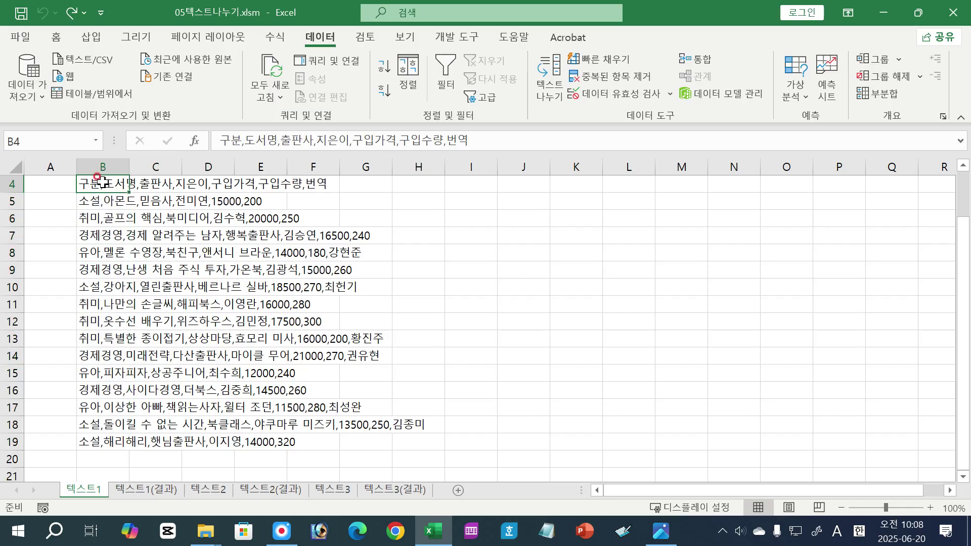
- Try to run Text to Columns on the multi-column range B4:I20 of the 텍스트1 sheet
left_click_drag(126, 187, 458, 455)
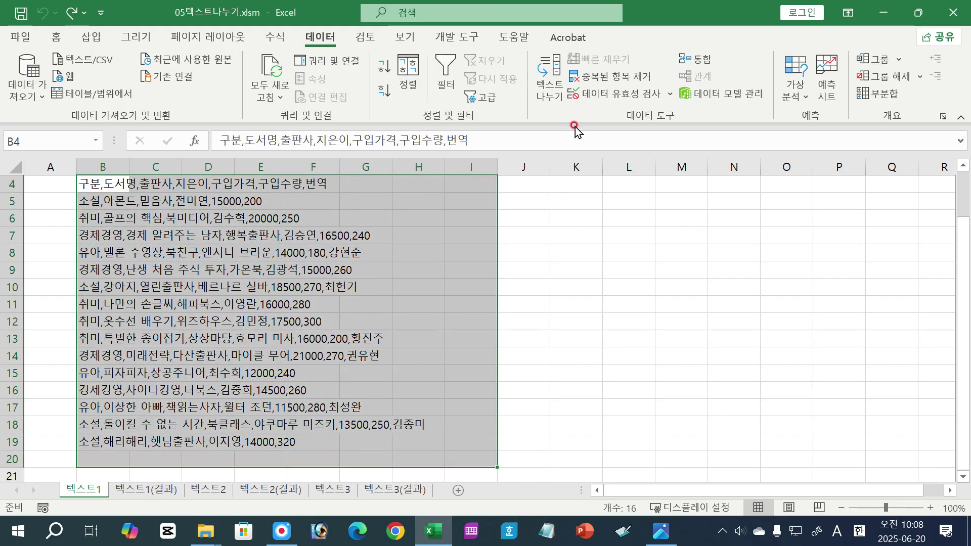
left_click(557, 95)
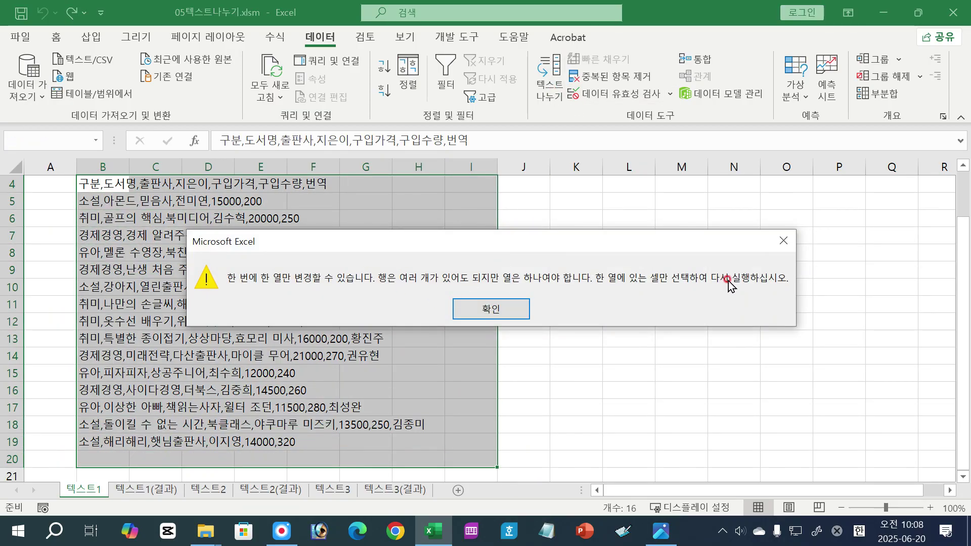
left_click(490, 309)
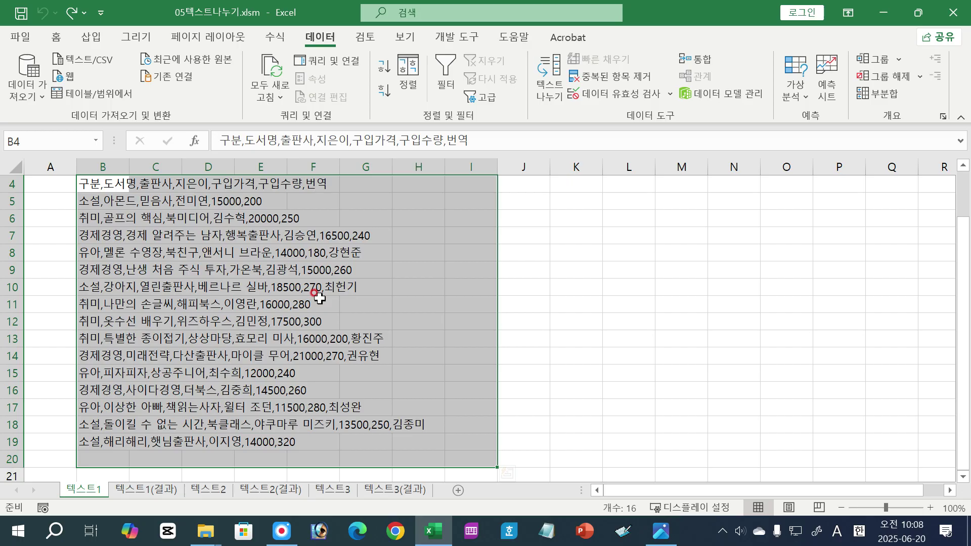
left_click(262, 308)
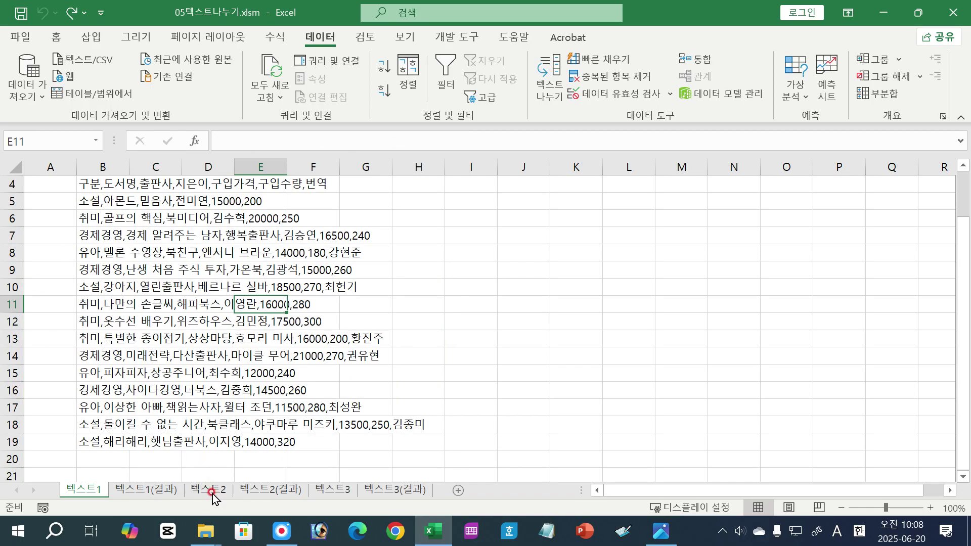
- Open the 텍스트2 sheet and check its exercise instructions in the Photos image 01-064.jpg
left_click(212, 493)
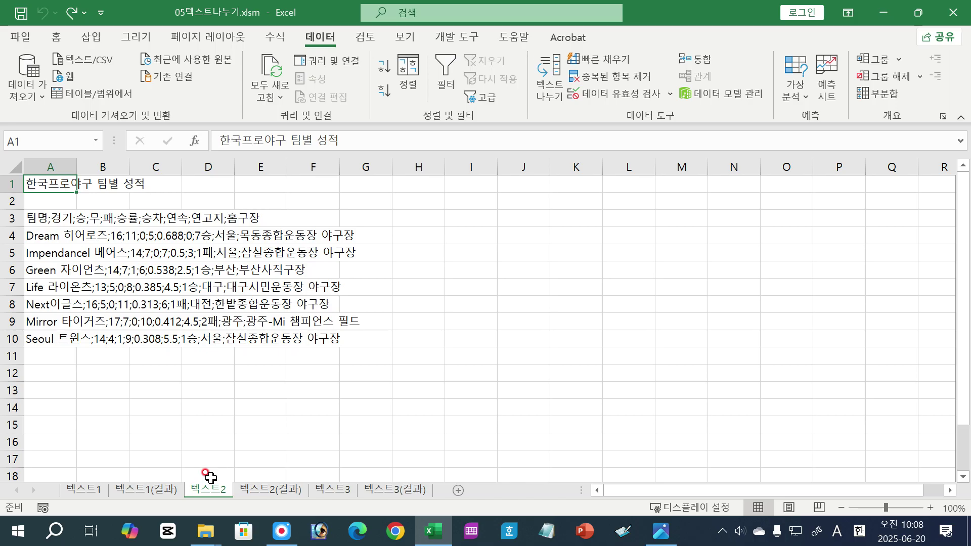
key("alt+Tab")
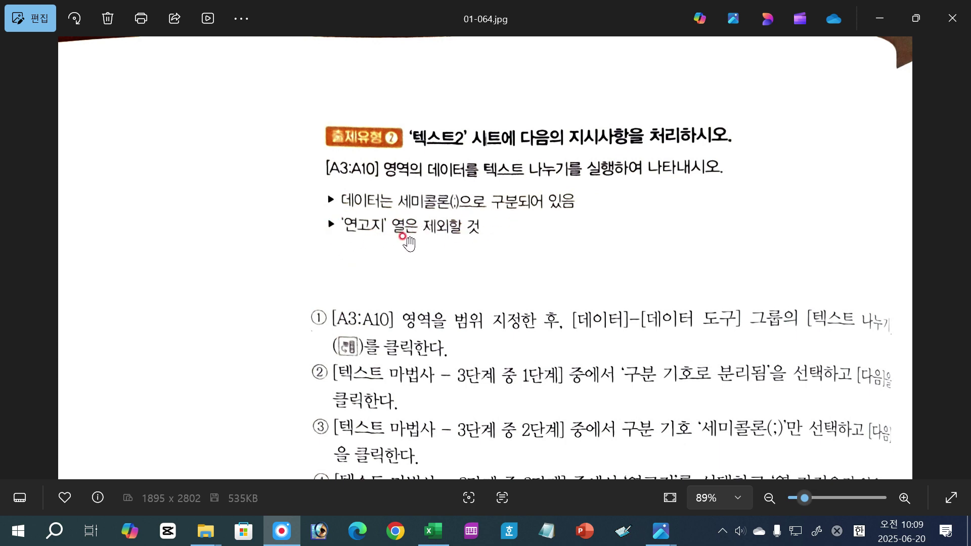
key("alt+Tab")
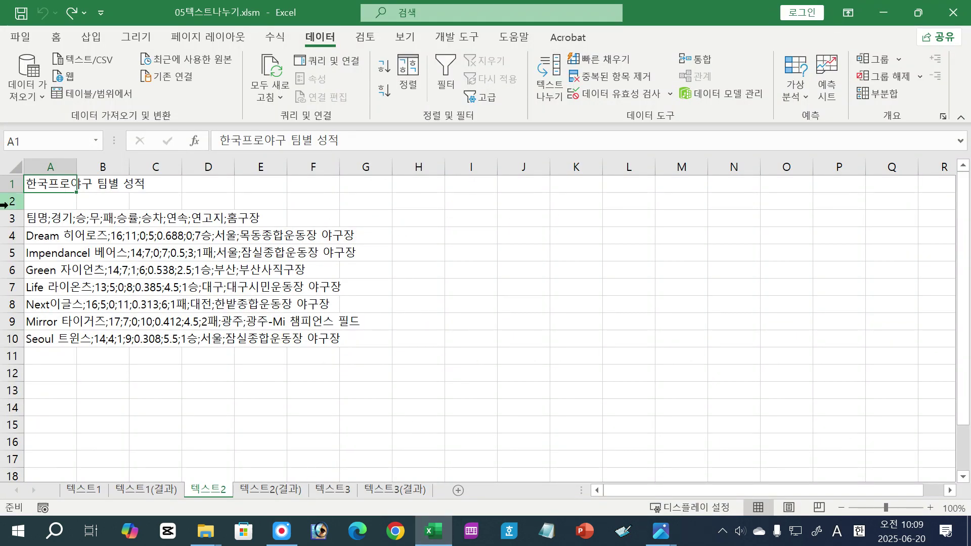
- Start Text to Columns on A3:A10 of the 텍스트2 sheet as delimited data, with semicolon as the only delimiter
left_click_drag(37, 219, 46, 339)
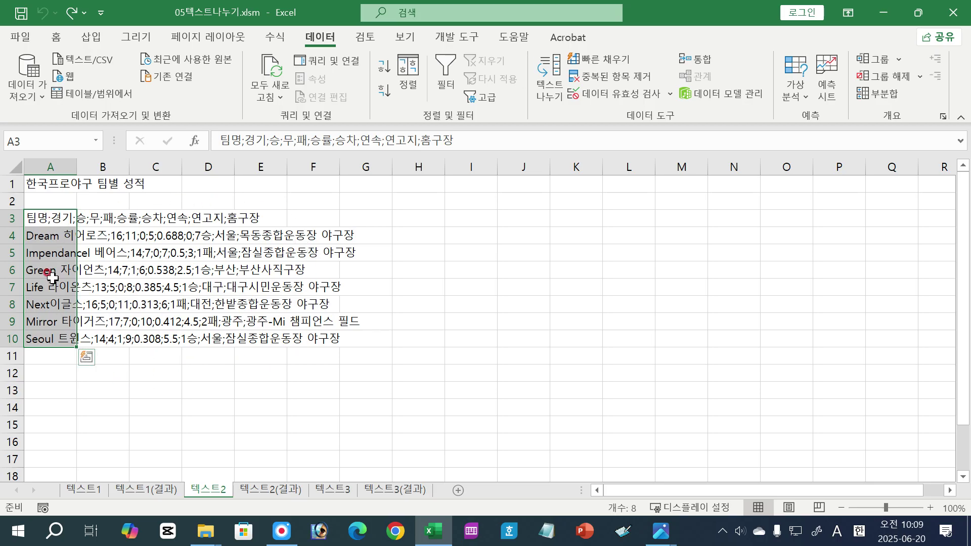
left_click(544, 93)
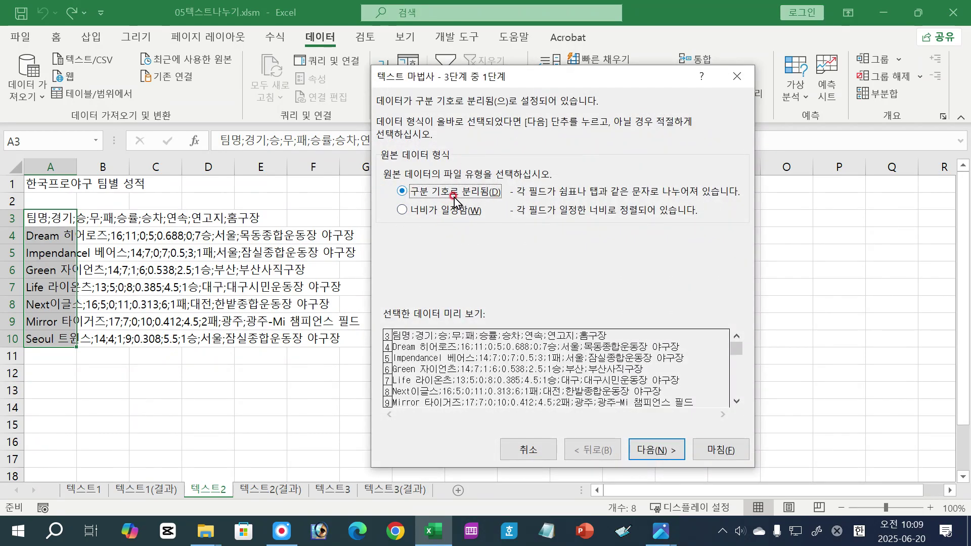
left_click(652, 454)
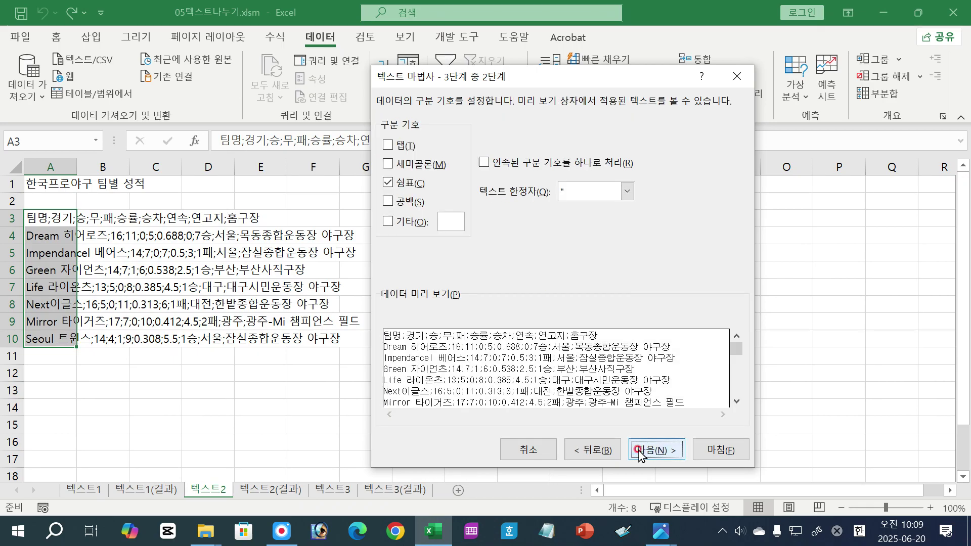
left_click(388, 185)
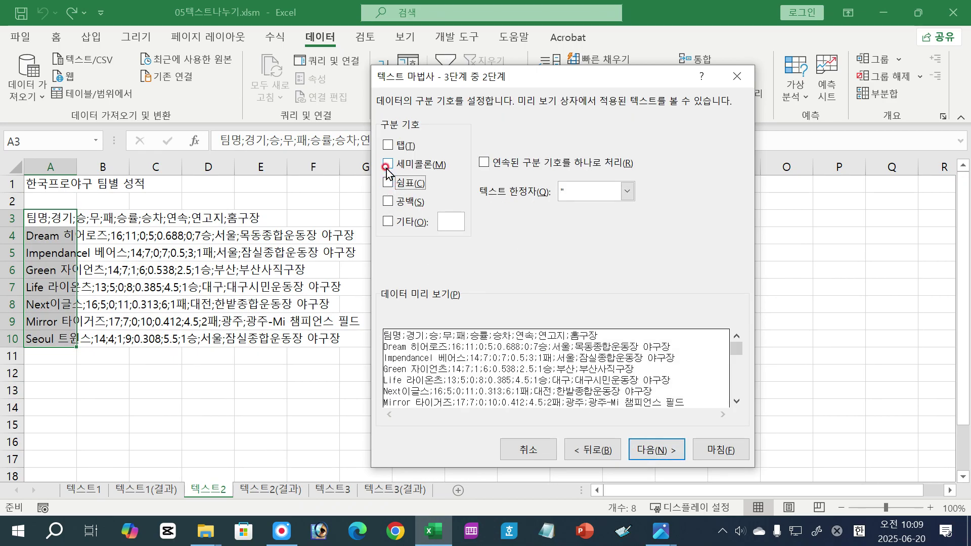
left_click(388, 184)
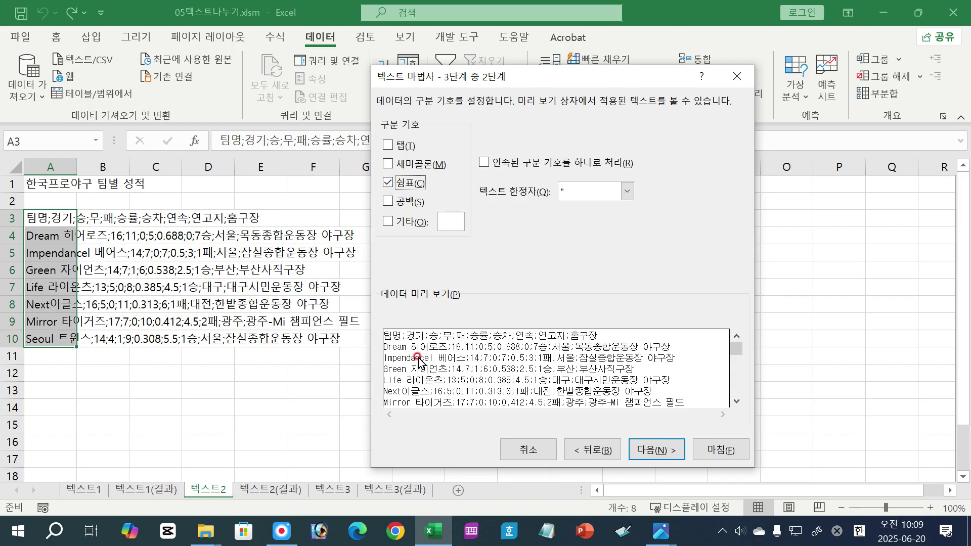
left_click(389, 184)
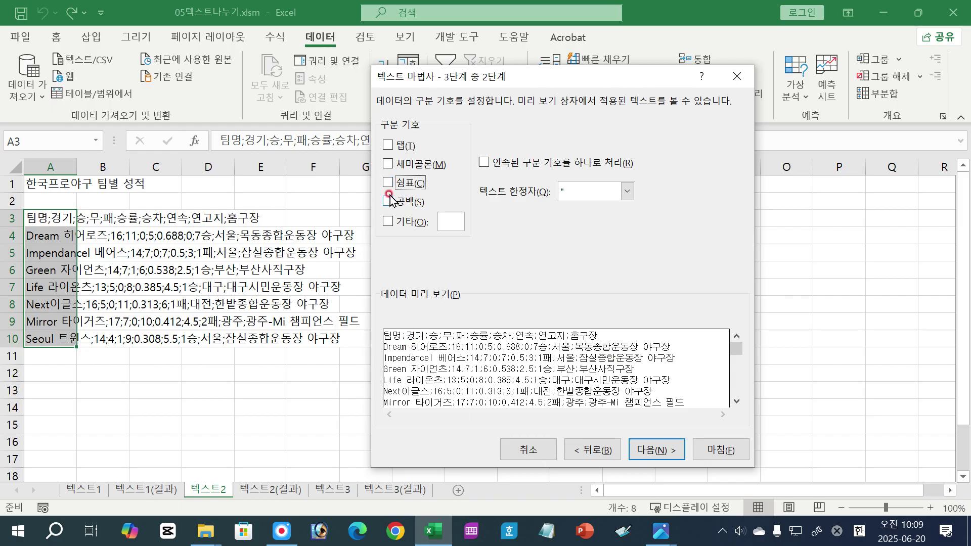
left_click(389, 165)
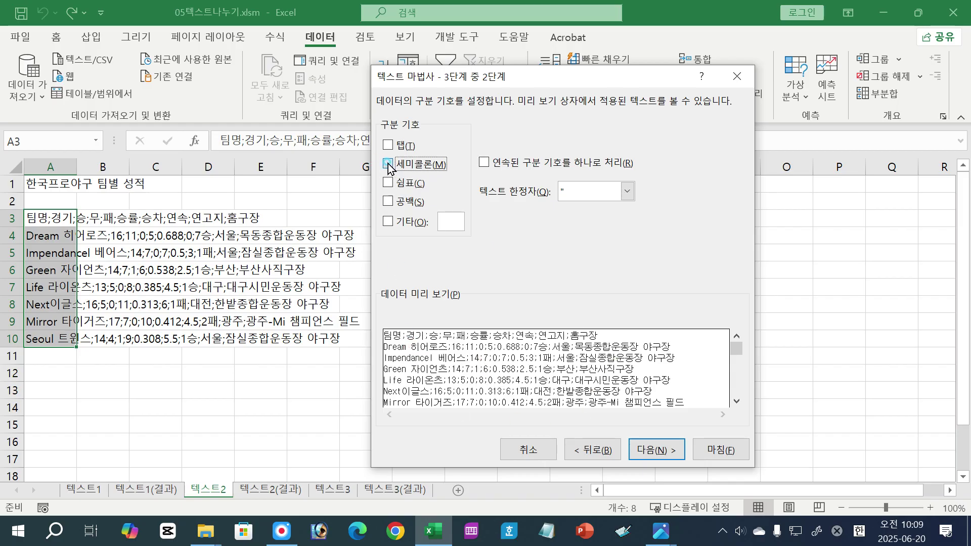
left_click(609, 373)
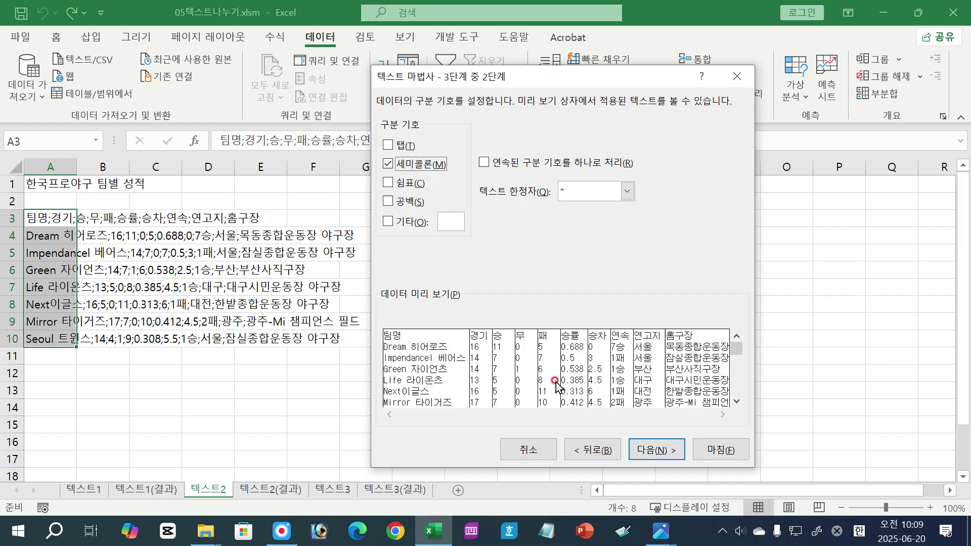
left_click(656, 451)
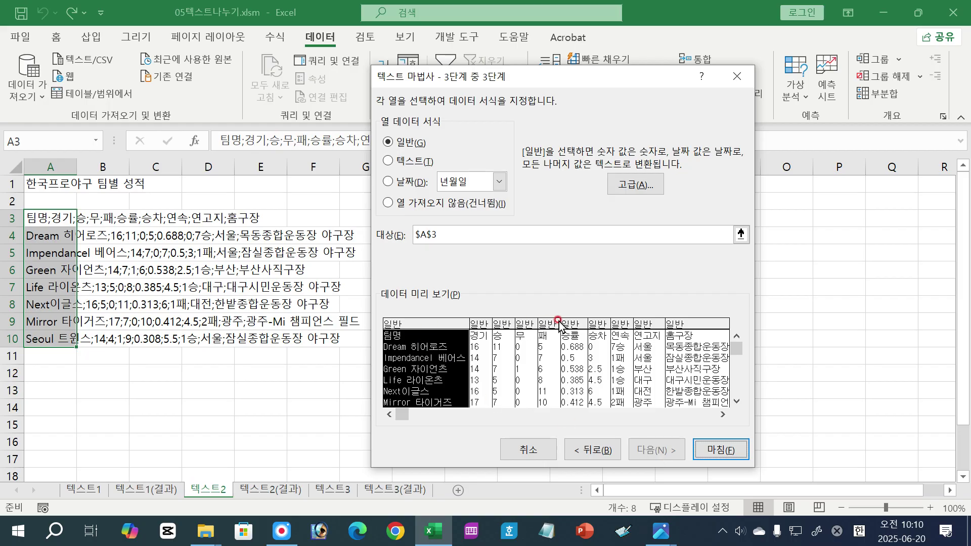
- Set the 연고지 column to 열 가져오지 않음(건너뜀), return it to 일반, and revisit the delimiter settings
left_click(644, 348)
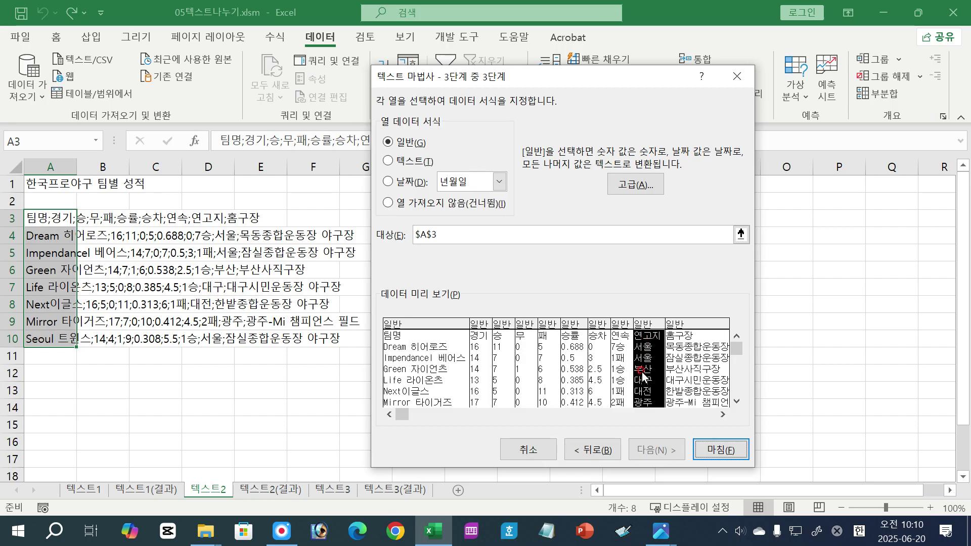
left_click(388, 203)
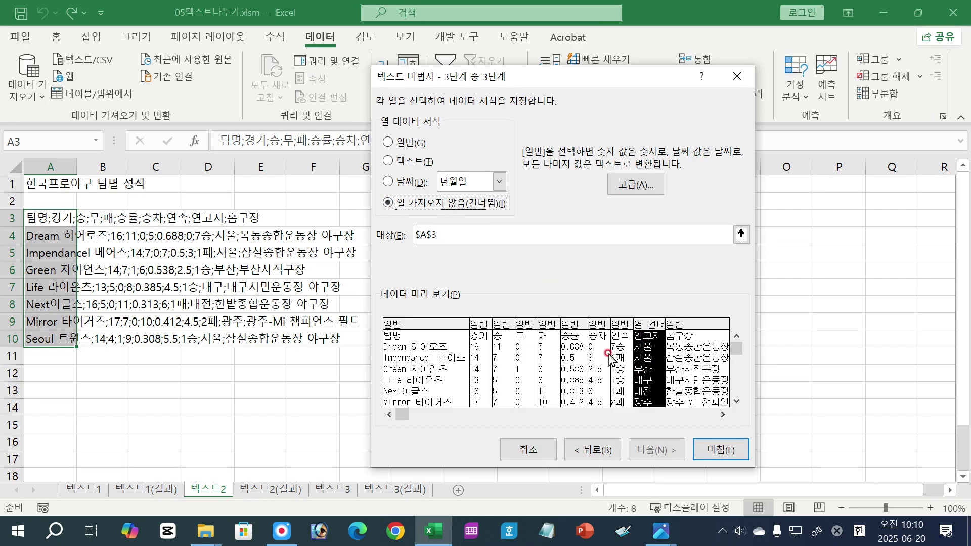
left_click(627, 375)
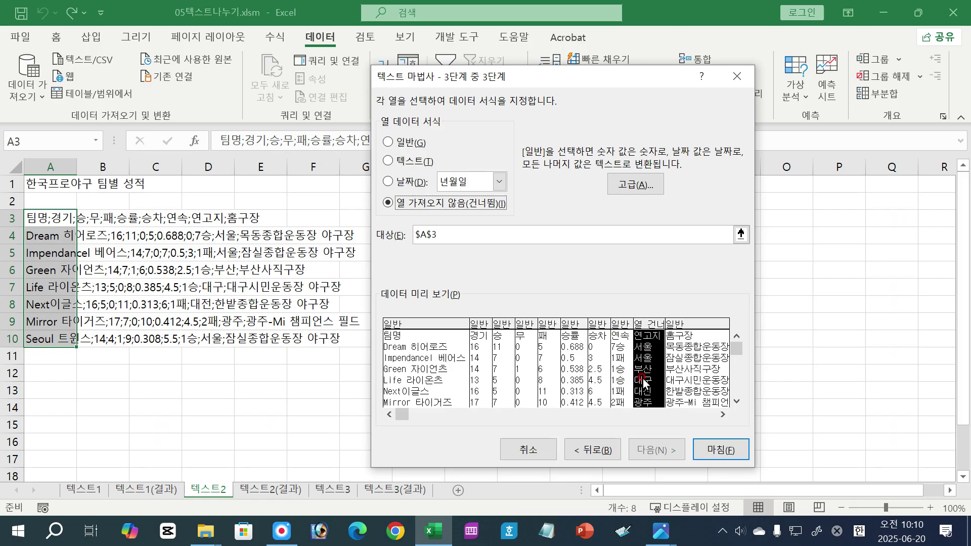
left_click(389, 142)
left_click(534, 430)
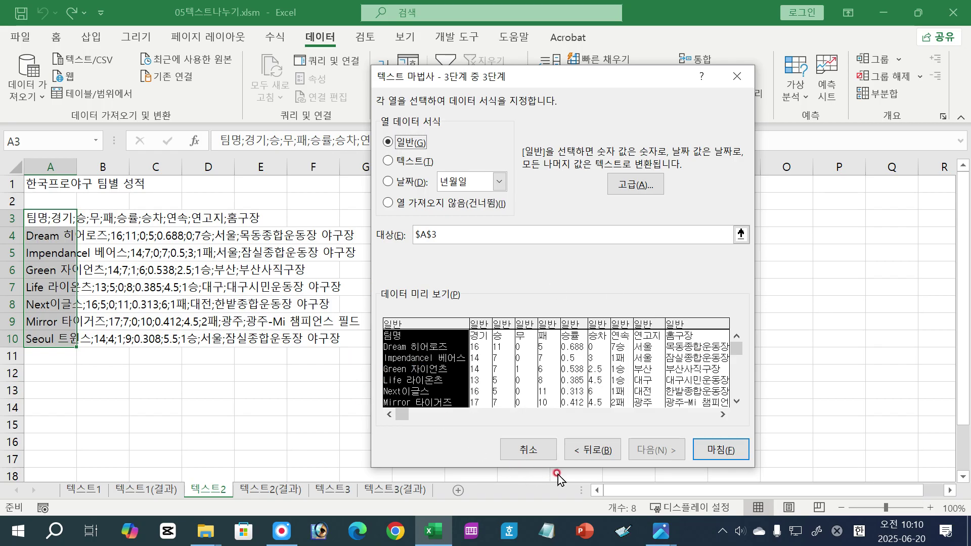
left_click(598, 450)
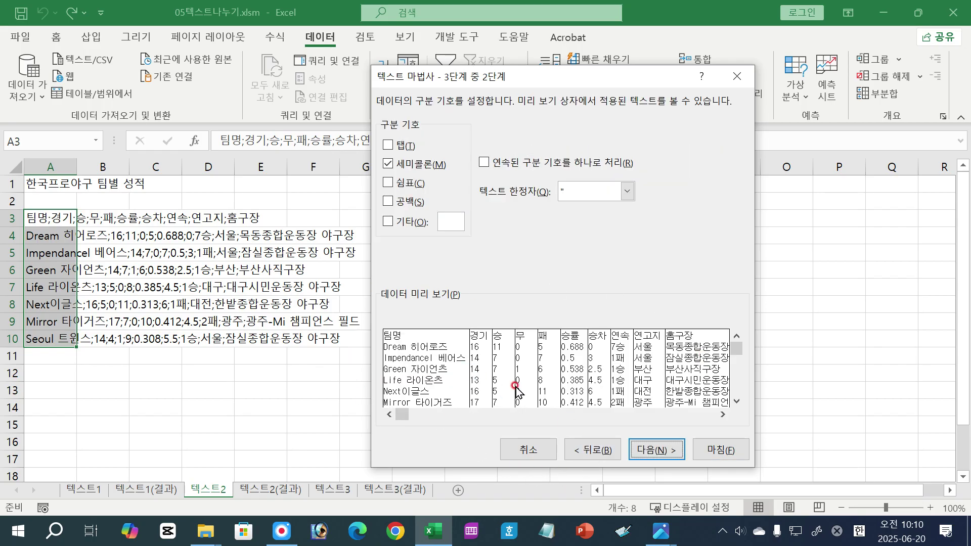
left_click(653, 451)
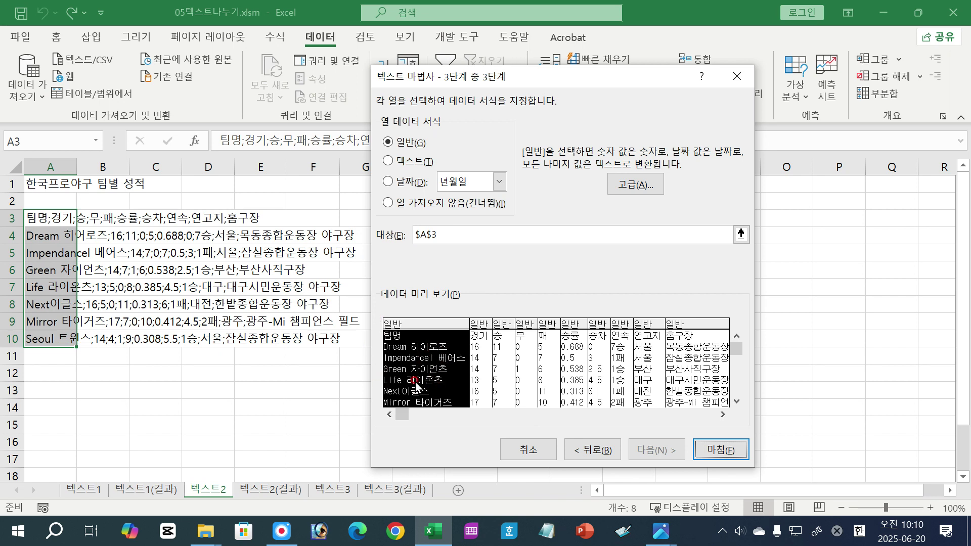
- Finish the split at $A$3 with the 연고지 column set to 열 가져오지 않음(건너뜀) and the 팀명 column returned to 일반
left_click(403, 203)
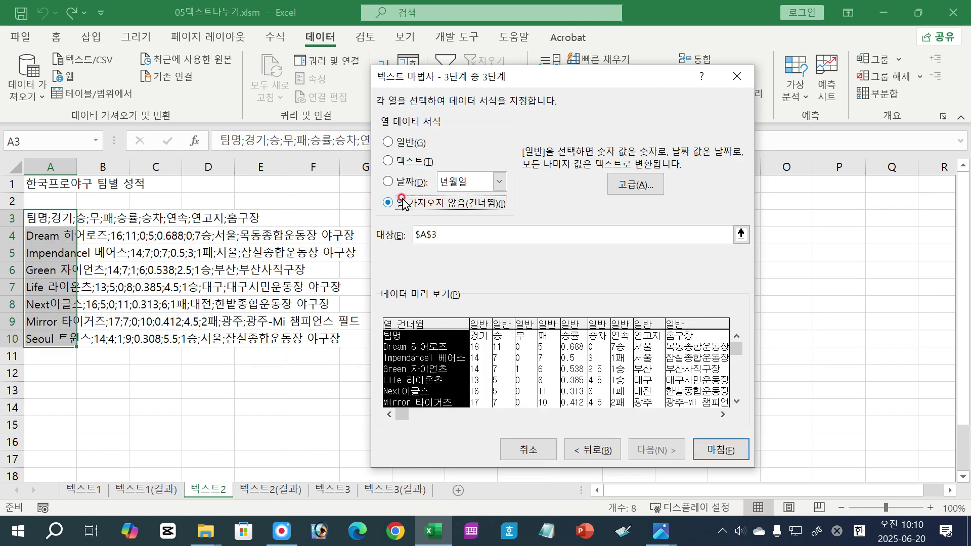
left_click(651, 369)
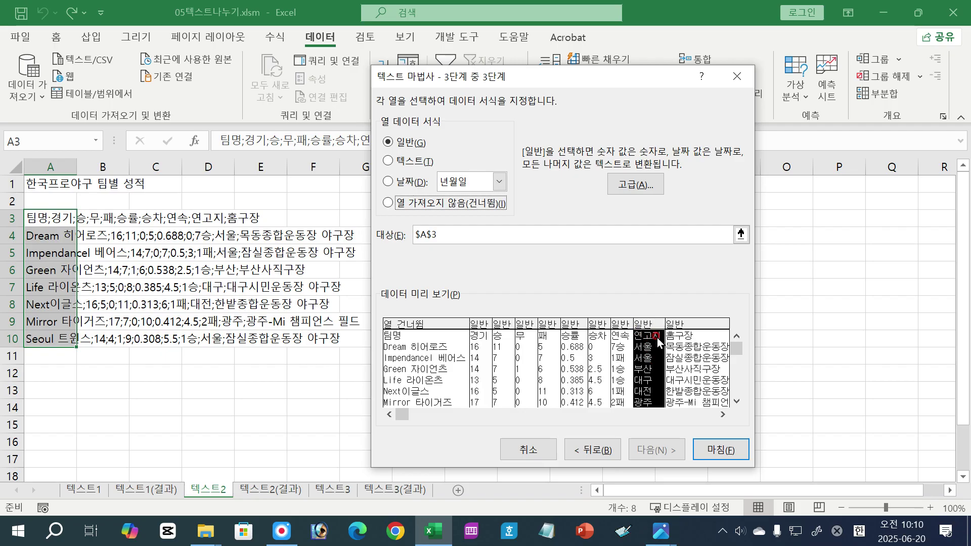
left_click(388, 203)
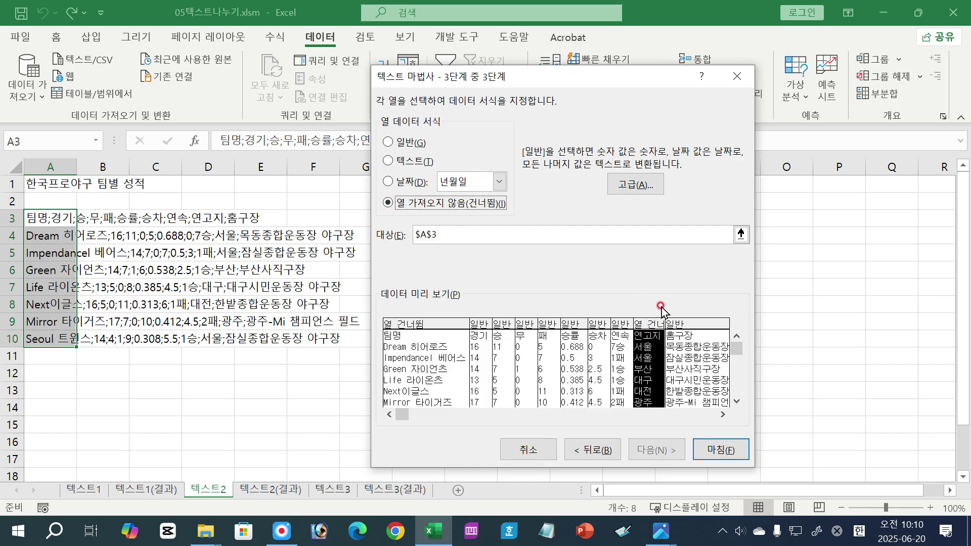
left_click(412, 352)
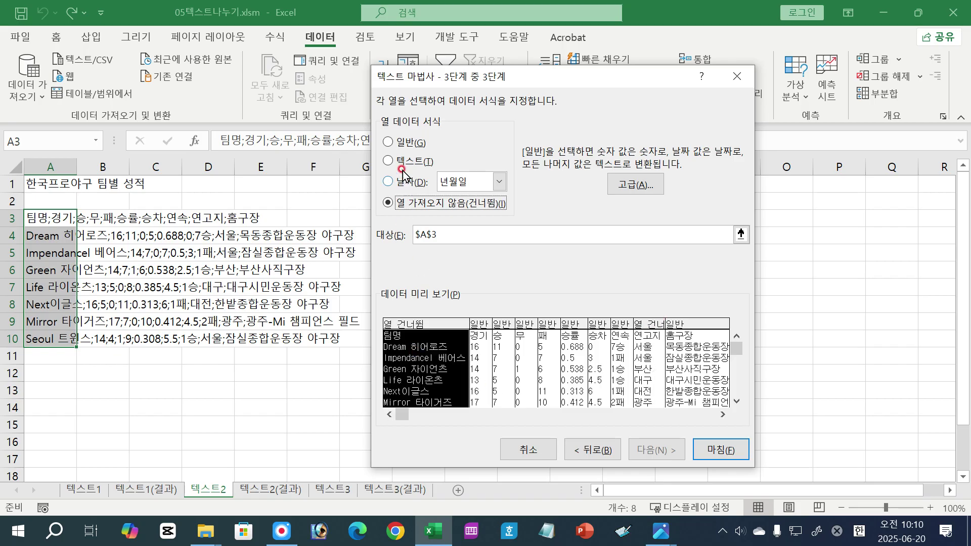
left_click(399, 147)
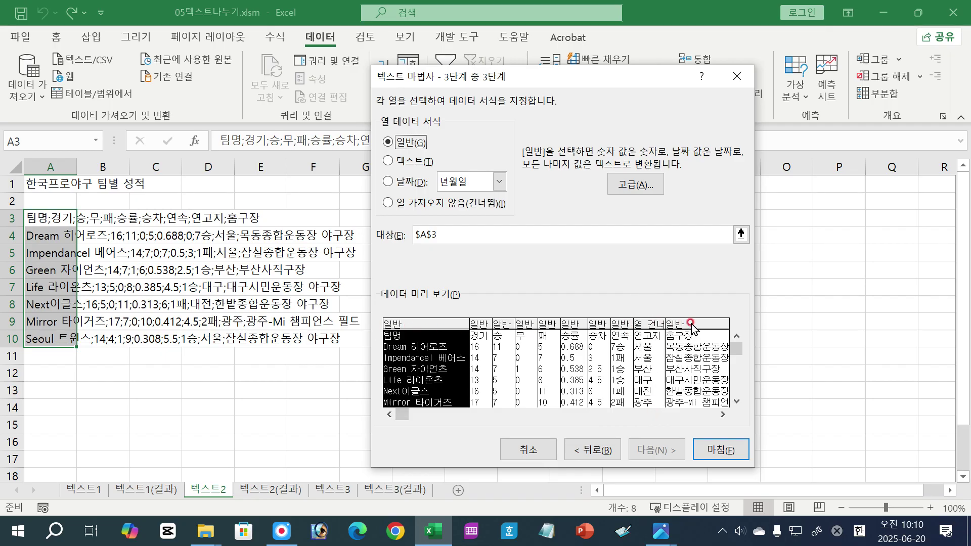
left_click(728, 449)
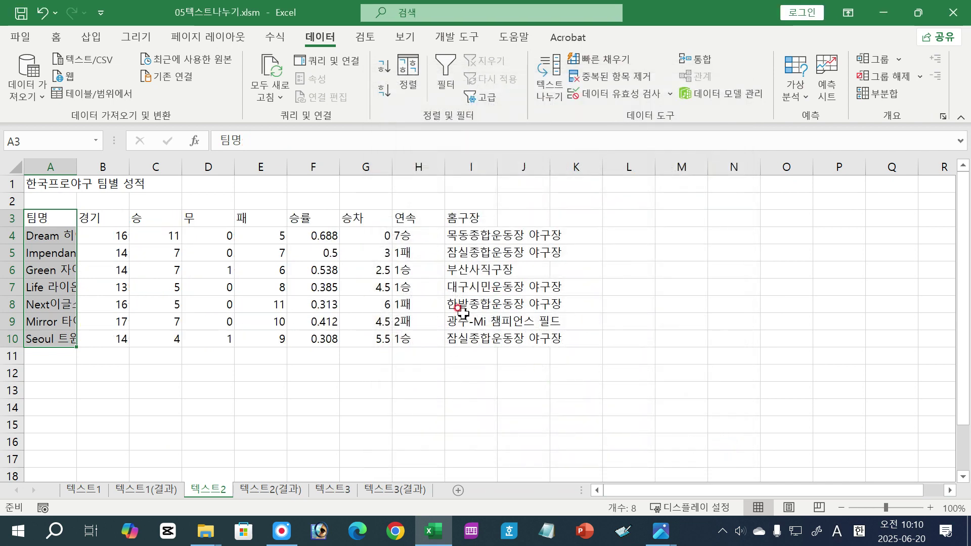
left_click(324, 344)
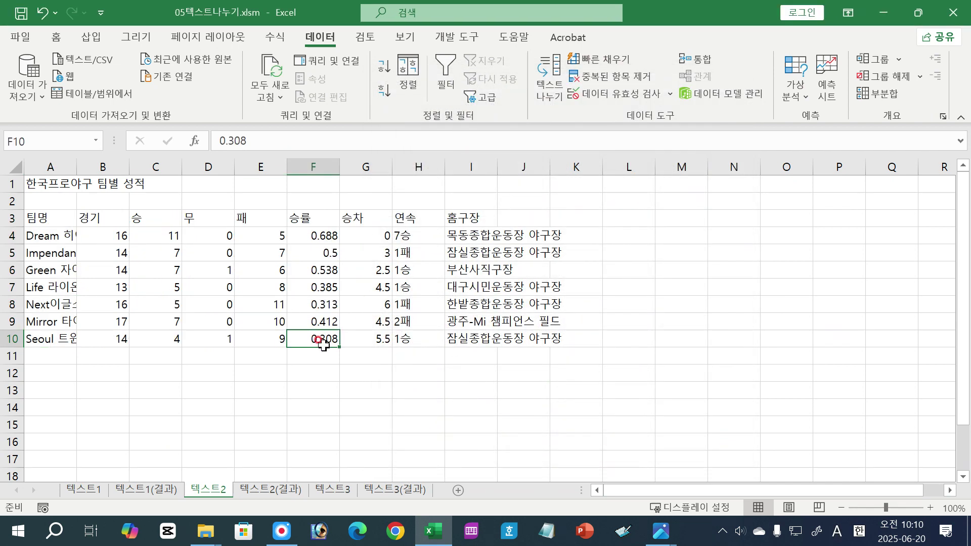
- Open the 텍스트3 sheet and check its exercise instructions in the Photos image 01-065.jpg, returning to Excel
left_click(337, 487)
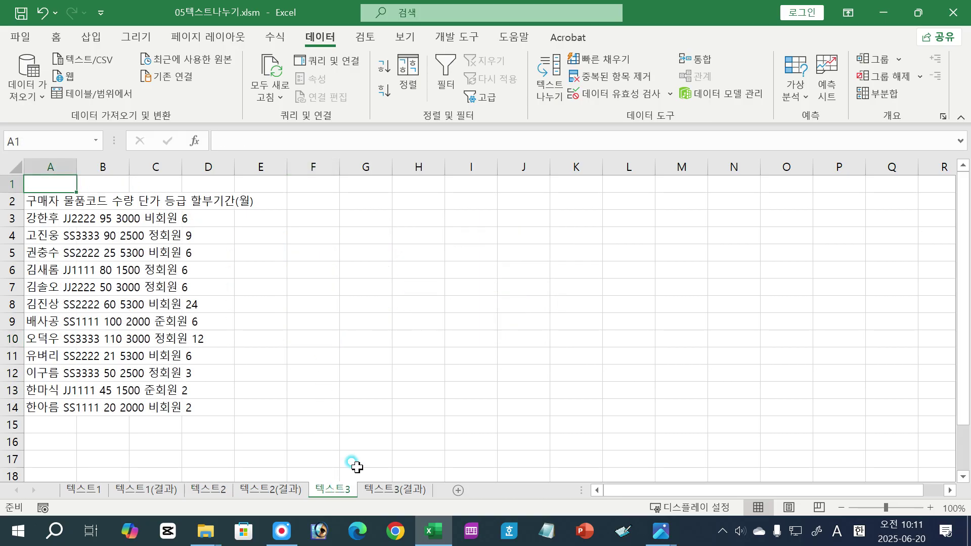
left_click(329, 280)
key("alt+Tab")
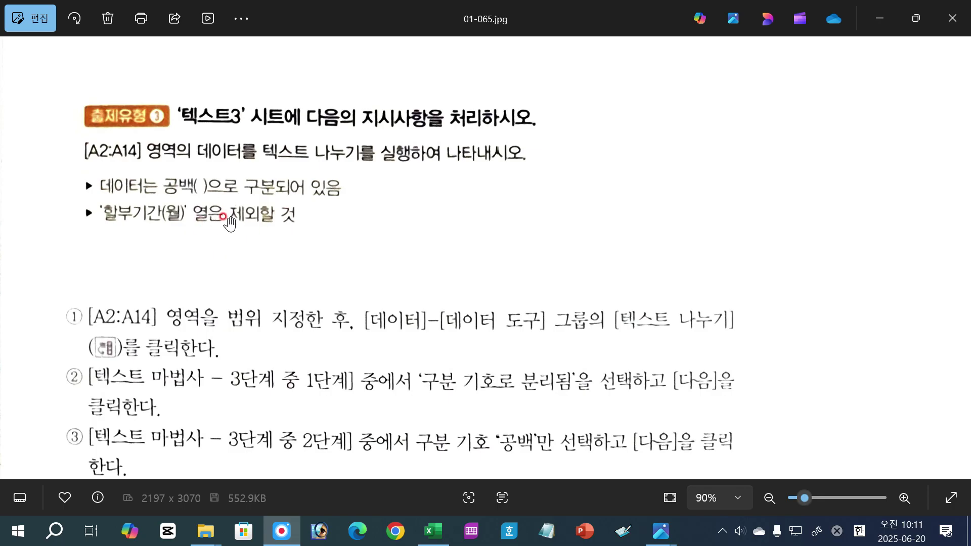
left_click(434, 532)
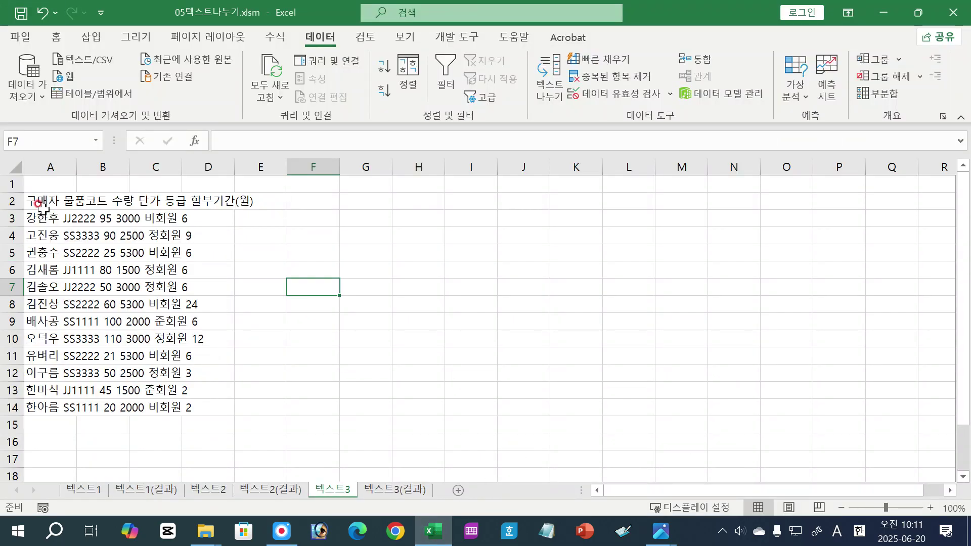
- Start Text to Columns on A2:A14 of the 텍스트3 sheet with 구분 기호로 분리됨 as the source data type
left_click_drag(45, 202, 39, 289)
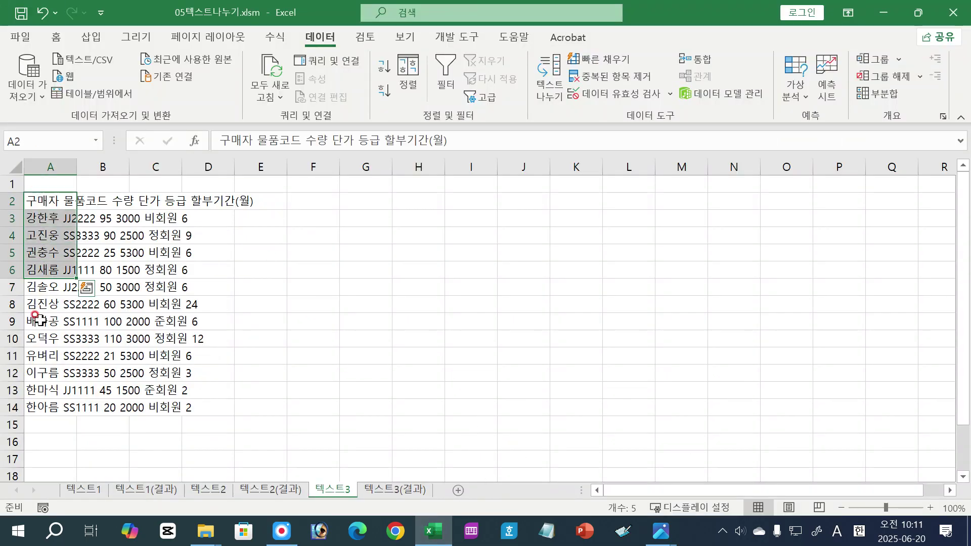
left_click(40, 202)
left_click_drag(41, 202, 62, 403)
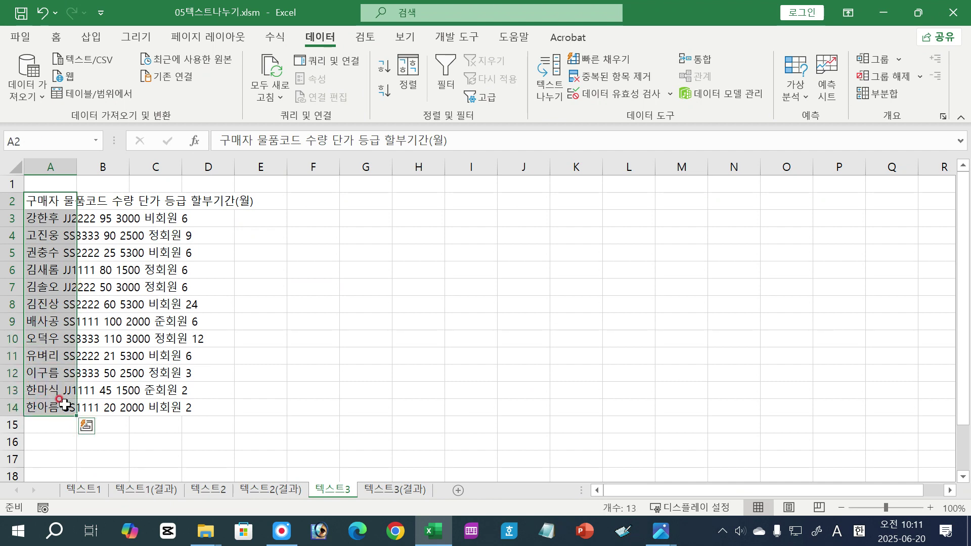
left_click(551, 93)
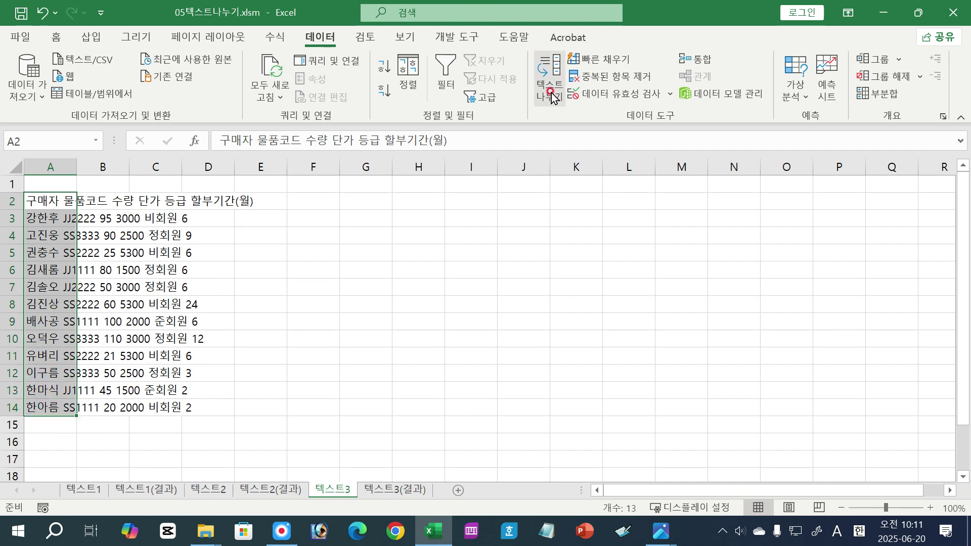
left_click(552, 96)
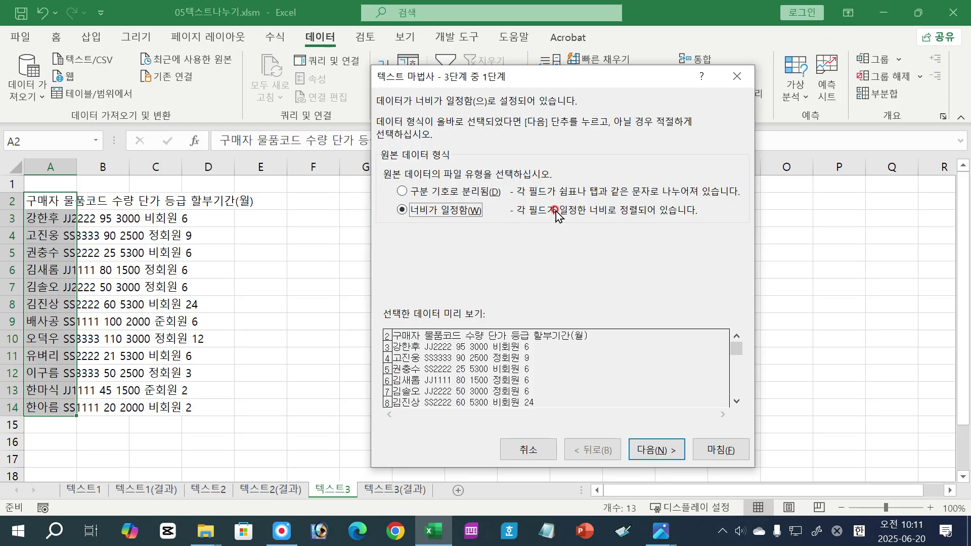
left_click(401, 193)
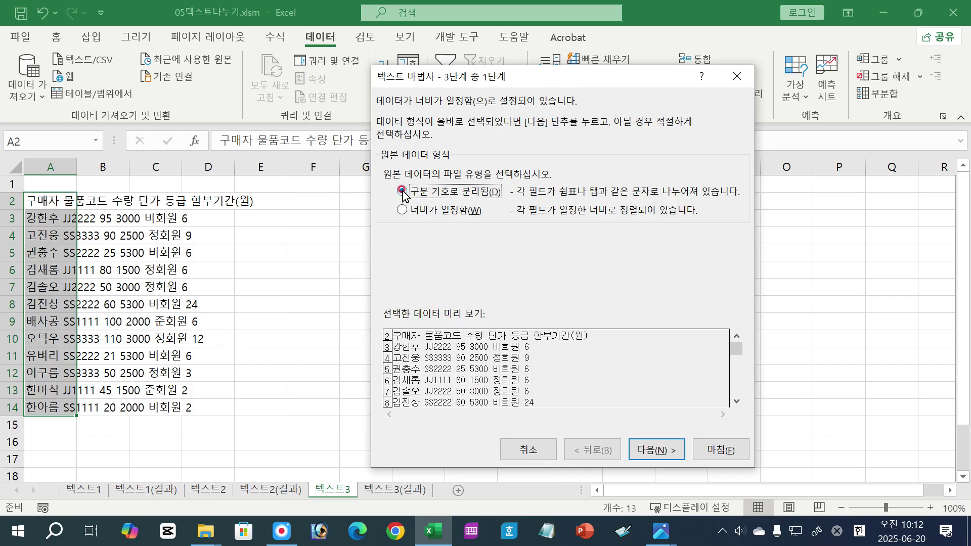
left_click(649, 449)
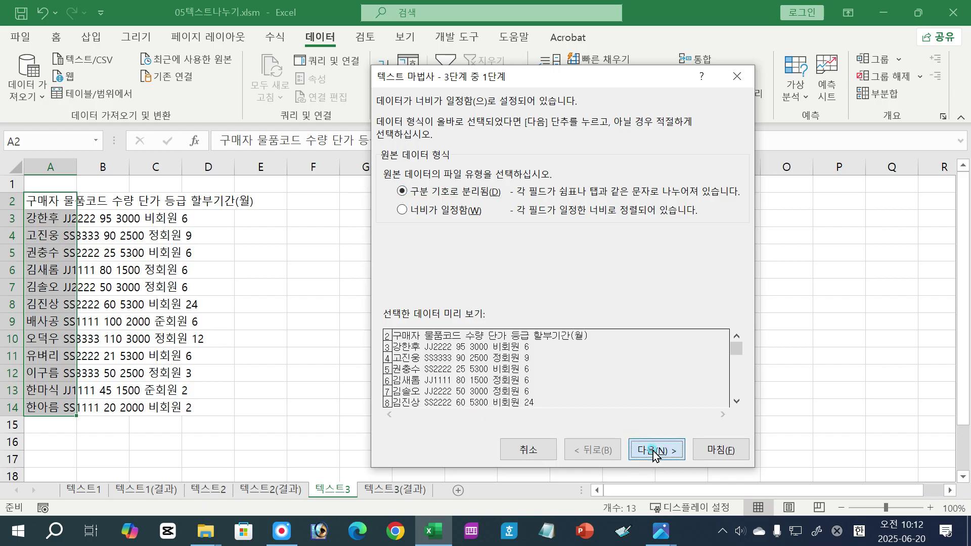
- Set 공백 as the only delimiter, with 세미콜론 and 기타 off, and continue to the column format settings
left_click(393, 207)
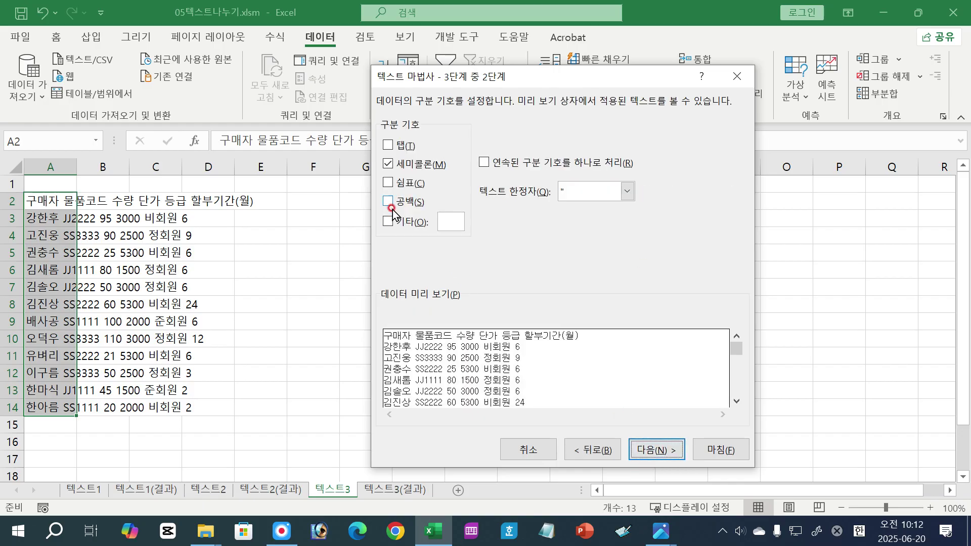
left_click(387, 164)
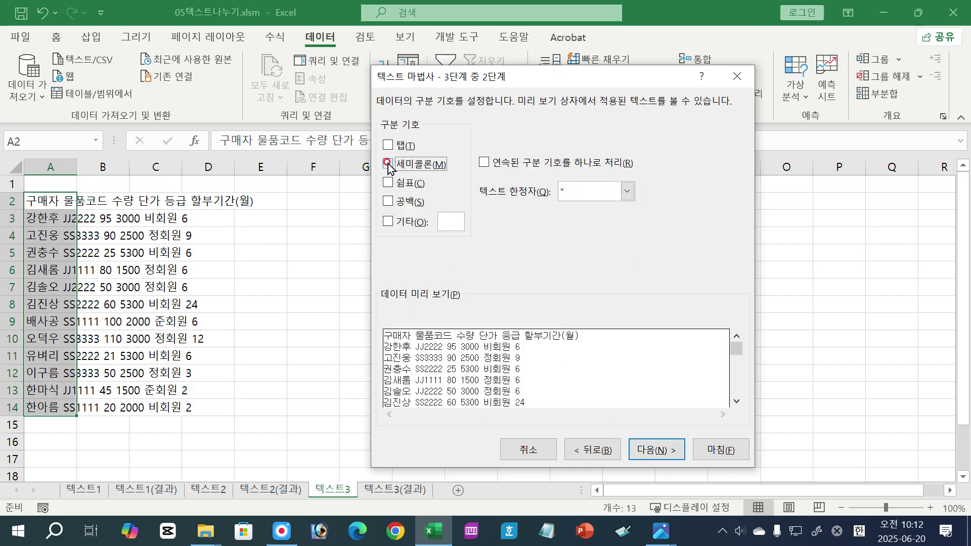
left_click(389, 201)
left_click(415, 187)
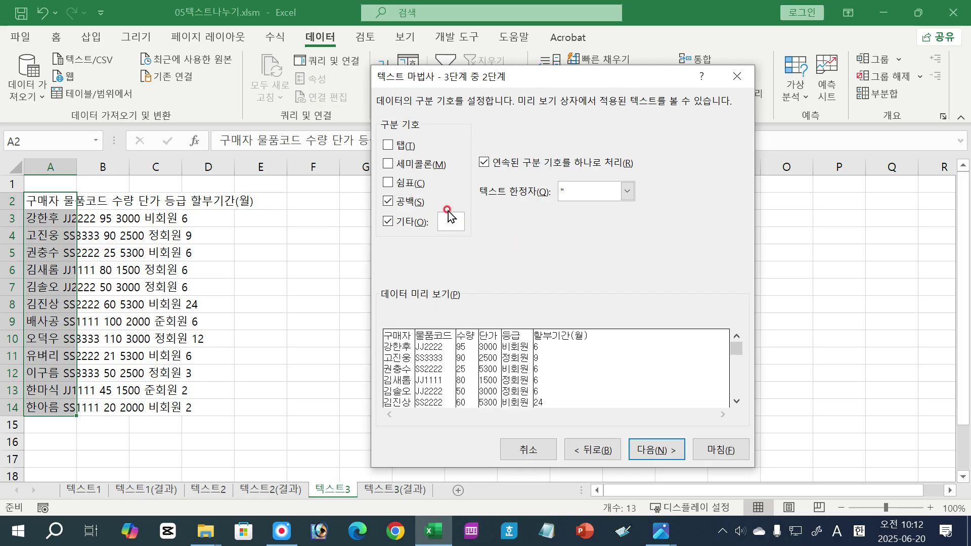
left_click(445, 230)
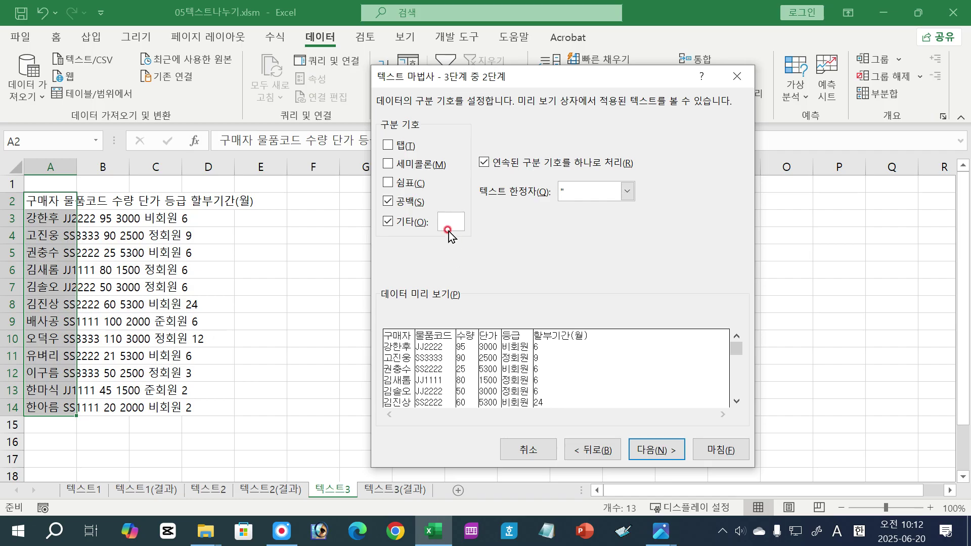
left_click(387, 223)
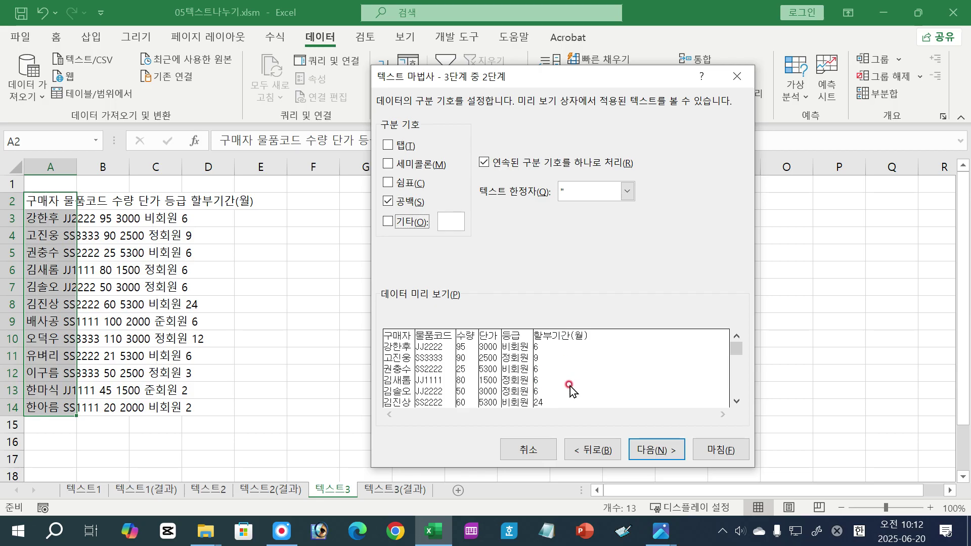
left_click(654, 451)
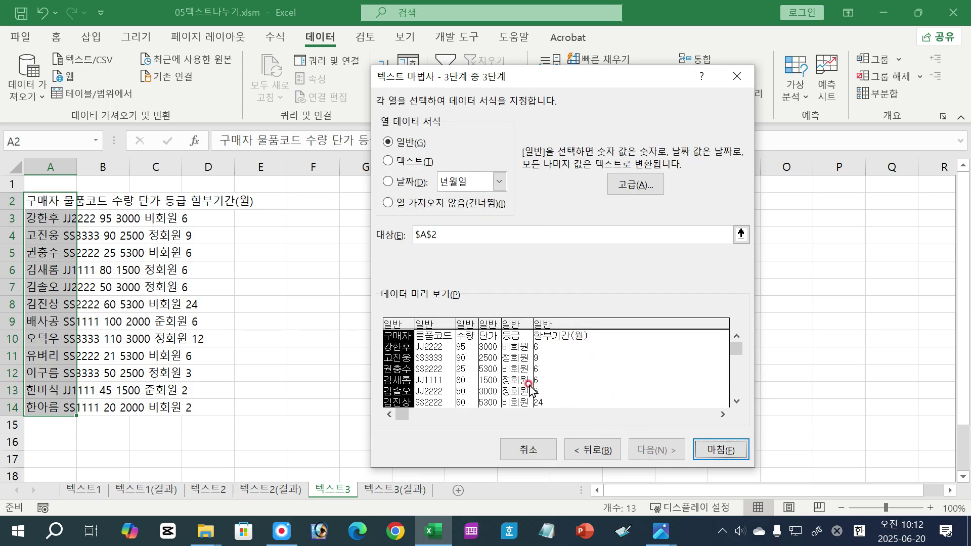
- Set the 할부기간(월) column to 열 가져오지 않음(건너뜀) and finish the split at $A$2
left_click(558, 366)
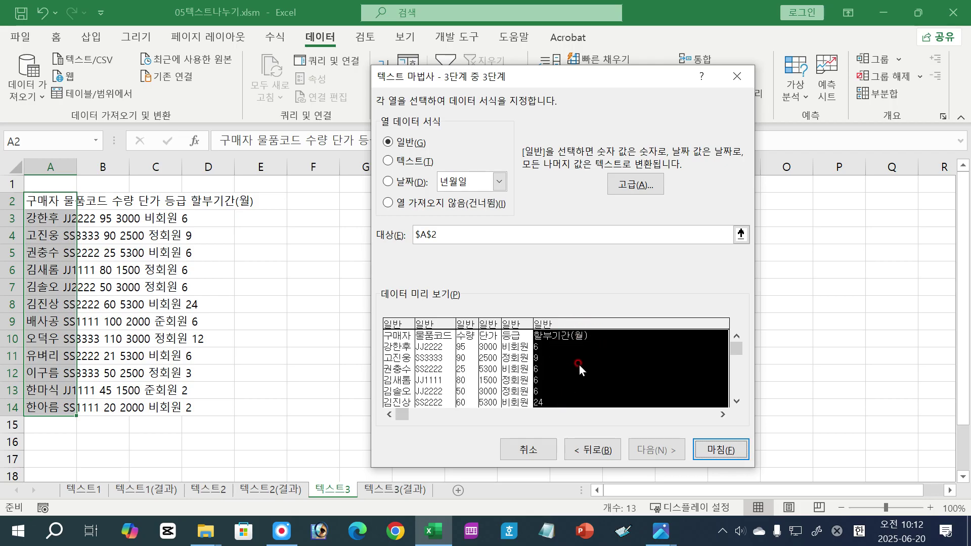
left_click(412, 204)
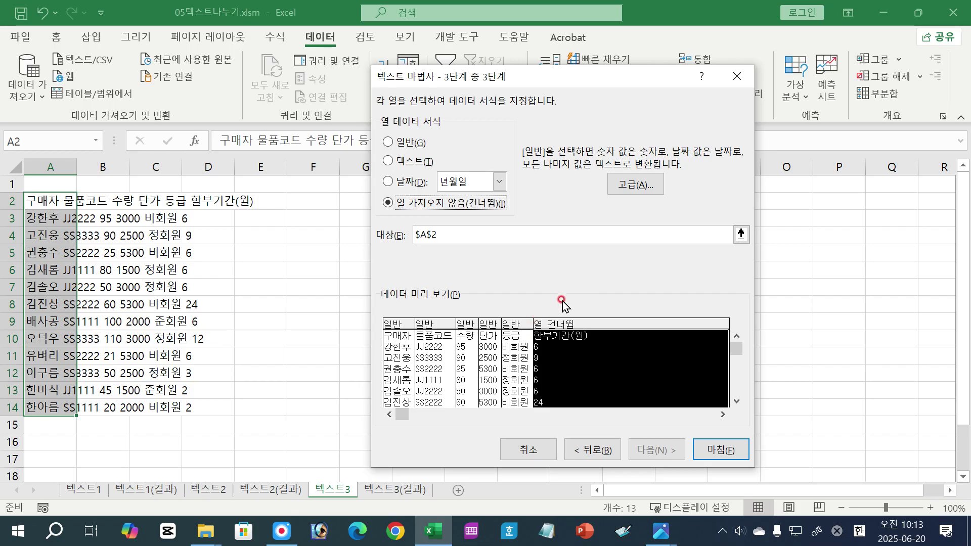
left_click(704, 446)
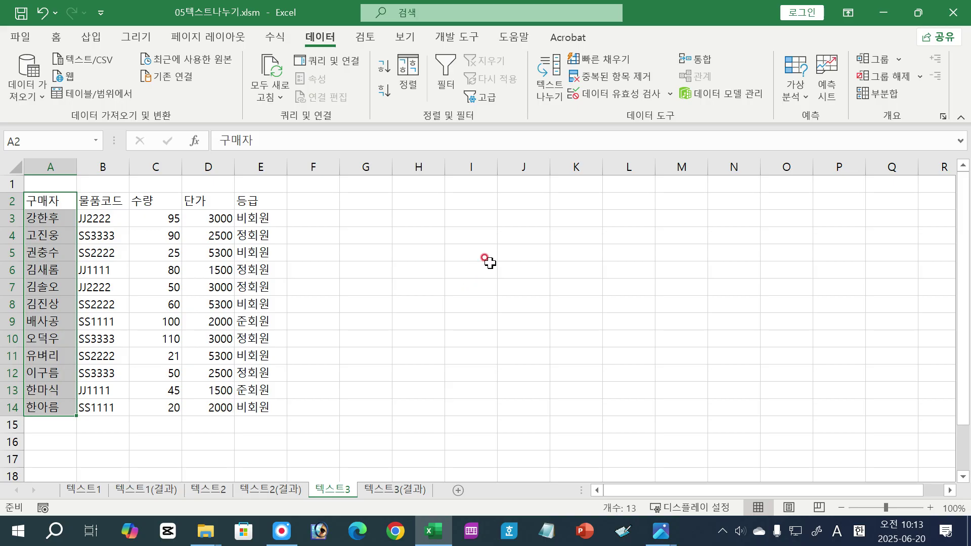
- Try to run Text to Columns on the empty cell I4 of the 텍스트3 sheet
left_click(476, 227)
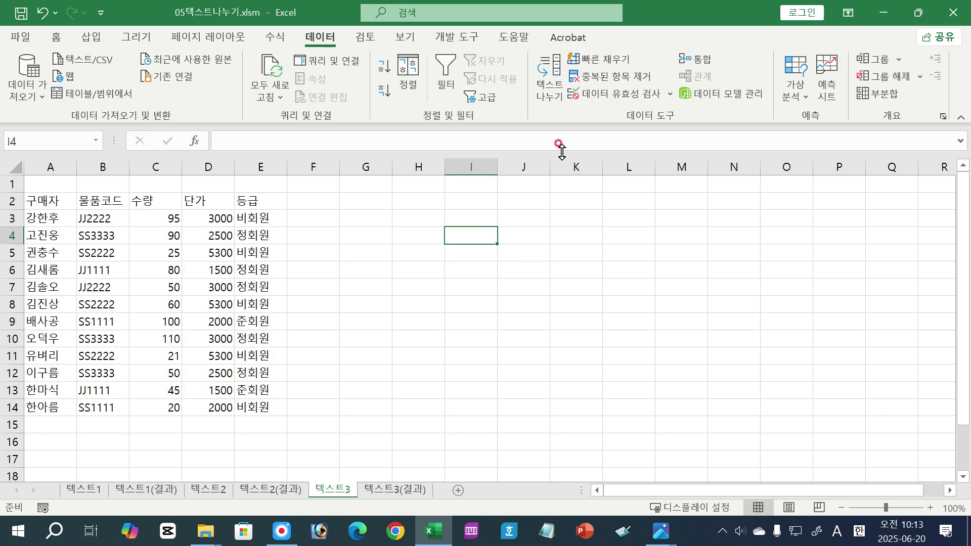
left_click(553, 100)
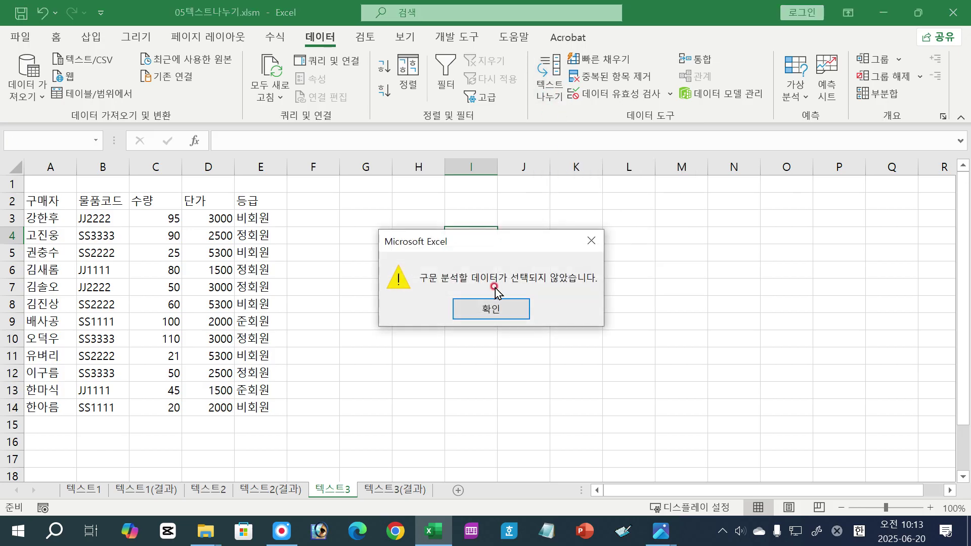
left_click(494, 304)
left_click(512, 259)
- Enter 3개 in cell I3 and 500원 in cell J3 of the 텍스트3 sheet
left_click(477, 218)
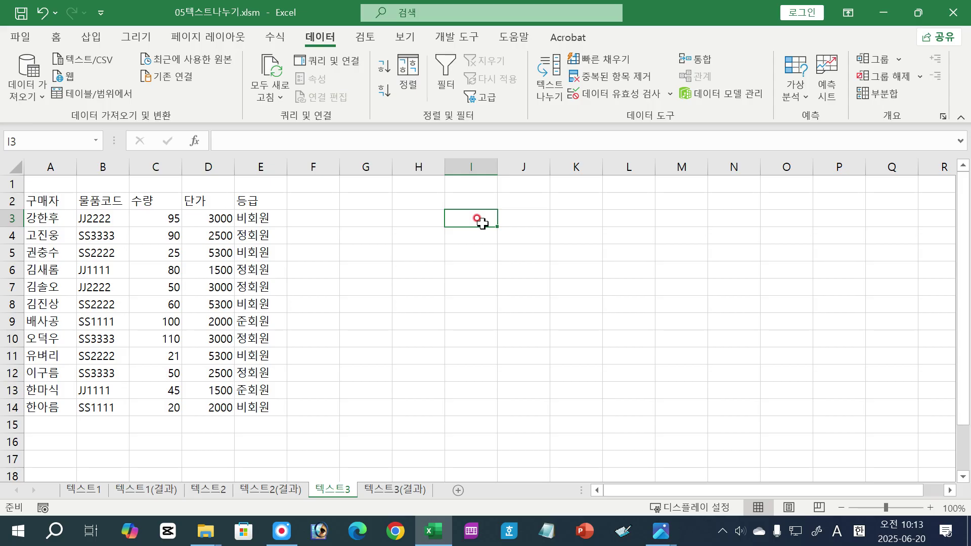
type("3")
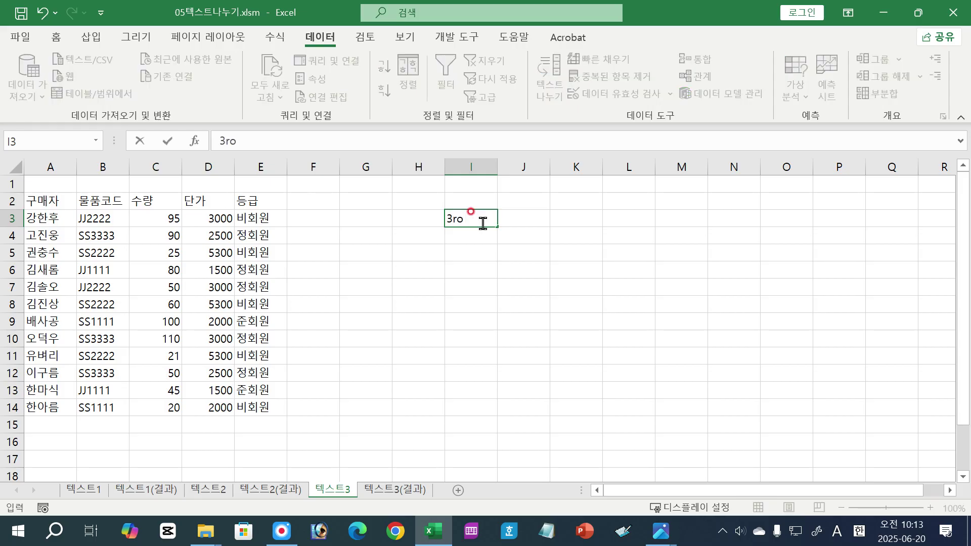
type("개")
key("Tab")
type("55")
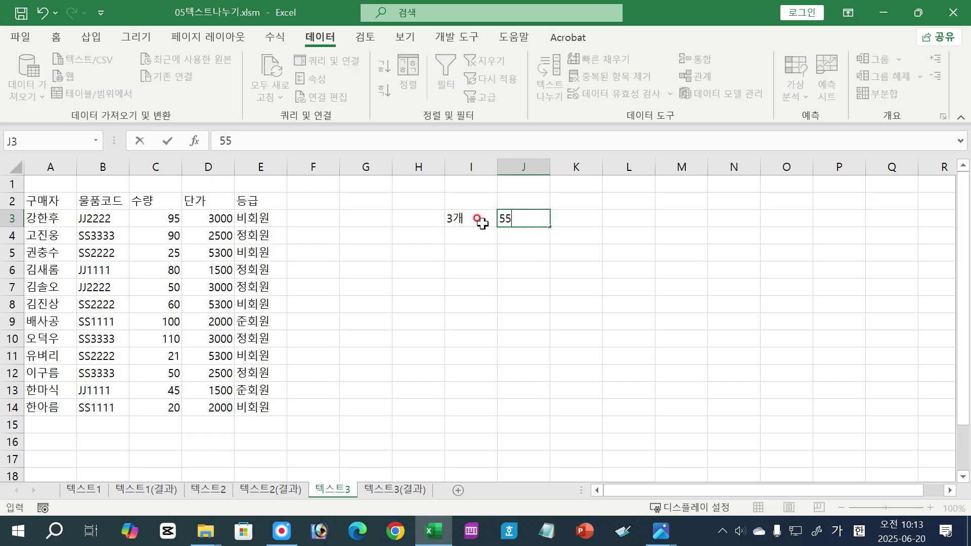
key("BackSpace")
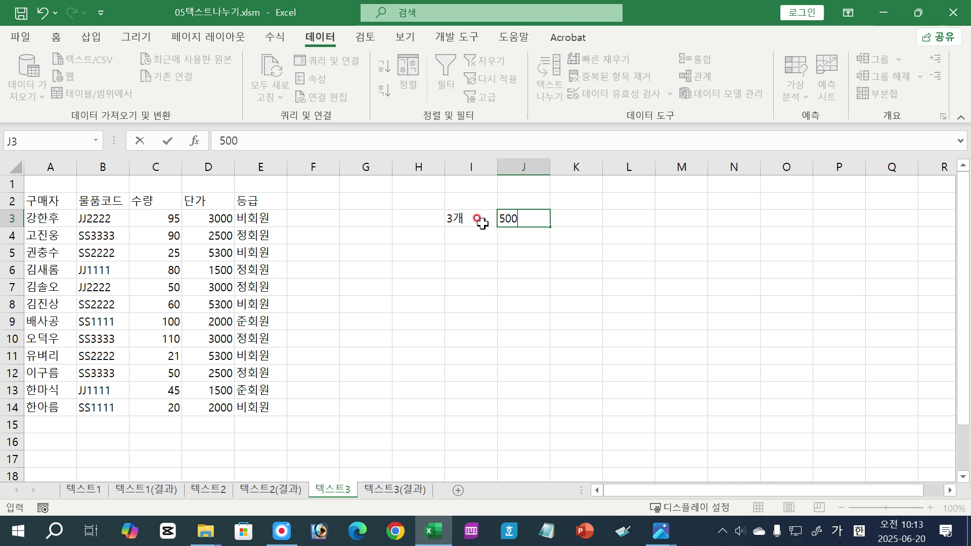
key("Return")
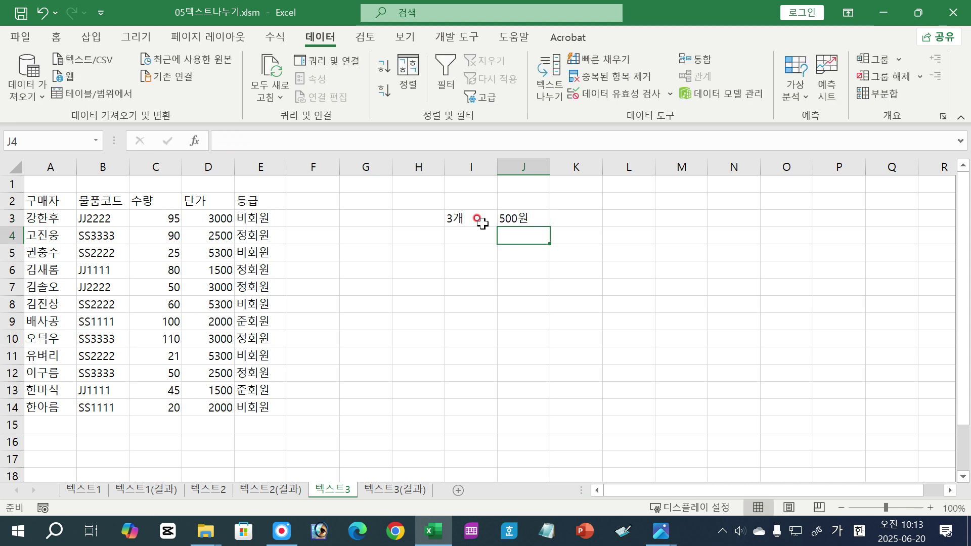
- Enter 2개 in cell I4 and 600원 in cell J4
left_click(469, 236)
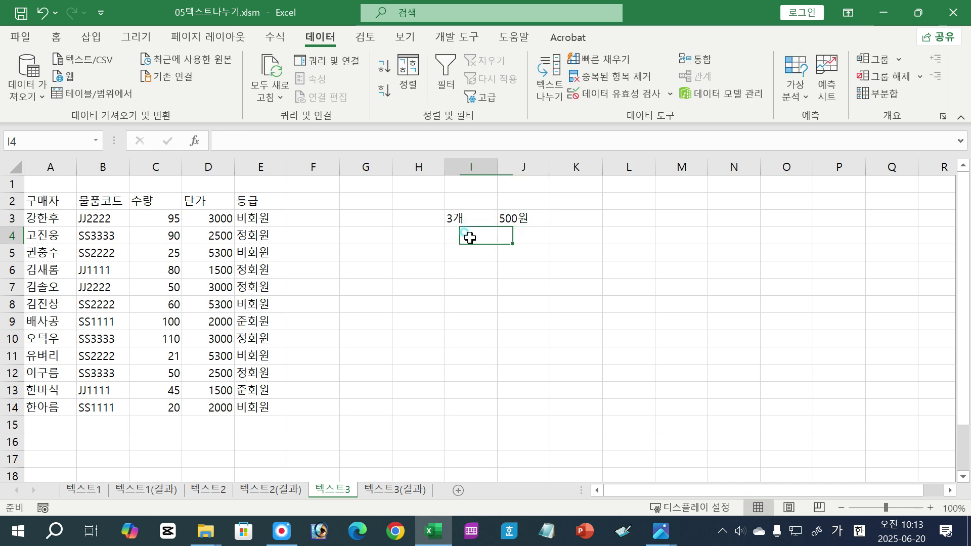
type("2")
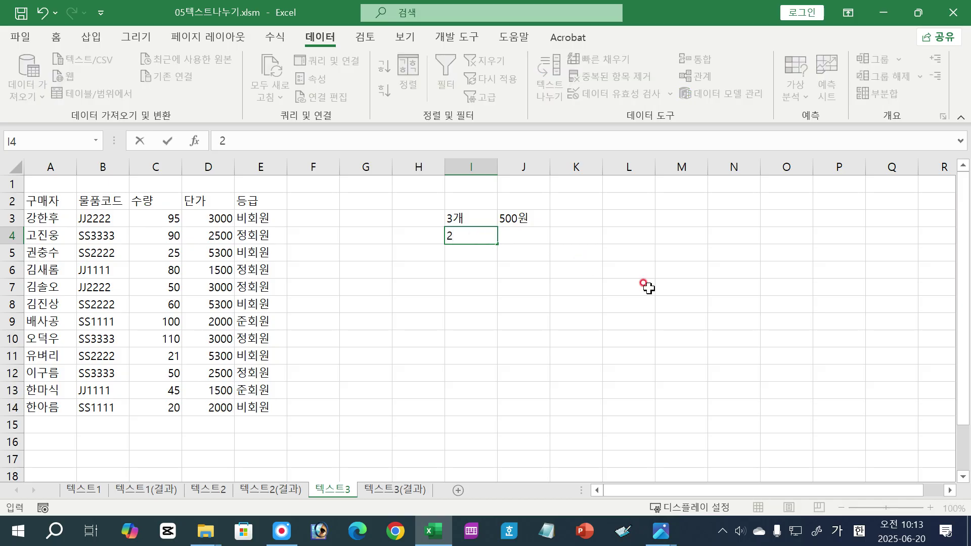
type("개")
key("Tab")
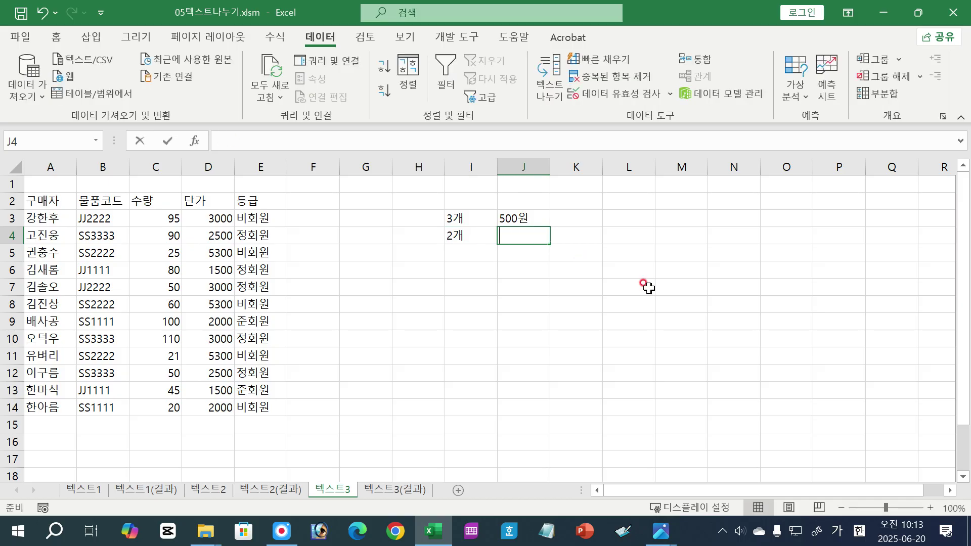
type("600원")
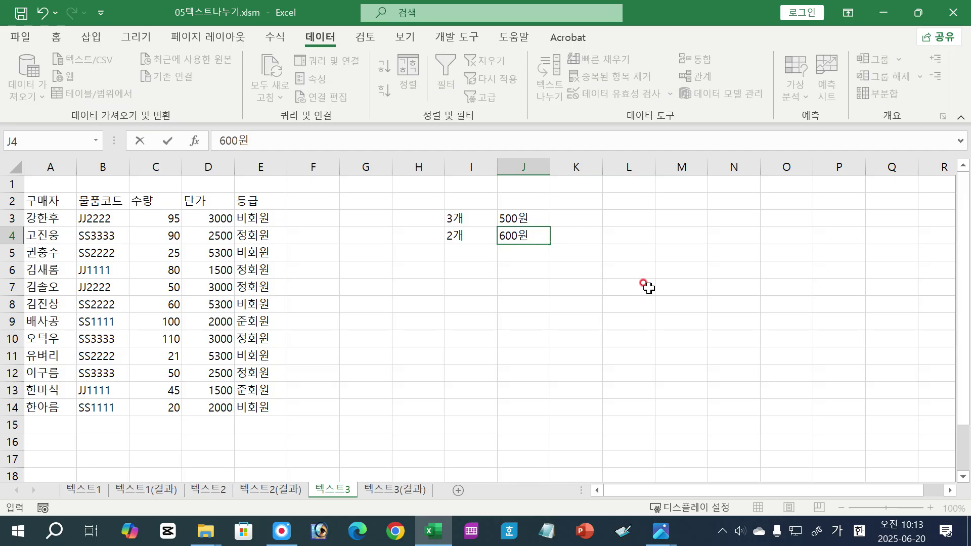
key("Return")
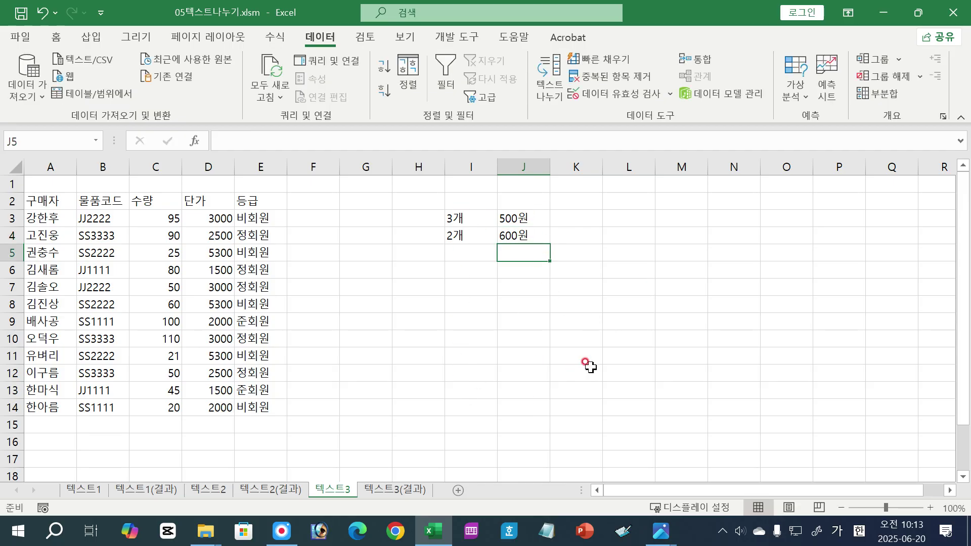
- Enter the formula =I3*J3 in cell K3 to multiply the quantity by the price
left_click(579, 220)
type("=")
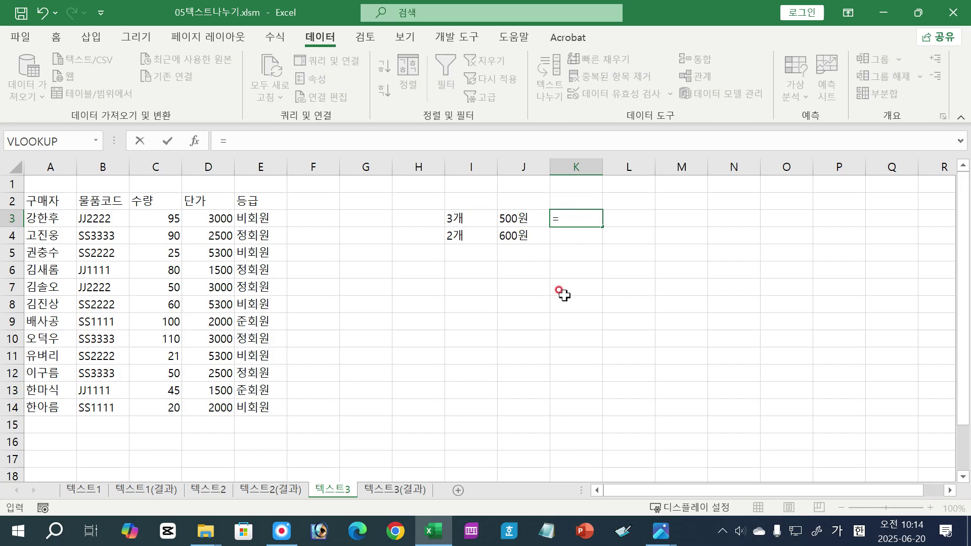
left_click(458, 215)
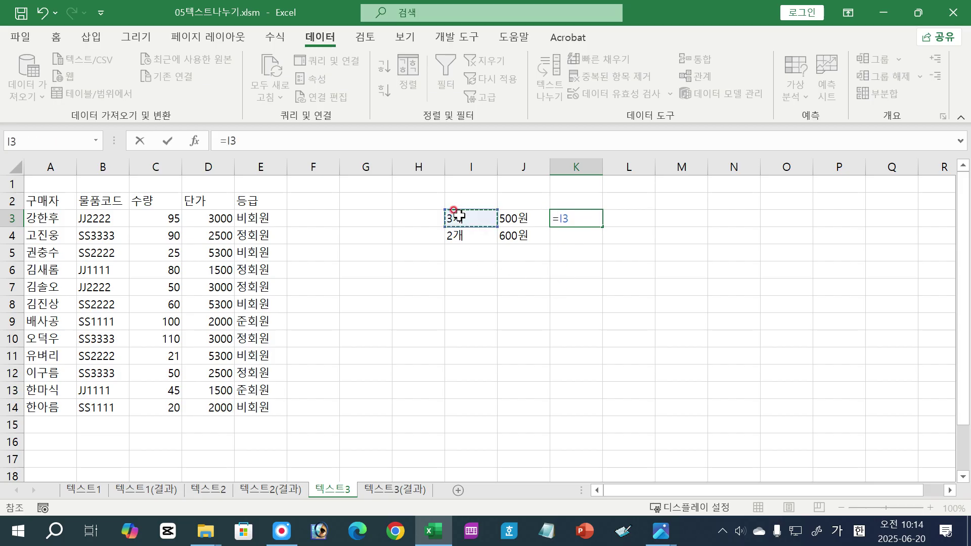
type("*")
left_click(506, 217)
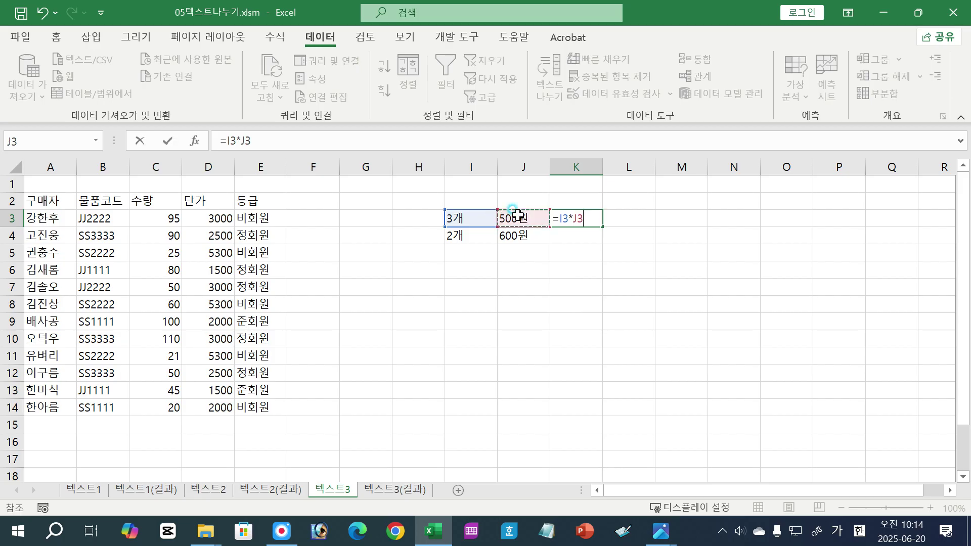
key("Return")
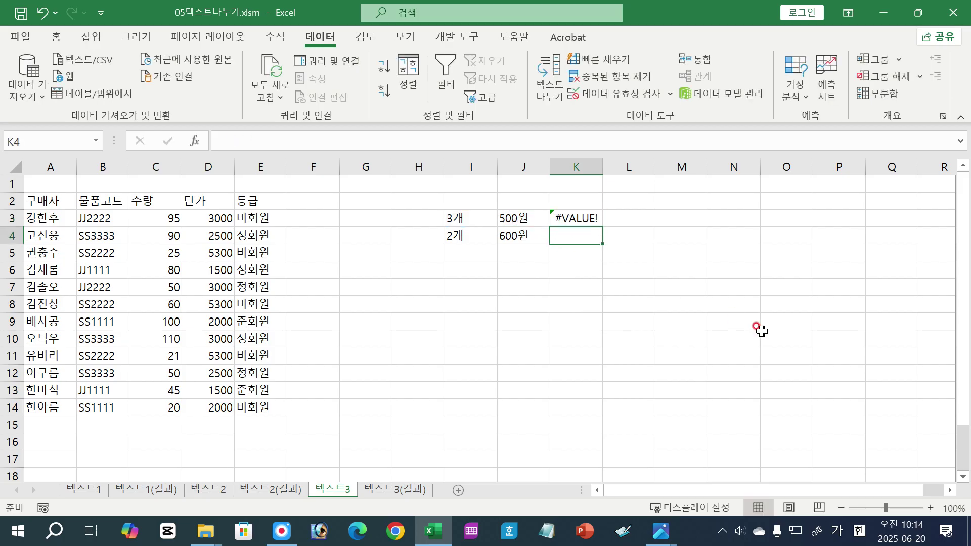
- Examine the formula in K3 and the contents of its source cells I3 and J3
left_click(589, 218)
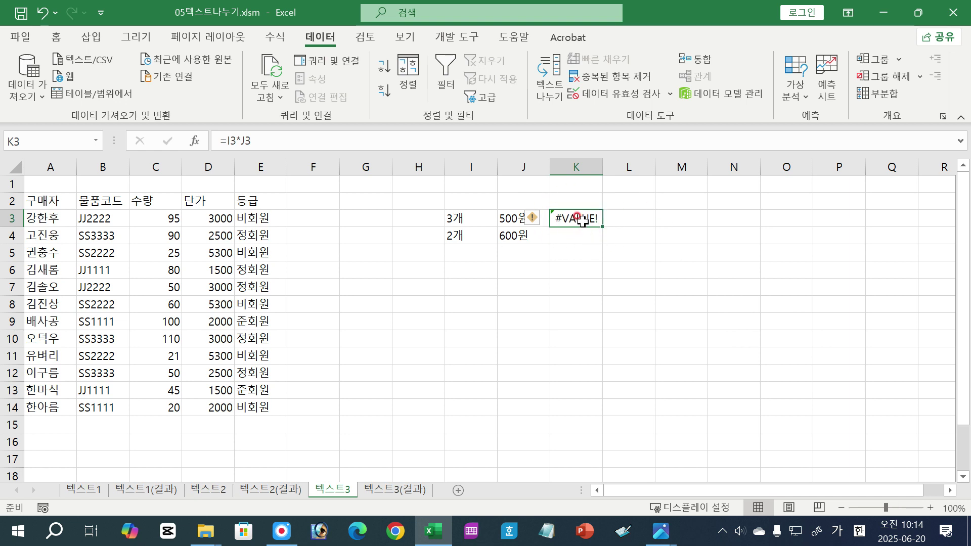
left_click(472, 218)
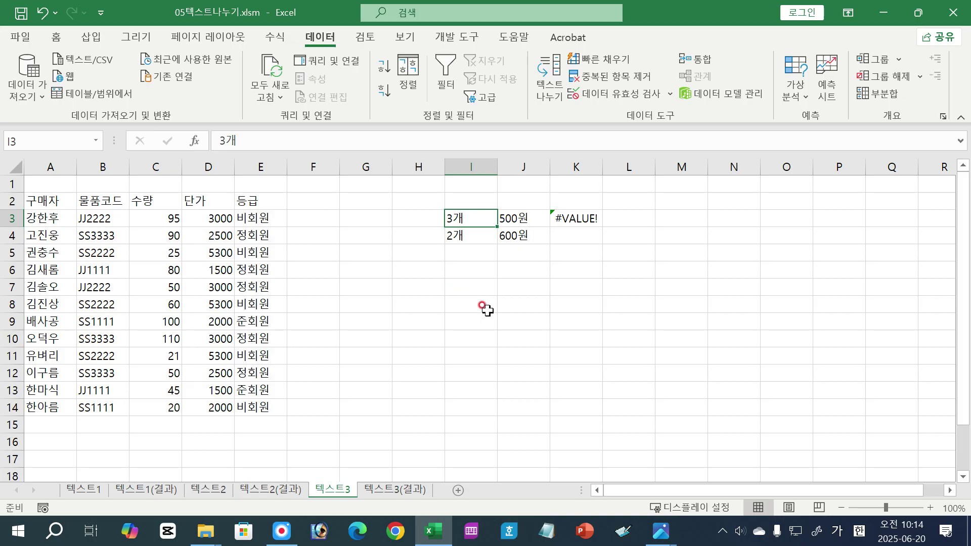
left_click(524, 219)
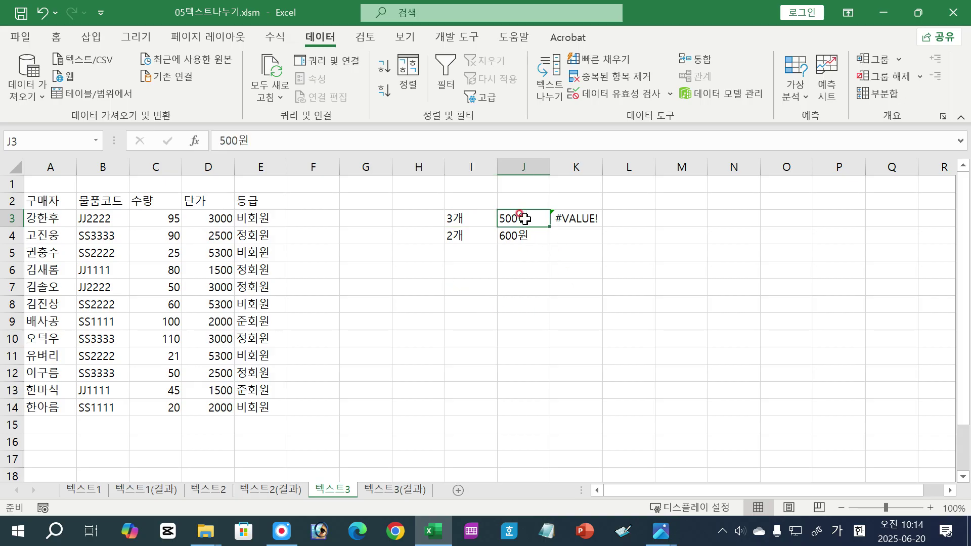
left_click(484, 219)
left_click(525, 221)
left_click(468, 218)
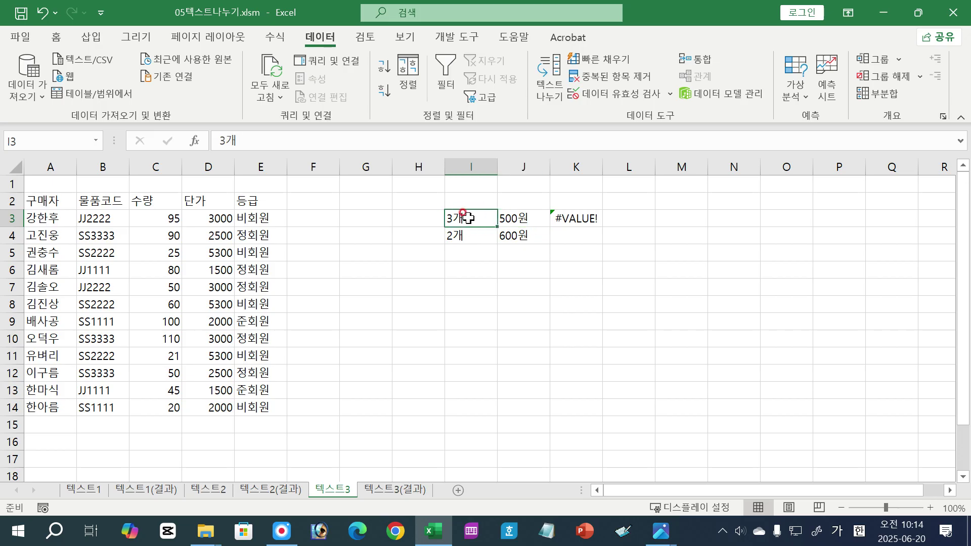
left_click_drag(468, 218, 465, 465)
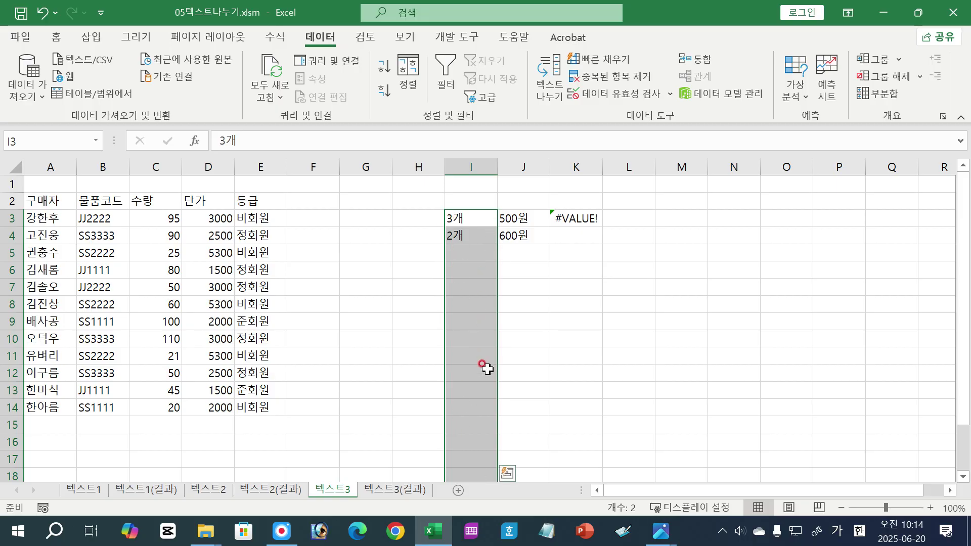
- Remove 개 from cell I3 so that it holds only 3, and undo the edit
double_click(476, 218)
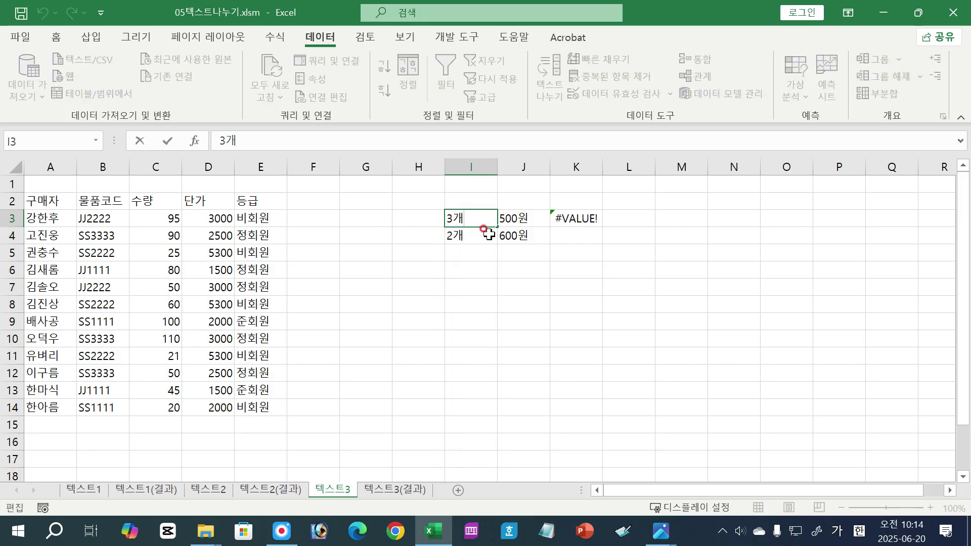
key("Return")
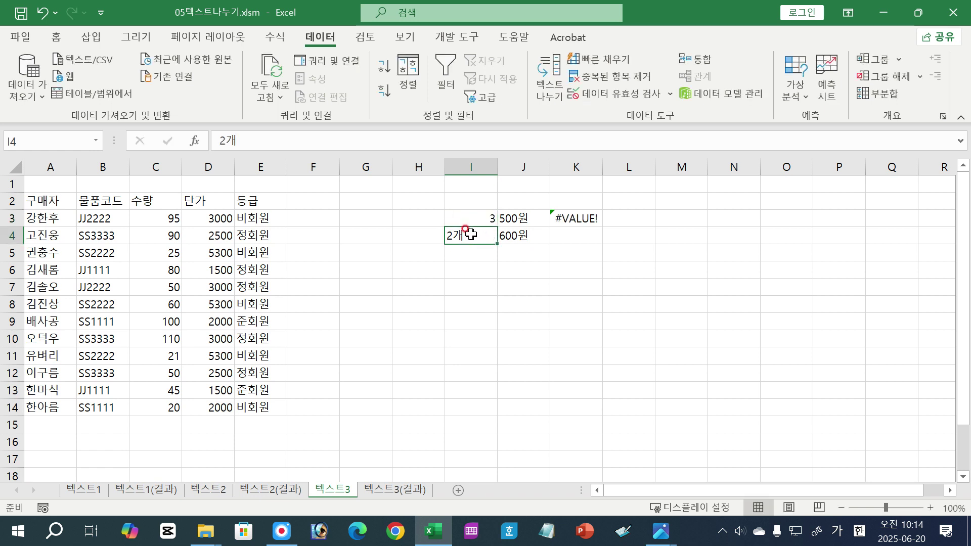
left_click(461, 219)
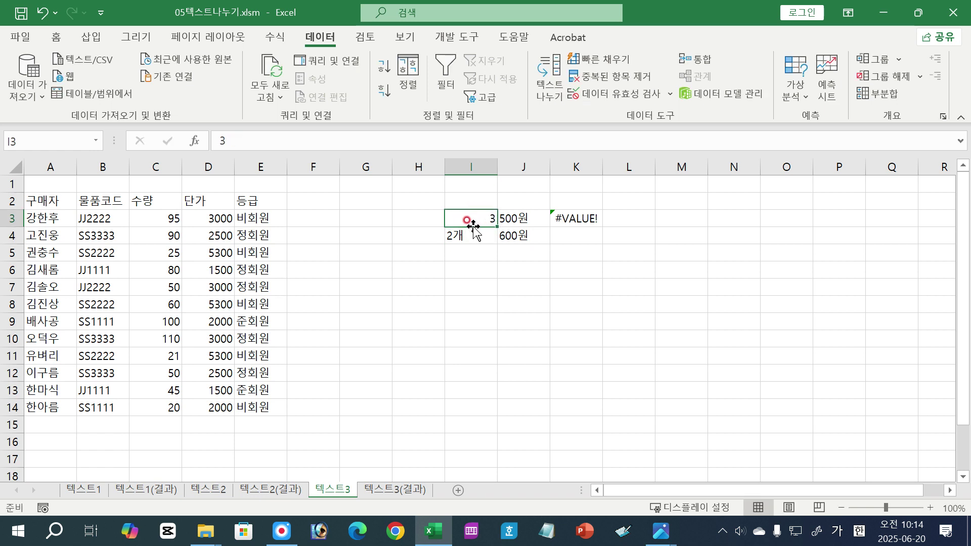
left_click(42, 13)
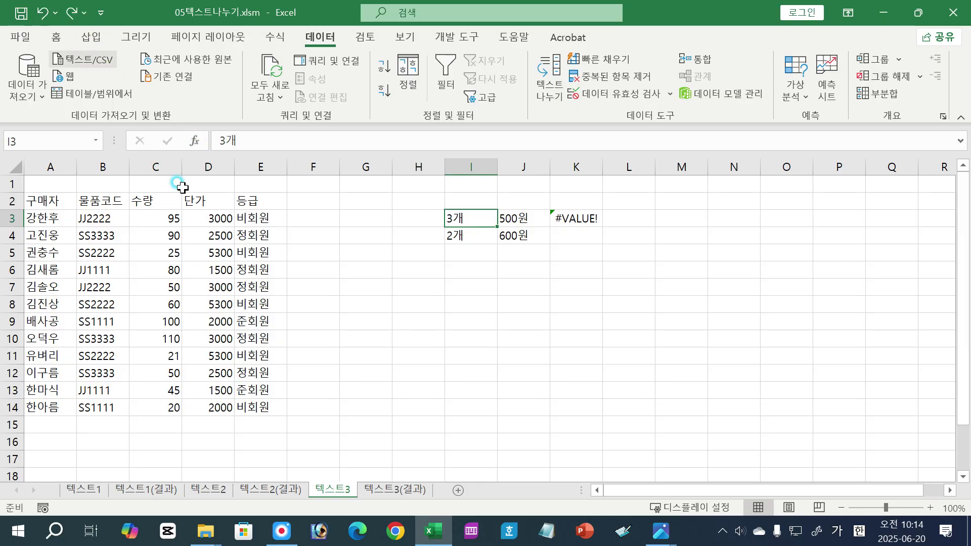
left_click(461, 218)
left_click_drag(465, 224, 511, 237)
left_click_drag(471, 304, 466, 265)
left_click(461, 214)
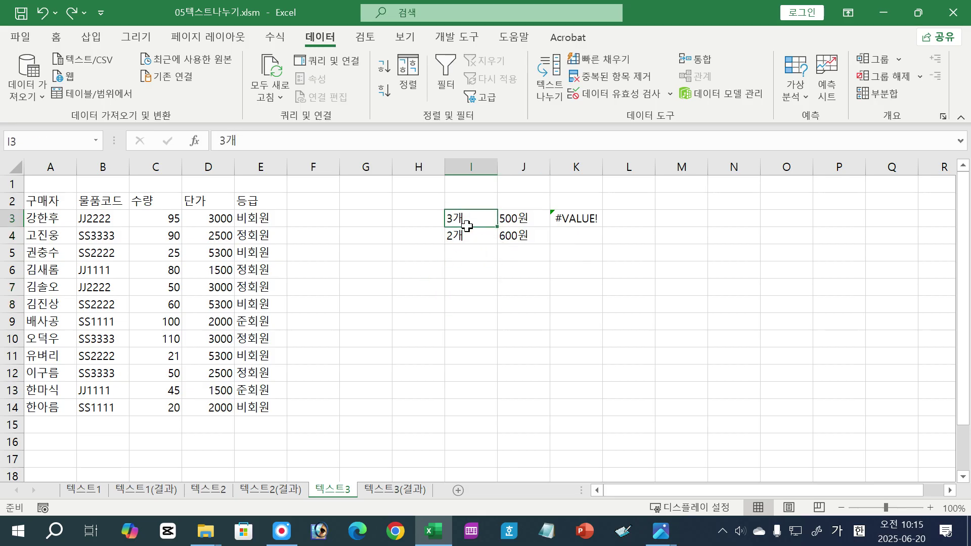
left_click_drag(465, 218, 466, 235)
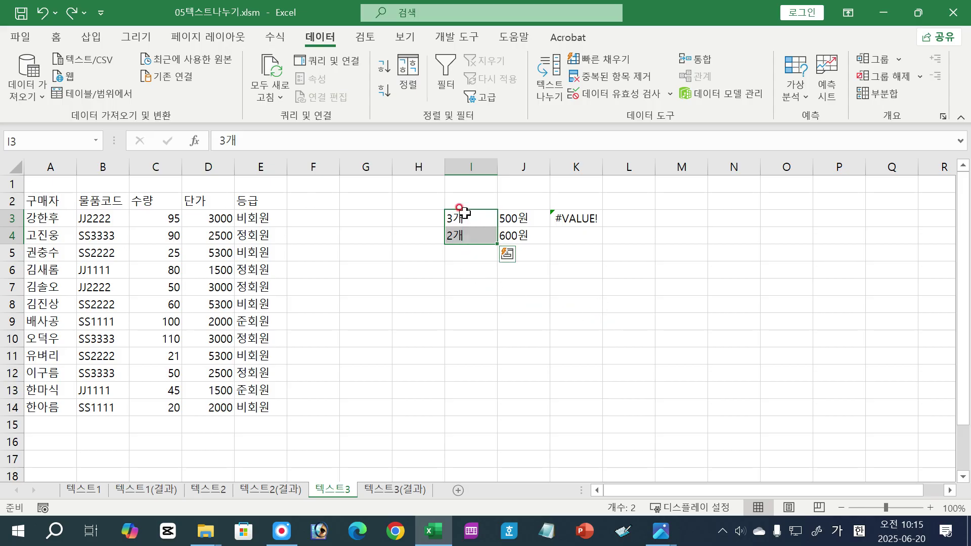
left_click(581, 213)
left_click(567, 339)
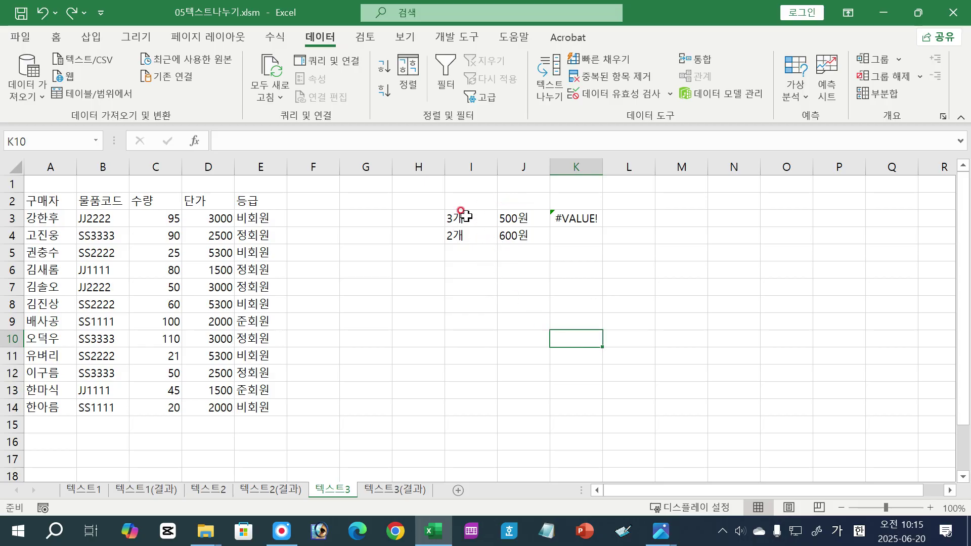
- Start Text to Columns on I3:I4 with the 너비가 일정함 option and continue to the column break settings
left_click_drag(471, 215, 474, 237)
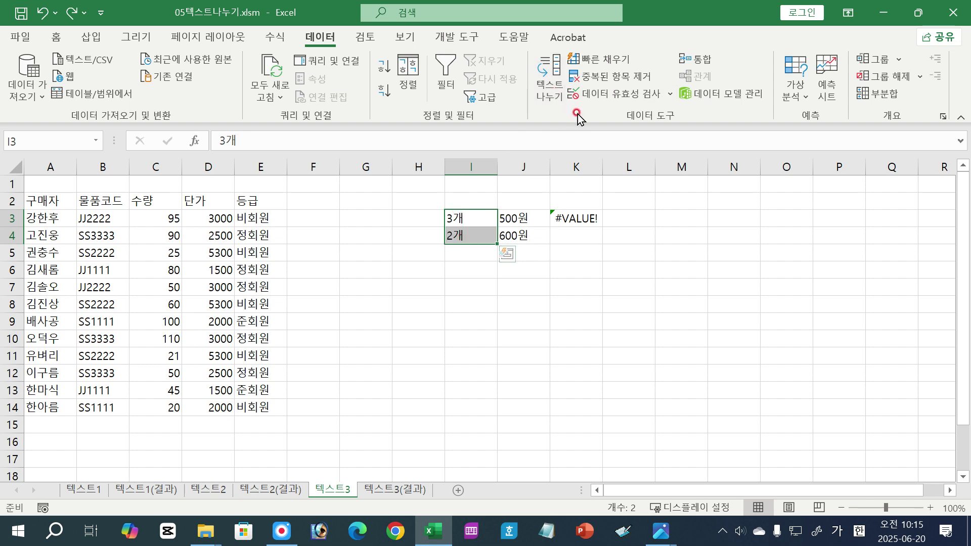
left_click(549, 85)
left_click_drag(531, 81, 712, 62)
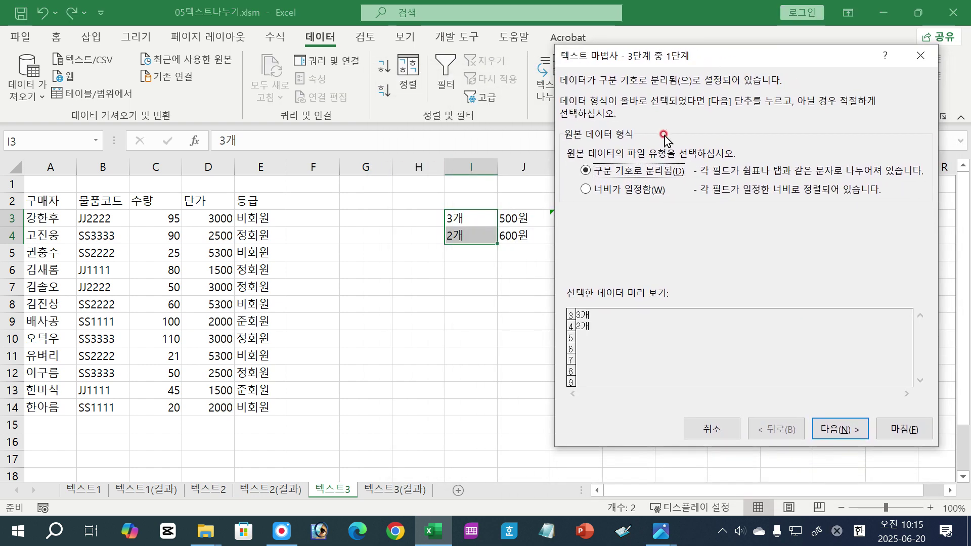
left_click(600, 190)
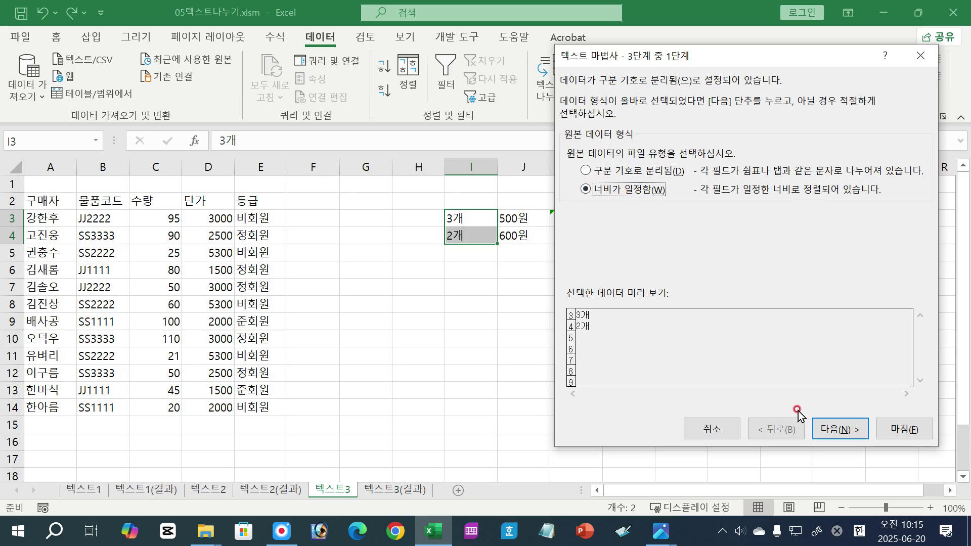
left_click(824, 431)
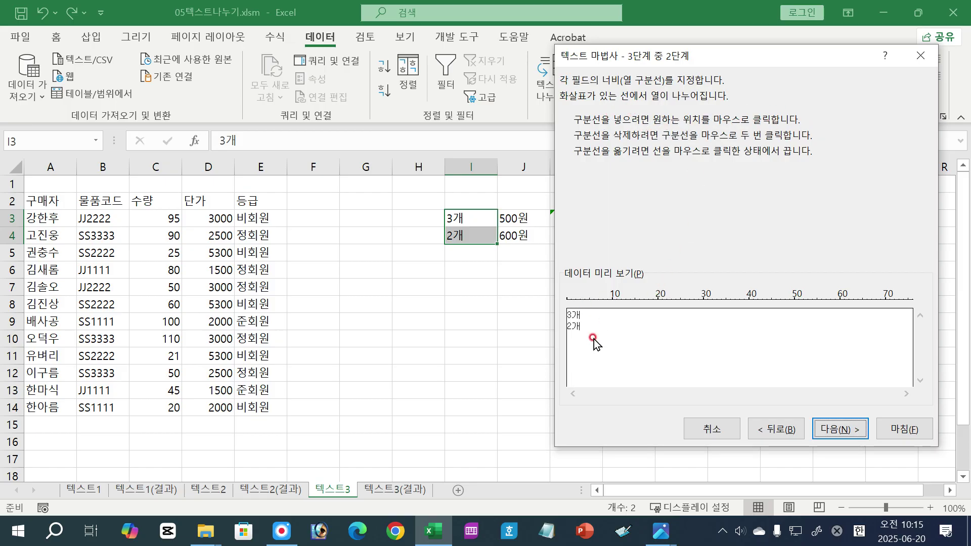
- Try adding several break lines across the data preview and deleting them again
left_click(572, 317)
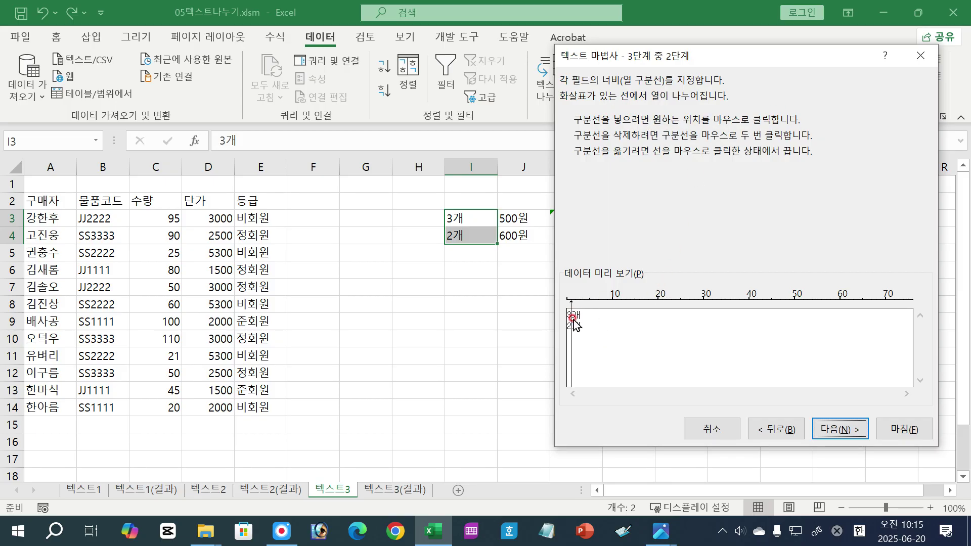
left_click(585, 326)
left_click(618, 337)
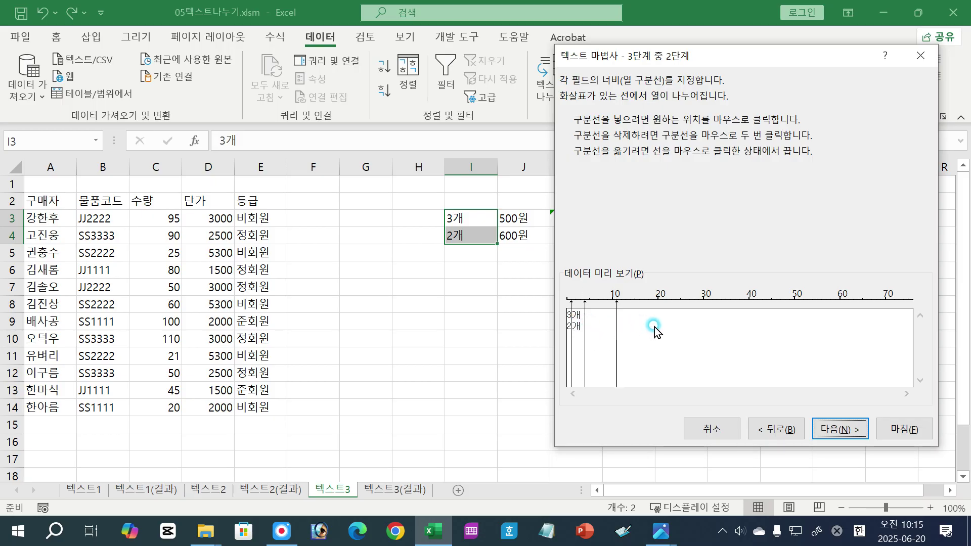
left_click(677, 331)
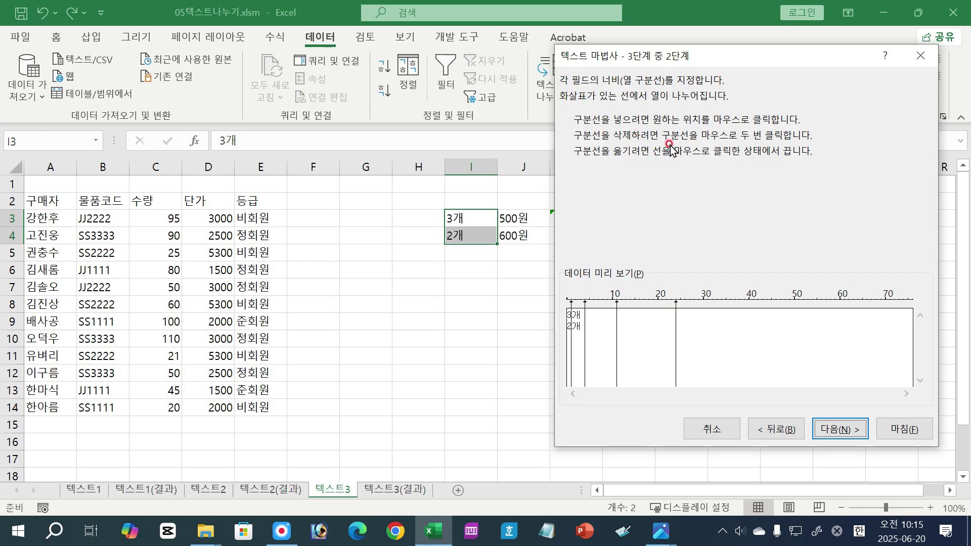
double_click(676, 346)
double_click(617, 344)
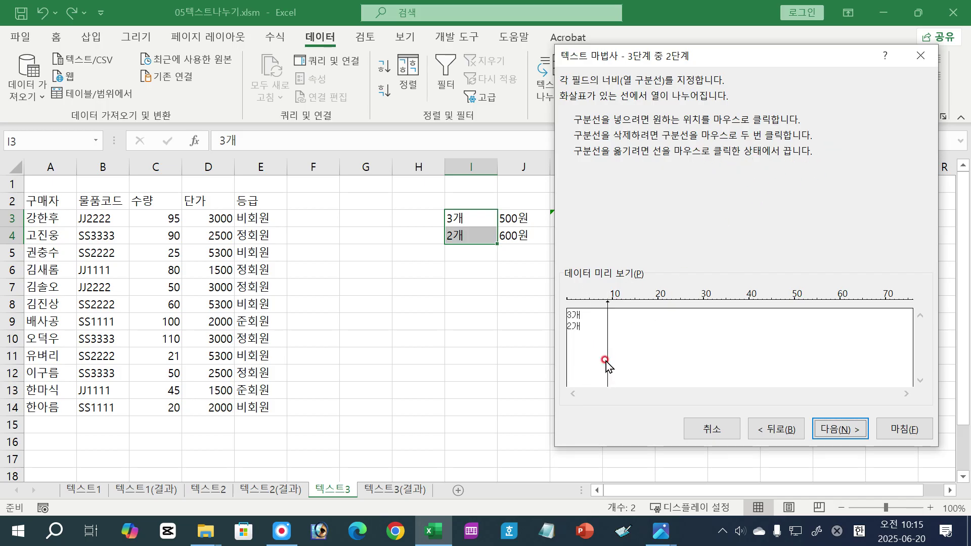
- Place a single break line between the number and 개, and continue to the column format settings
left_click_drag(606, 361, 574, 361)
left_click(568, 323)
left_click(571, 326)
left_click(839, 433)
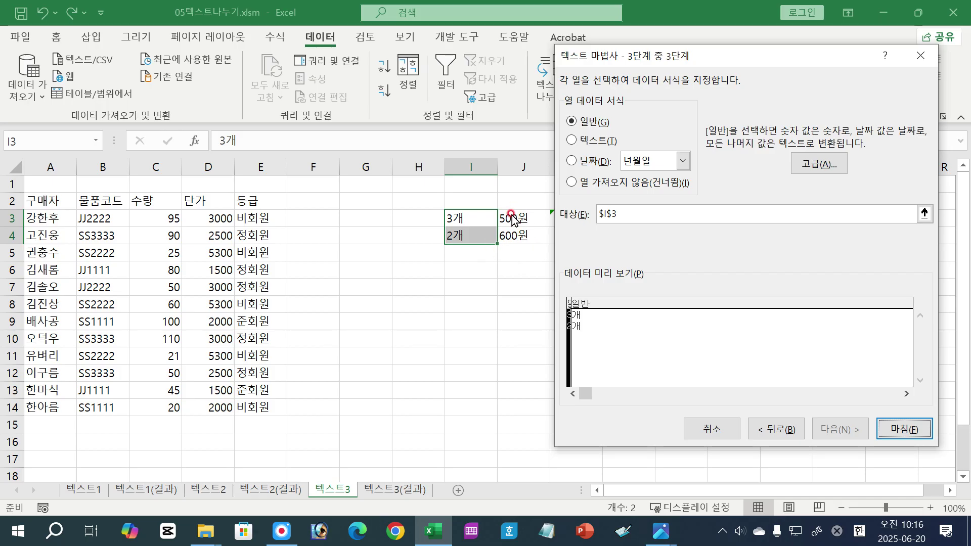
- Set the 개 column to 열 가져오지 않음(건너뜀) and finish the split at $I$3
left_click(578, 324)
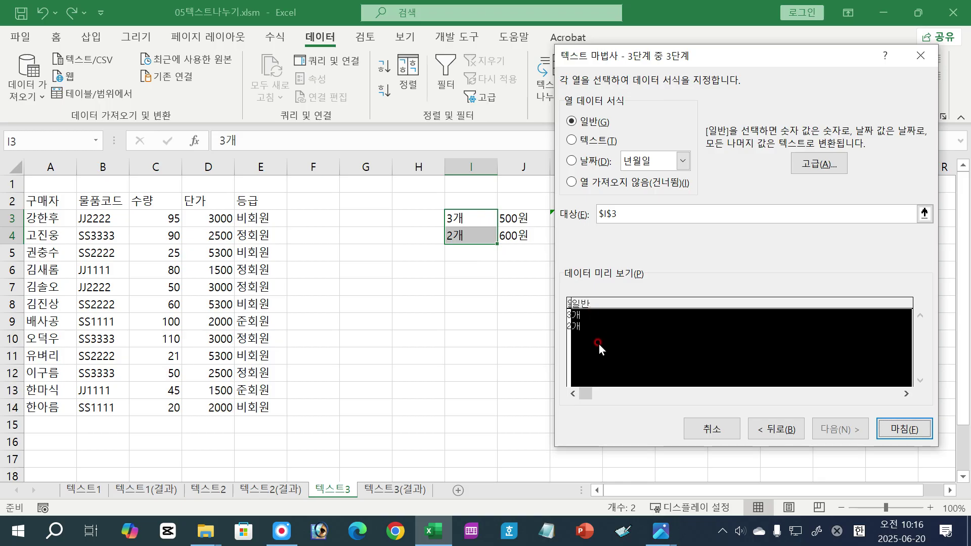
left_click(587, 183)
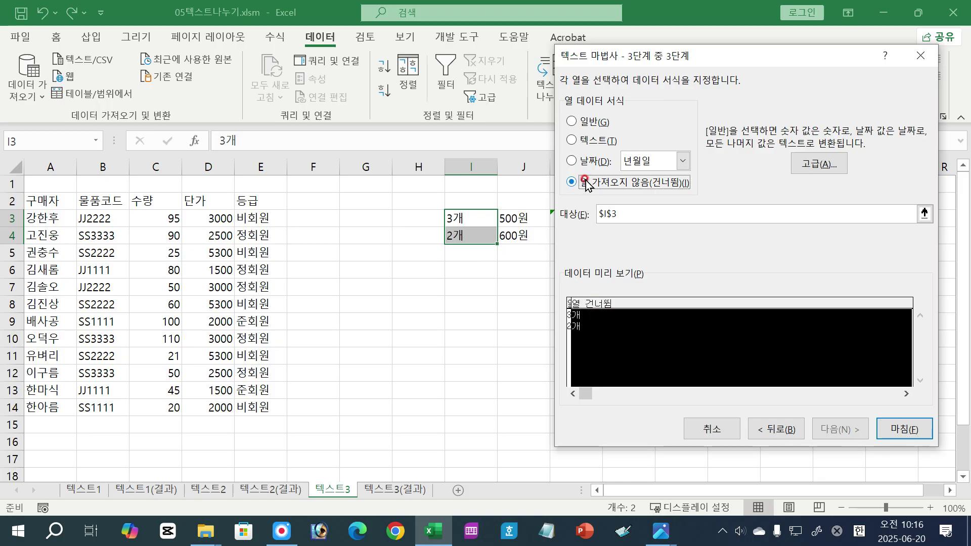
left_click(591, 297)
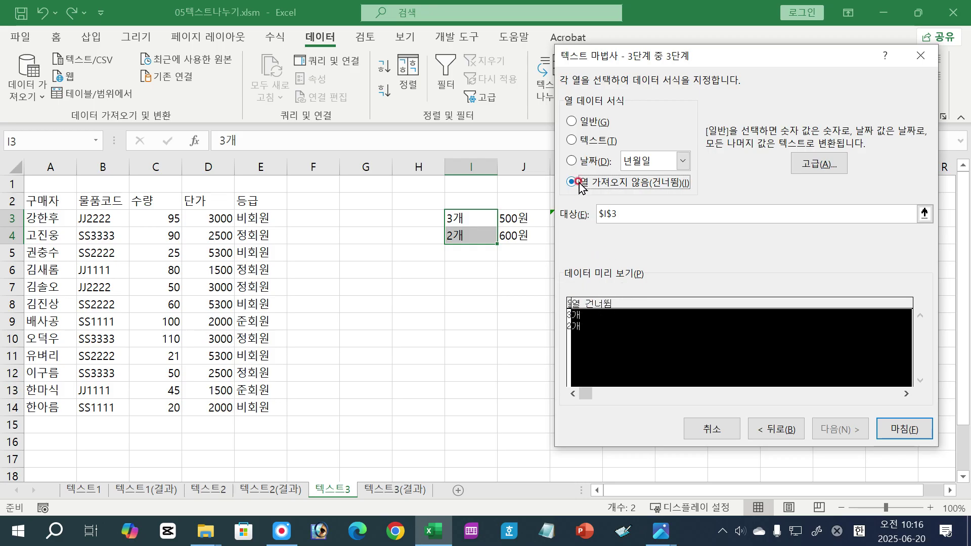
left_click(889, 428)
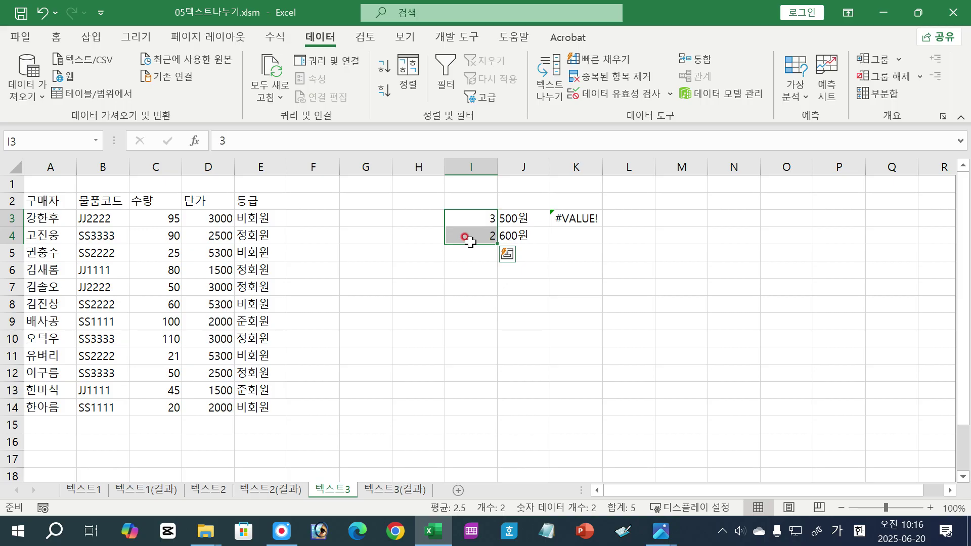
- Start Text to Columns on J3:J4 with the 너비가 일정함 option, placing a break line between the number and 원
left_click_drag(533, 218, 529, 238)
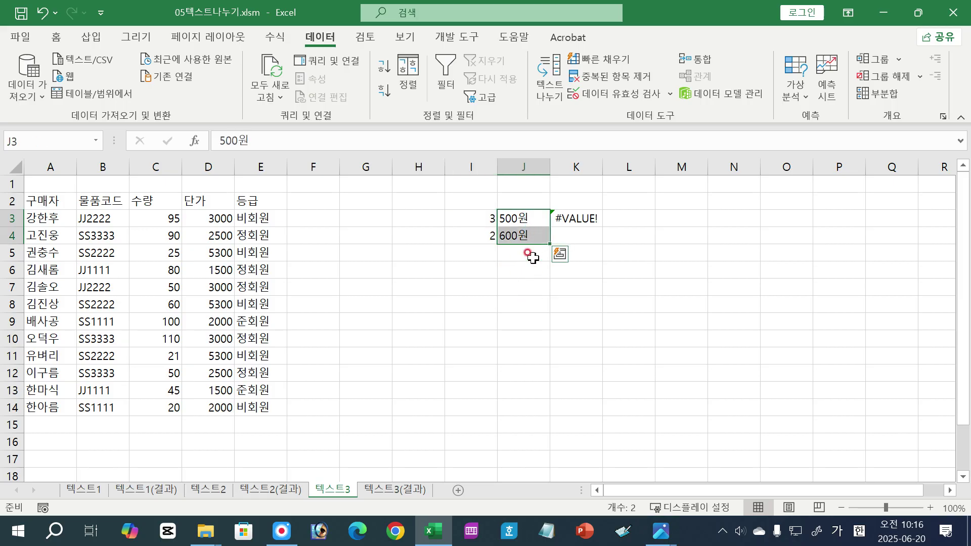
left_click(549, 86)
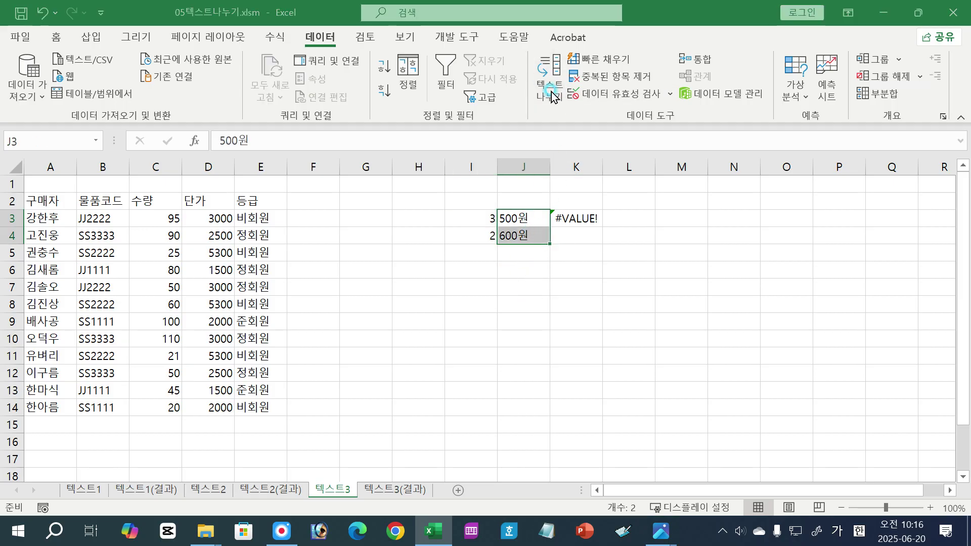
left_click(585, 189)
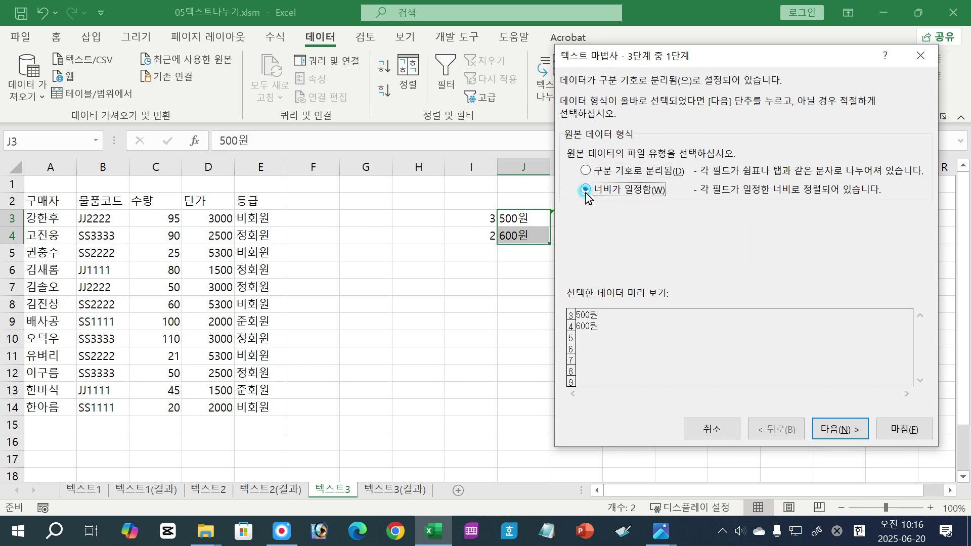
left_click(837, 430)
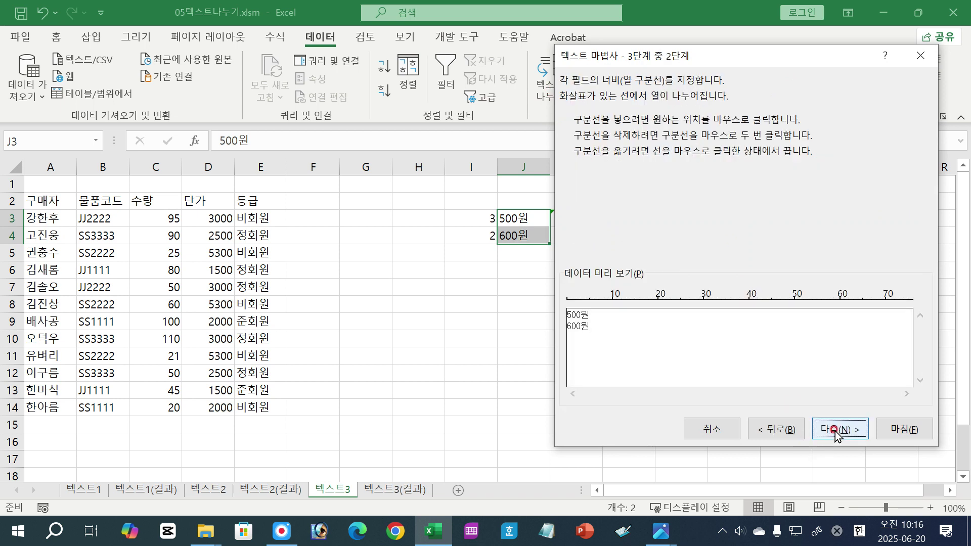
left_click(580, 318)
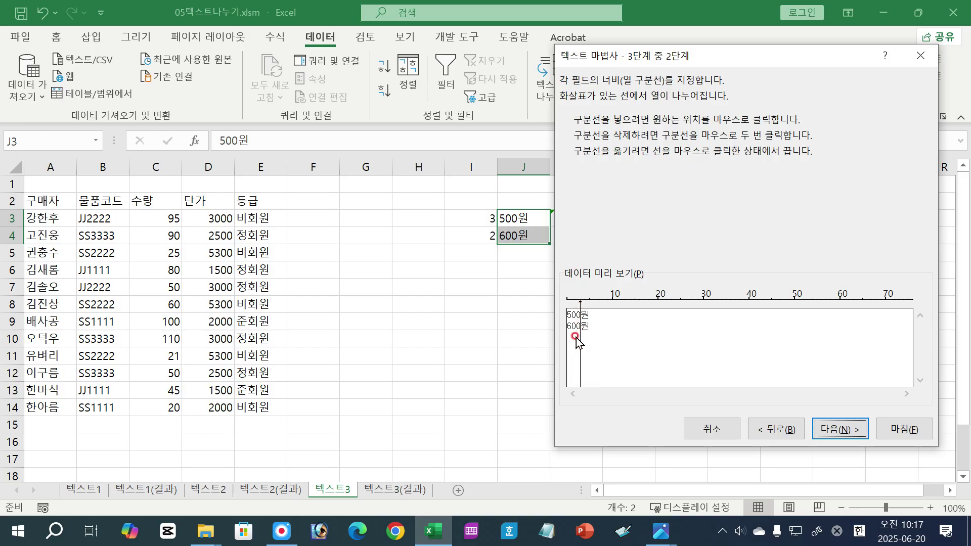
left_click(836, 430)
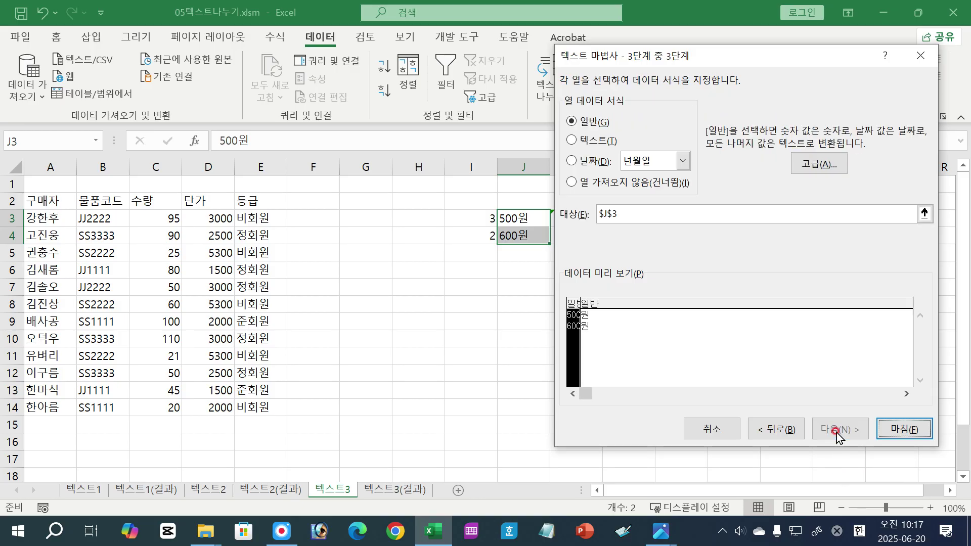
- Set the 원 column to 열 가져오지 않음(건너뜀) and finish the split at $J$3
left_click(600, 329)
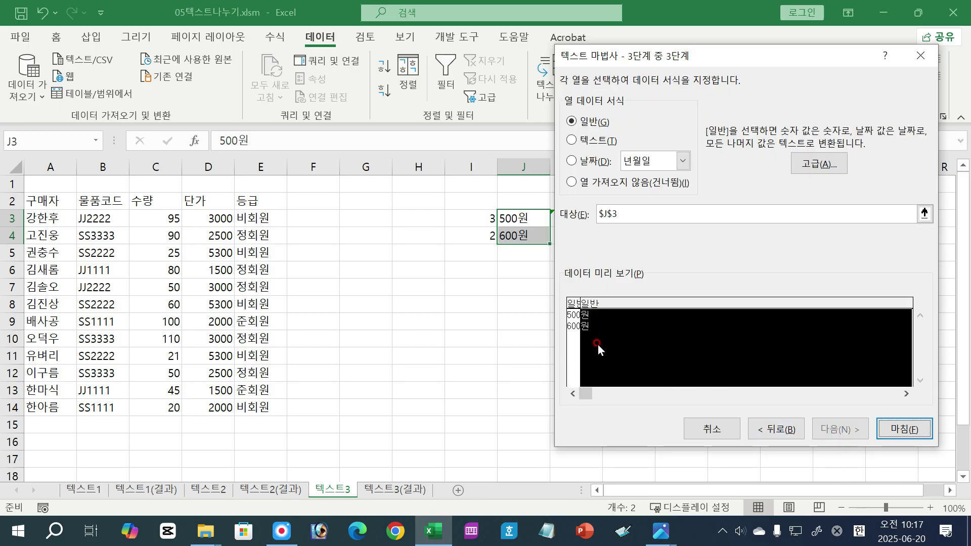
left_click(572, 182)
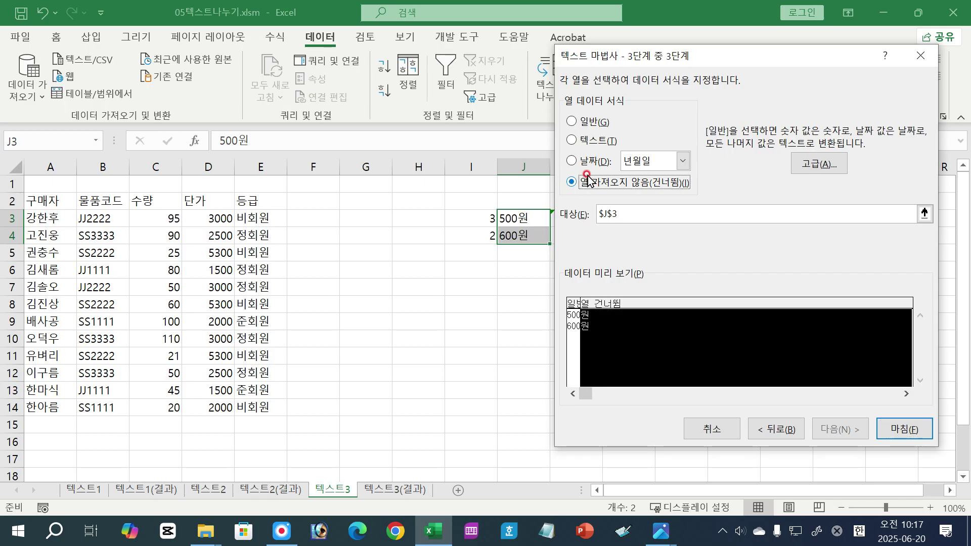
left_click(893, 431)
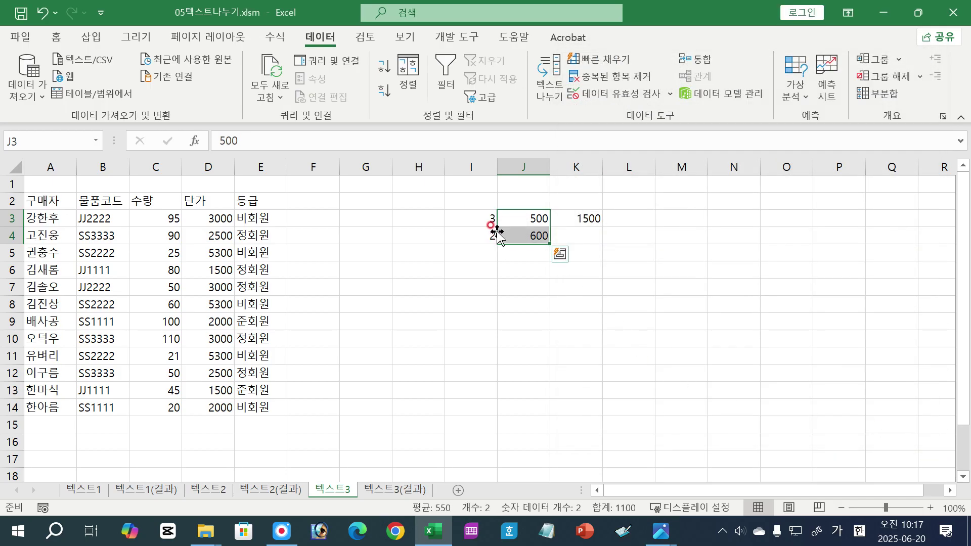
- Review the formula =I3*J3 in K3 and fill it down to K4
left_click(586, 217)
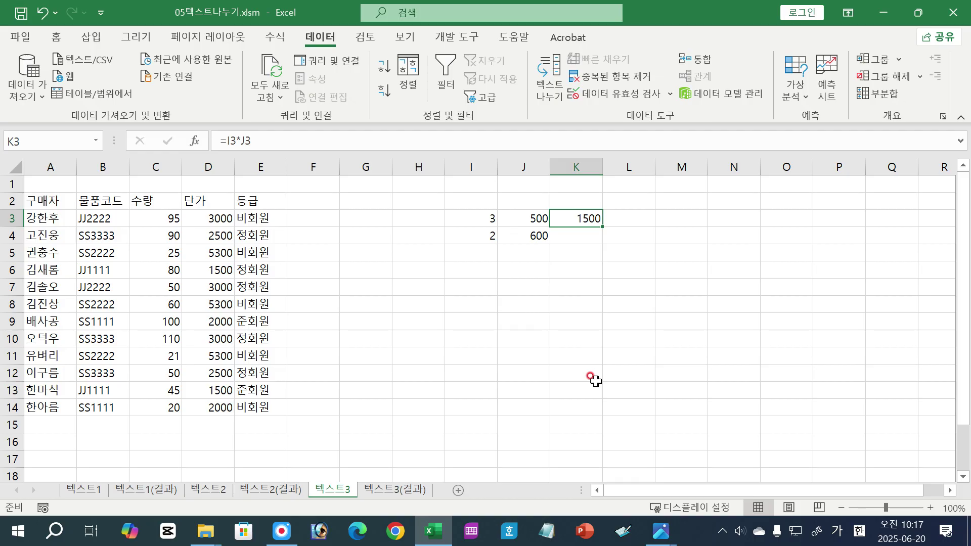
double_click(580, 217)
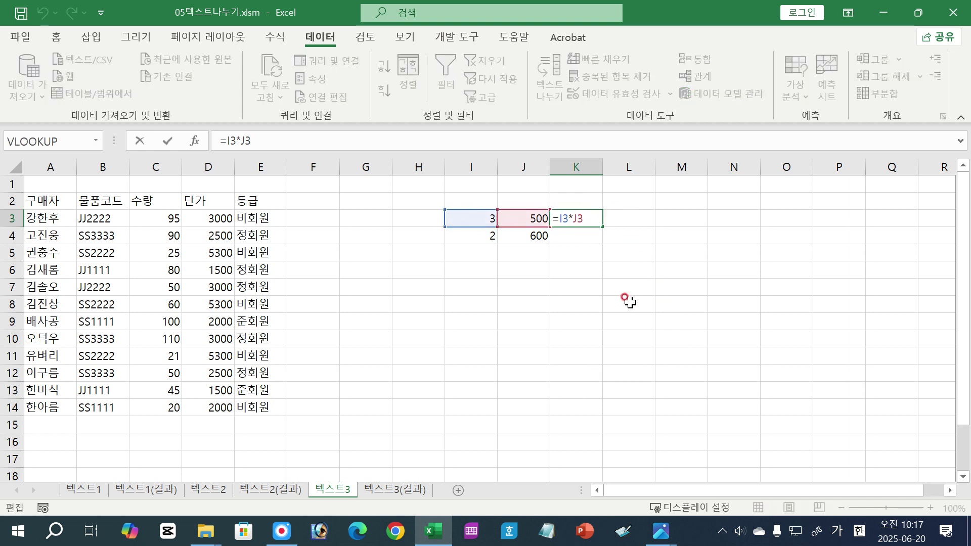
key("Return")
left_click(592, 218)
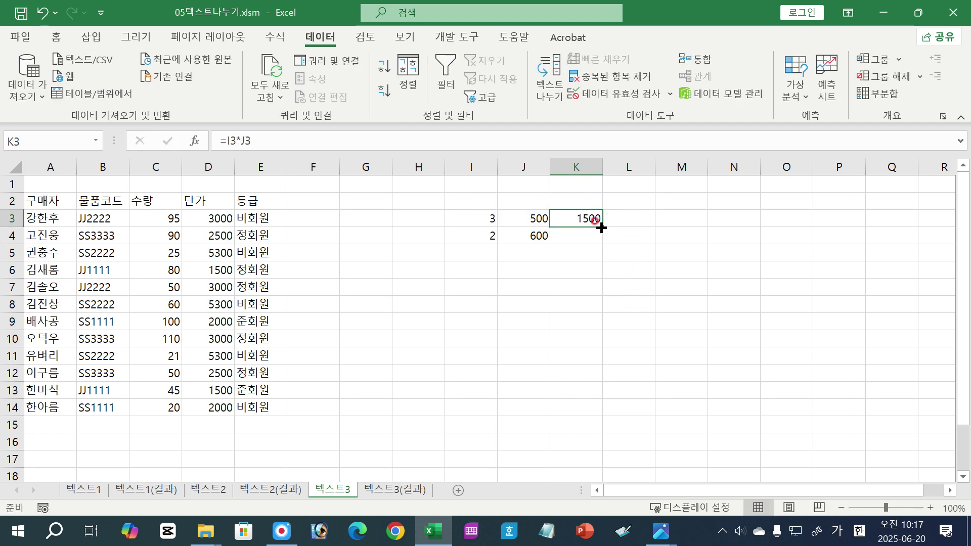
left_click_drag(601, 227, 609, 243)
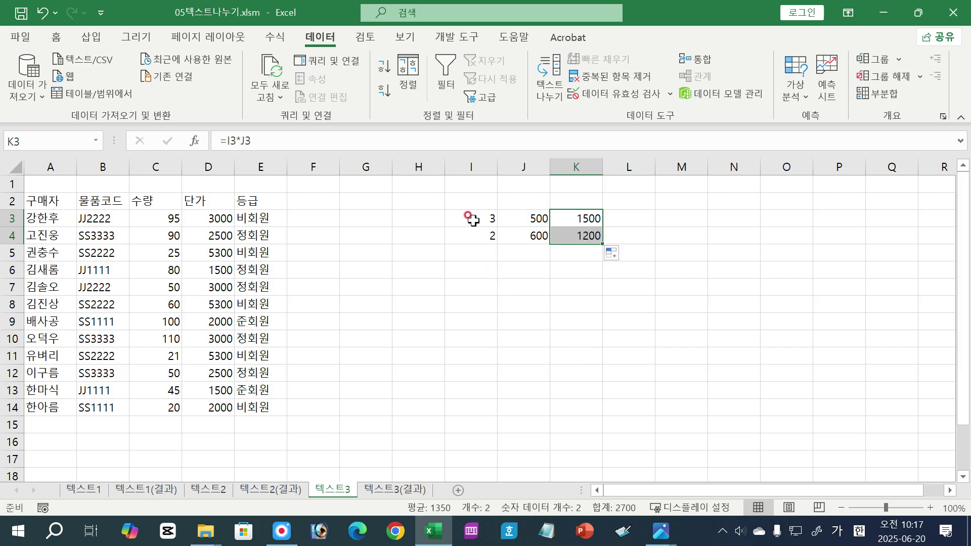
- Apply the custom number format 0개 to the quantities in I3:I4
left_click_drag(473, 221, 473, 230)
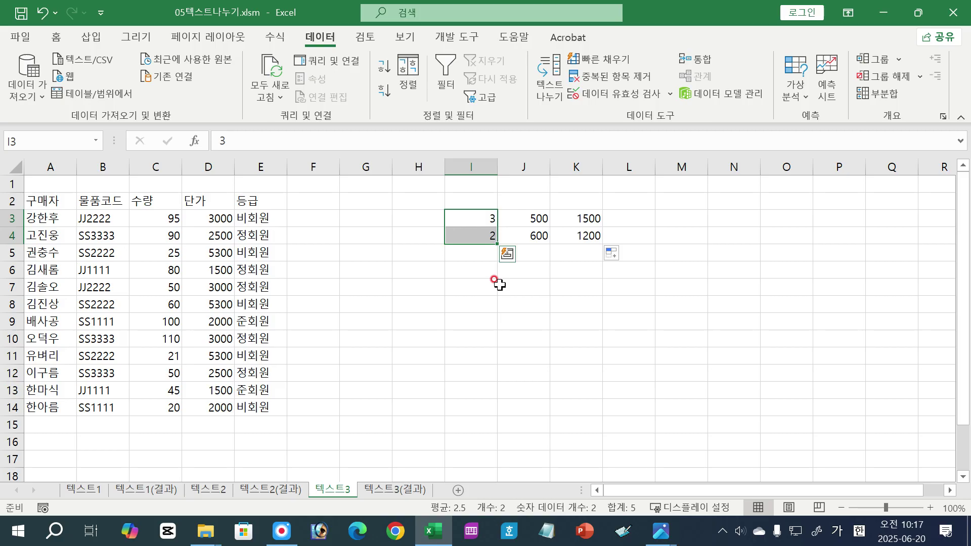
key("ctrl+1")
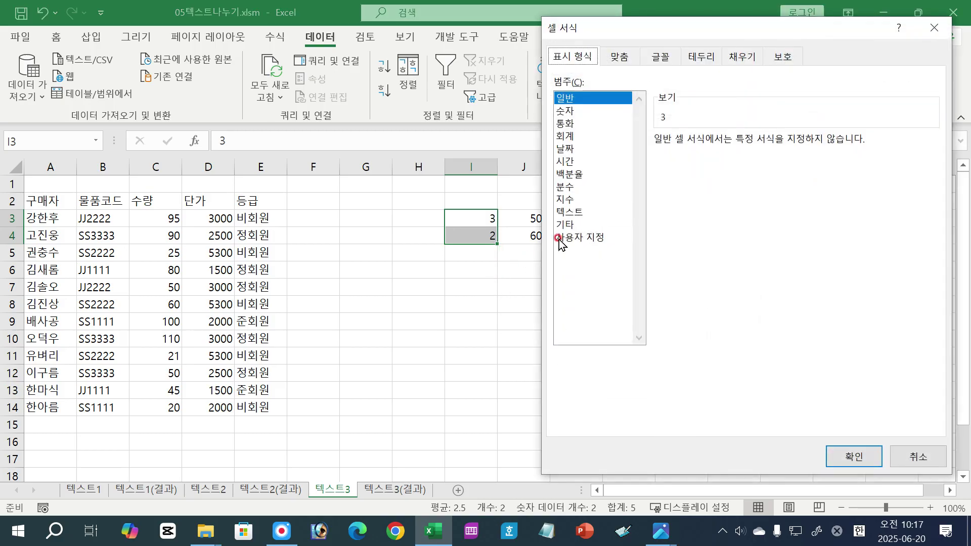
left_click(592, 237)
left_click(669, 188)
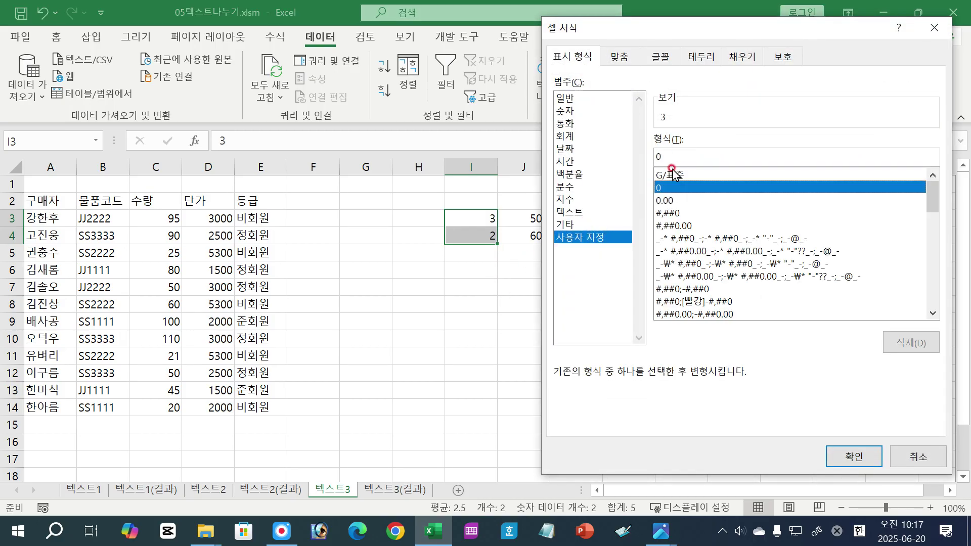
left_click(672, 161)
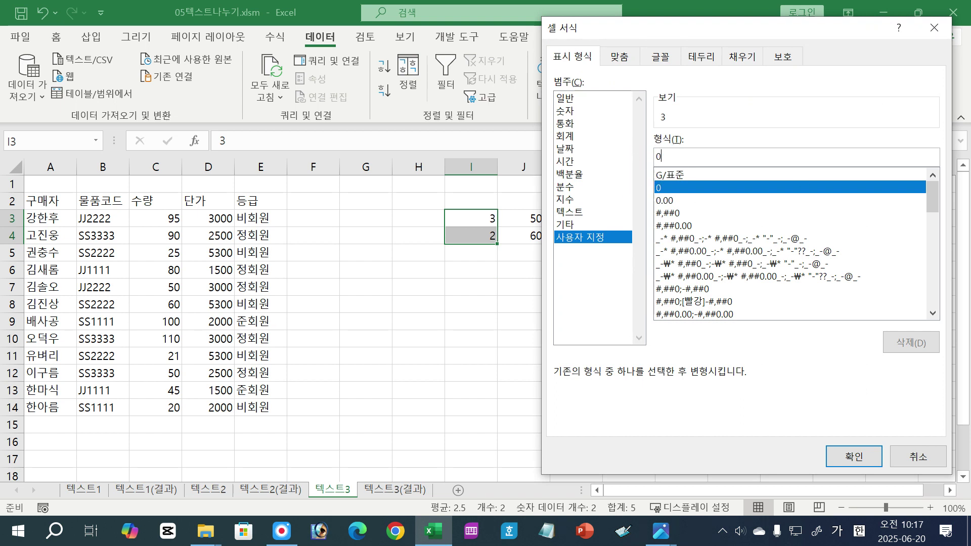
type("개")
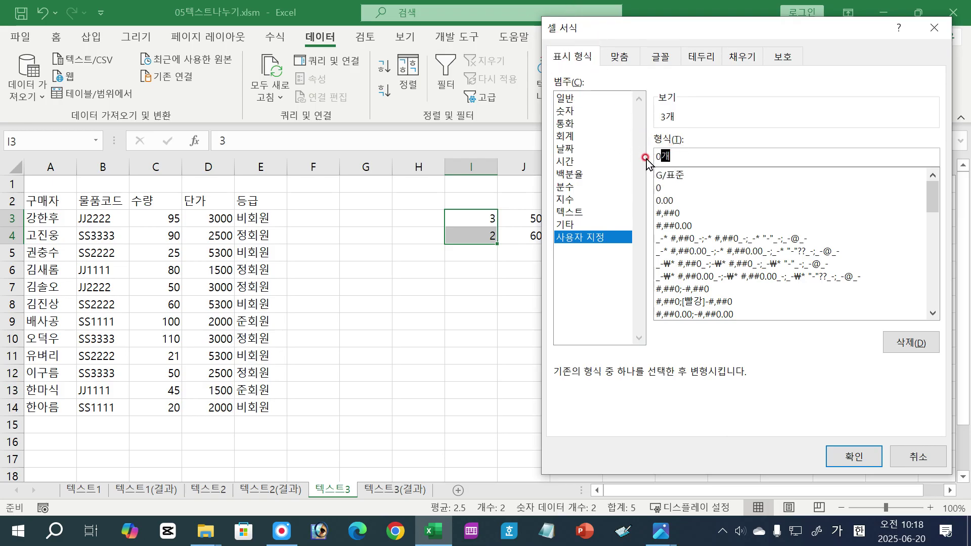
left_click(854, 457)
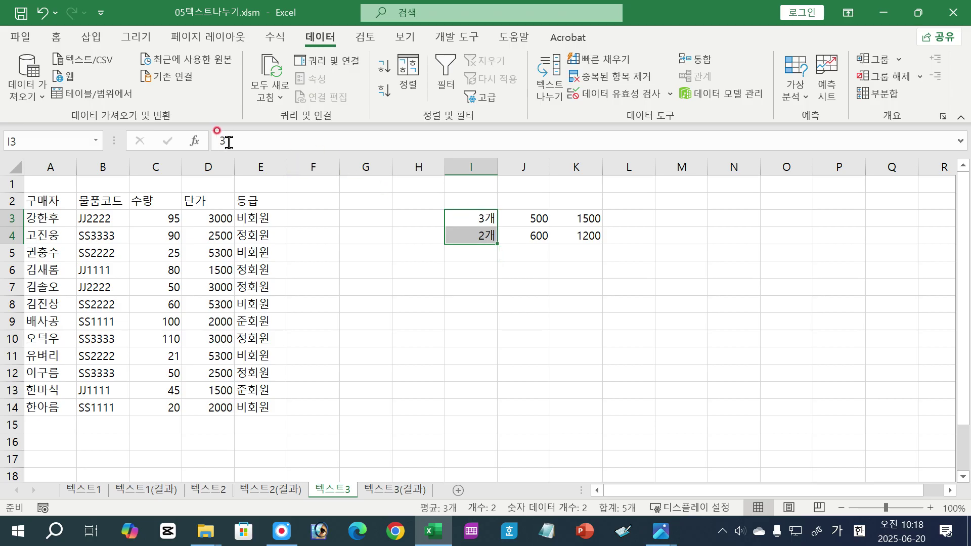
key("ctrl+q")
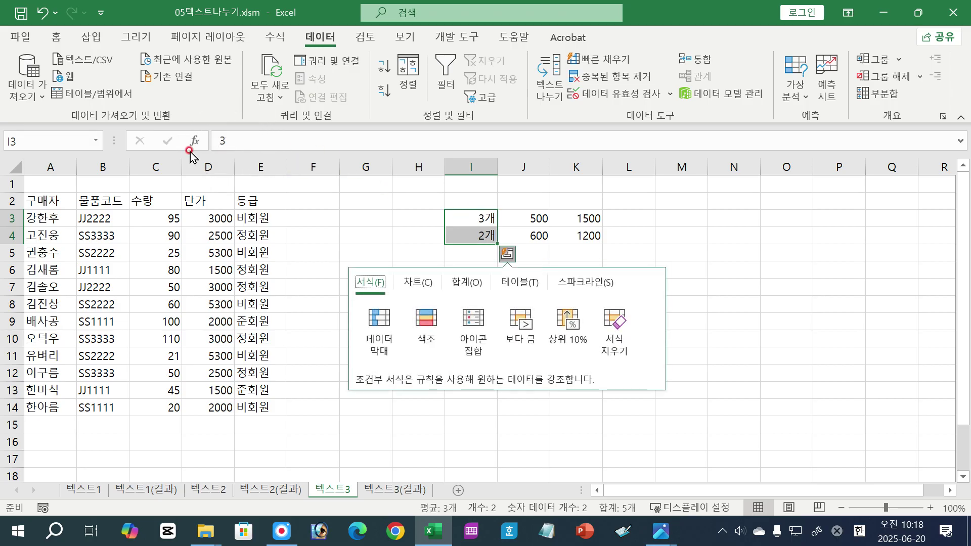
key("Escape")
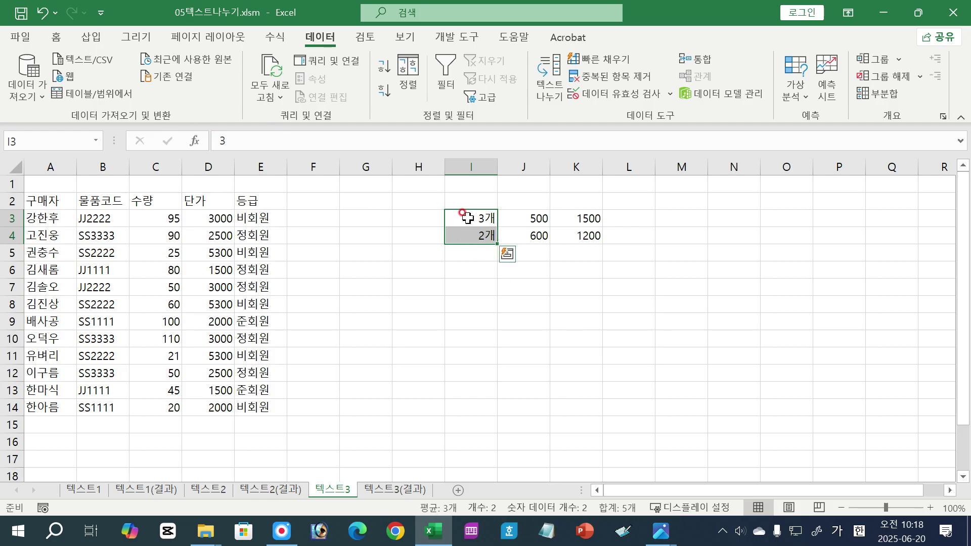
- Enter 3개 directly in I6 and compare its stored content with the formatted quantity in I3
left_click_drag(467, 218, 464, 231)
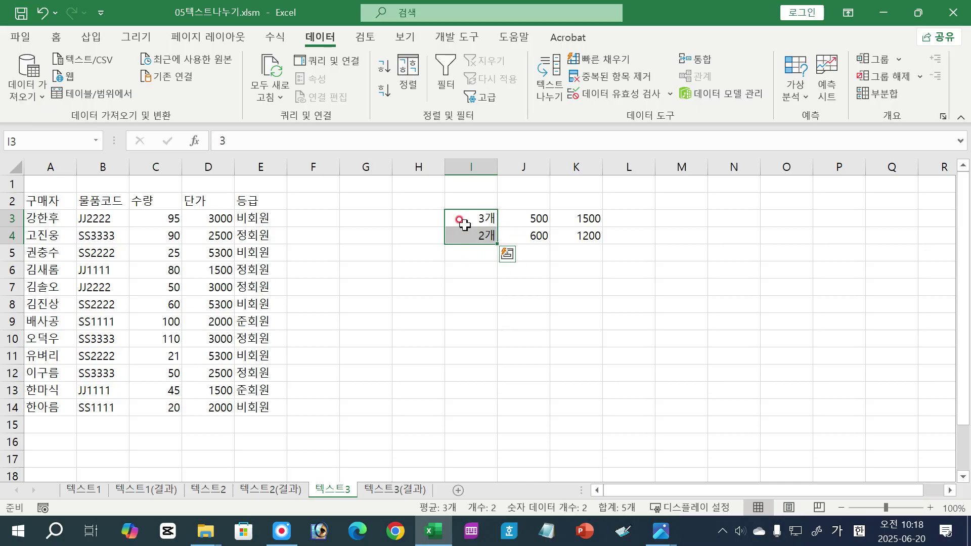
left_click(476, 264)
type("3개")
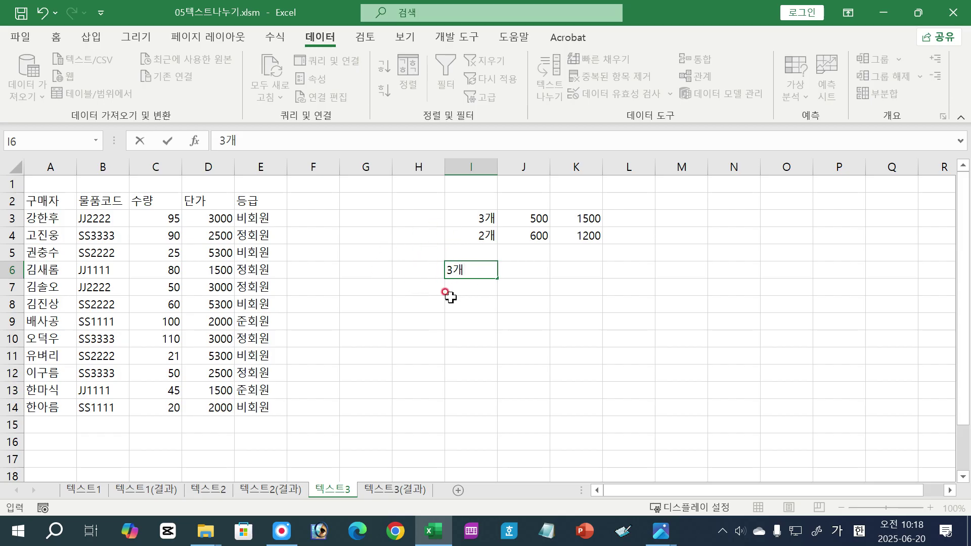
key("Return")
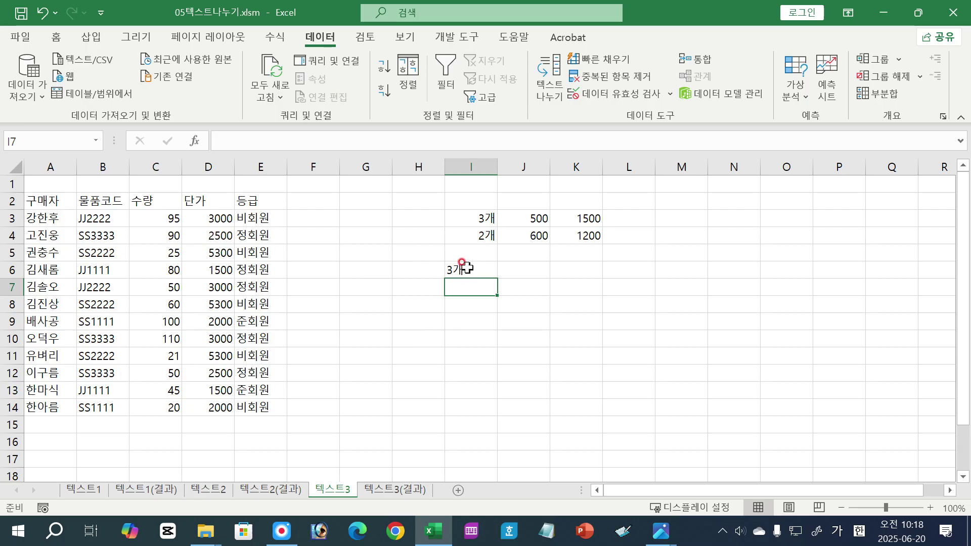
left_click(467, 268)
left_click(461, 218)
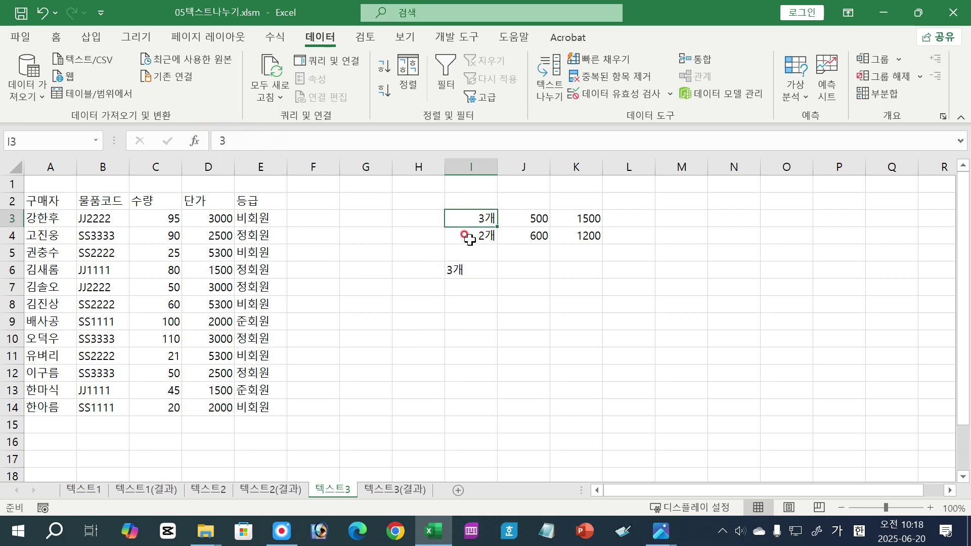
- Clear the sample entry from I6
left_click(460, 269)
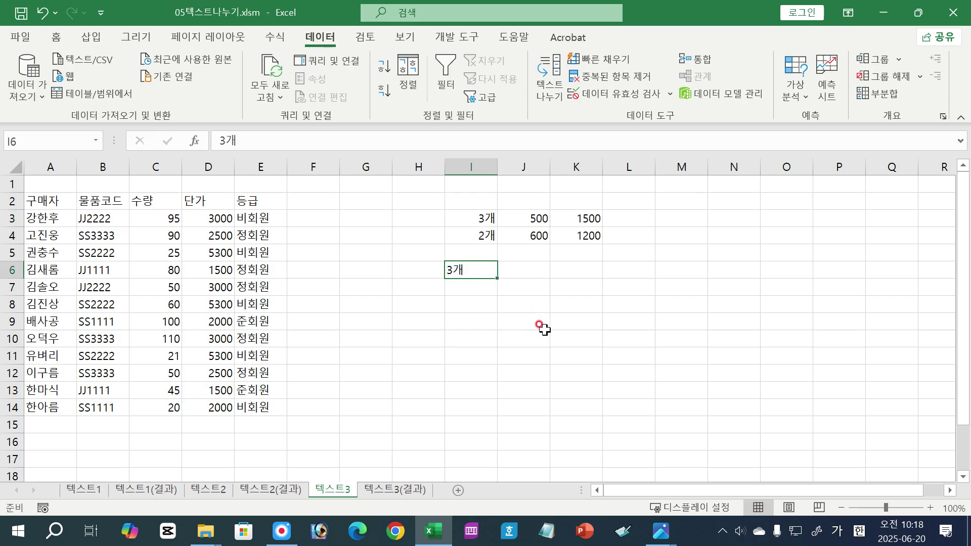
key("Delete")
left_click(538, 287)
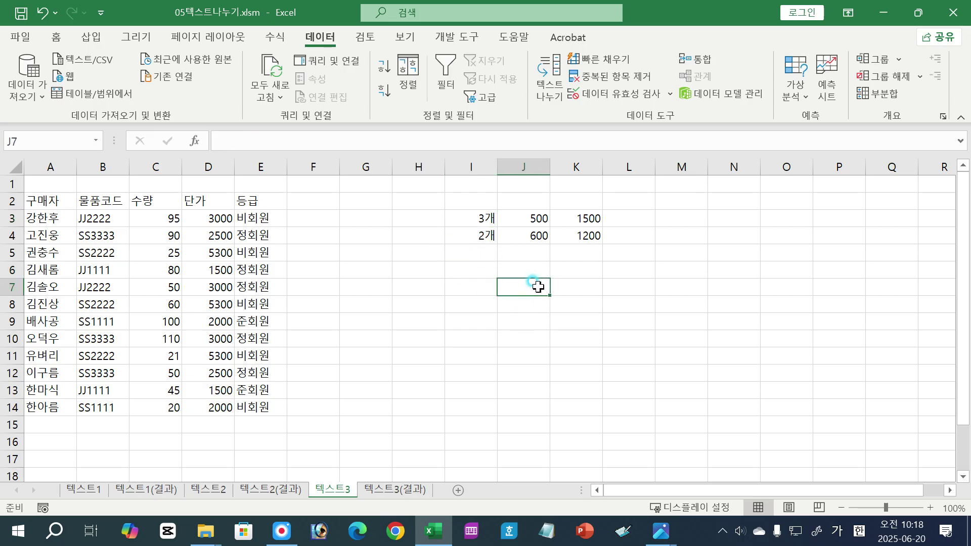
left_click(475, 217)
left_click(587, 220)
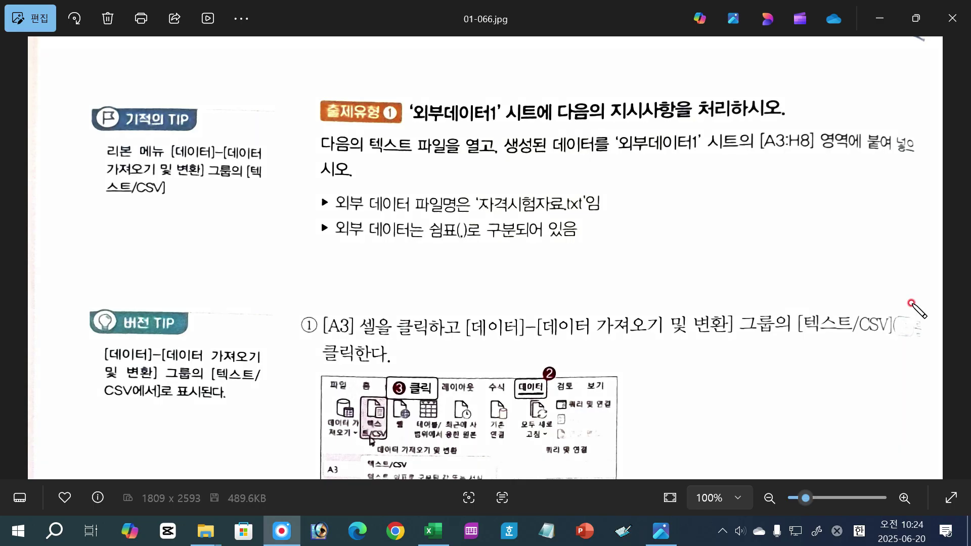
- On the textbook page image, underline the file name 자격시험자료.txt and handwrite a blank name with the extension .xlsx beside it
left_click_drag(478, 218, 588, 214)
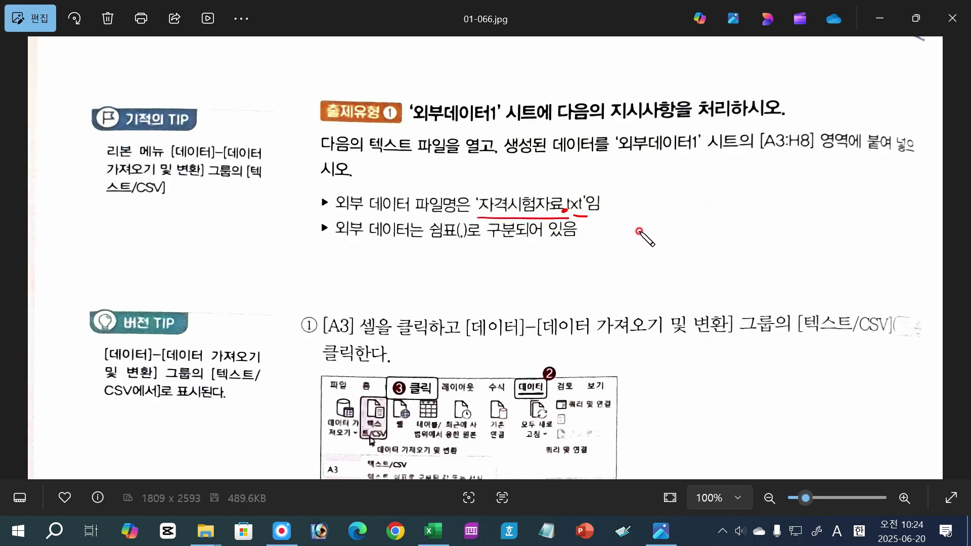
left_click_drag(639, 233, 744, 234)
left_click(715, 232)
mouse_move(743, 218)
left_mouse_down()
mouse_move(733, 233)
mouse_move(779, 232)
left_mouse_up()
left_click_drag(780, 223, 770, 232)
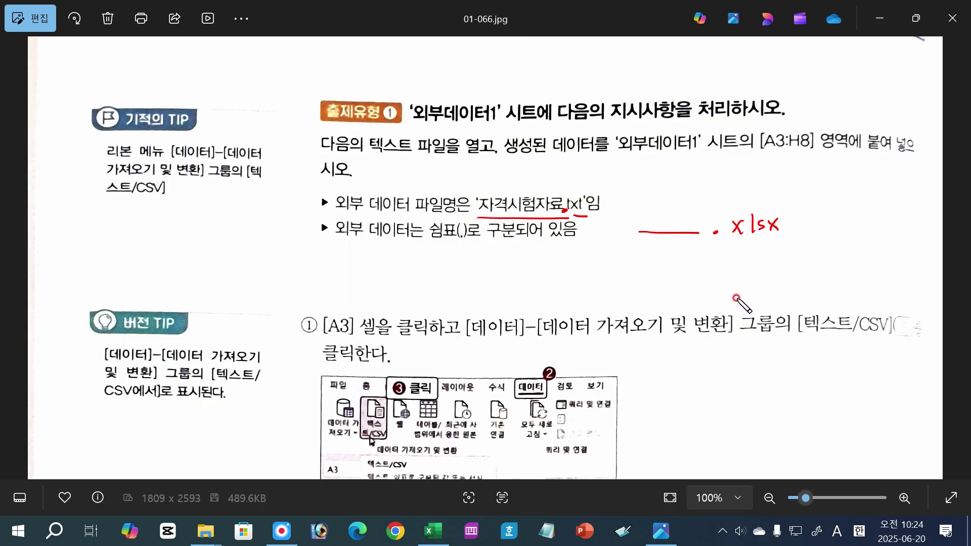
- Sketch a small file box before the handwritten name, circle the .xlsx and .txt extensions, and clear all annotations
mouse_move(606, 231)
left_mouse_down()
mouse_move(607, 216)
mouse_move(630, 233)
mouse_move(606, 232)
left_mouse_up()
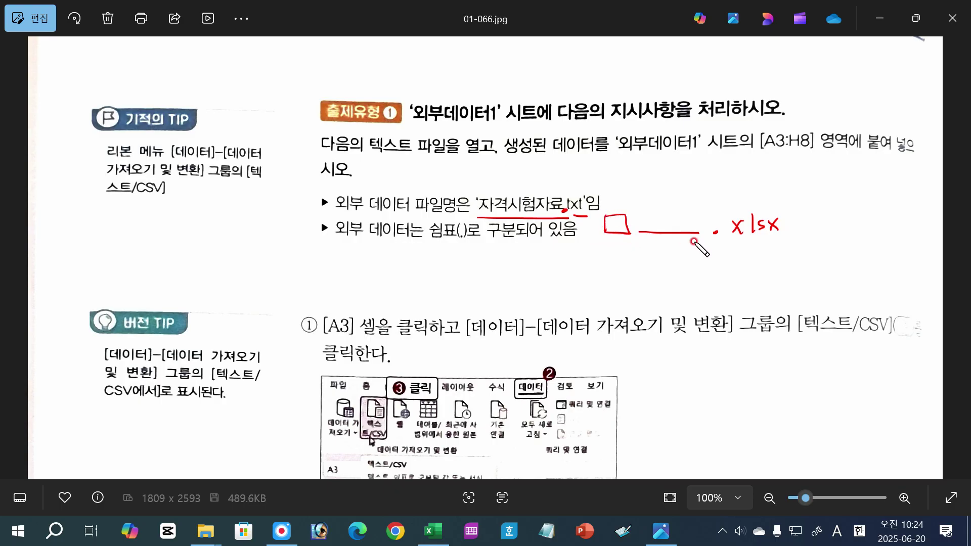
mouse_move(752, 242)
left_mouse_down()
mouse_move(708, 231)
mouse_move(788, 229)
mouse_move(744, 243)
left_mouse_up()
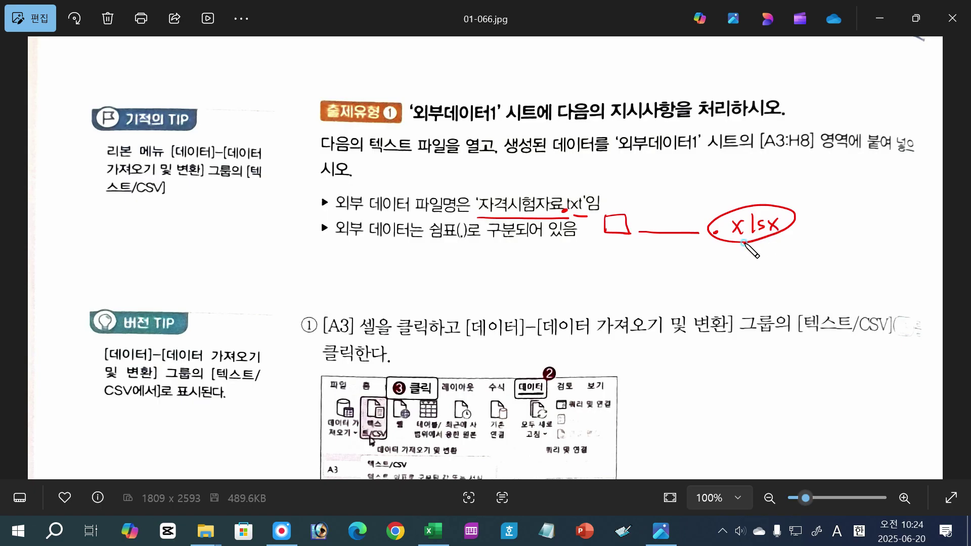
mouse_move(582, 215)
left_mouse_down()
mouse_move(577, 191)
mouse_move(586, 218)
left_mouse_up()
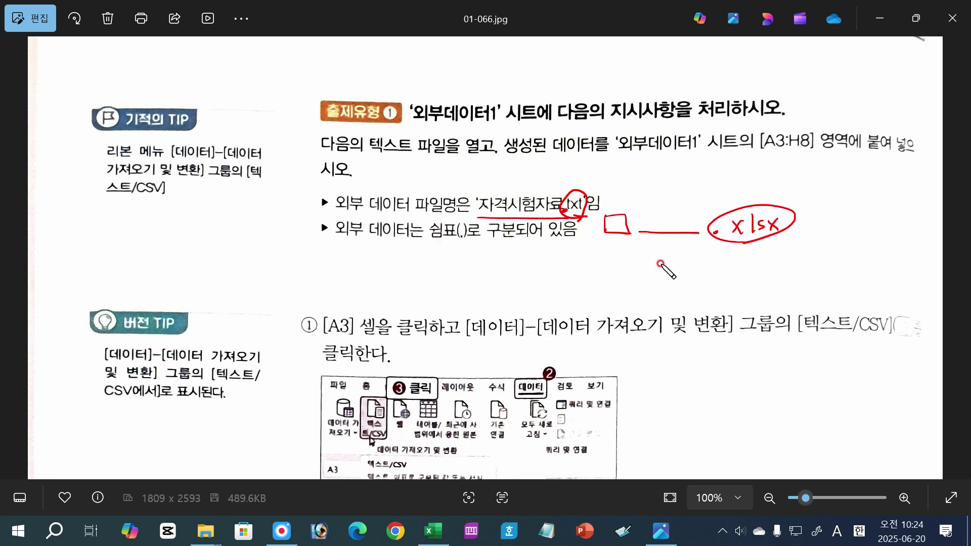
key("Escape")
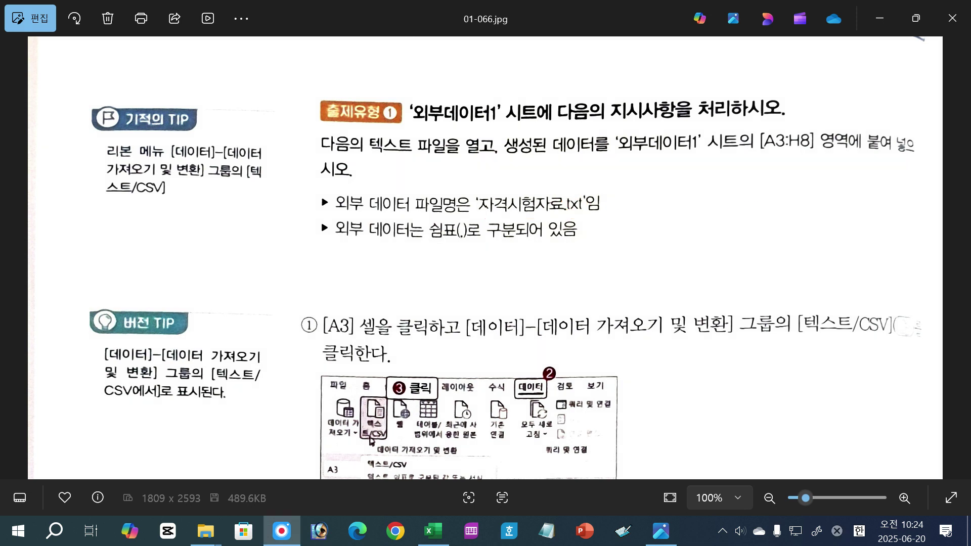
- Switch to the 이론 folder in File Explorer, open 자격시험자료.txt to examine how its fields are separated, and close it
mouse_move(206, 529)
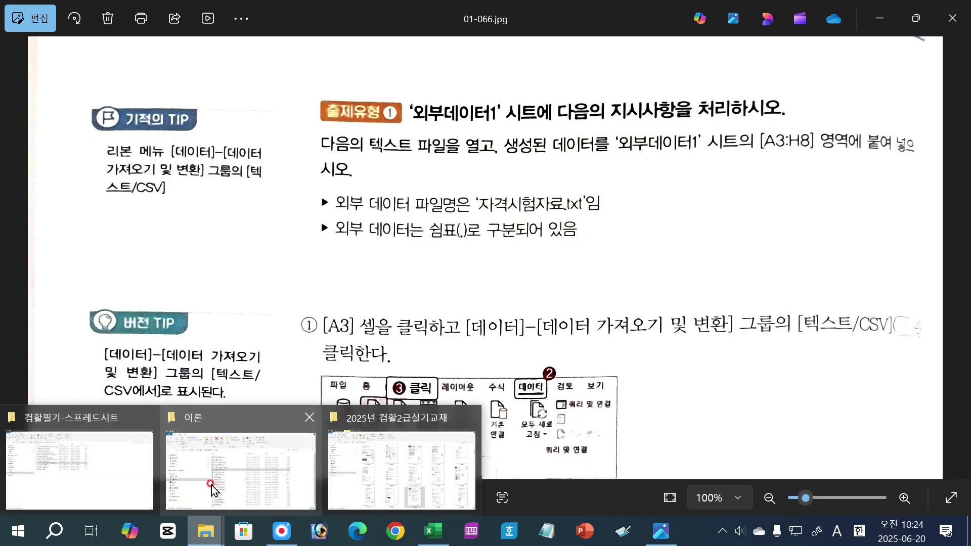
left_click(241, 431)
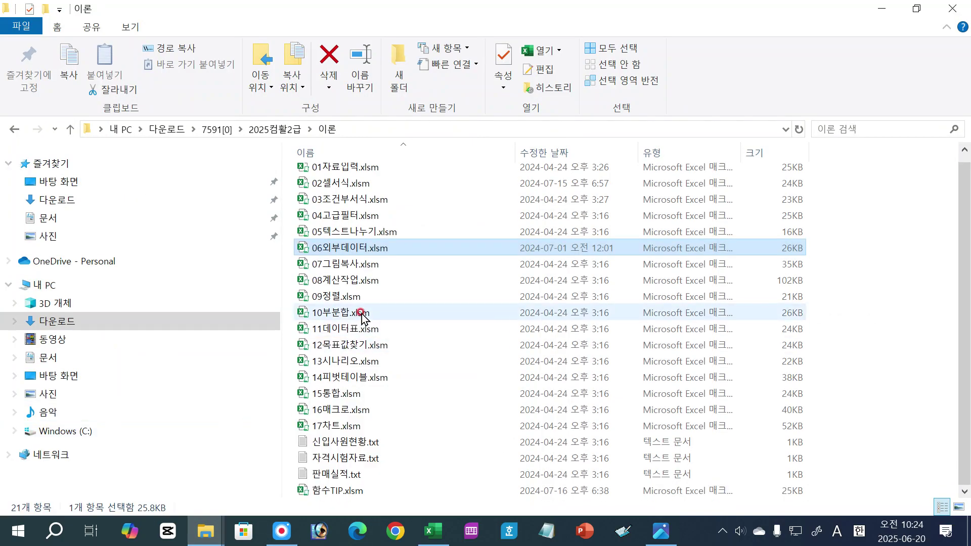
left_click(343, 459)
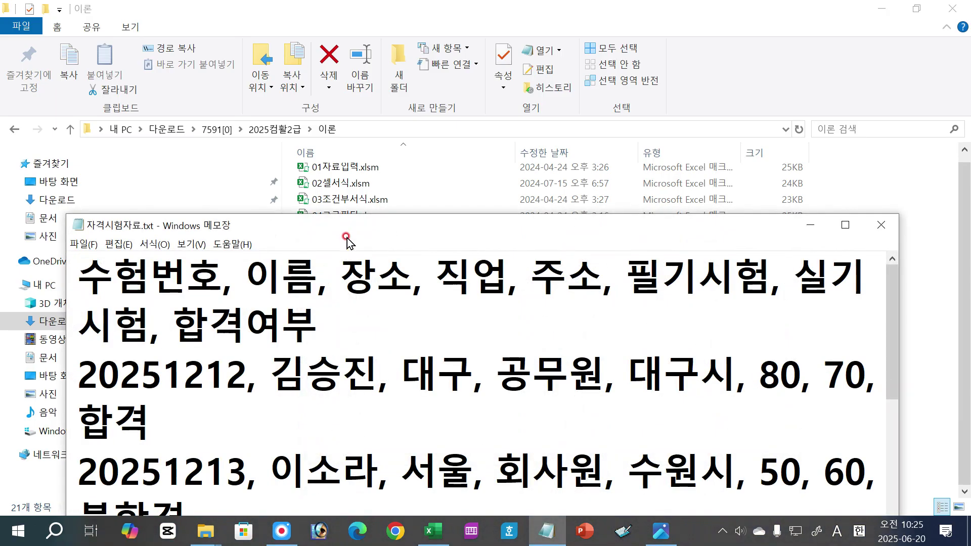
left_click_drag(351, 221, 336, 86)
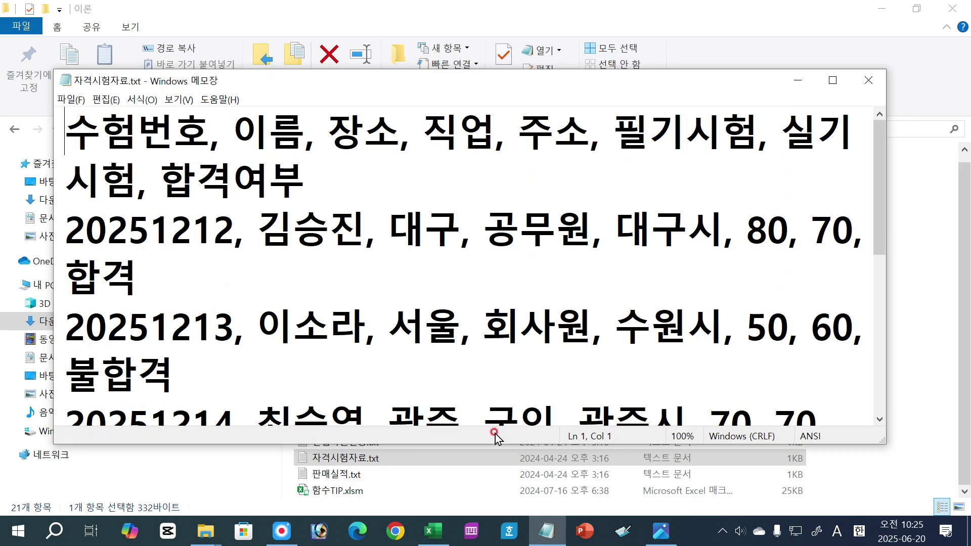
right_click(316, 331)
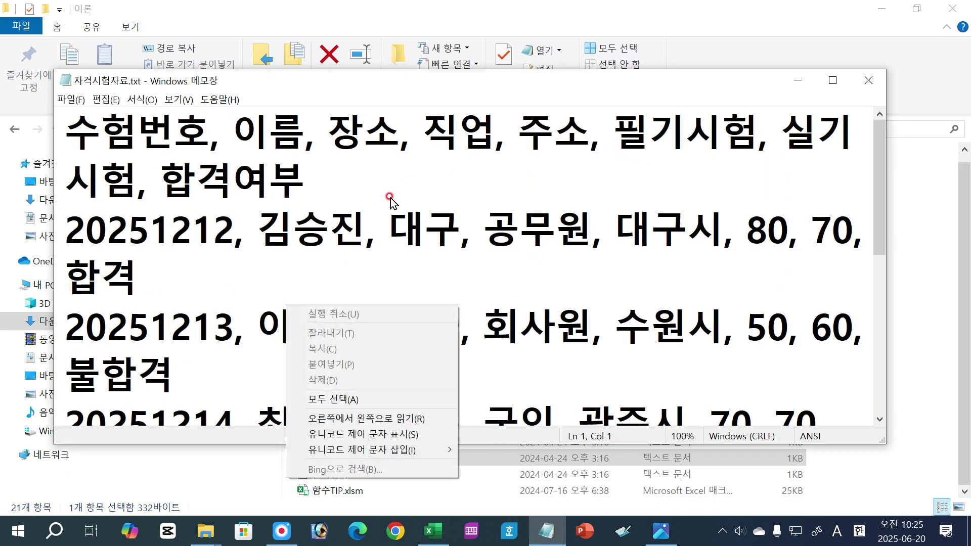
left_click(310, 205)
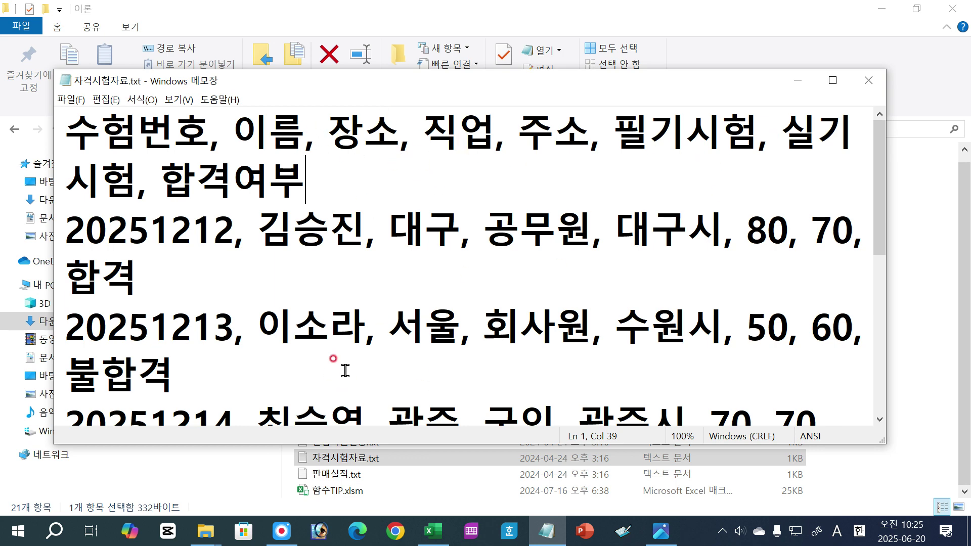
left_click(868, 91)
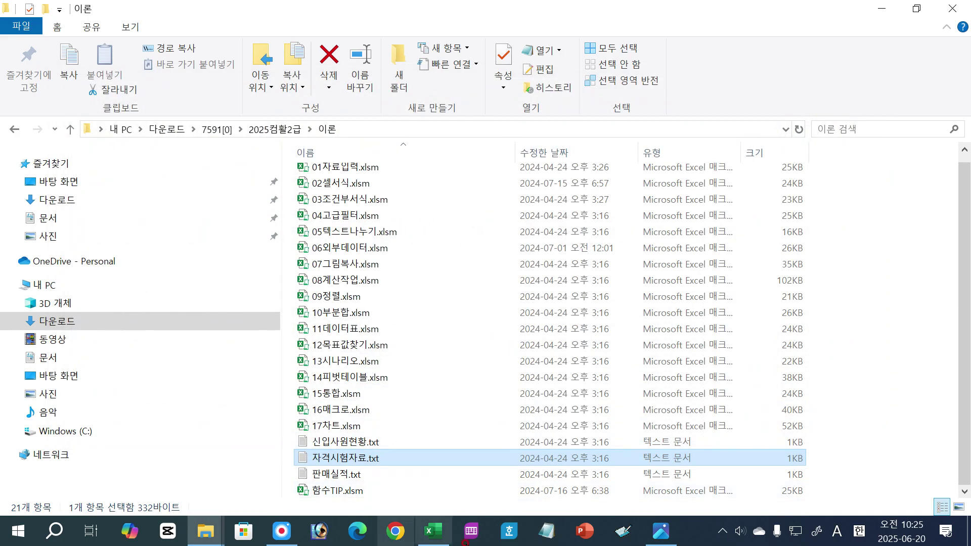
- Select D4 on the 외부데이터1 sheet in Excel and recheck the import instructions on the textbook page image
left_click(438, 542)
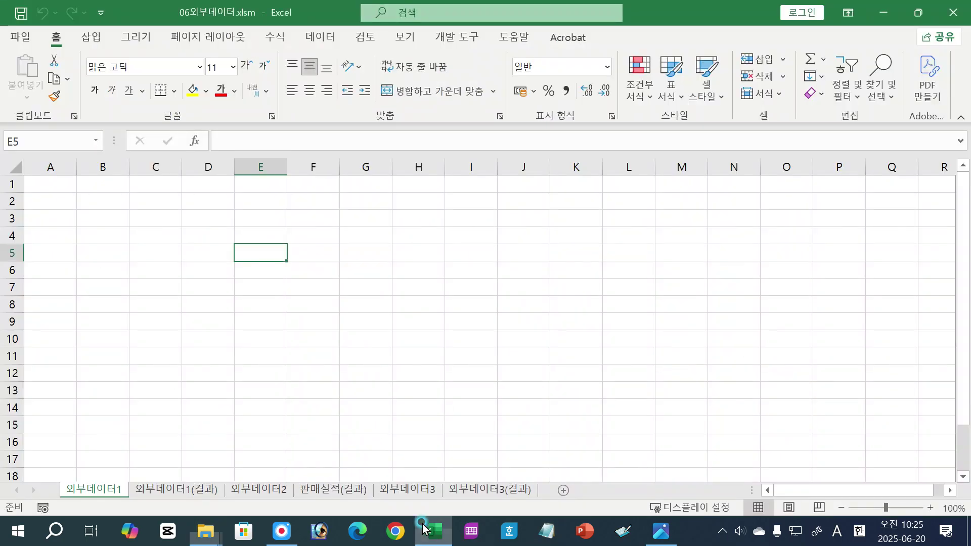
left_click(188, 239)
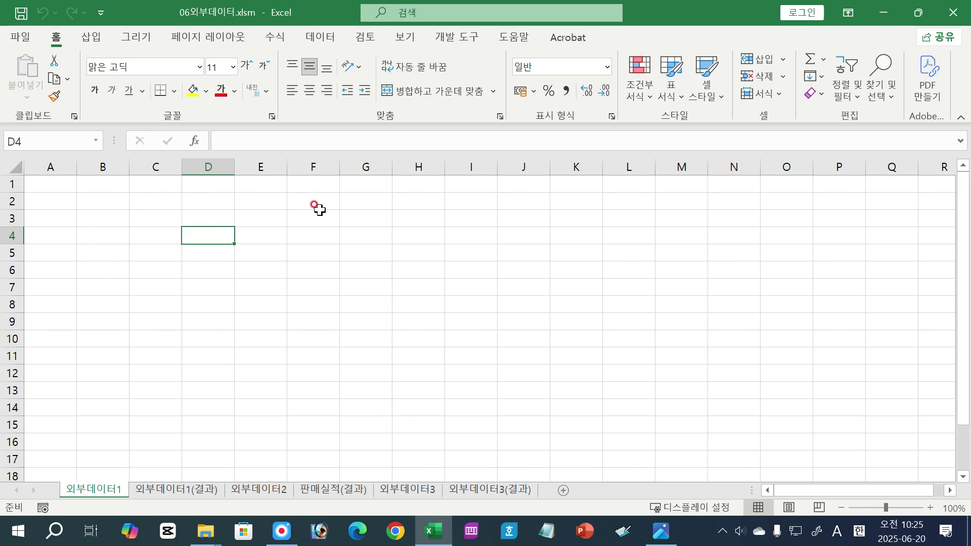
left_click(661, 531)
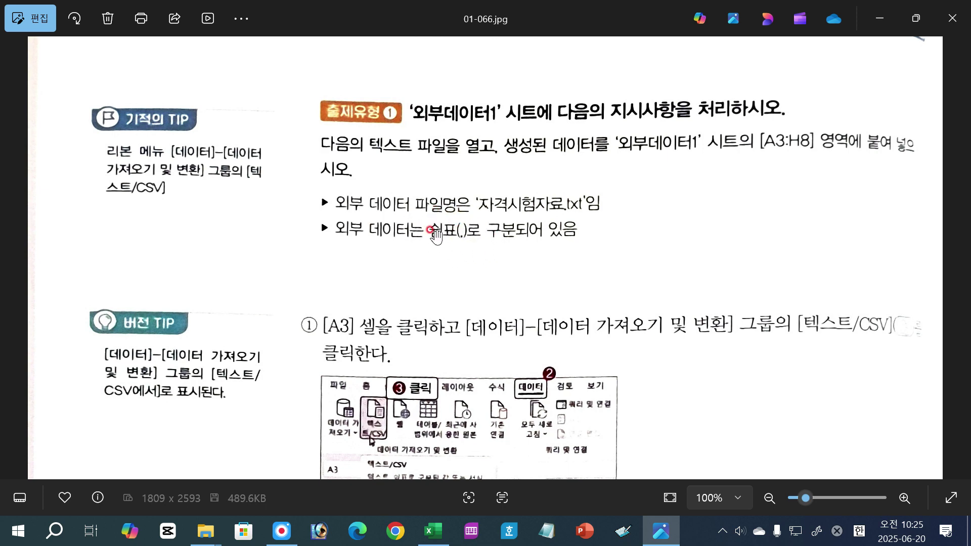
left_click(433, 531)
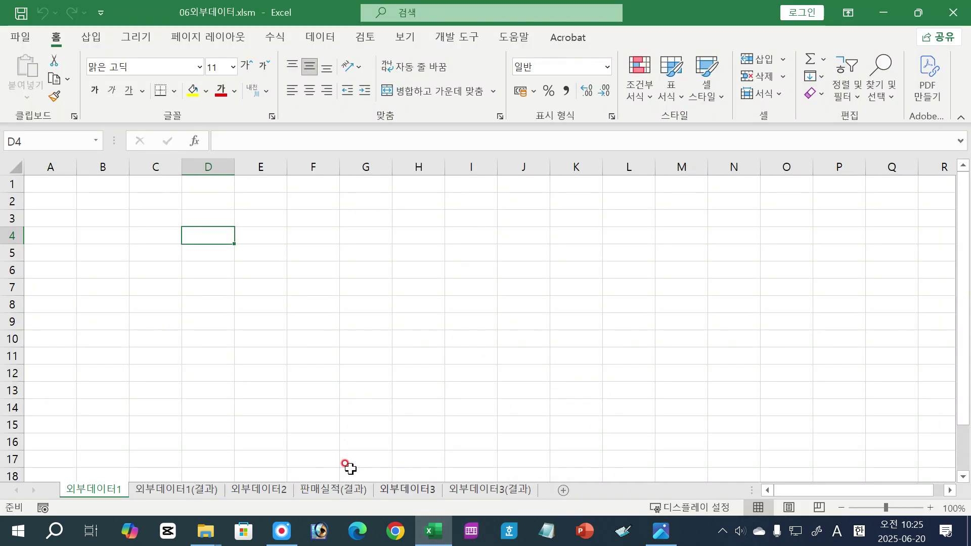
- Start a text/CSV data import in the 06외부데이터.xlsm workbook
left_click(327, 38)
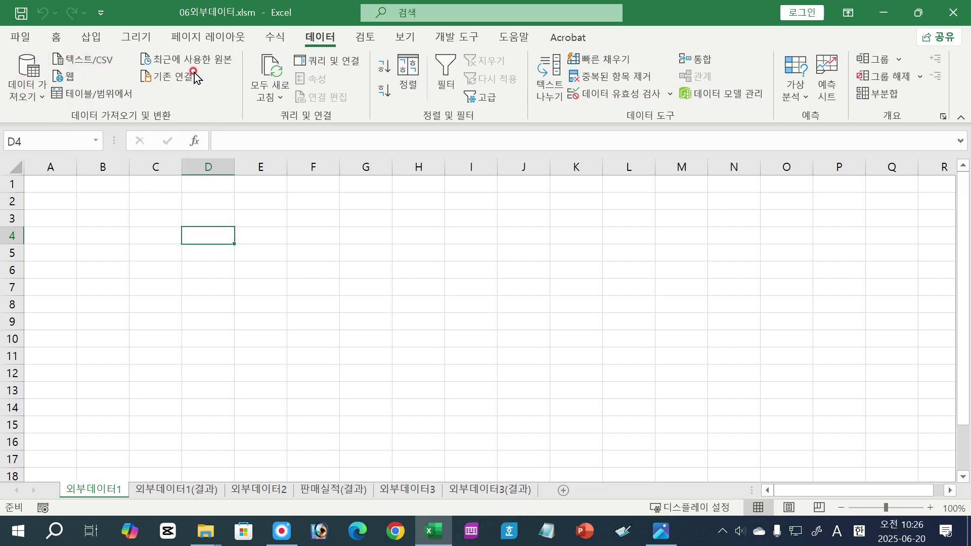
left_click(32, 93)
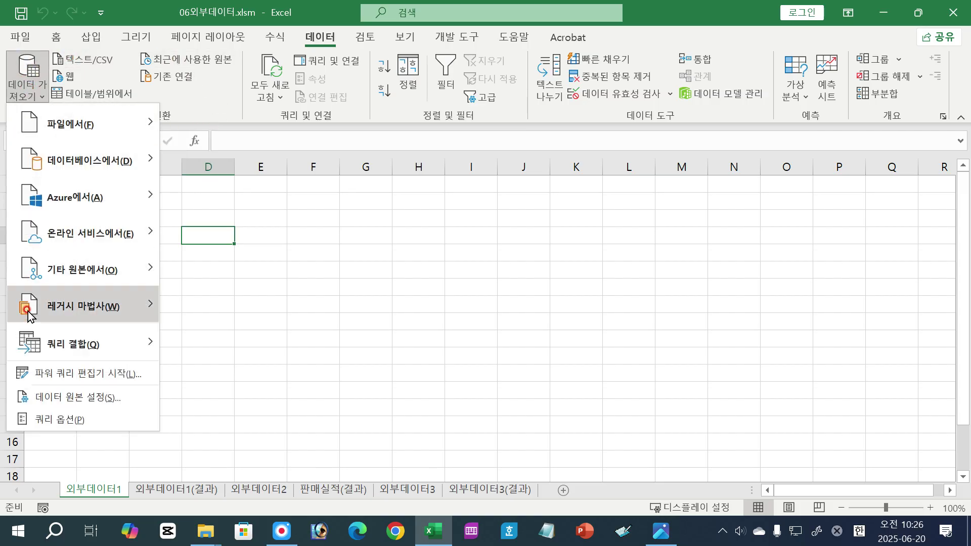
left_click(96, 63)
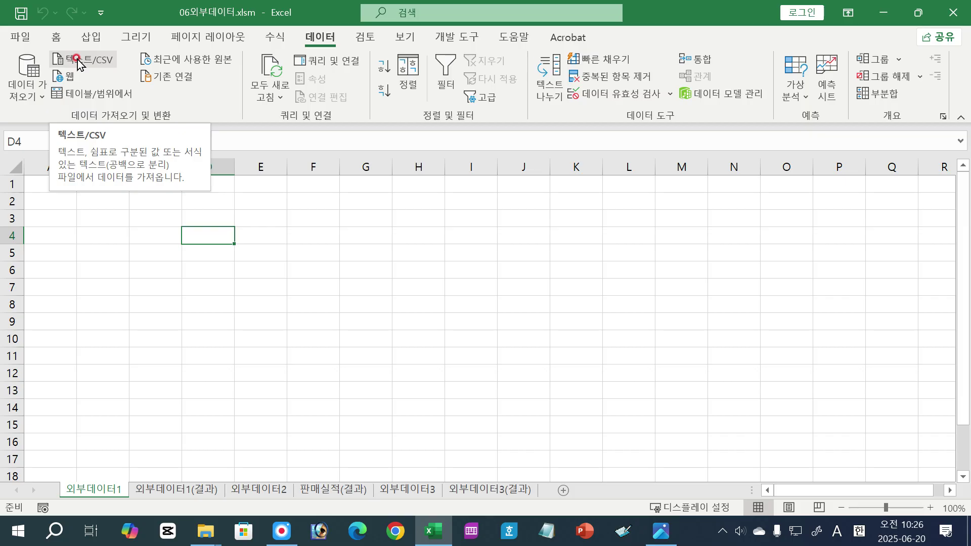
left_click(79, 61)
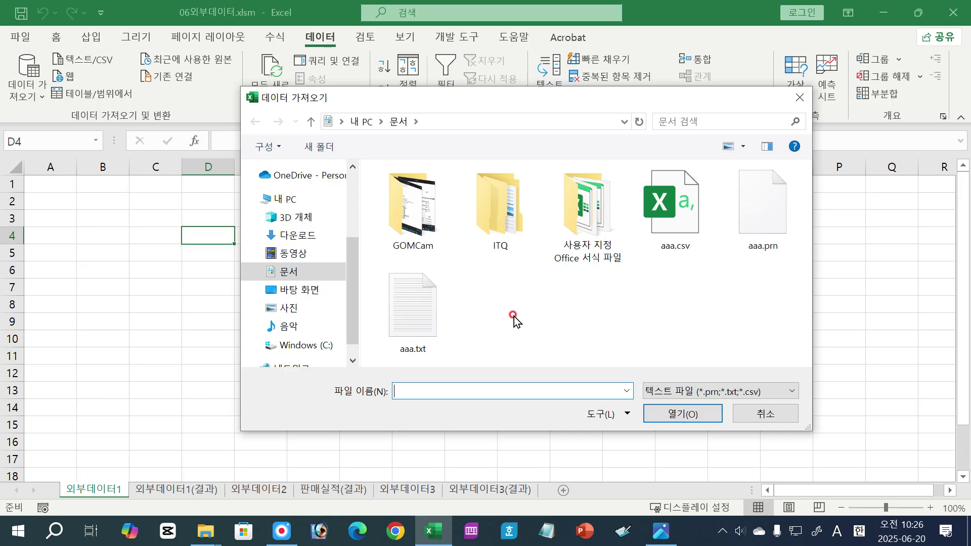
- Browse the C: drive folders, including Temp, as possible locations of the text file to import
left_click_drag(352, 294, 352, 346)
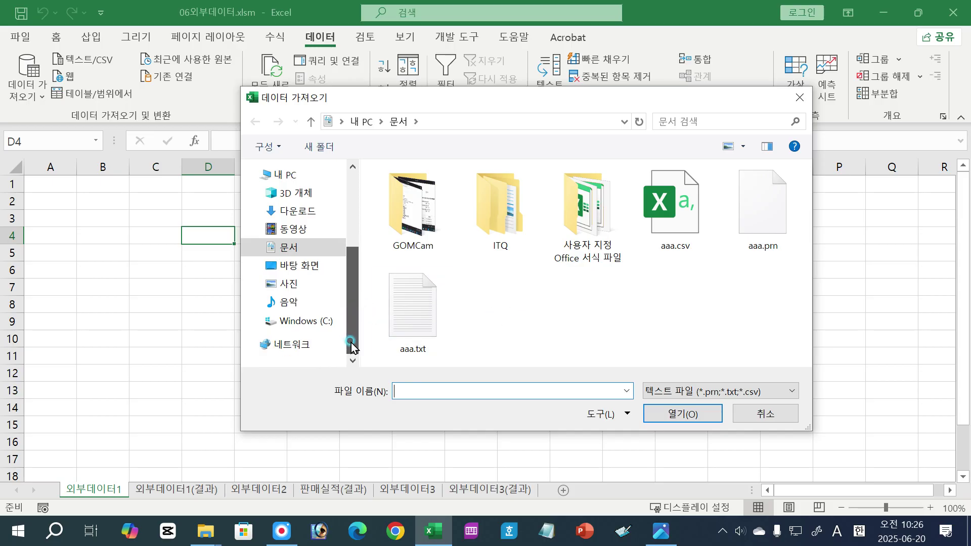
left_click(314, 322)
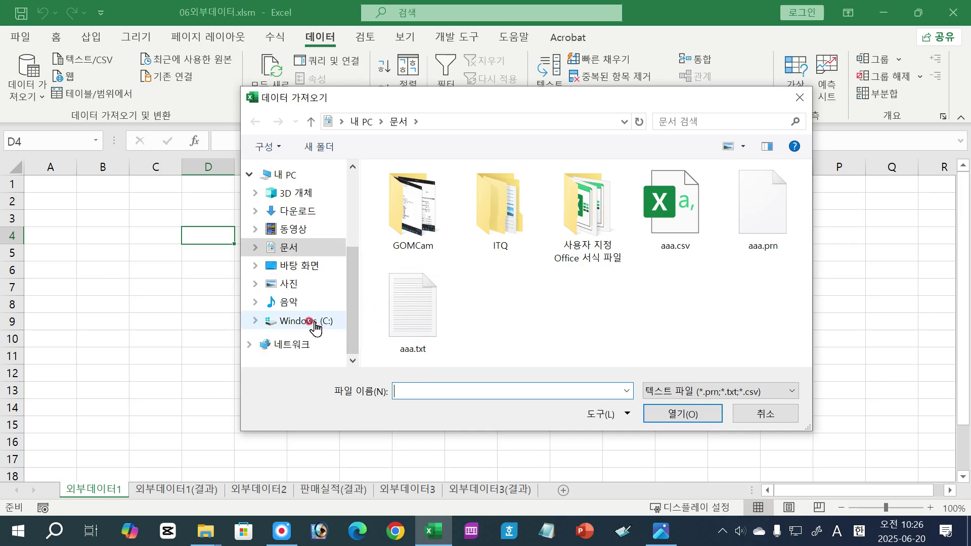
left_click(279, 321)
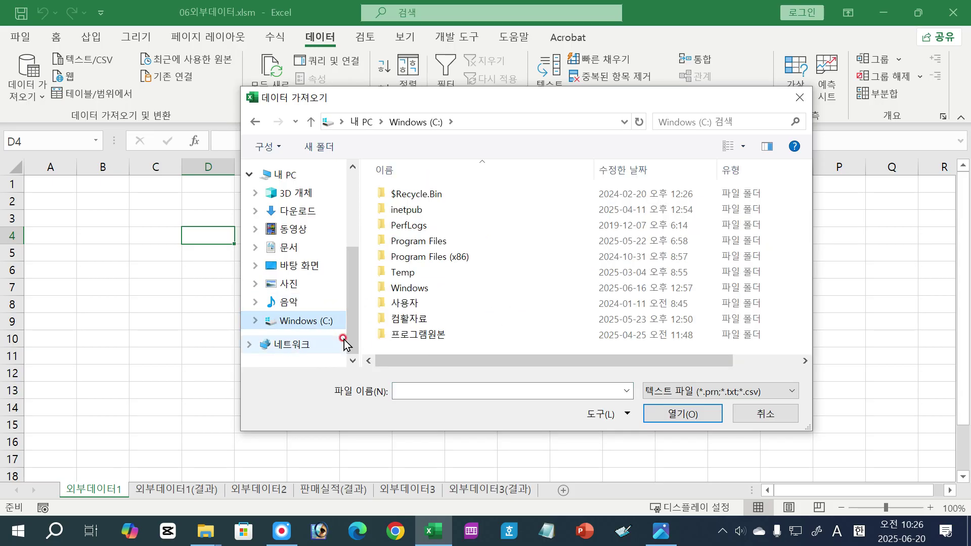
left_click(321, 355)
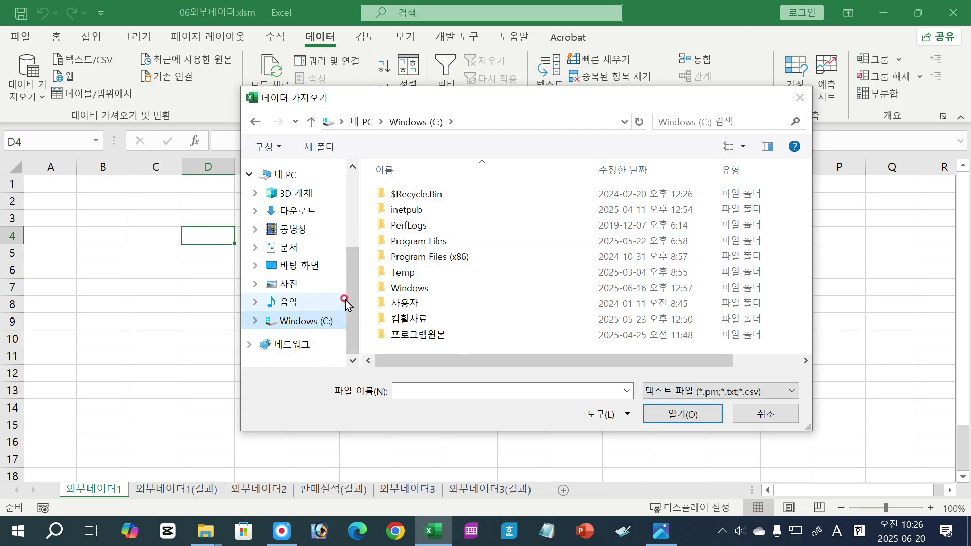
left_click(254, 322)
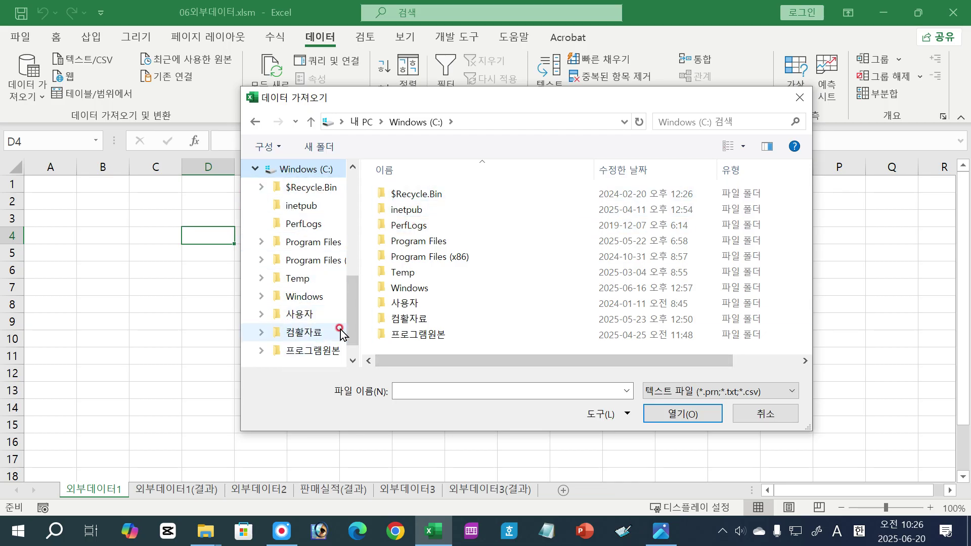
scroll(352, 311, "down", 2)
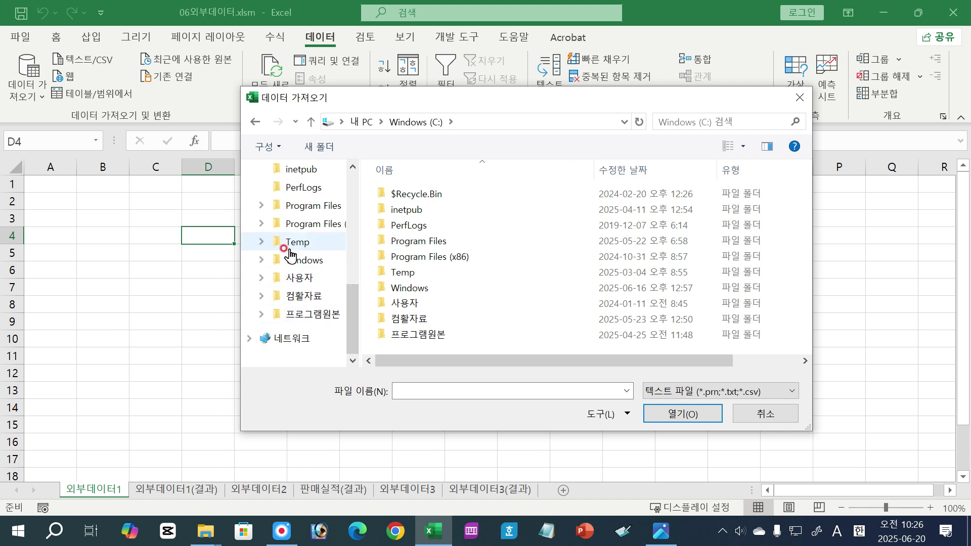
left_click(288, 242)
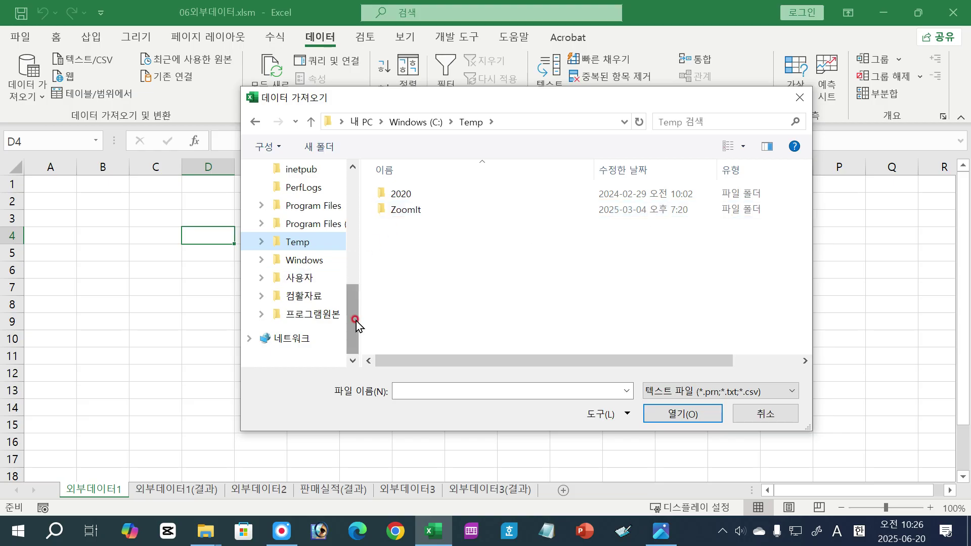
left_click_drag(356, 321, 353, 276)
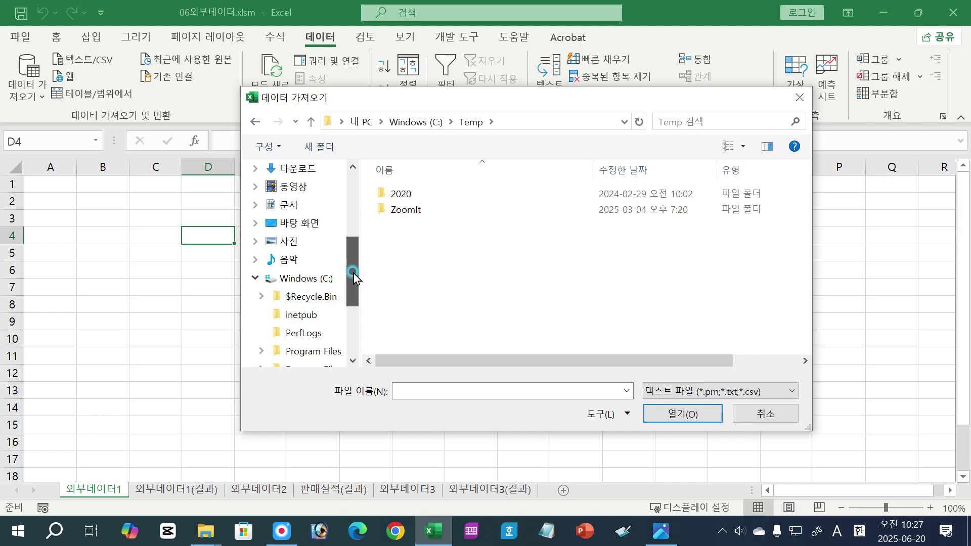
left_click_drag(354, 277, 353, 263)
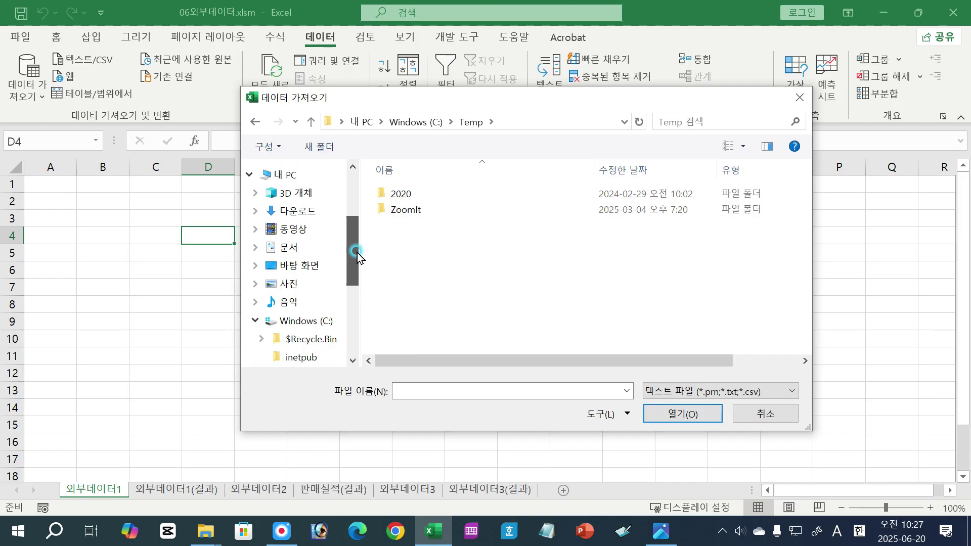
- Open 자격시험자료.txt for import from the 이론 folder, reached through the 2025컴활2급 shortcut on the desktop
left_click(306, 268)
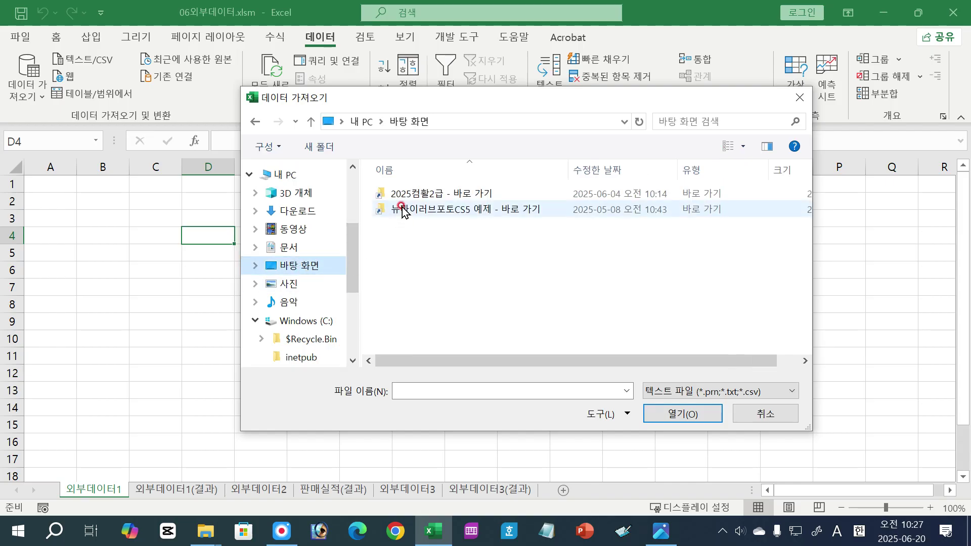
left_click(427, 197)
double_click(427, 198)
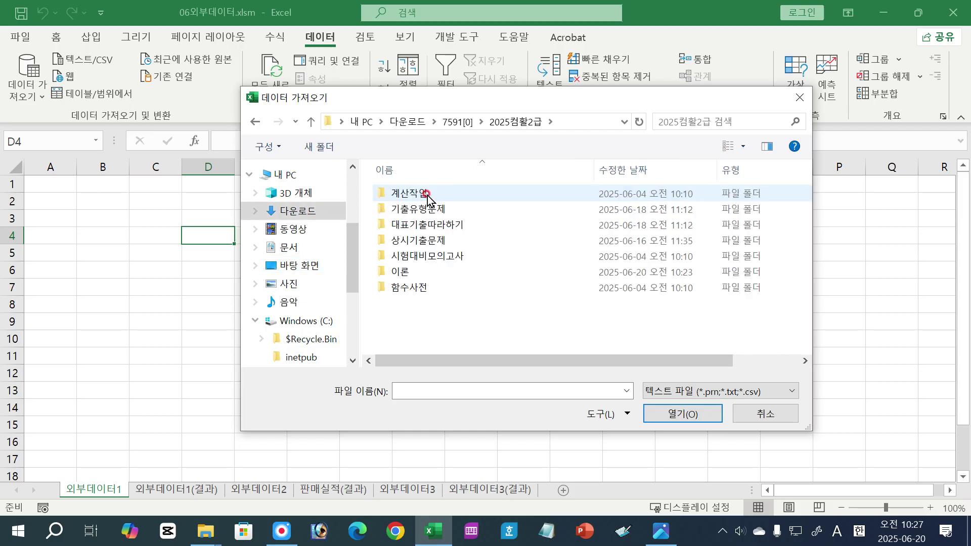
double_click(409, 273)
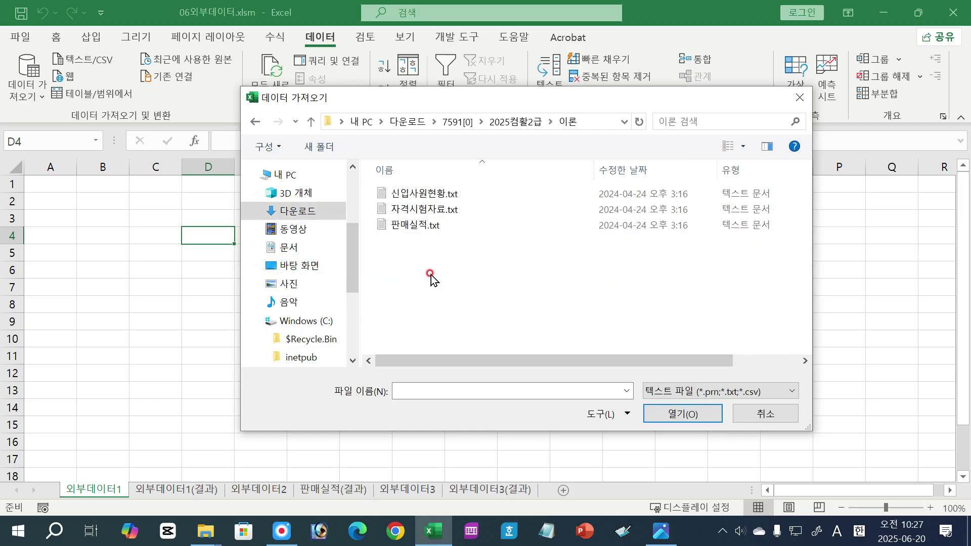
left_click(433, 211)
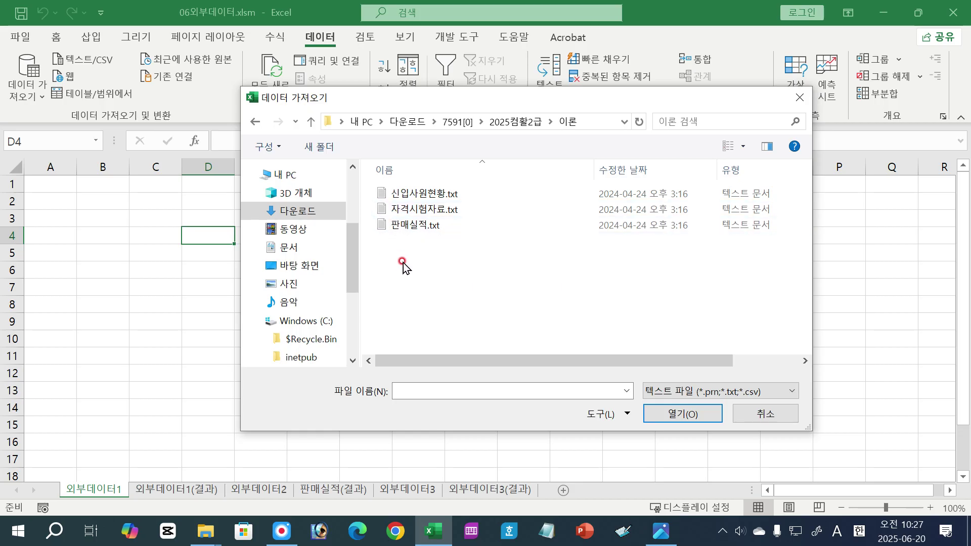
double_click(416, 211)
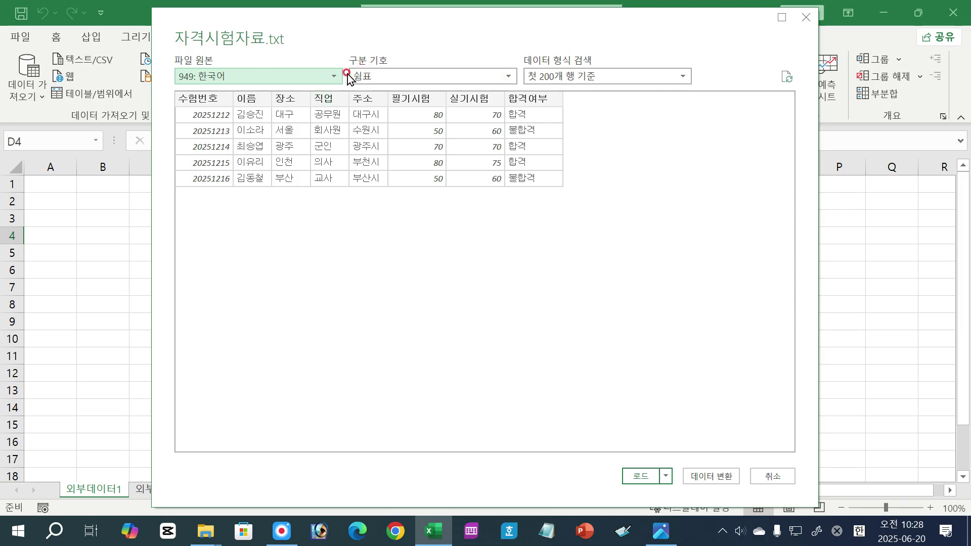
- Select 쉼표 as the delimiter for 자격시험자료.txt and open the options for choosing where to load the data
left_click(389, 75)
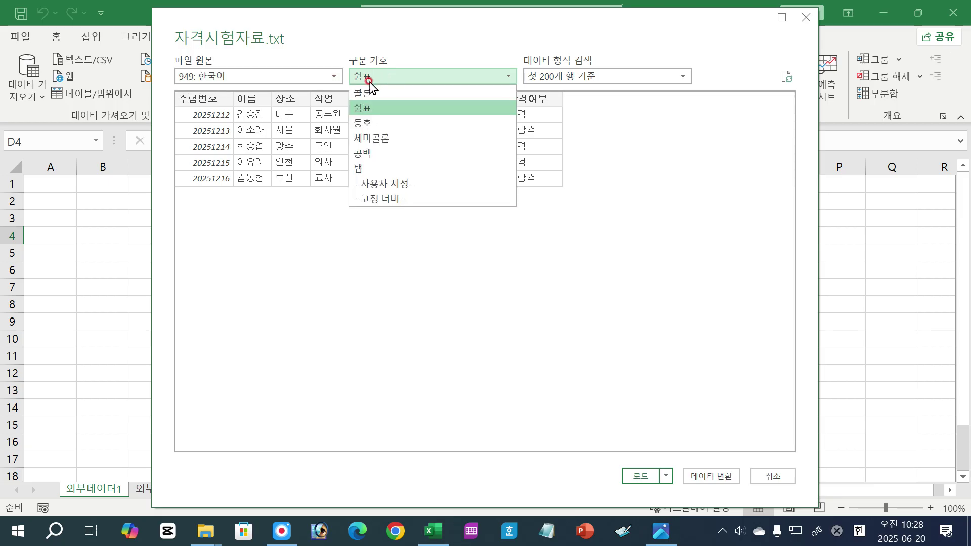
left_click(368, 108)
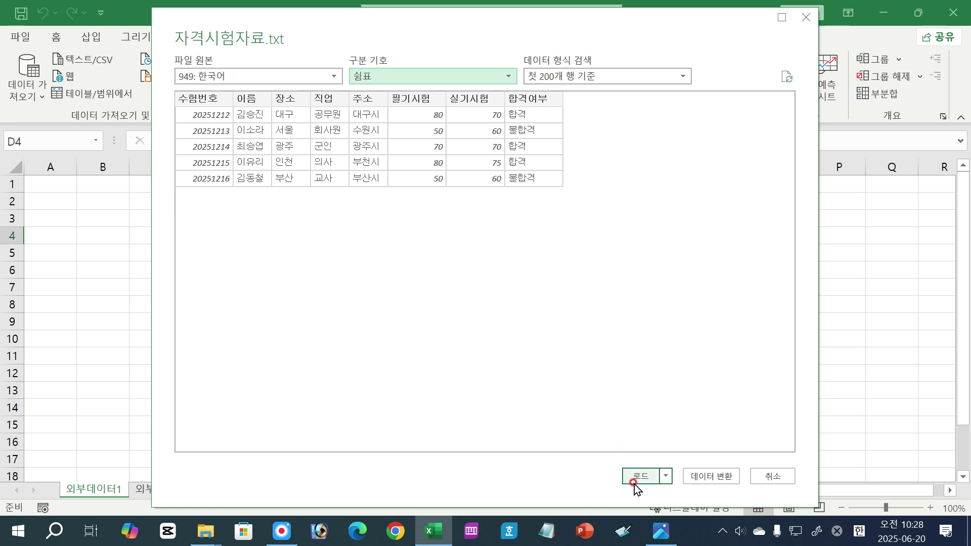
left_click(667, 477)
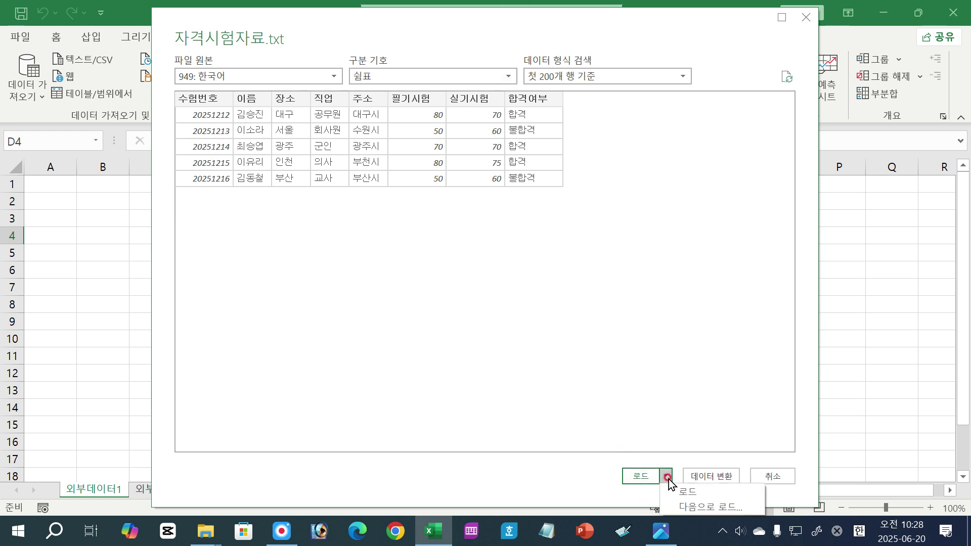
left_click(677, 507)
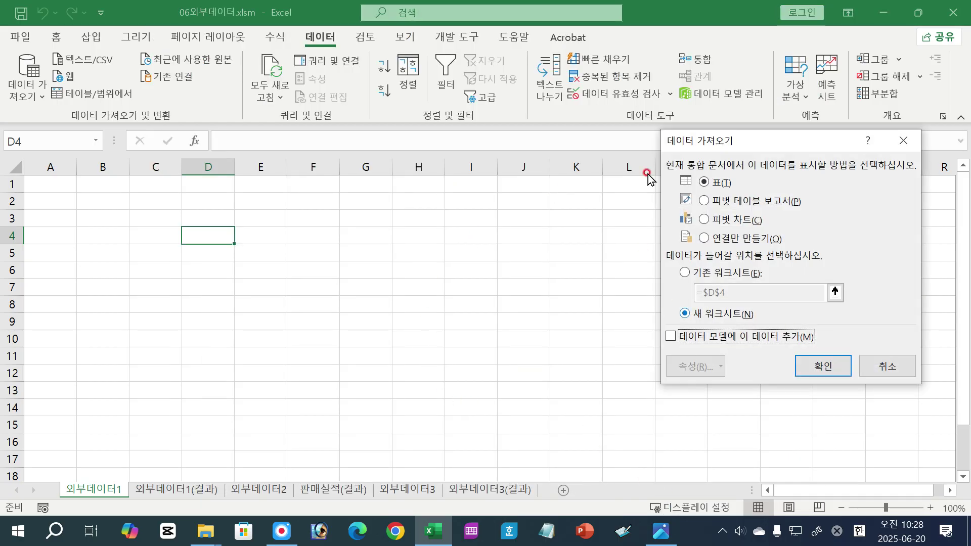
- Load the data as a table into the existing worksheet 외부데이터1, starting at cell A3
left_click_drag(761, 140, 556, 130)
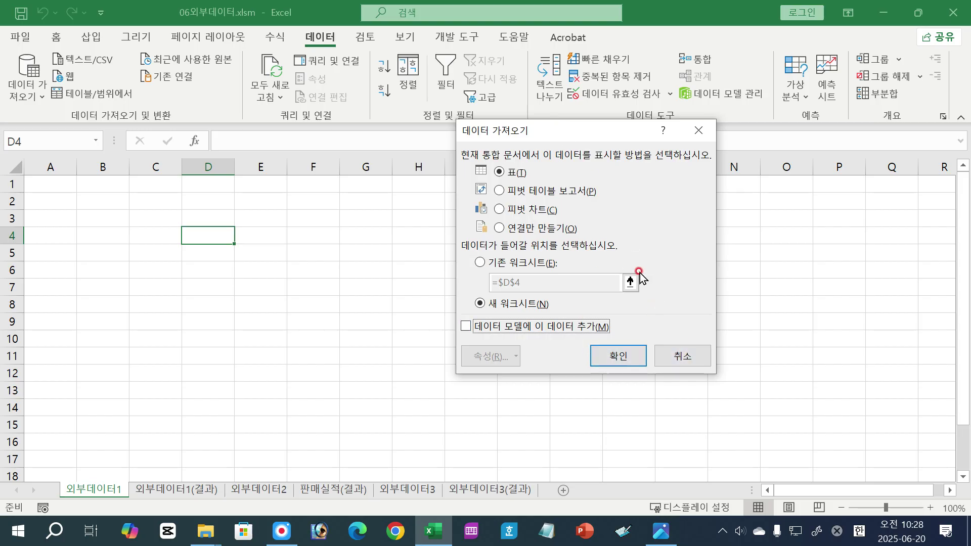
left_click(488, 269)
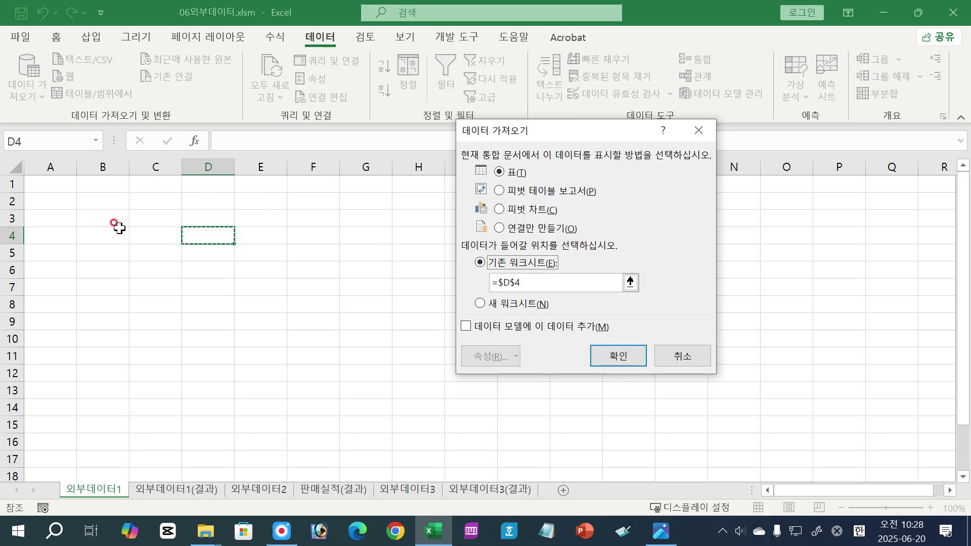
left_click(58, 216)
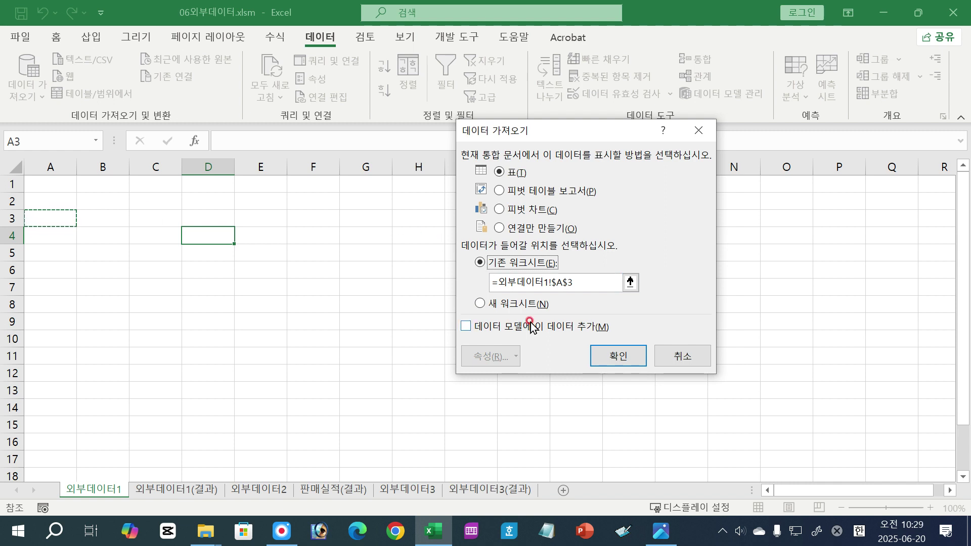
left_click(619, 354)
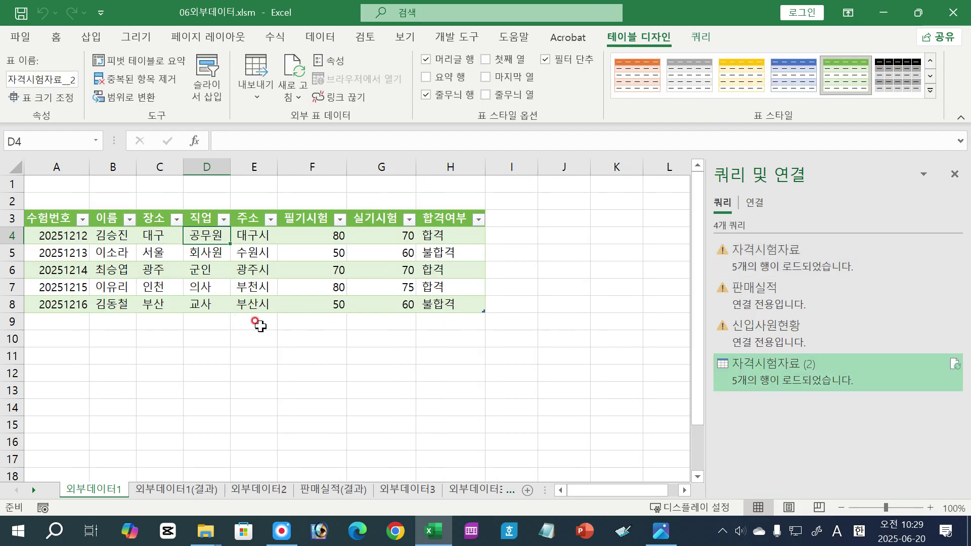
left_click(243, 372)
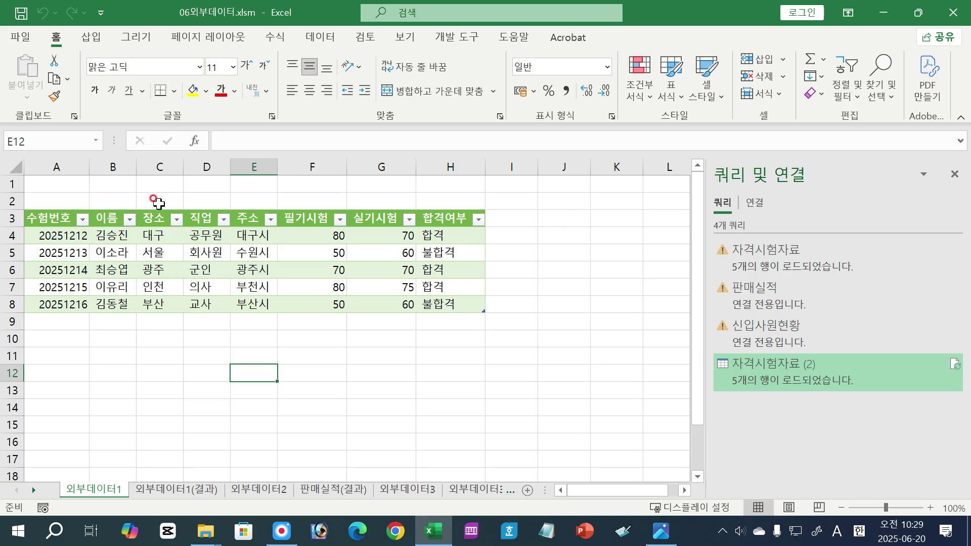
- Close 06외부데이터.xlsm without saving the changes and reopen it from the 이론 folder in File Explorer
left_click(954, 12)
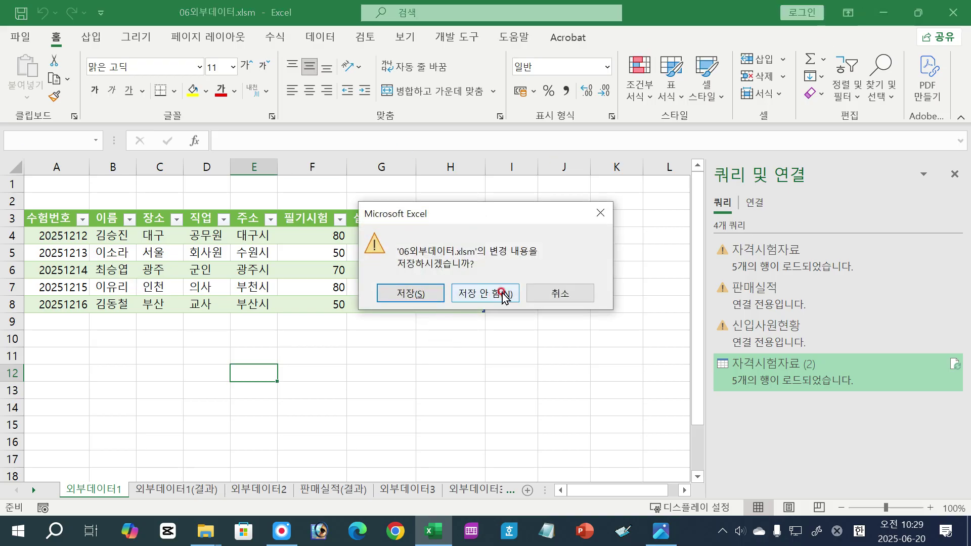
left_click(503, 294)
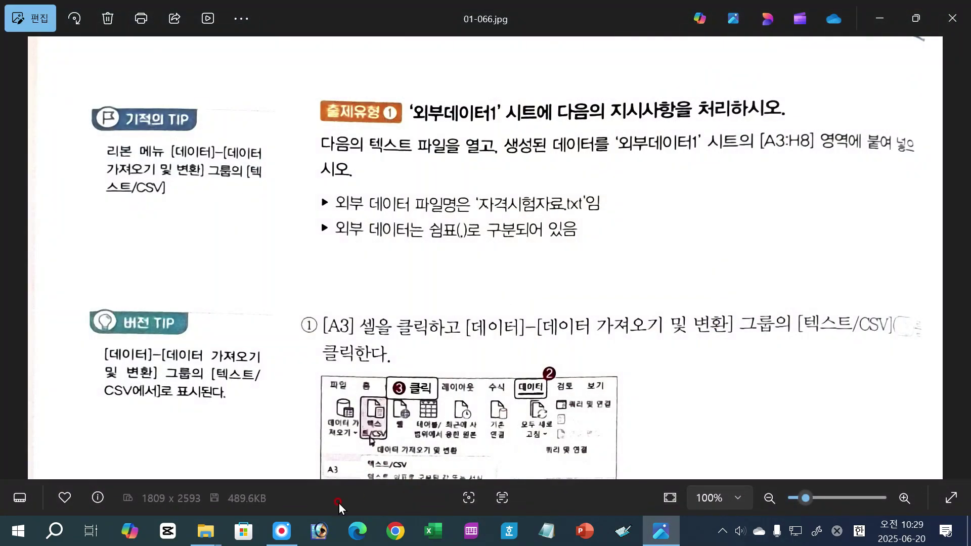
mouse_move(206, 531)
left_click(238, 465)
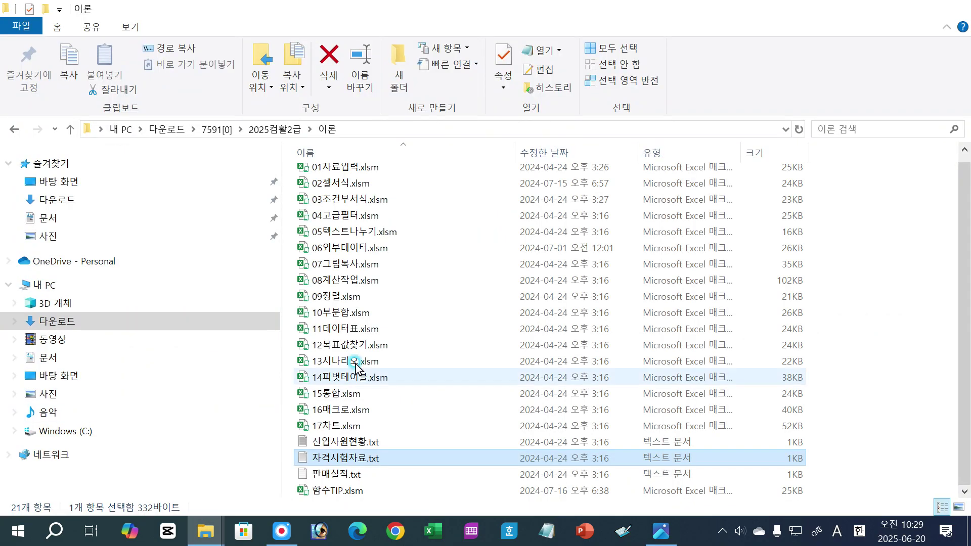
left_click(340, 249)
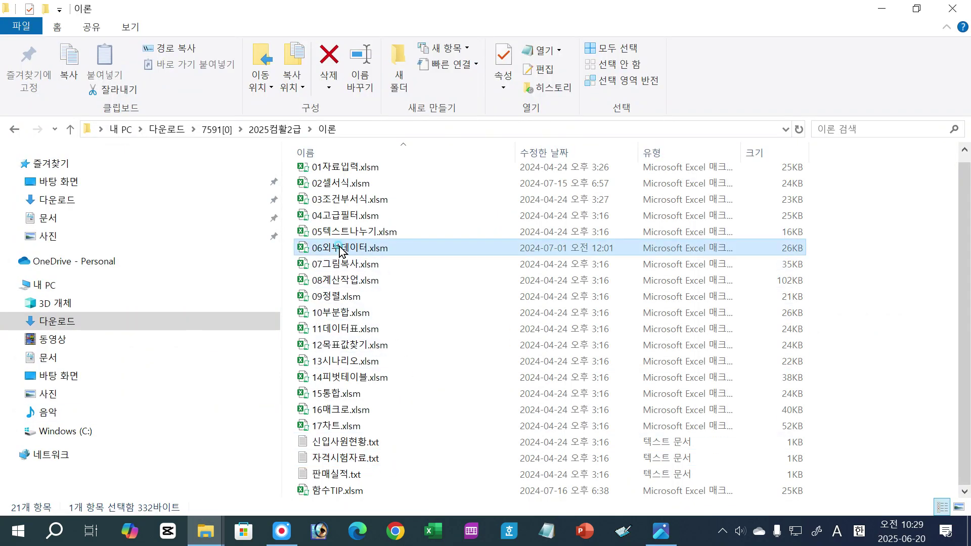
double_click(340, 249)
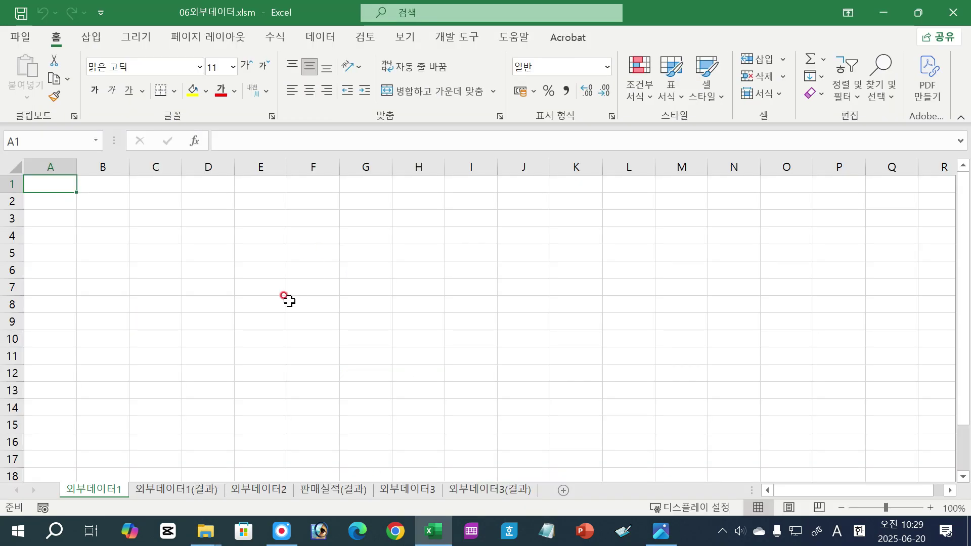
- Start a text/CSV import and open 자격시험자료.txt from the 이론 folder, reached through the desktop shortcut 2025컴활2급
left_click(289, 300)
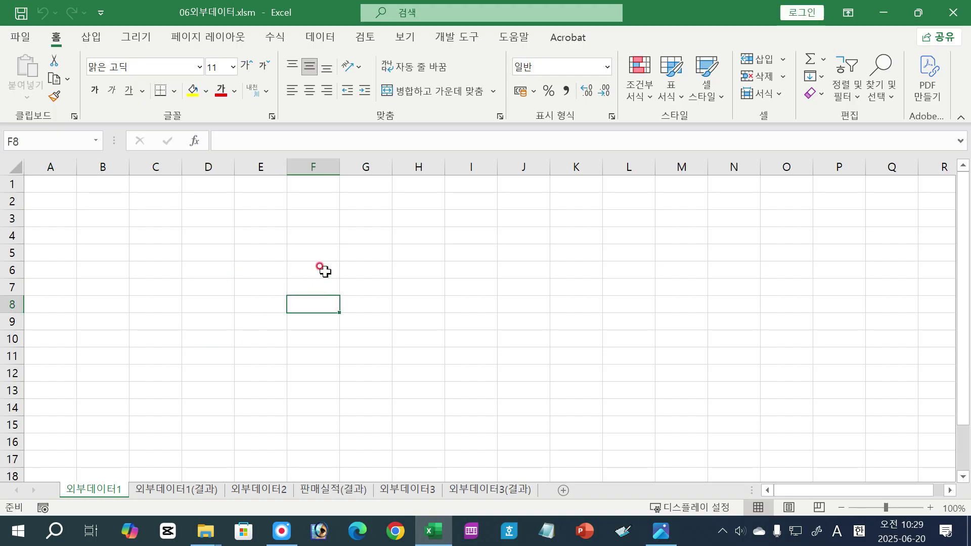
left_click(322, 40)
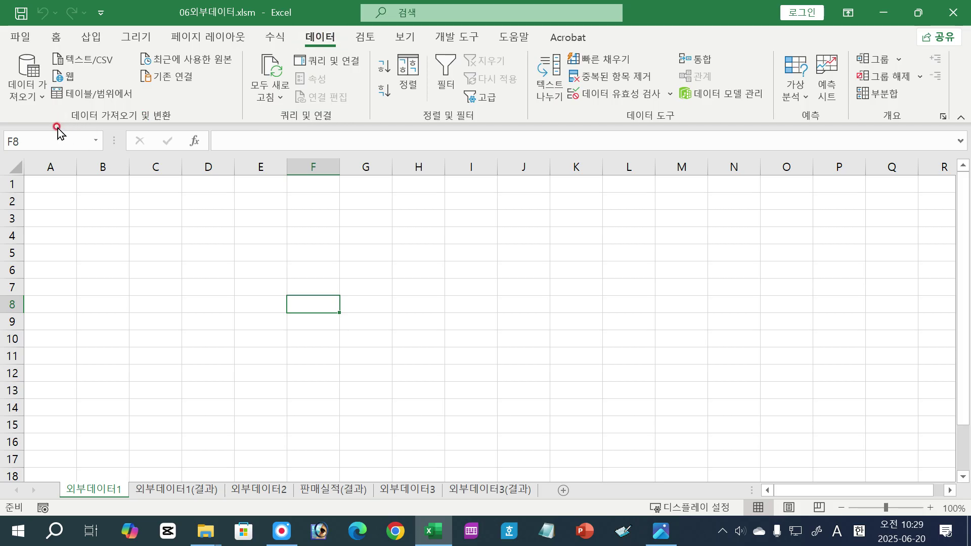
left_click(83, 62)
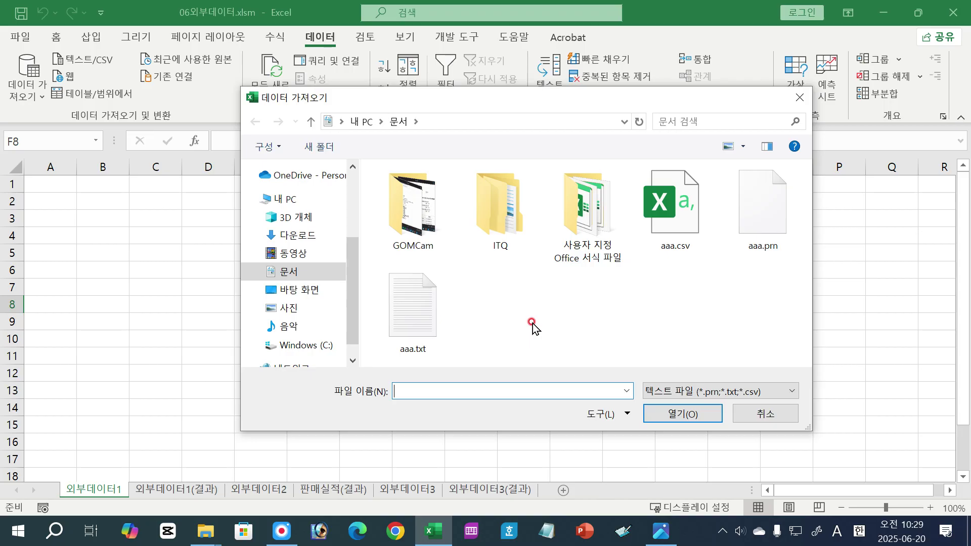
left_click(291, 292)
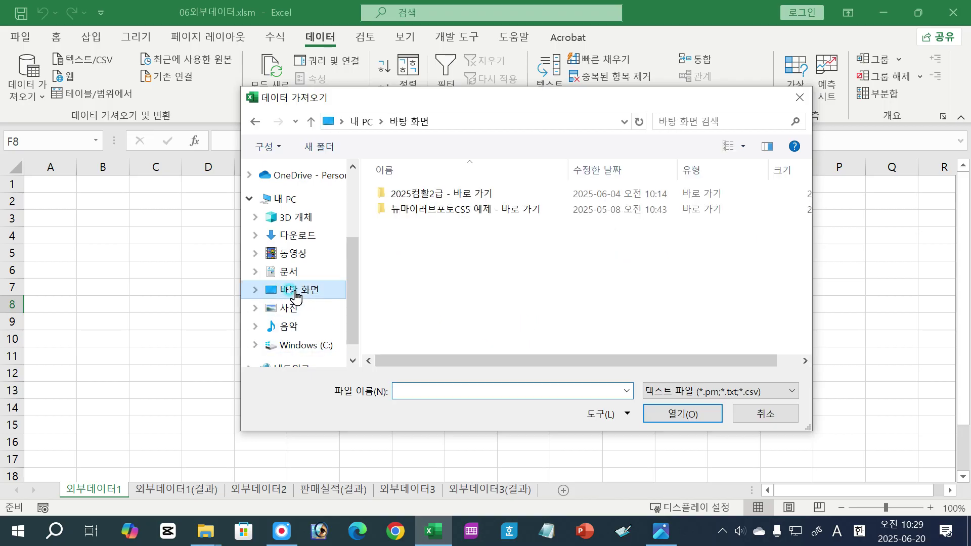
double_click(423, 195)
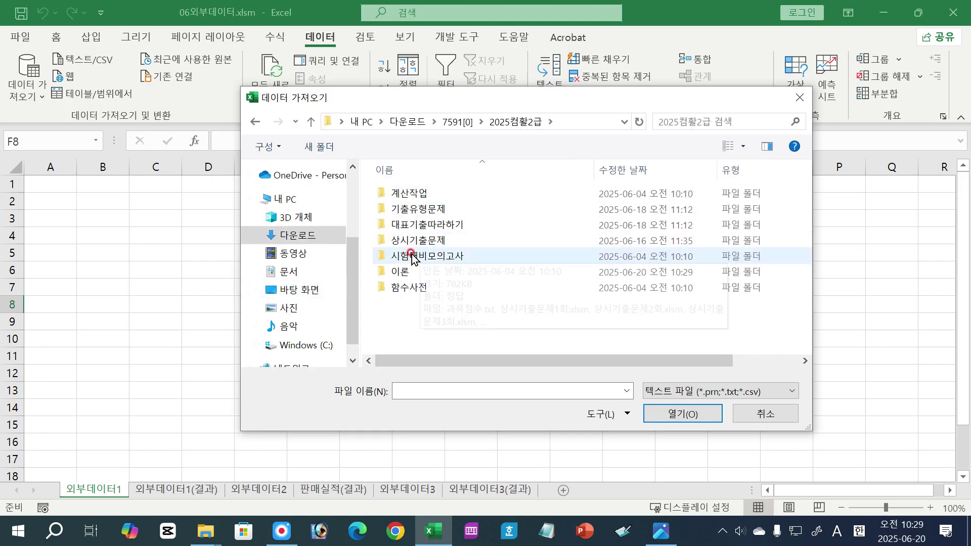
double_click(402, 273)
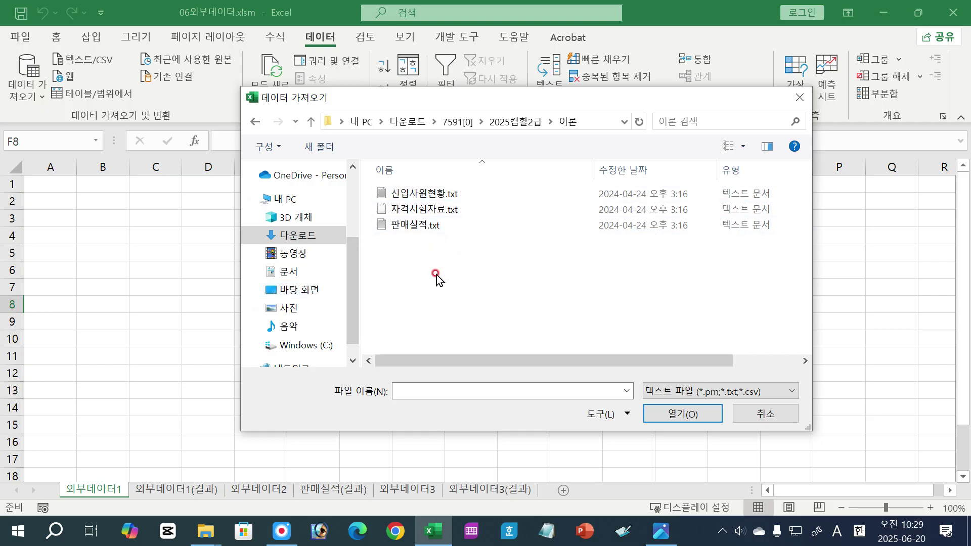
double_click(418, 209)
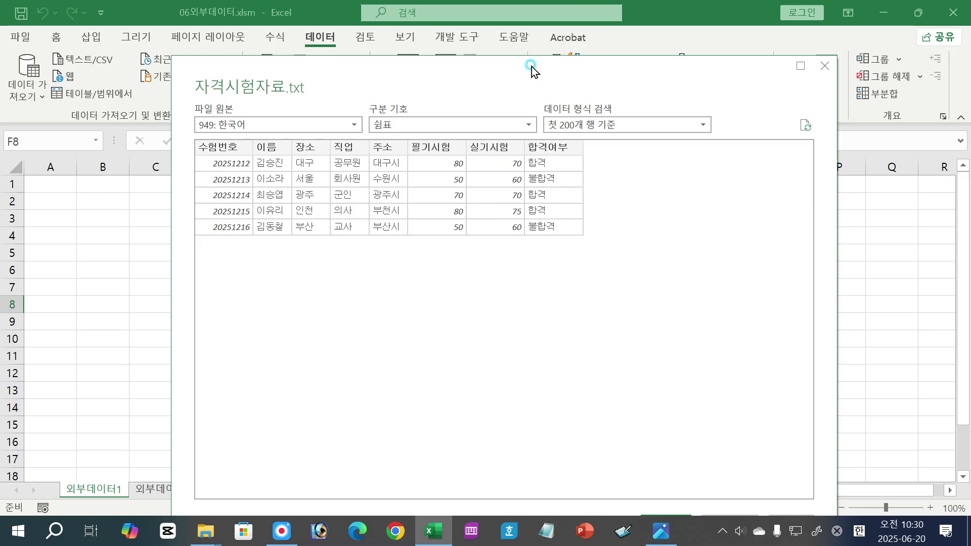
- Load the comma-delimited 자격시험자료.txt data as a table at cell A3 of the existing 외부데이터1 sheet
left_click_drag(532, 66, 510, 17)
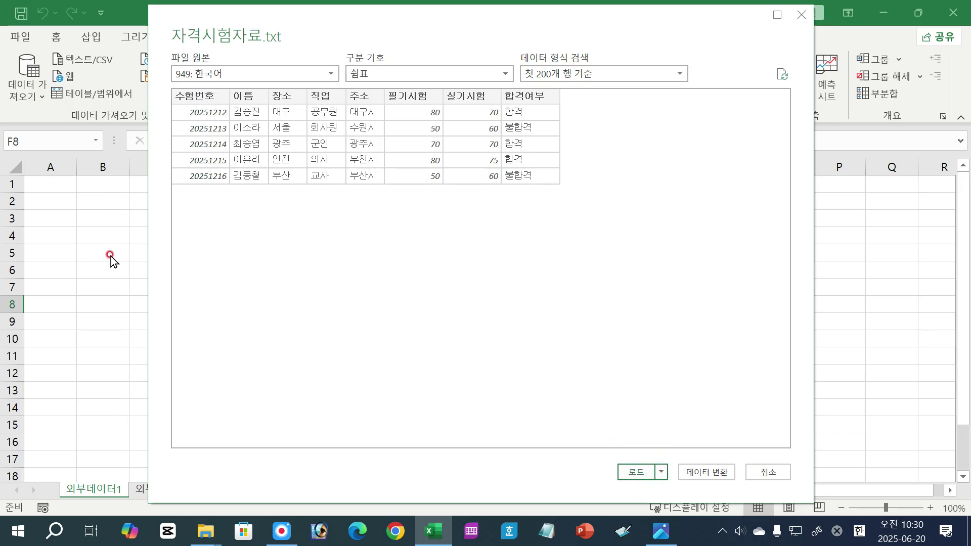
left_click(662, 473)
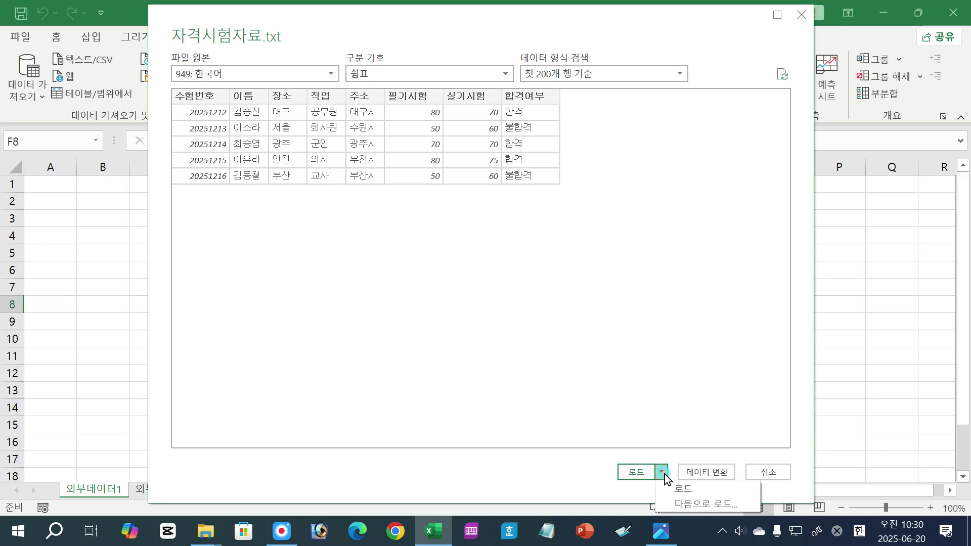
left_click(674, 503)
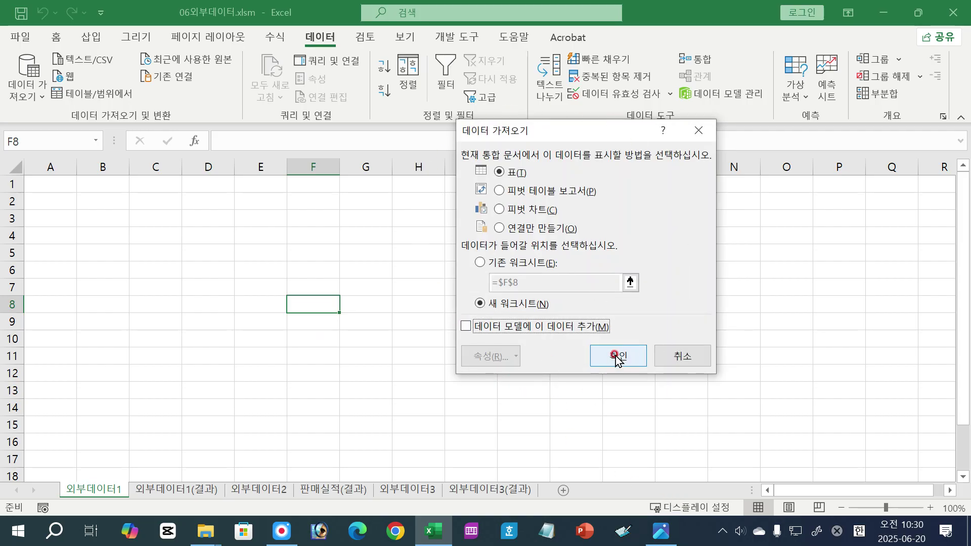
left_click(481, 264)
left_click(44, 220)
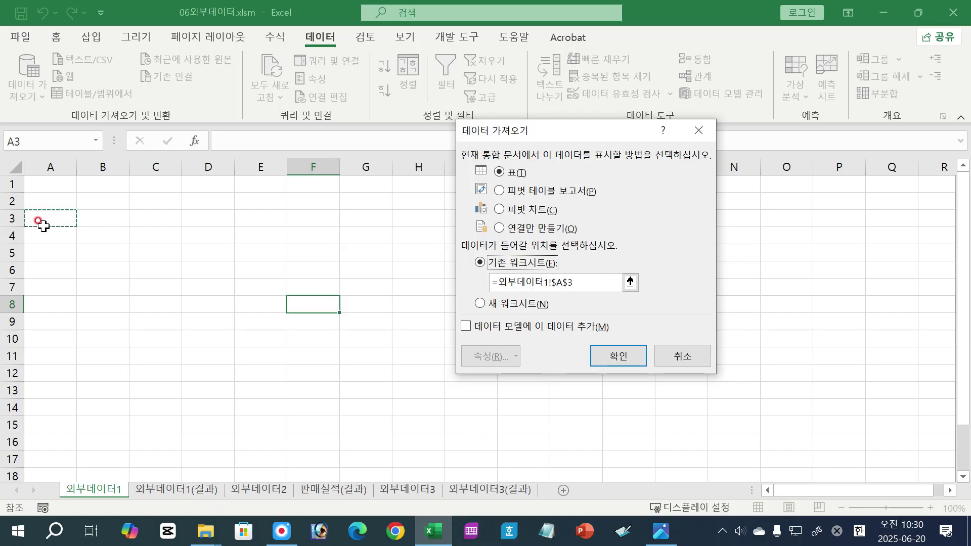
left_click(618, 356)
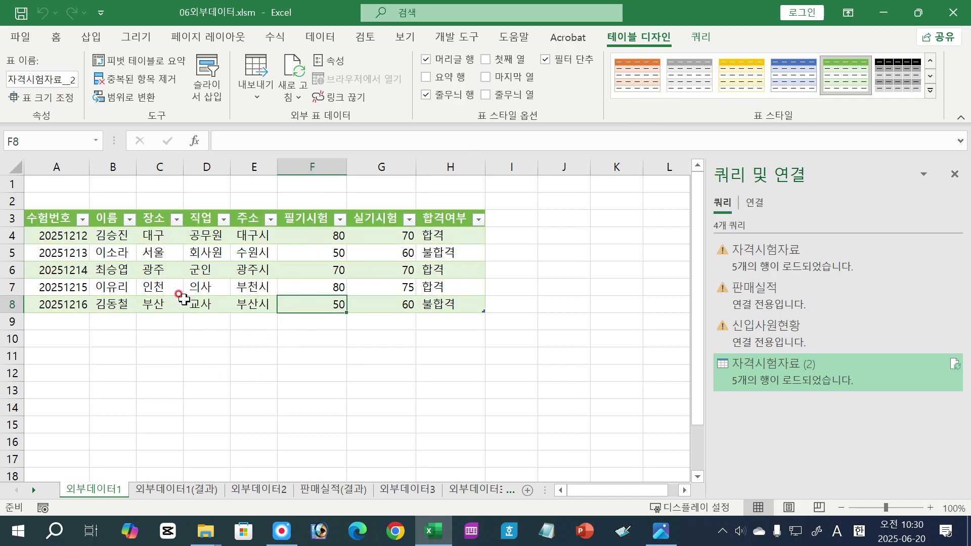
left_click(262, 368)
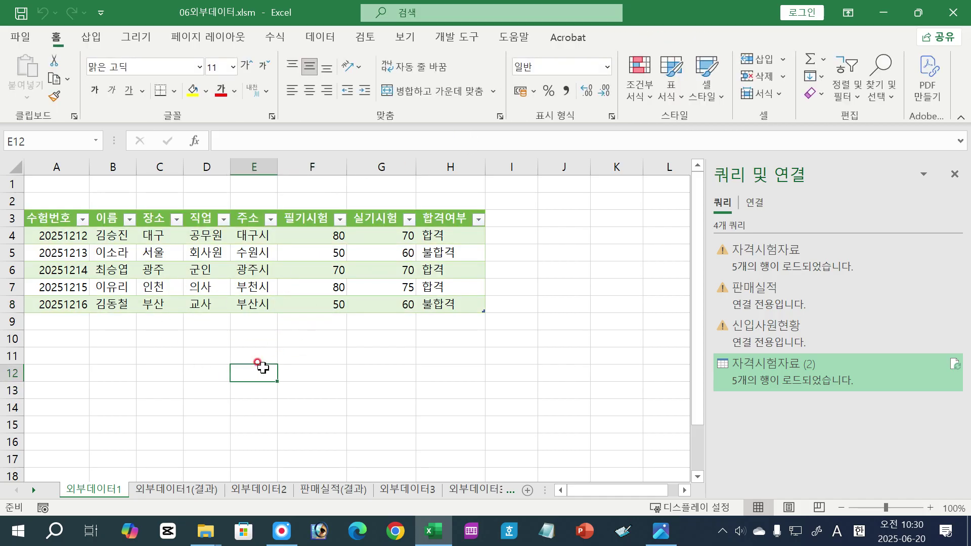
- Go to the 외부데이터2 sheet and examine its import instructions and Excel options steps on the textbook page 01-067.jpg
left_click(256, 490)
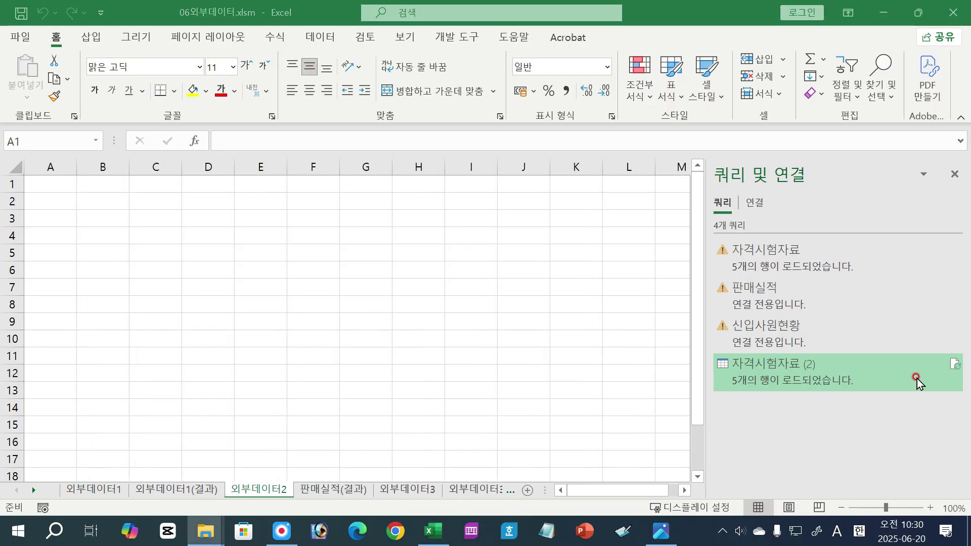
key("alt+Tab")
scroll(492, 383, "up", 5)
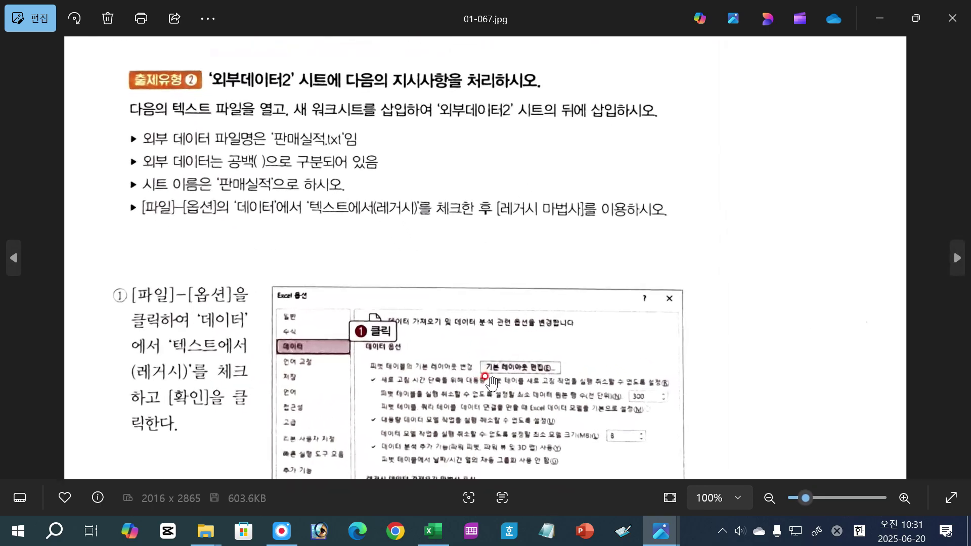
scroll(550, 264, "up", 1)
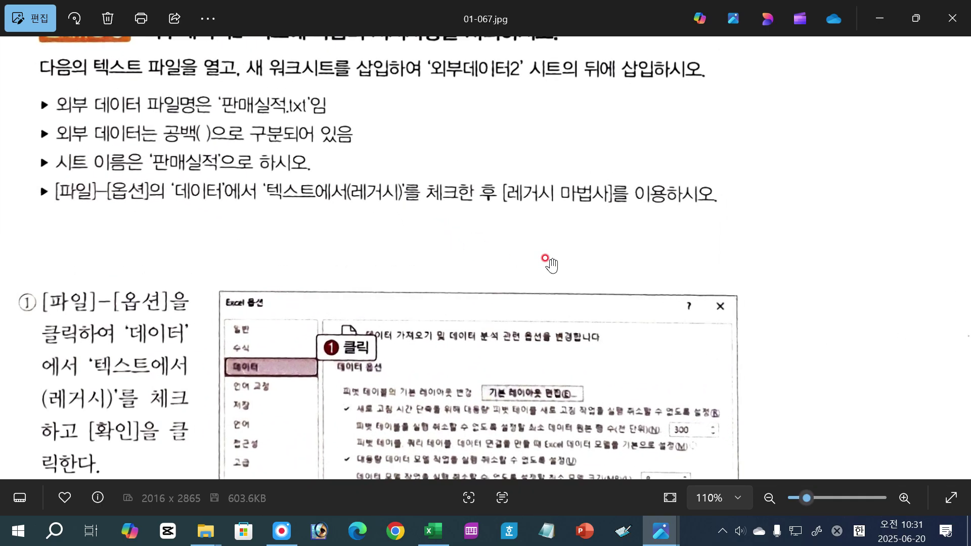
left_click_drag(481, 210, 494, 230)
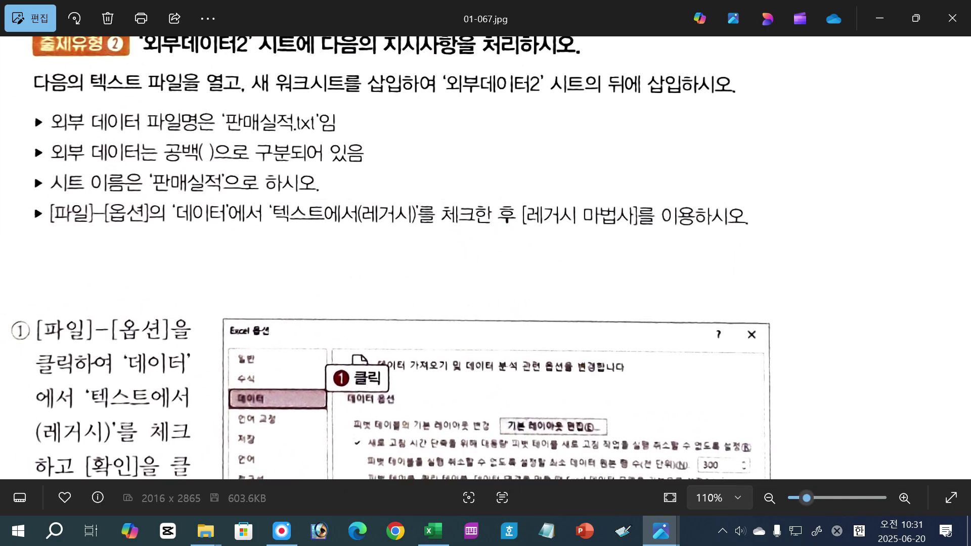
left_click_drag(266, 61, 281, 107)
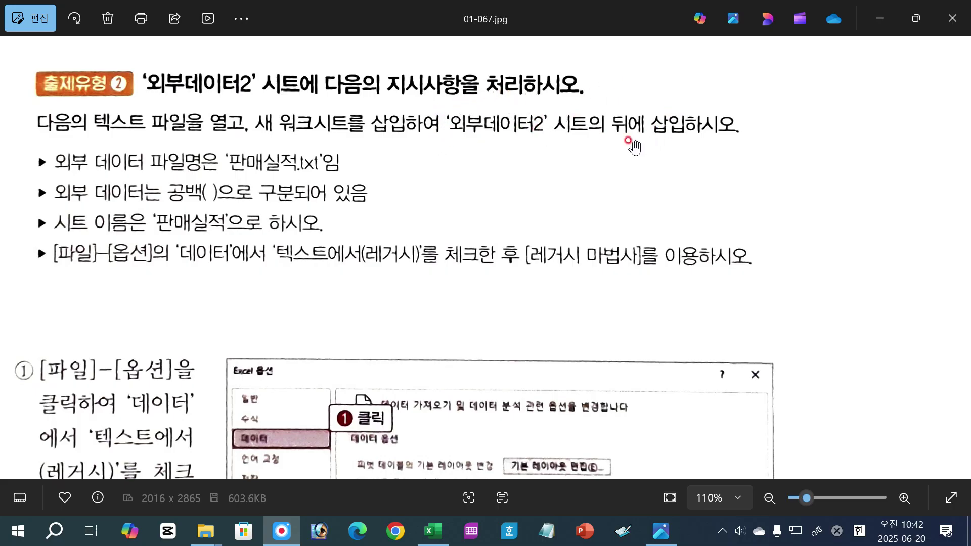
left_click_drag(524, 191, 527, 155)
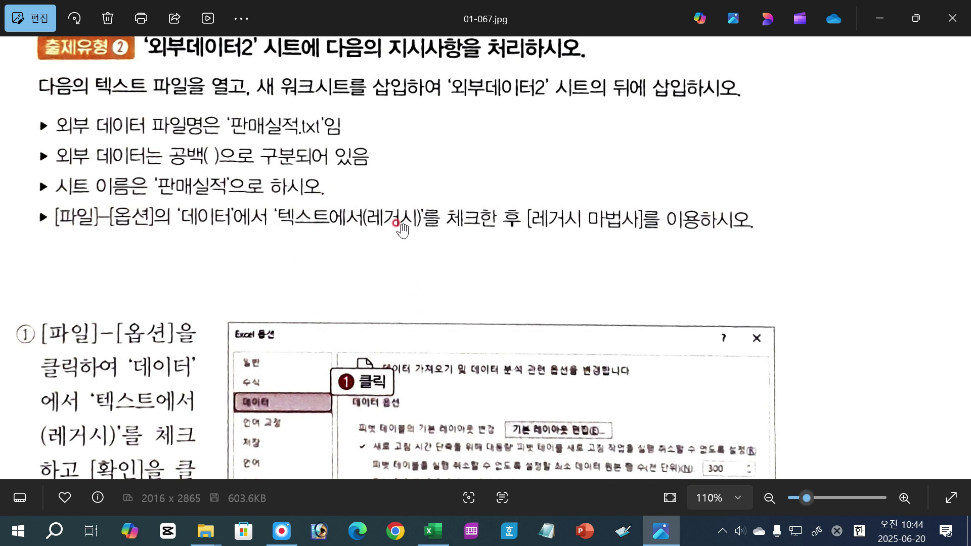
scroll(613, 224, "down", 5)
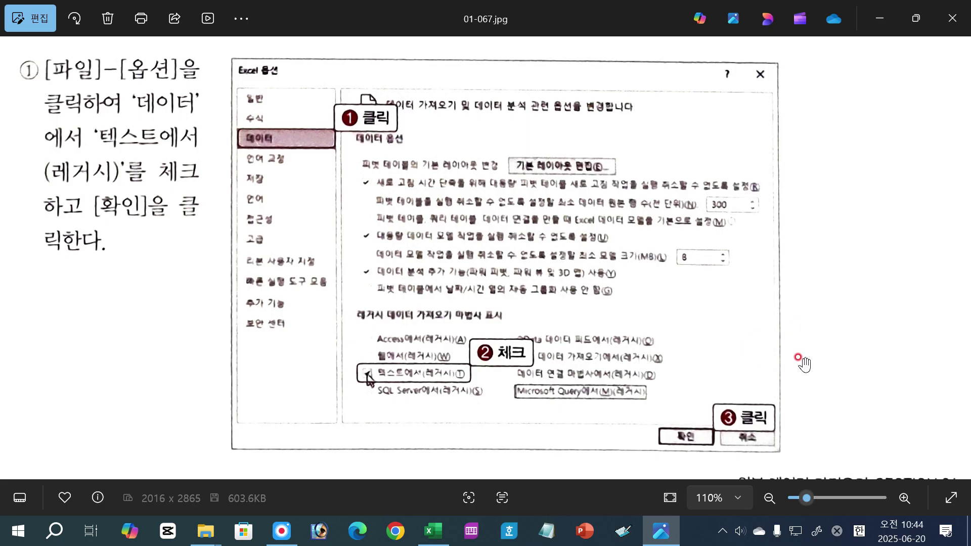
- Switch back to the 06외부데이터.xlsm workbook and examine the legacy wizards available for getting data
left_click(434, 530)
left_click(162, 270)
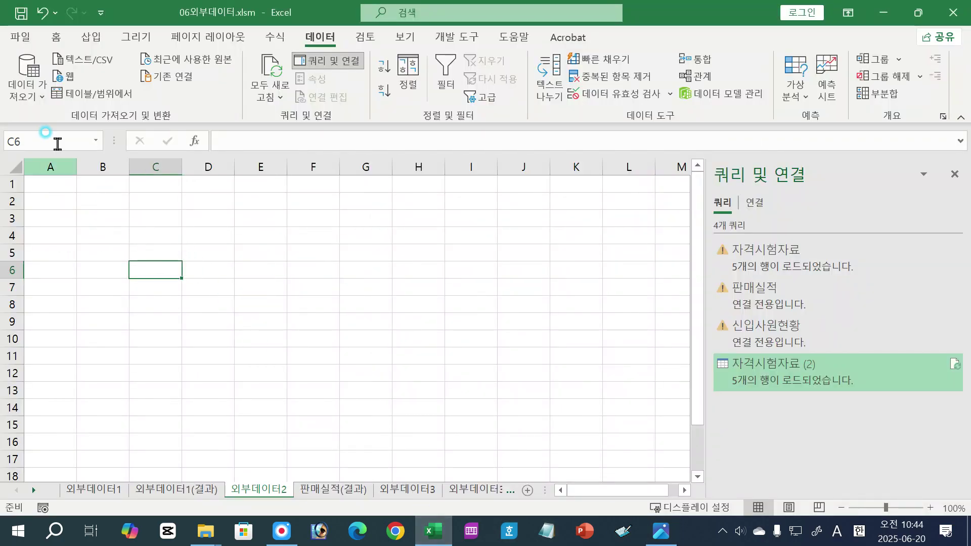
left_click(28, 91)
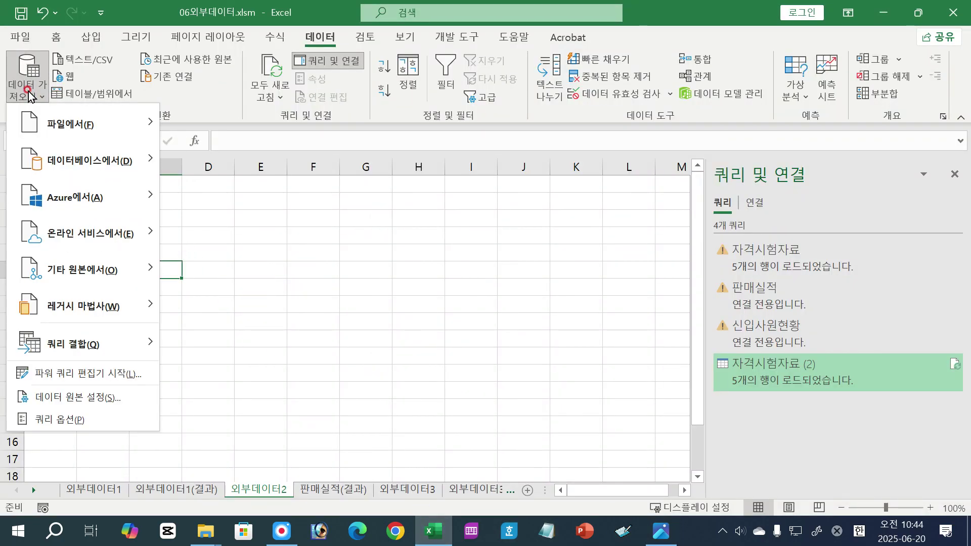
left_click(90, 304)
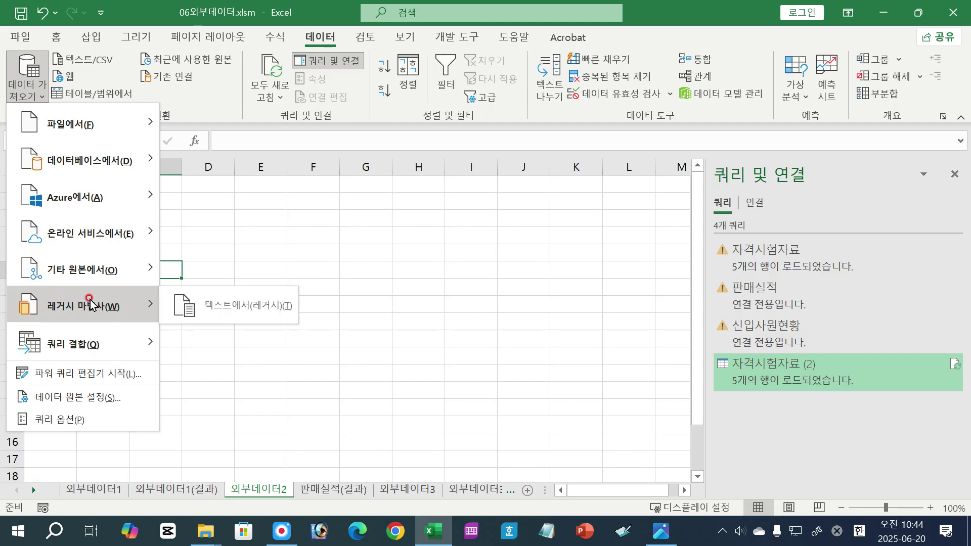
left_click(233, 311)
left_click(257, 309)
left_click(332, 251)
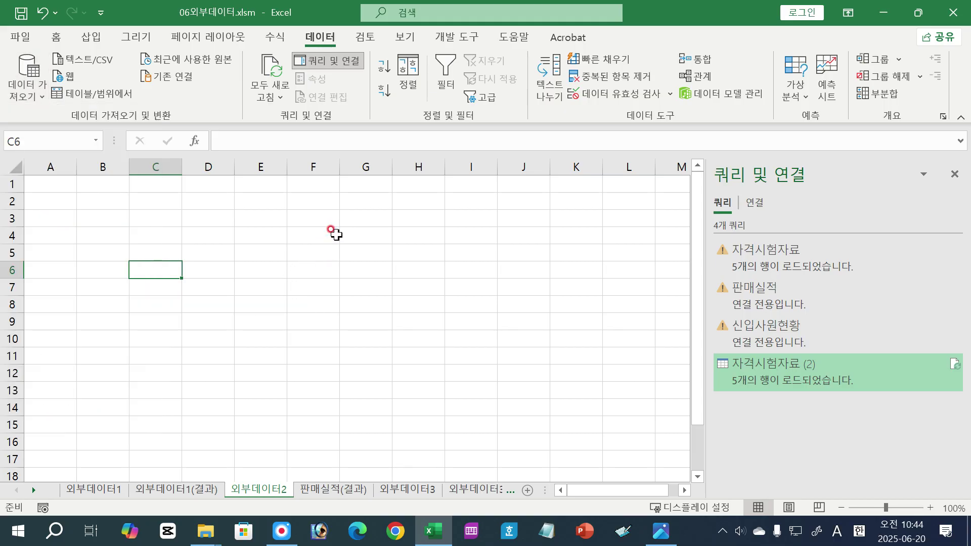
- Turn off the 텍스트에서(레거시) wizard in the Excel data options and check the data import choices
left_click(23, 36)
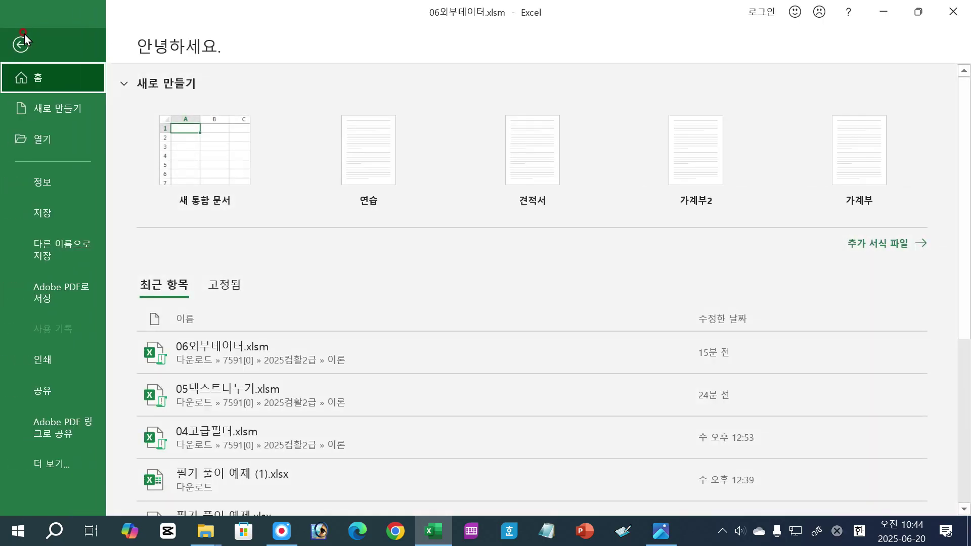
left_click(47, 464)
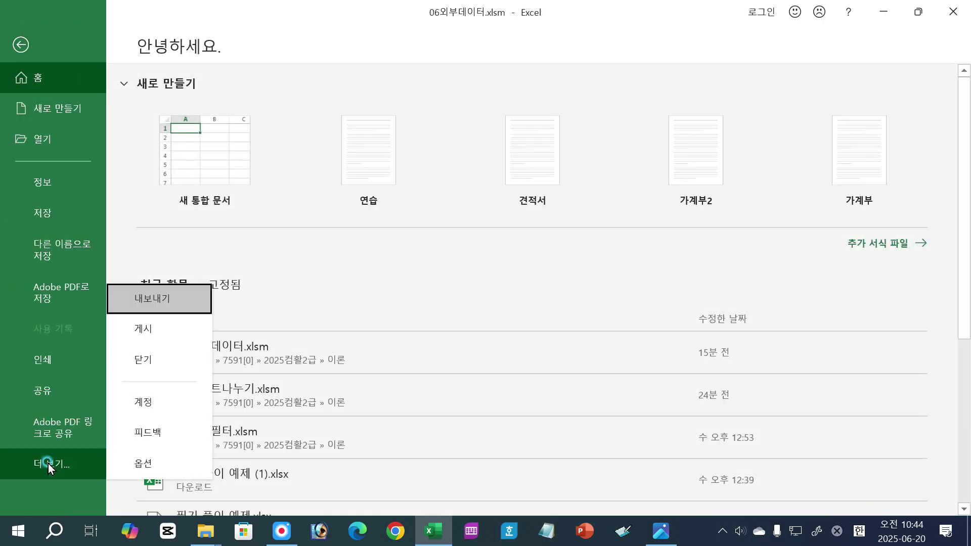
left_click(150, 463)
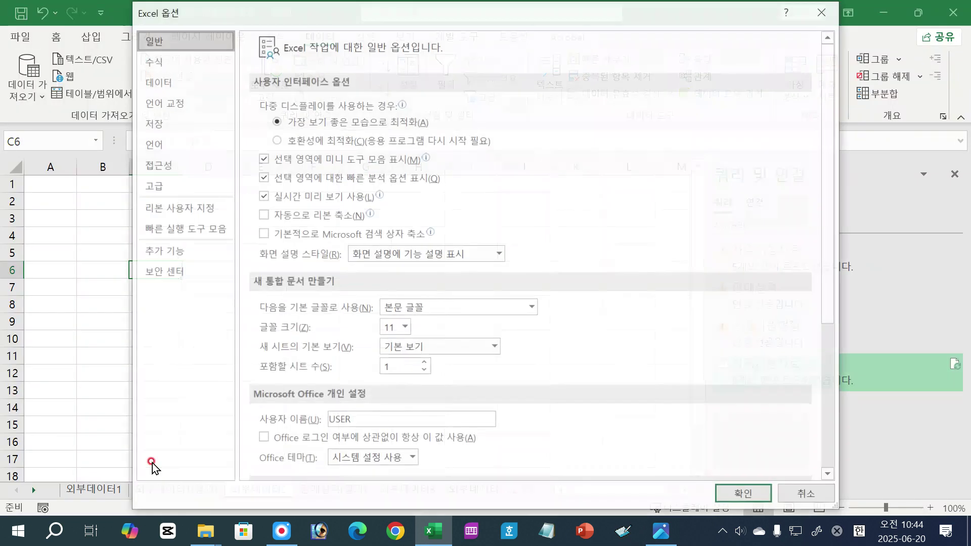
left_click(159, 88)
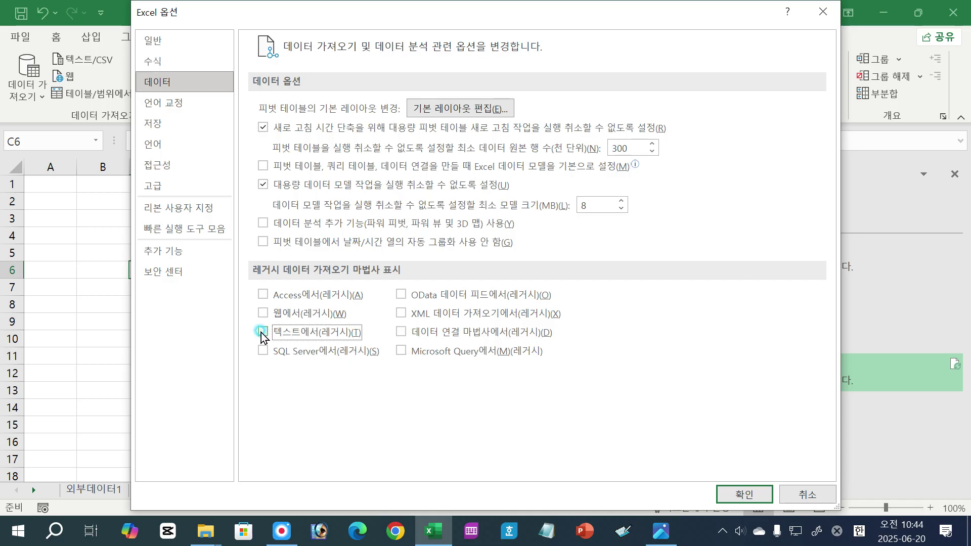
left_click(739, 493)
left_click(202, 279)
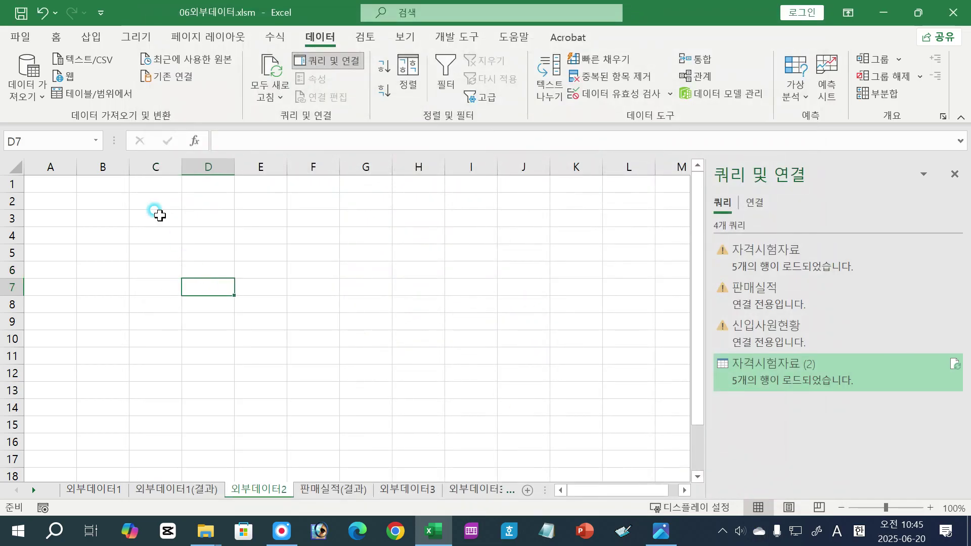
left_click(24, 90)
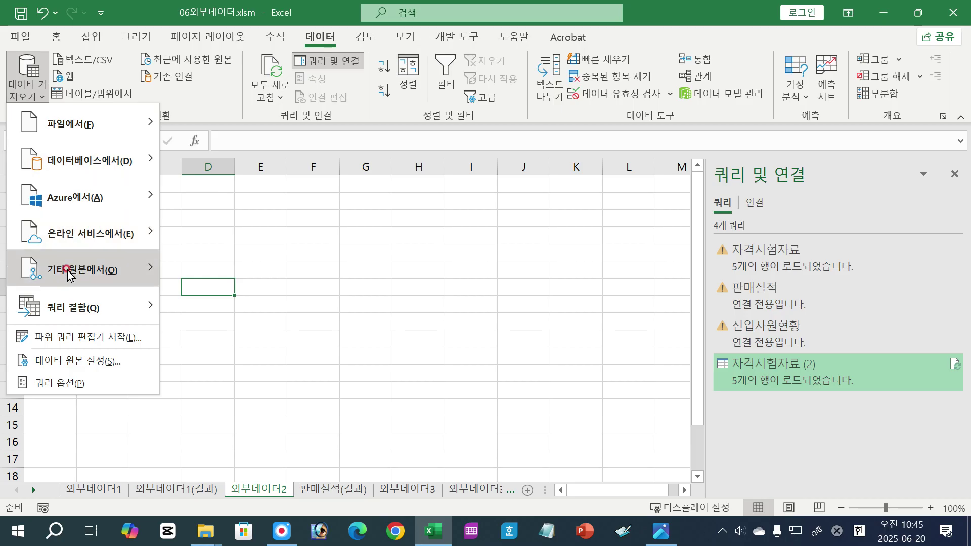
mouse_move(80, 296)
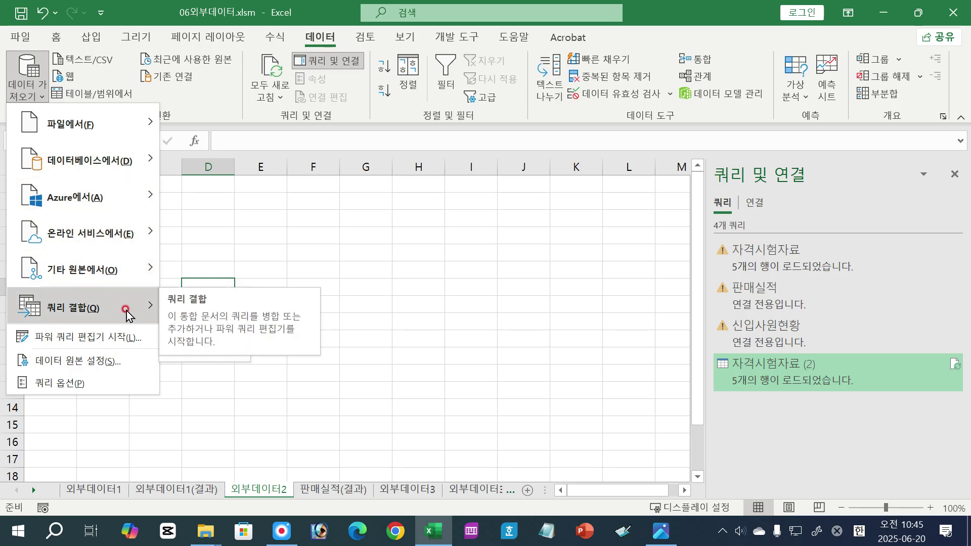
left_click(280, 258)
- Enable the 텍스트에서(레거시) import wizard in the data section of the Excel options
left_click(20, 39)
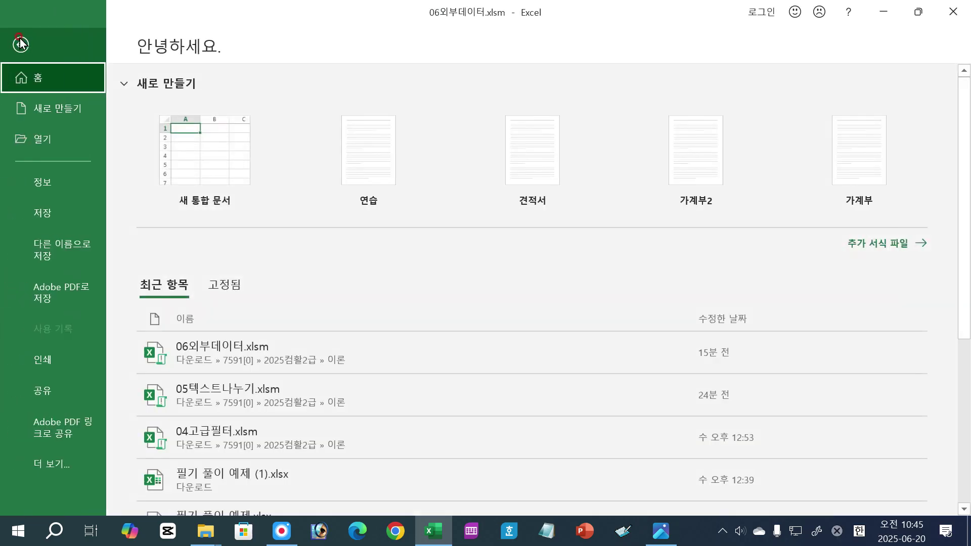
left_click(47, 466)
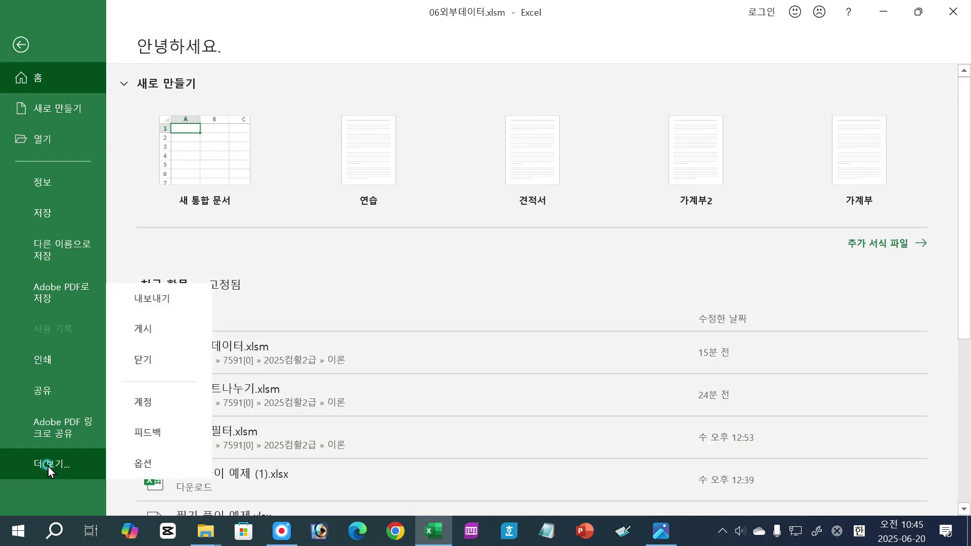
left_click(148, 462)
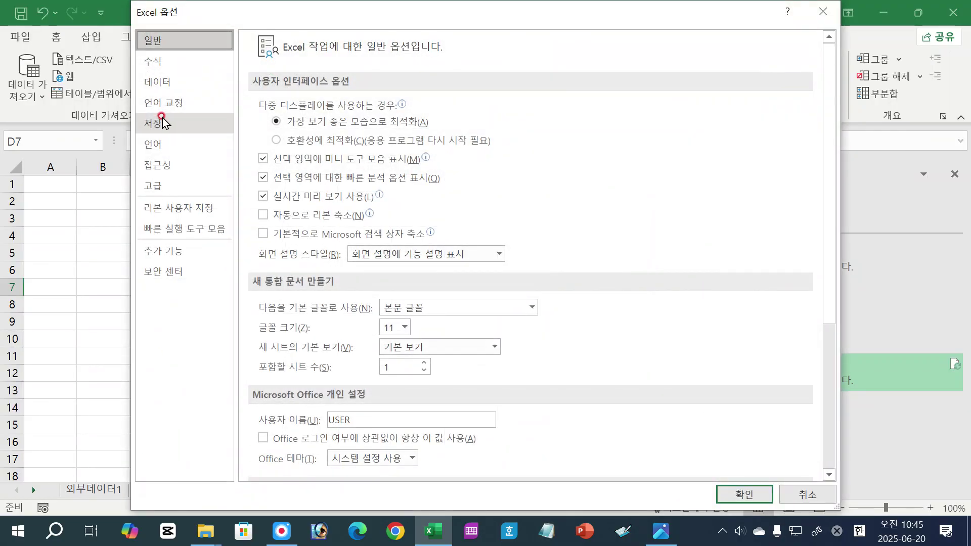
left_click(156, 87)
left_click(264, 333)
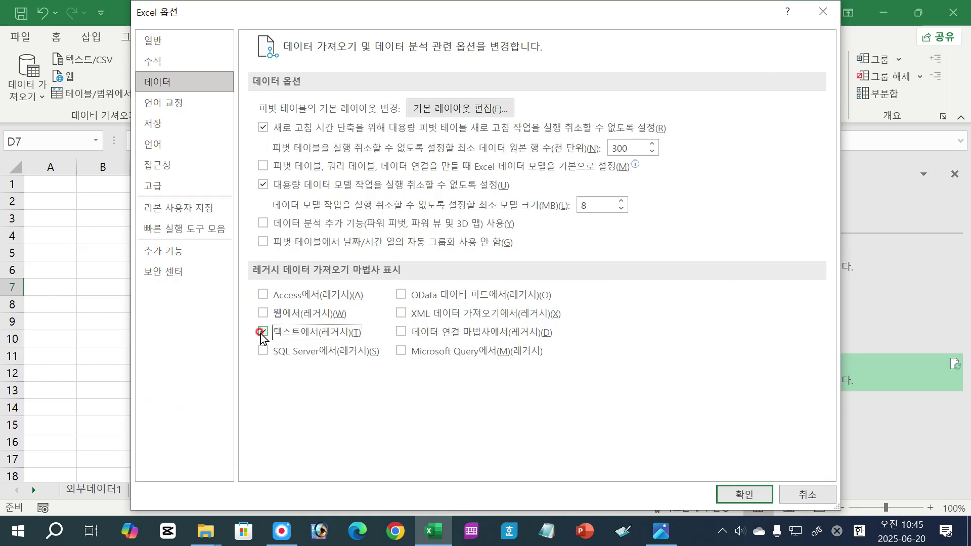
left_click(740, 494)
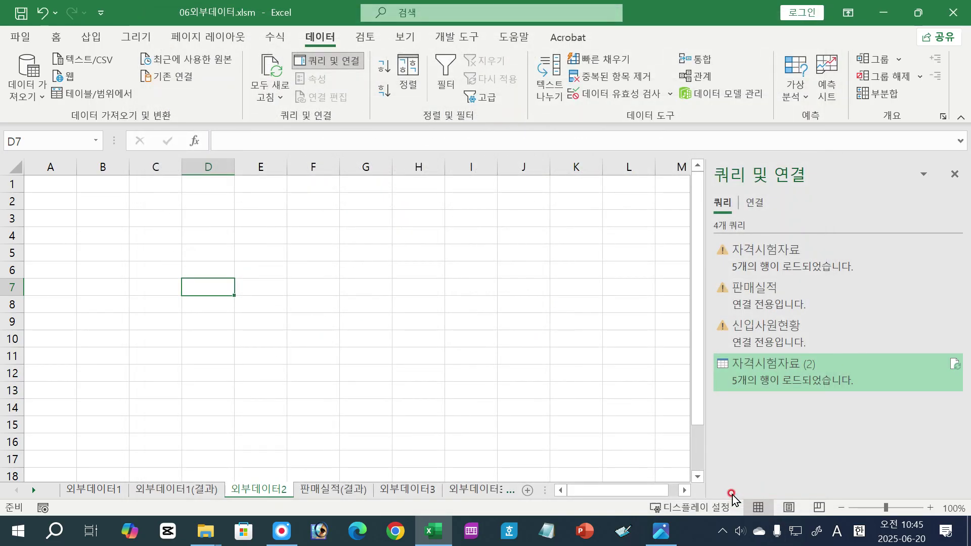
- Start the legacy text import on the 외부데이터2 sheet and open 판매실적.txt from the 이론 folder
left_click(24, 87)
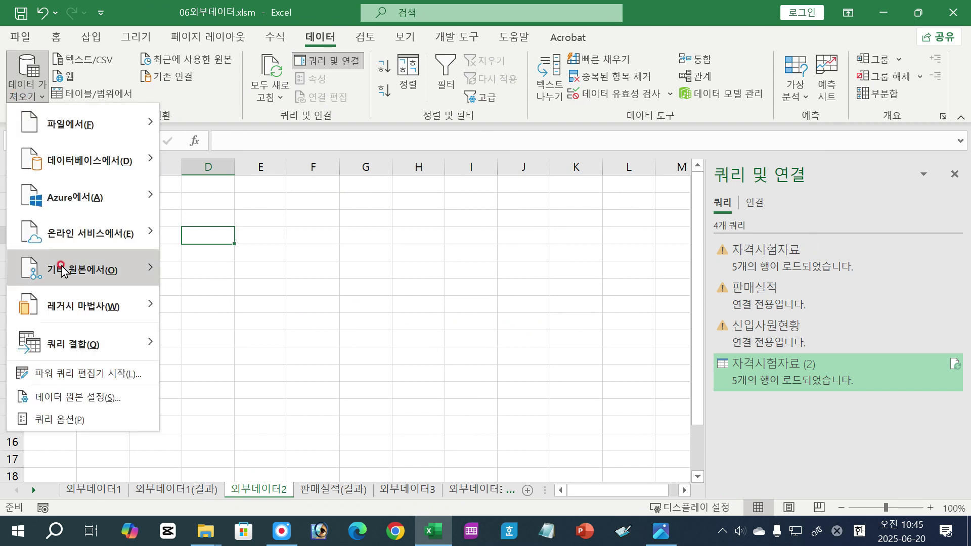
mouse_move(72, 308)
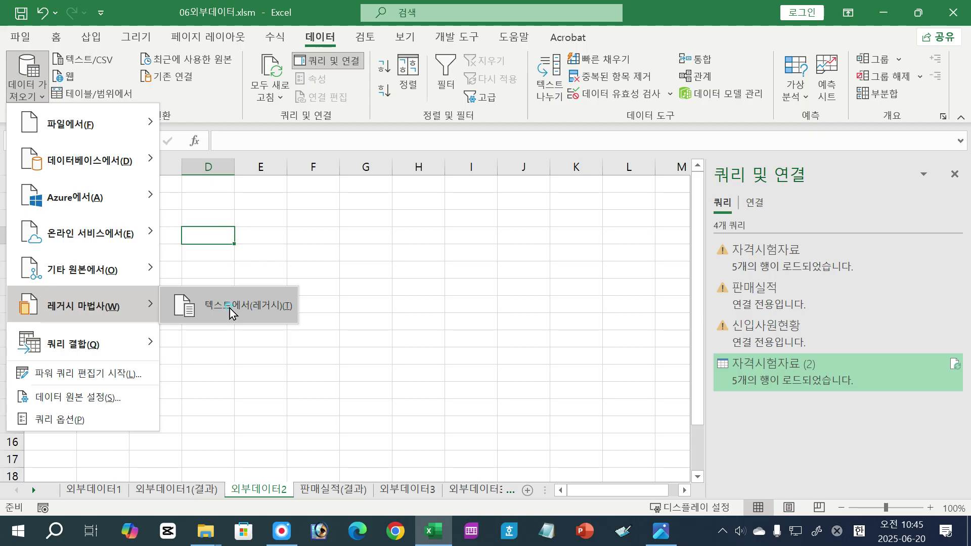
left_click(230, 312)
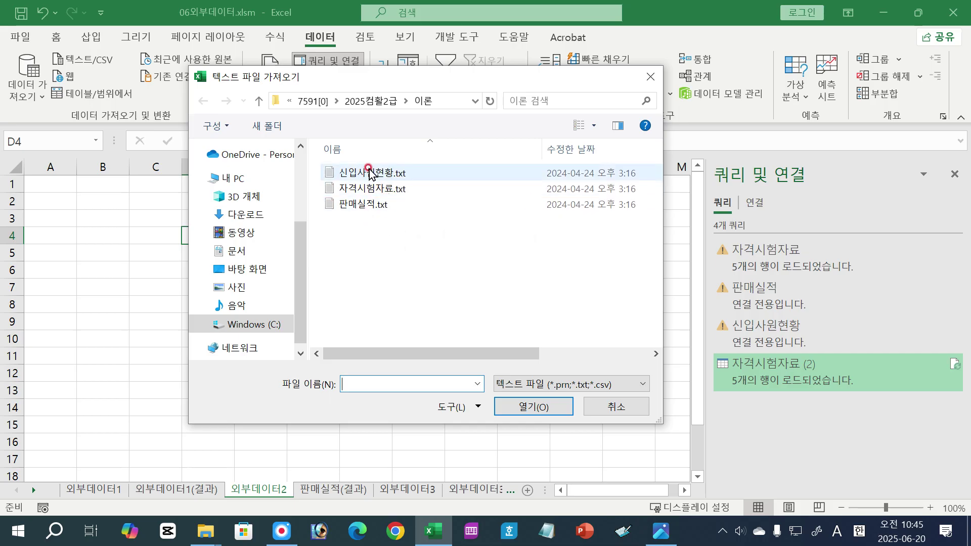
double_click(360, 205)
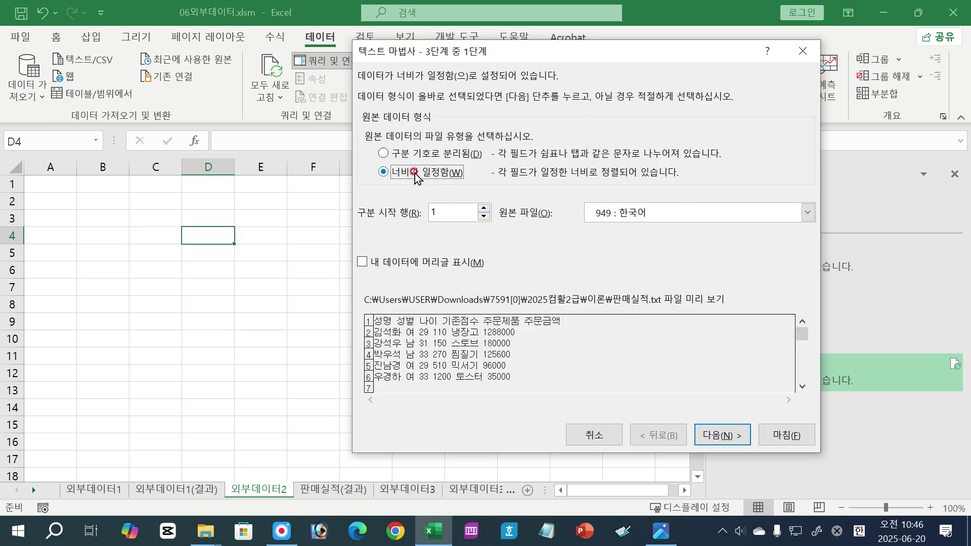
- Set the text wizard to delimited data, with space (공백) as the only delimiter instead of tab
left_click(403, 154)
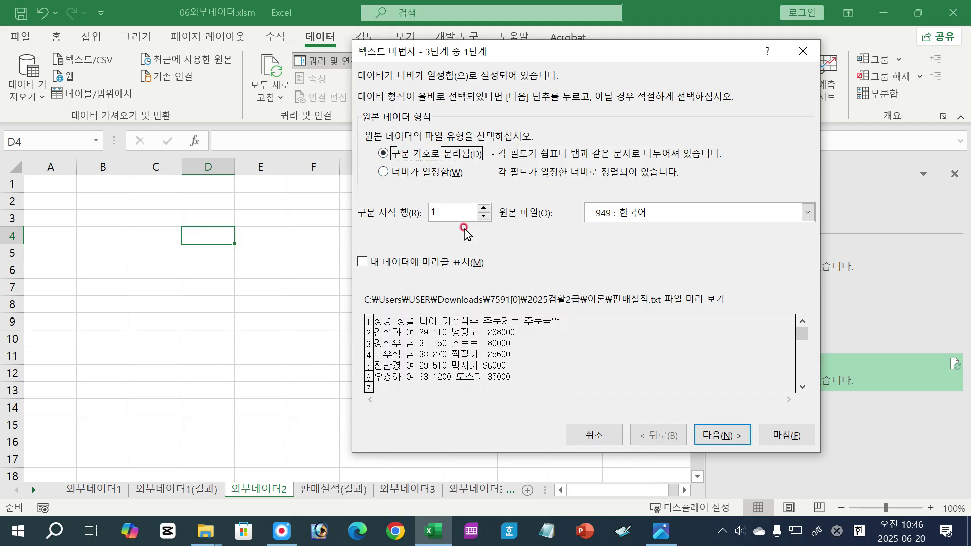
left_click(706, 434)
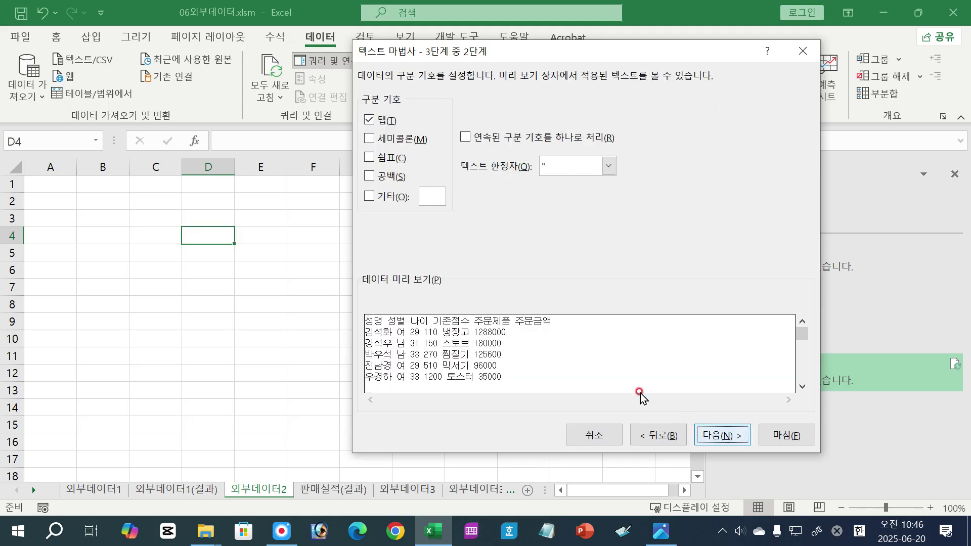
left_click(369, 176)
left_click(370, 120)
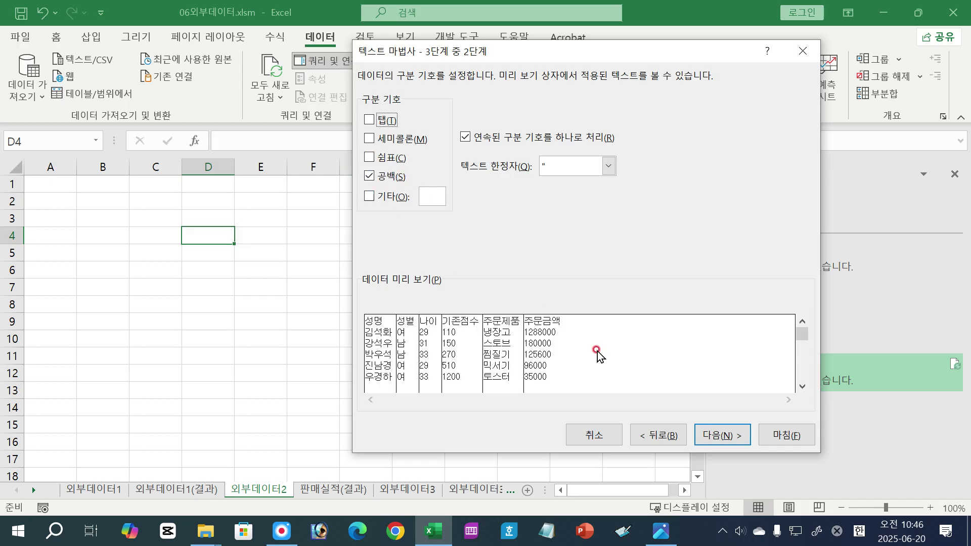
left_click(714, 435)
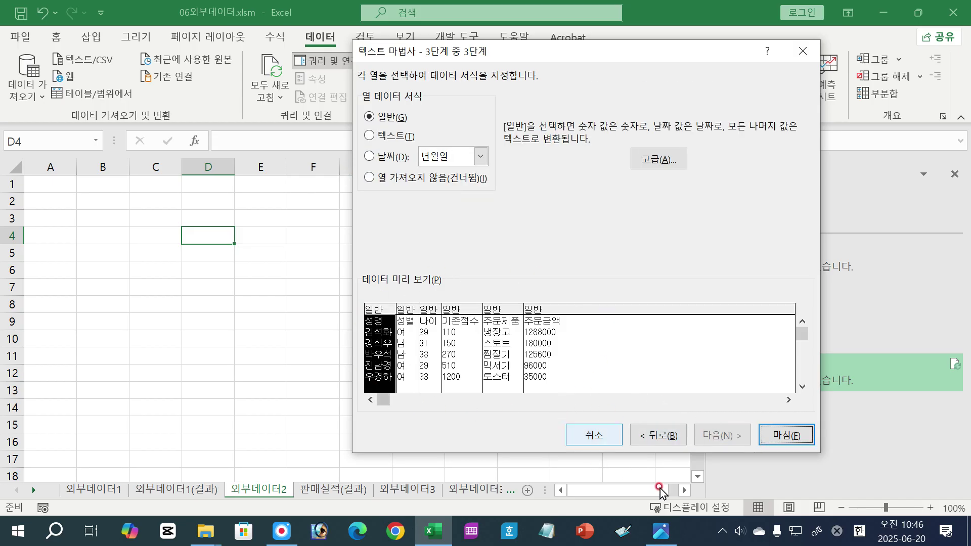
- Finish the text wizard with the general column format and place the 판매실적.txt data in a new worksheet
left_click(782, 437)
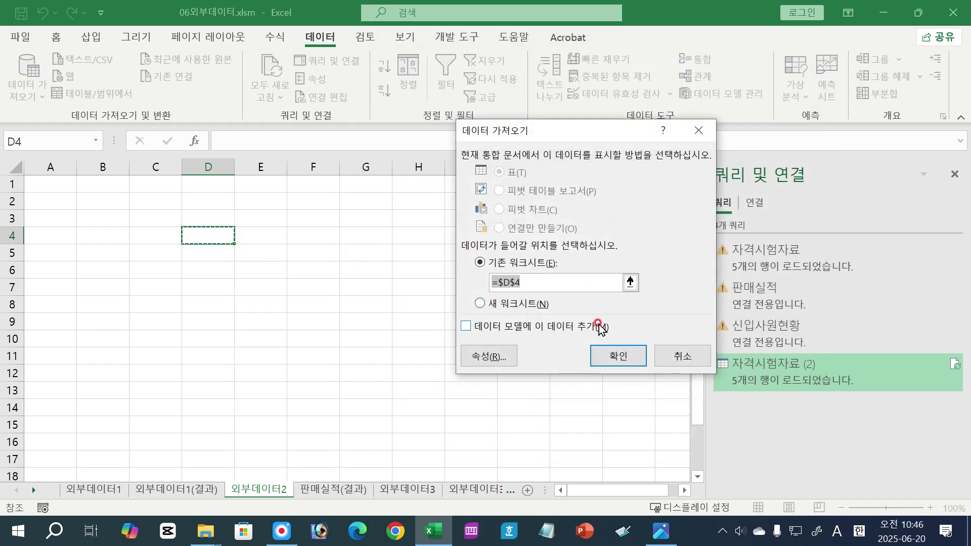
left_click(479, 303)
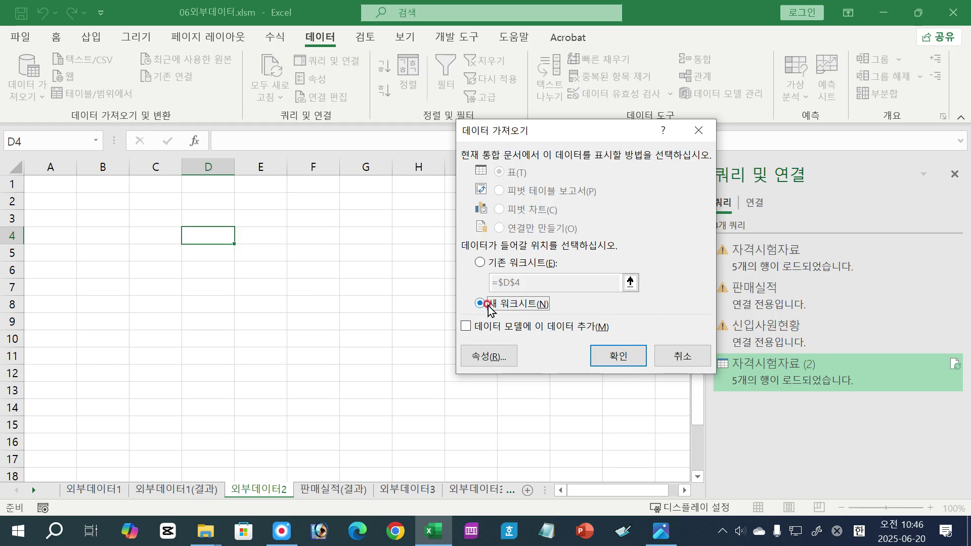
left_click(614, 357)
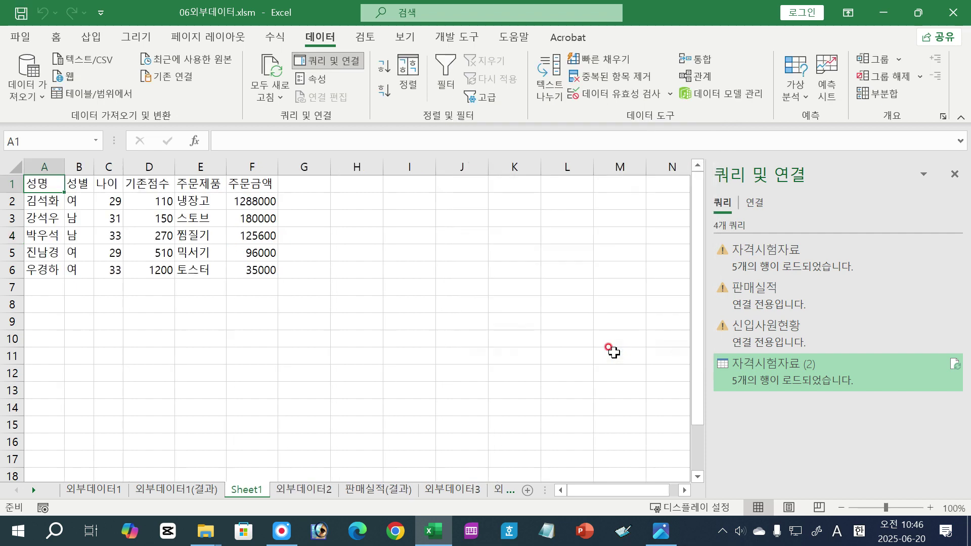
- Rename the new sheet holding the imported data as 판매실적 and move it directly after the 외부데이터2 sheet
left_click(324, 491)
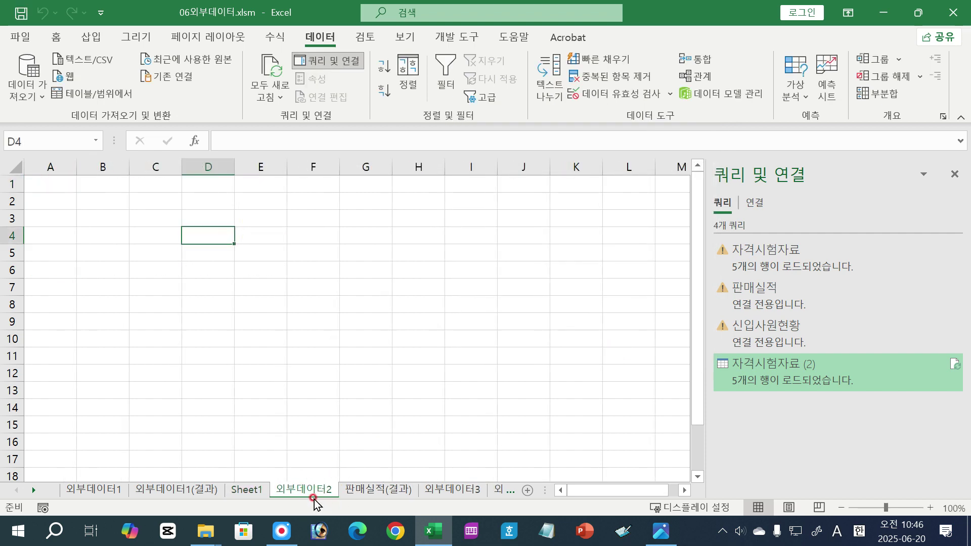
left_click(247, 489)
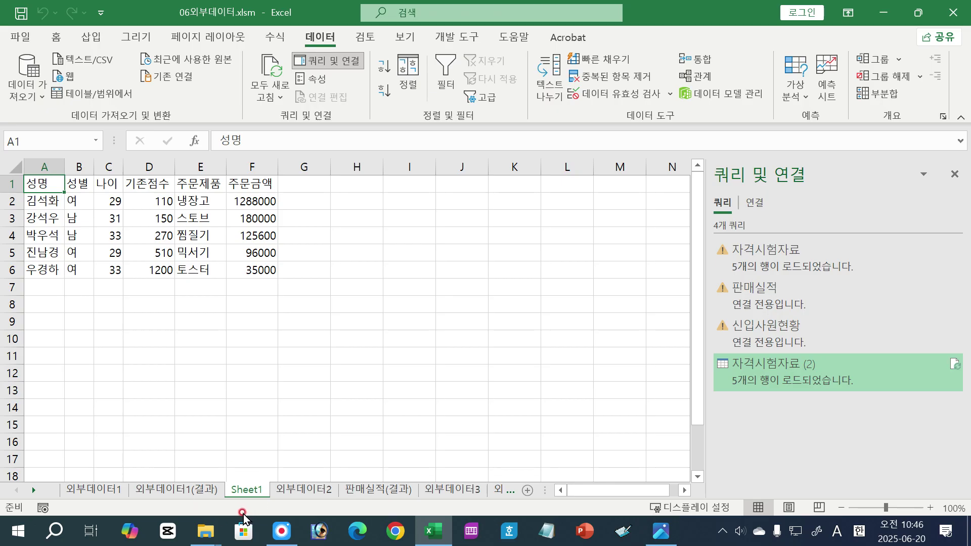
double_click(246, 490)
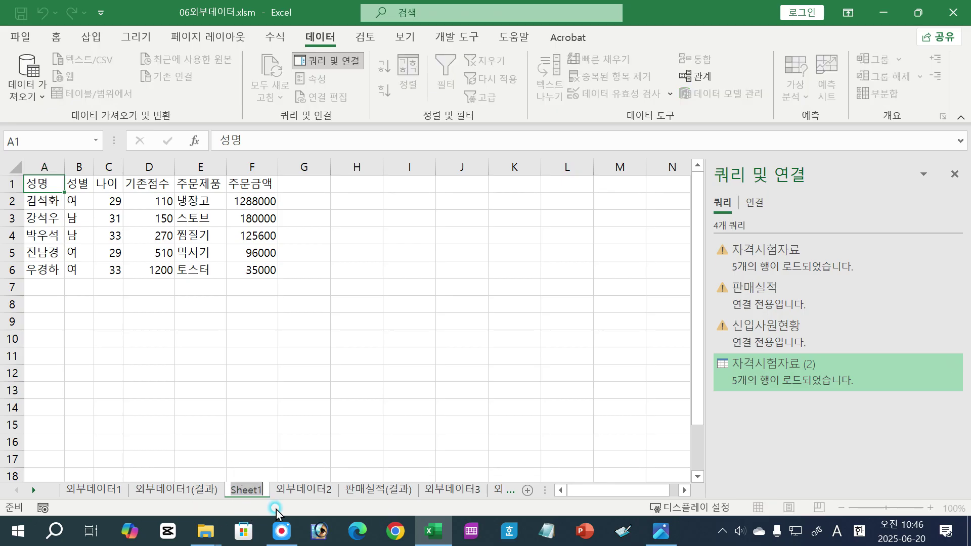
key("BackSpace")
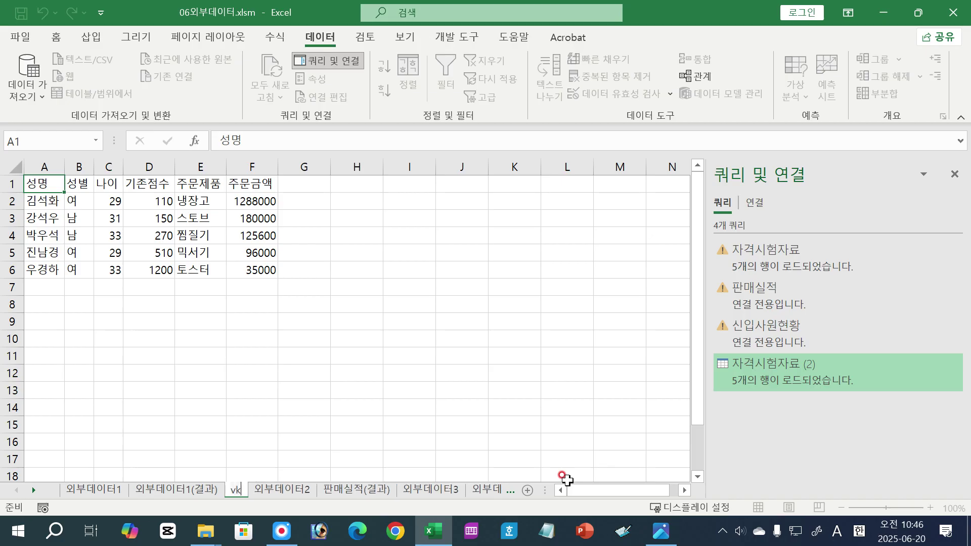
type("판매실저")
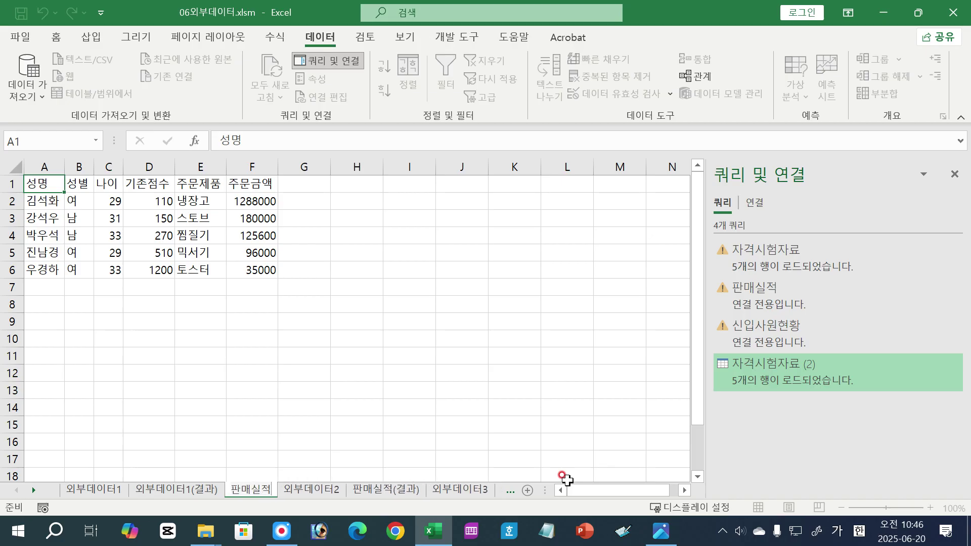
key("Return")
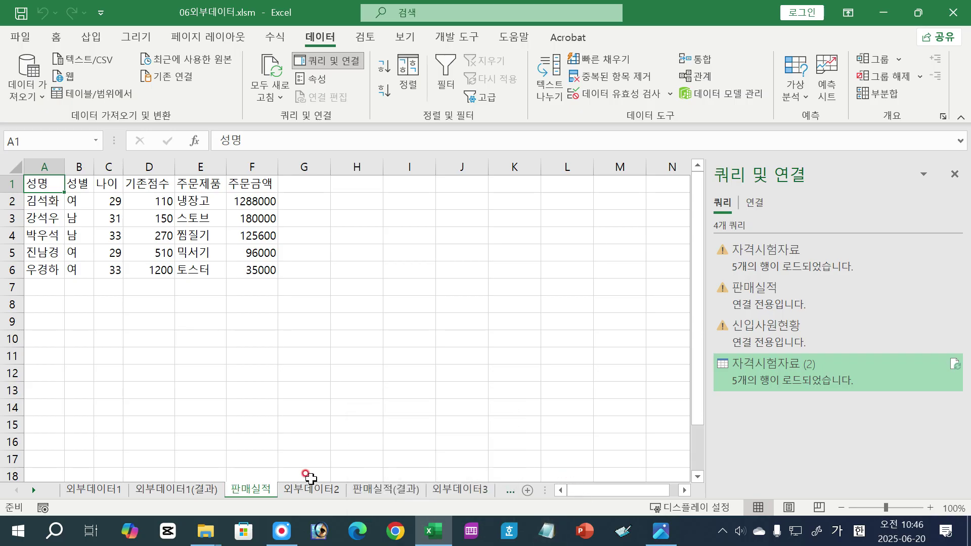
left_click_drag(261, 499, 319, 499)
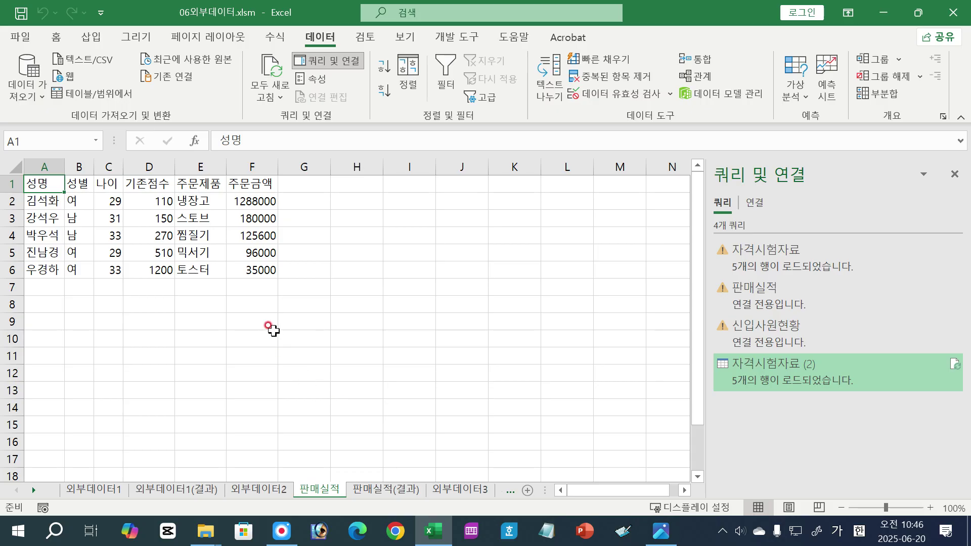
left_click(263, 489)
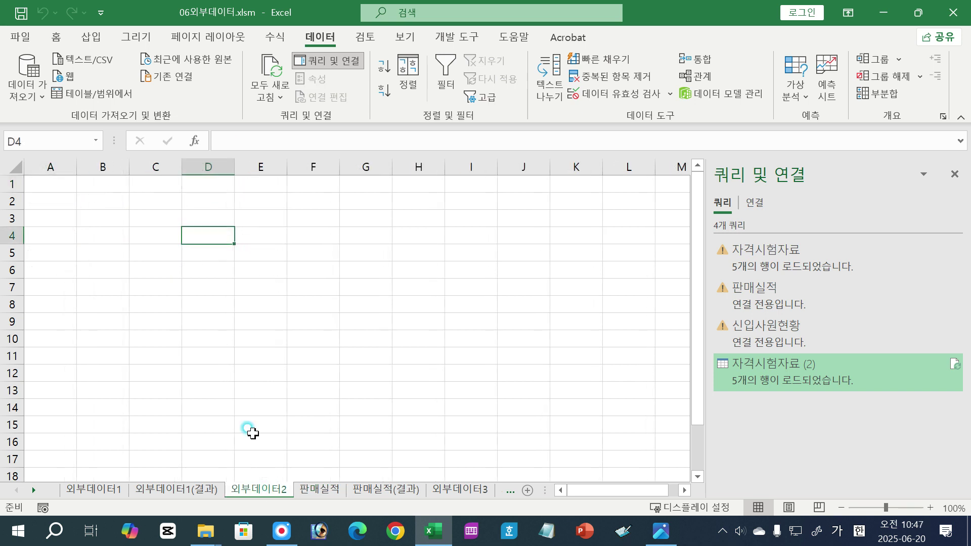
- Review the 외부데이터2 sheet and the imported sales data on the 판매실적 sheet
left_click(123, 247)
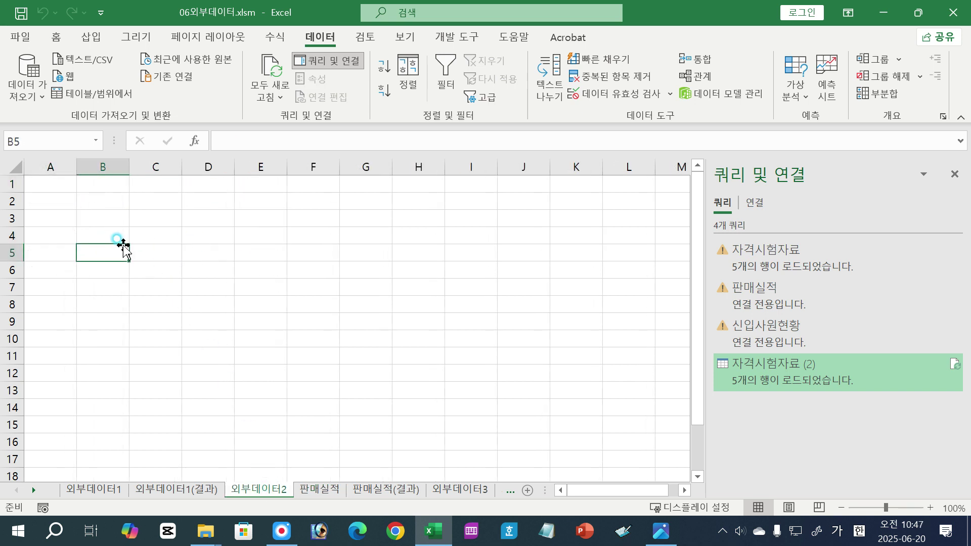
left_click(438, 491)
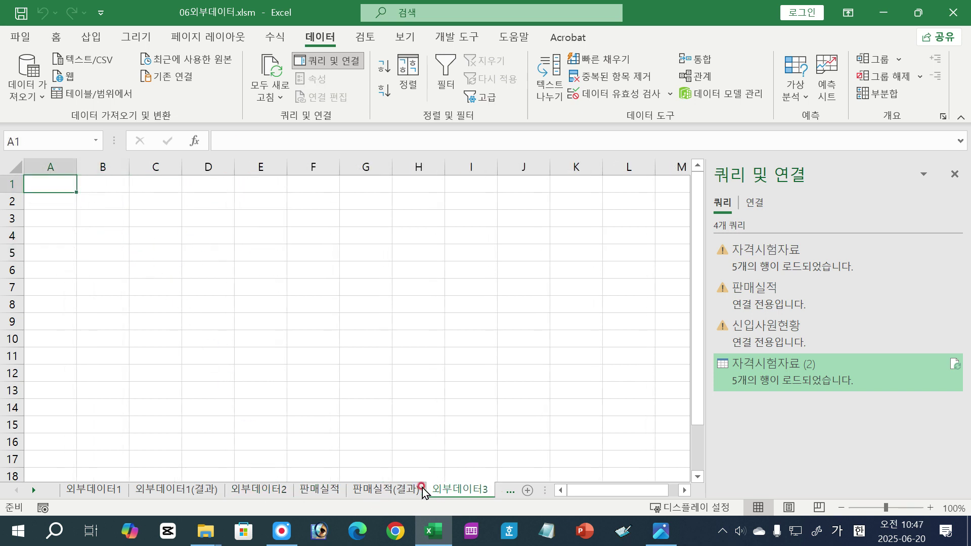
left_click(259, 491)
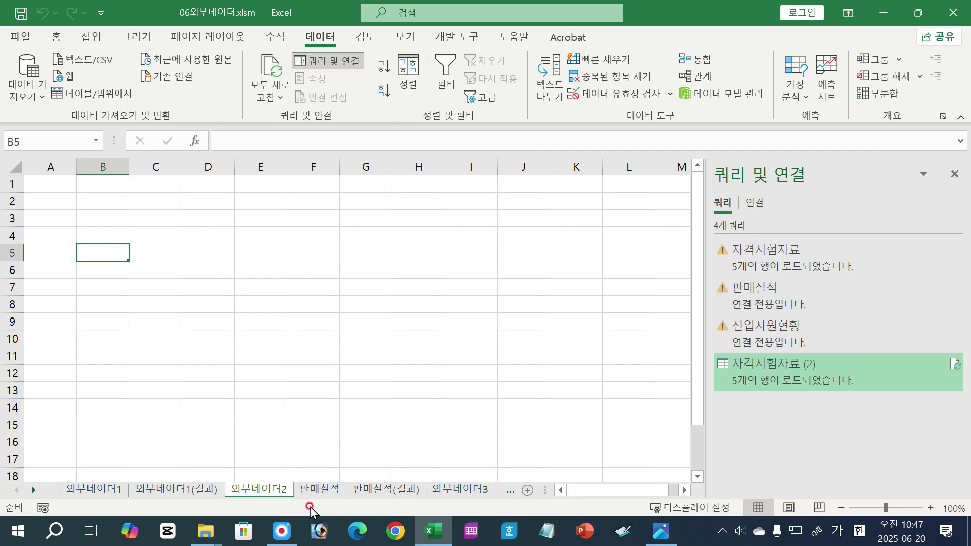
left_click(320, 490)
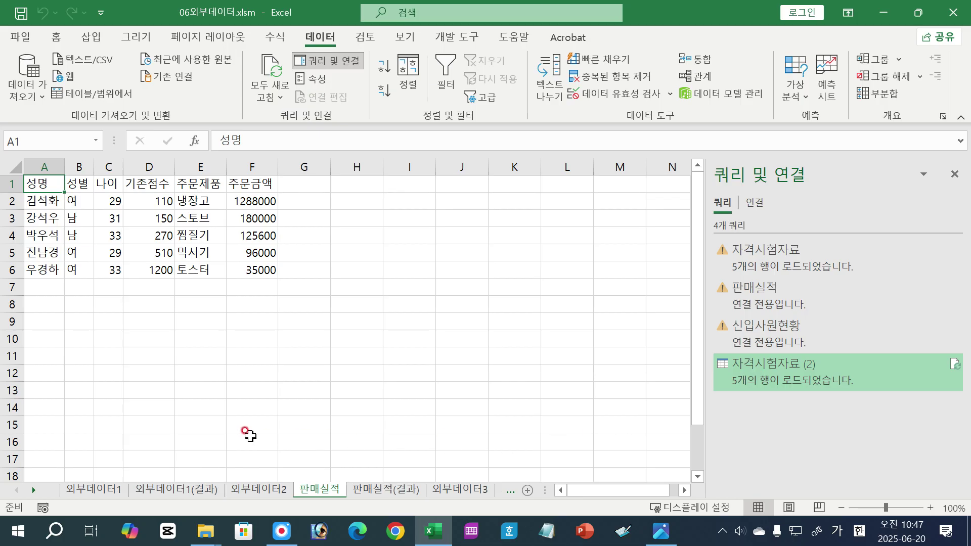
- Go to the 외부데이터3 sheet and read its import instructions in the 01-070.jpg textbook page in the photo viewer
left_click(444, 489)
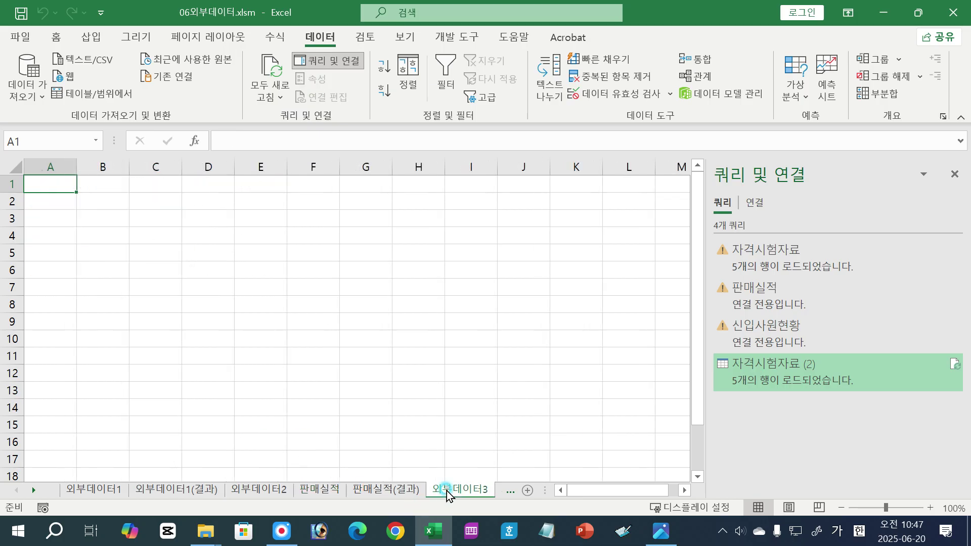
left_click(208, 287)
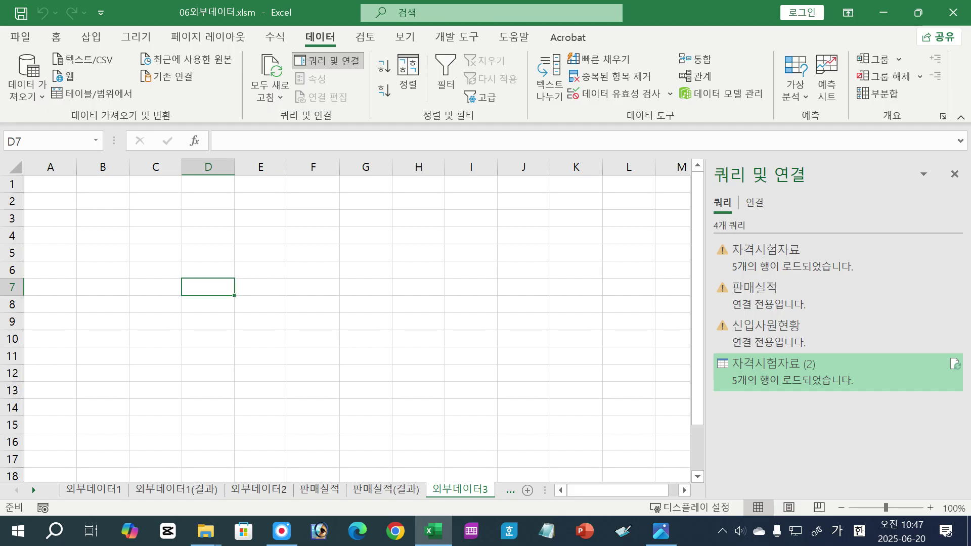
key("alt+Tab")
scroll(512, 195, "up", 2)
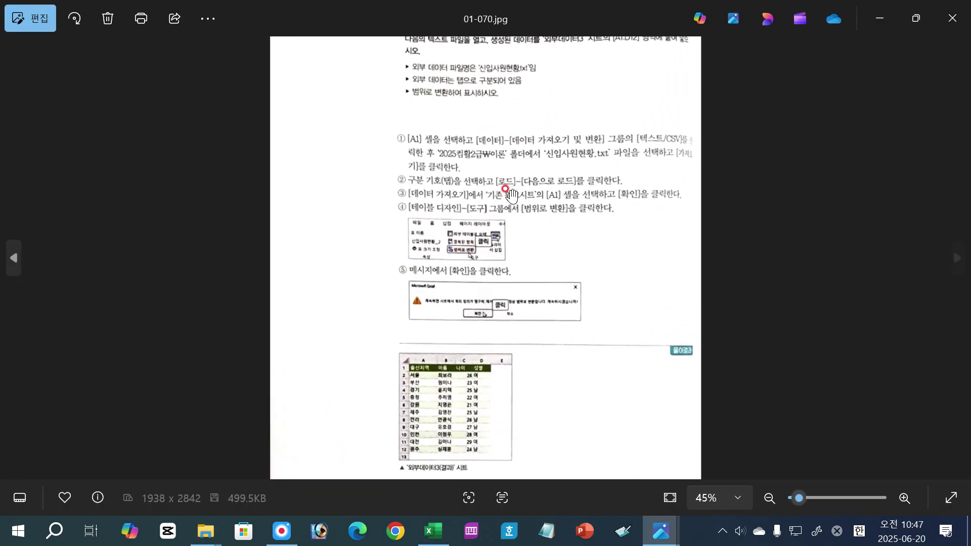
scroll(512, 195, "up", 4)
left_click_drag(477, 108, 393, 289)
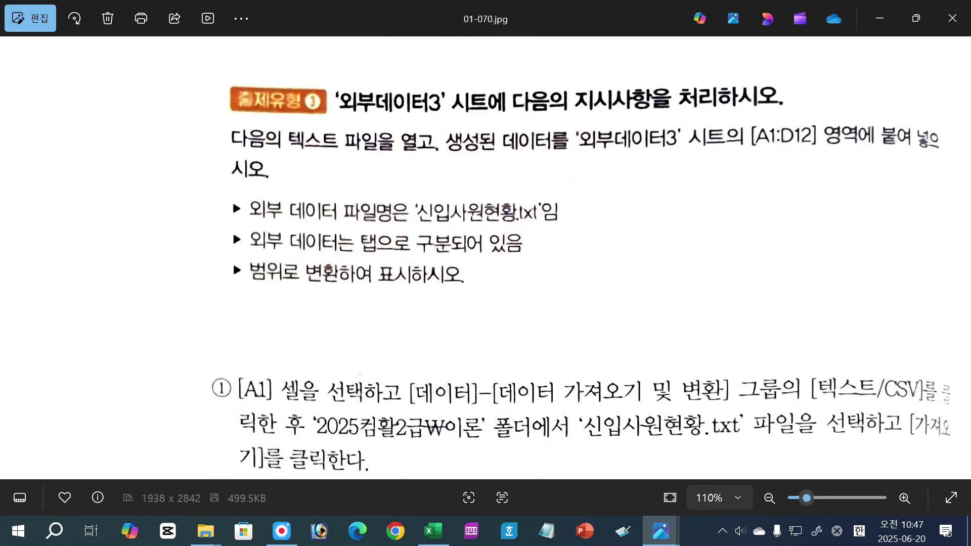
left_click(383, 298)
- Return to Excel, open 신입사원현황.txt through the text/CSV import on the 외부데이터3 sheet, and bring up the load options
left_click(434, 531)
left_click(220, 270)
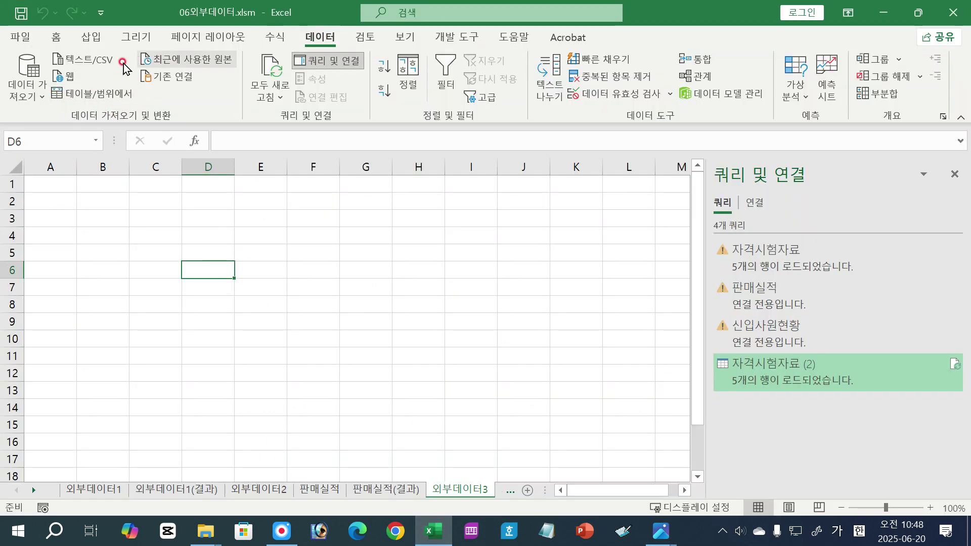
left_click(83, 66)
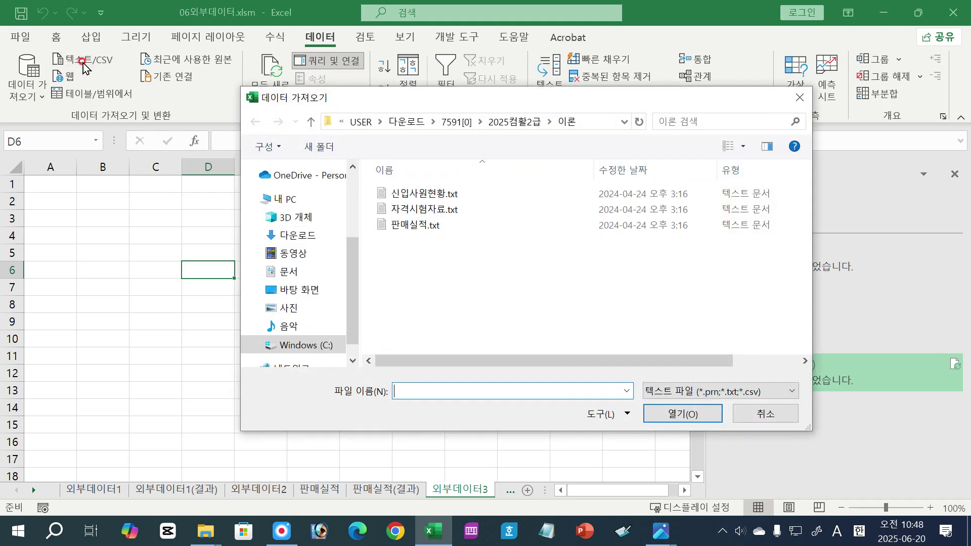
double_click(433, 194)
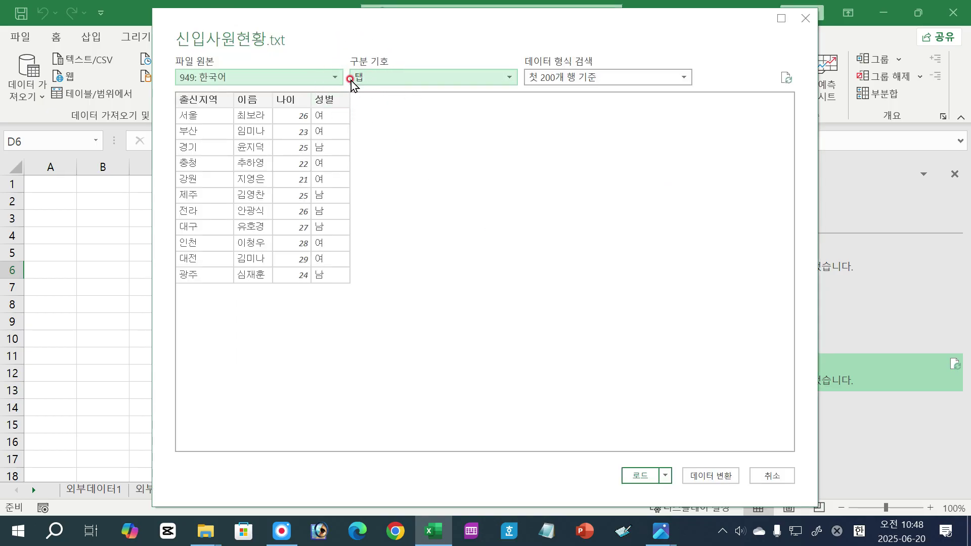
left_click(667, 476)
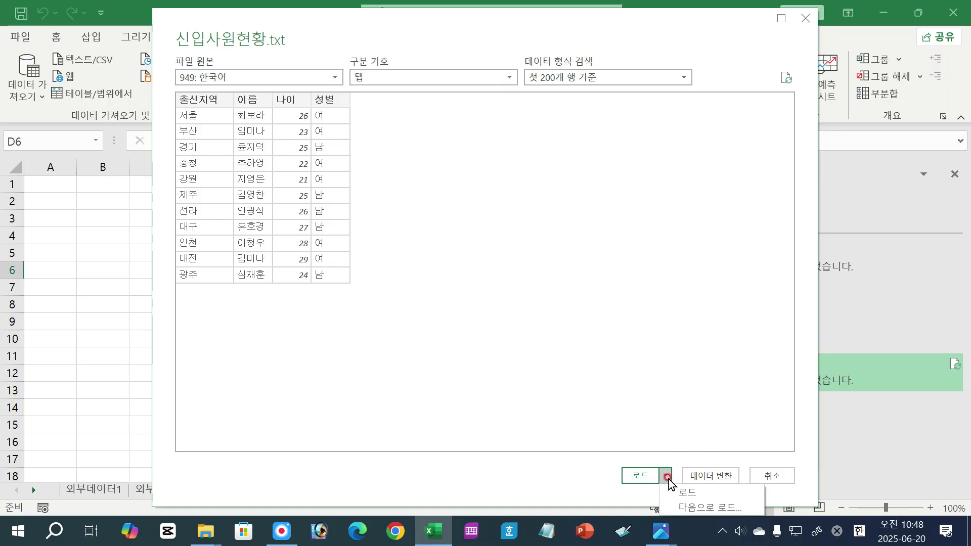
- Load the 신입사원현황.txt data as a table into the existing 외부데이터3 worksheet, starting at cell A1
left_click(683, 509)
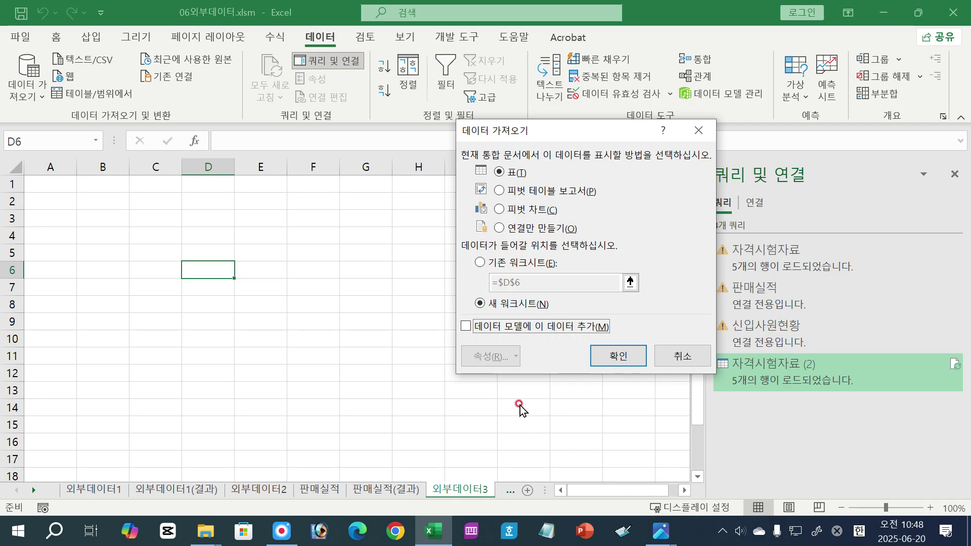
left_click(480, 262)
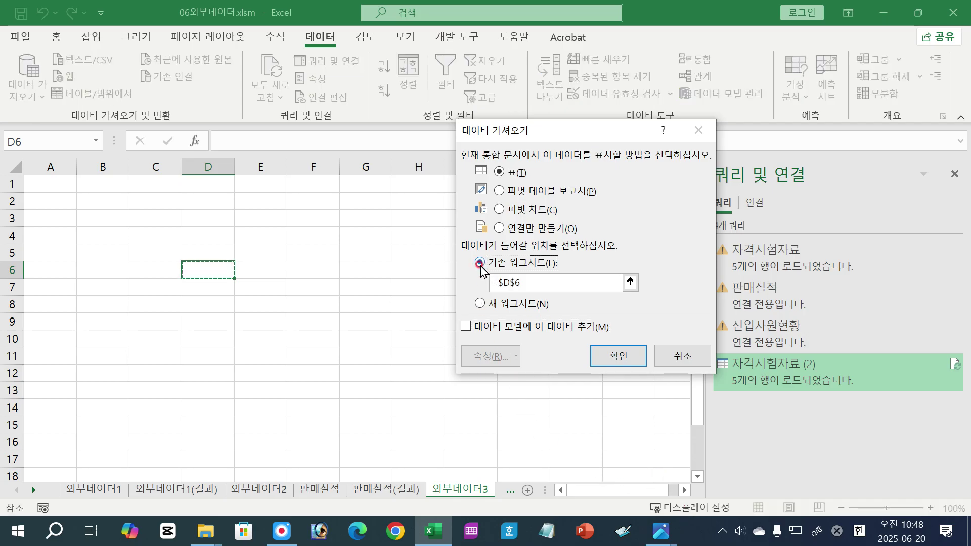
left_click(63, 183)
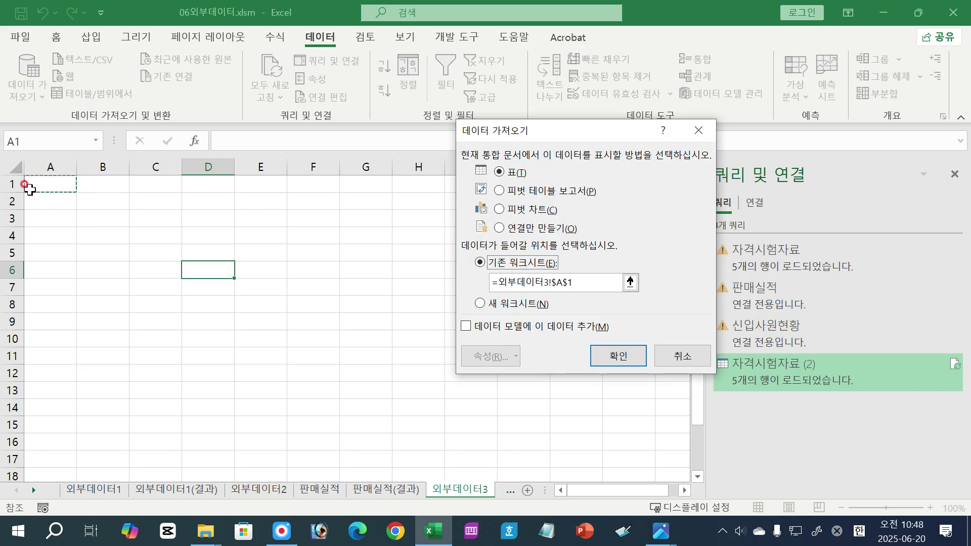
left_click(619, 355)
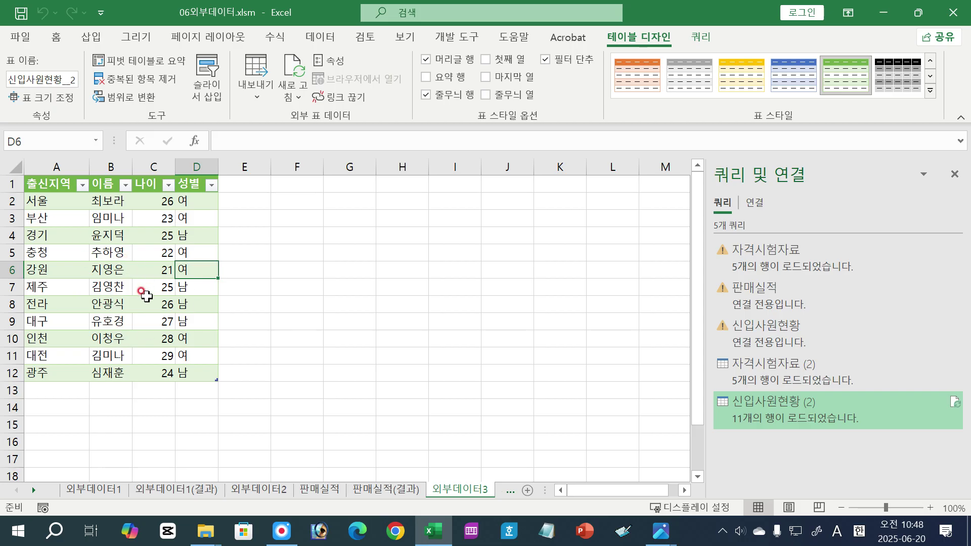
left_click(280, 299)
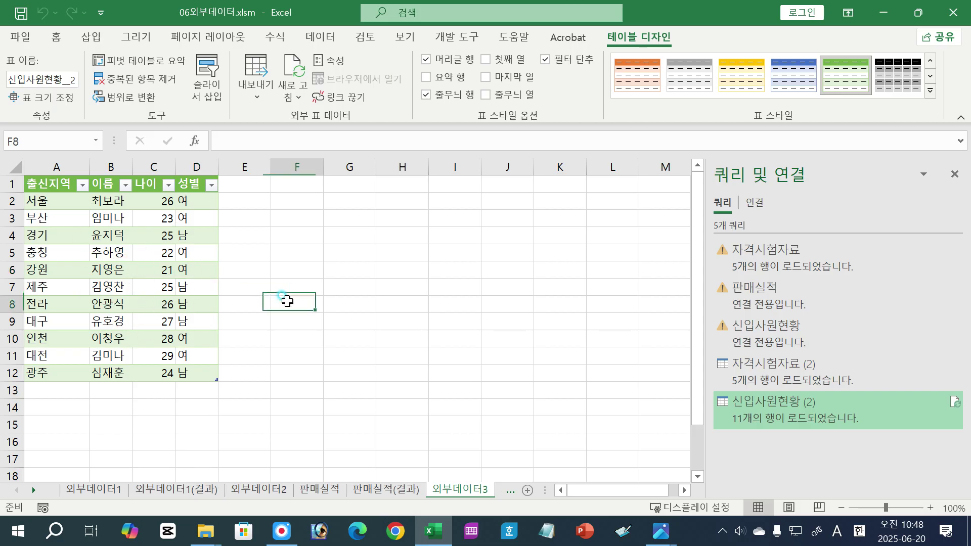
- Format A1:F6 on the 판매실적 sheet as an orange medium-style table with headers, removing its external connections
left_click(319, 489)
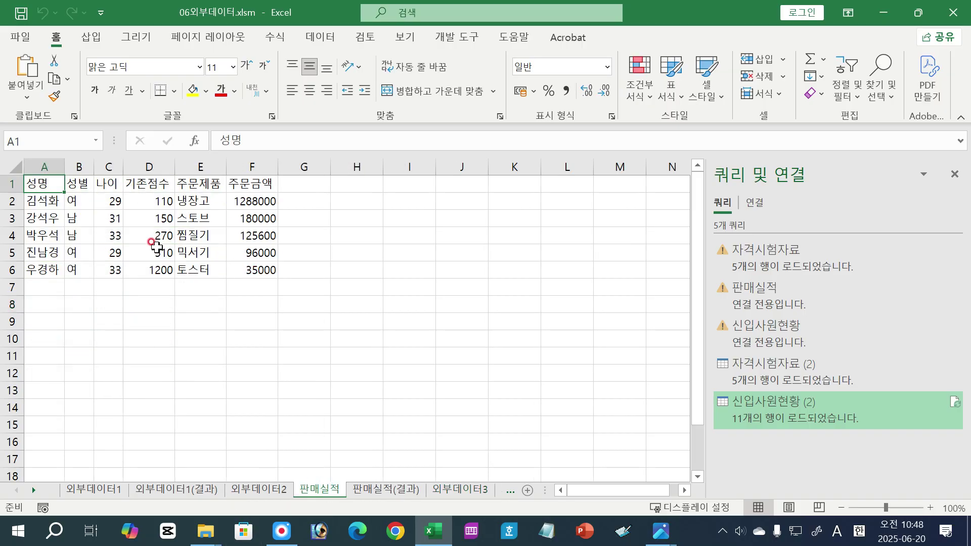
left_click_drag(45, 186, 238, 264)
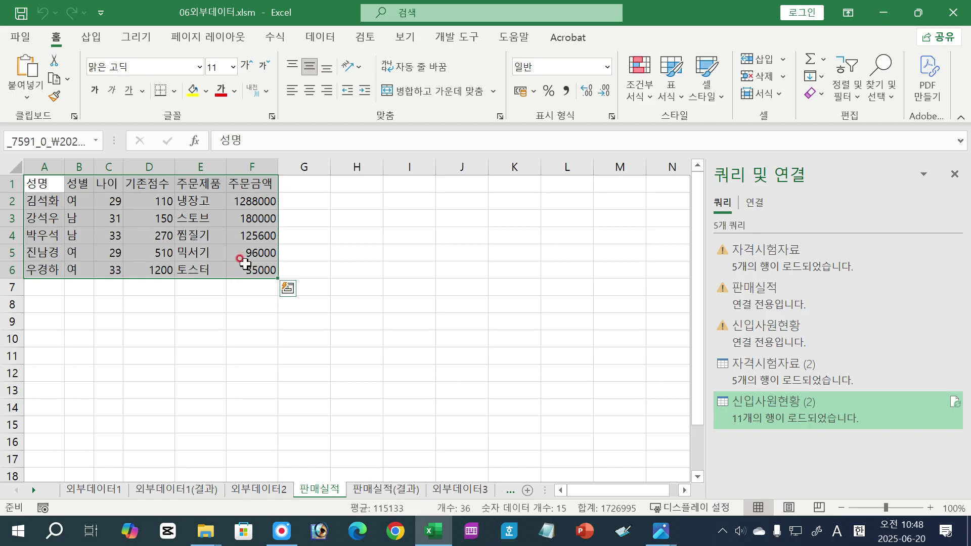
left_click(174, 91)
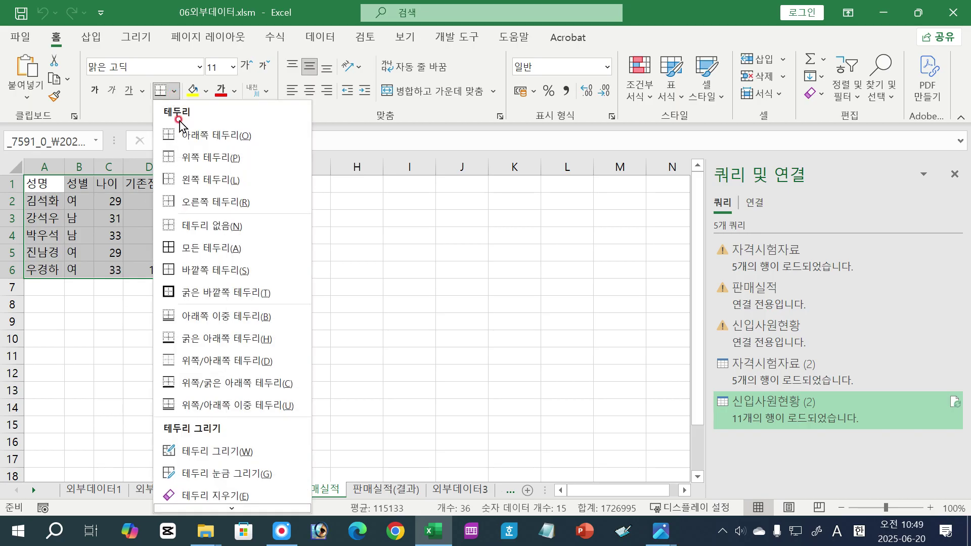
key("Escape")
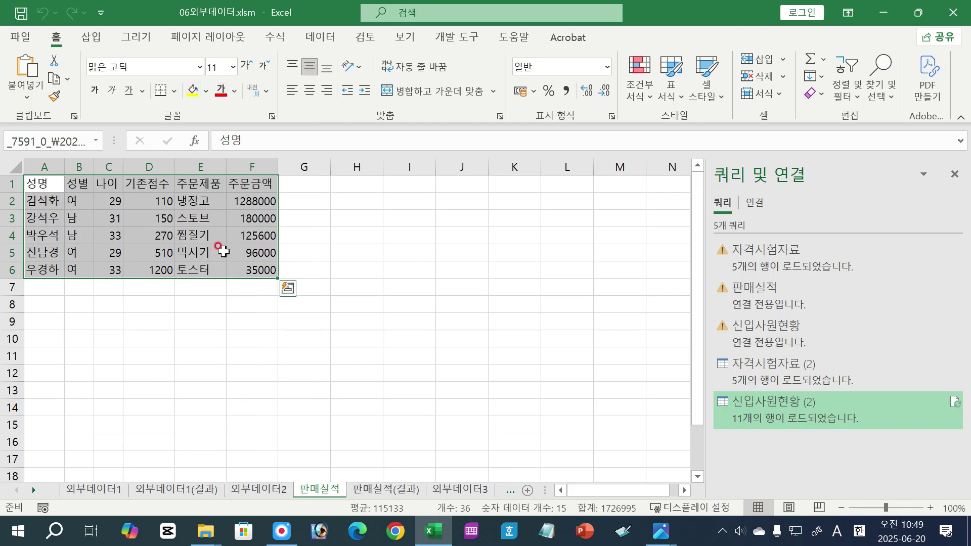
left_click(672, 90)
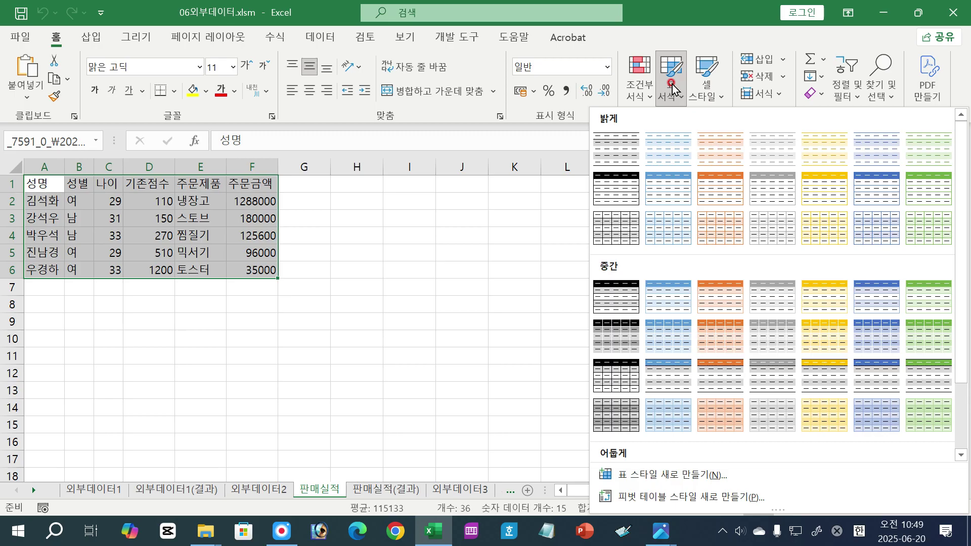
left_click(715, 294)
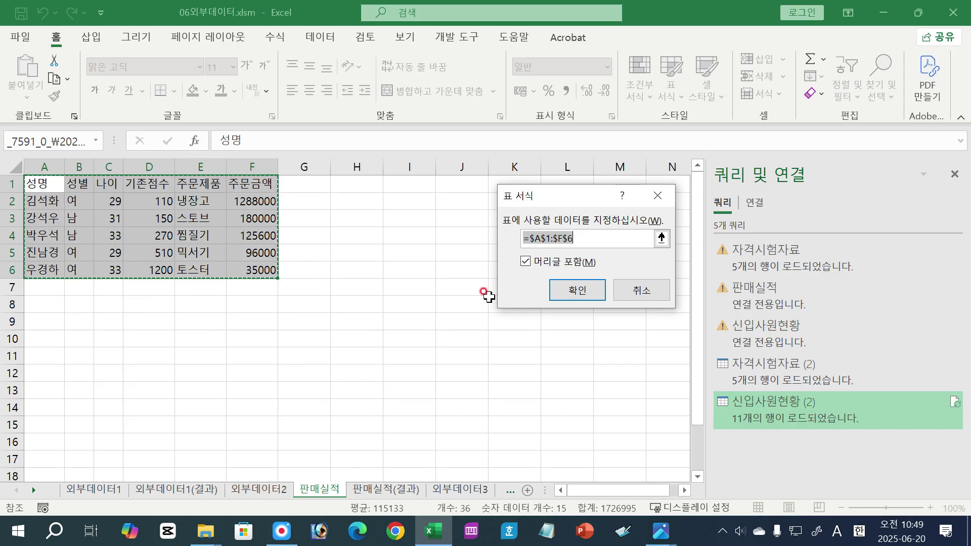
left_click(583, 295)
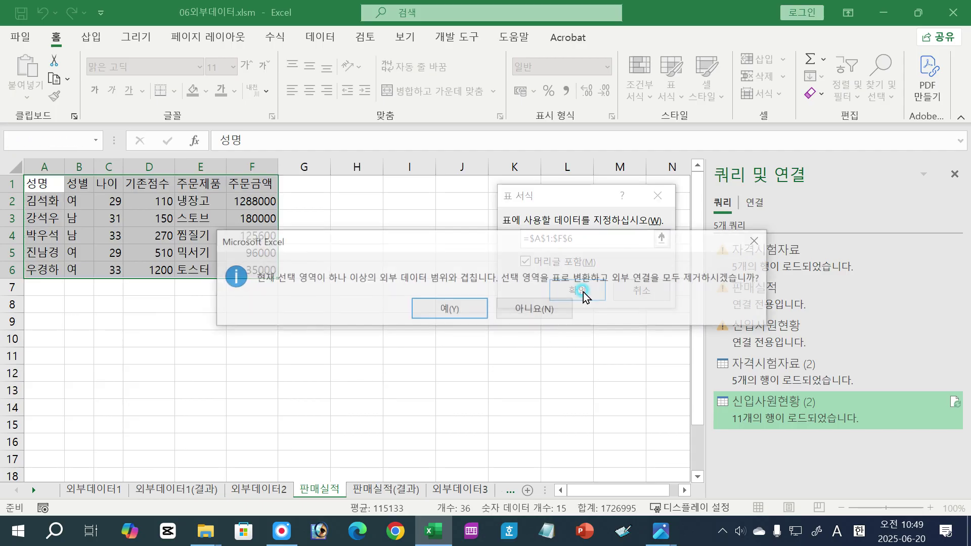
left_click(437, 311)
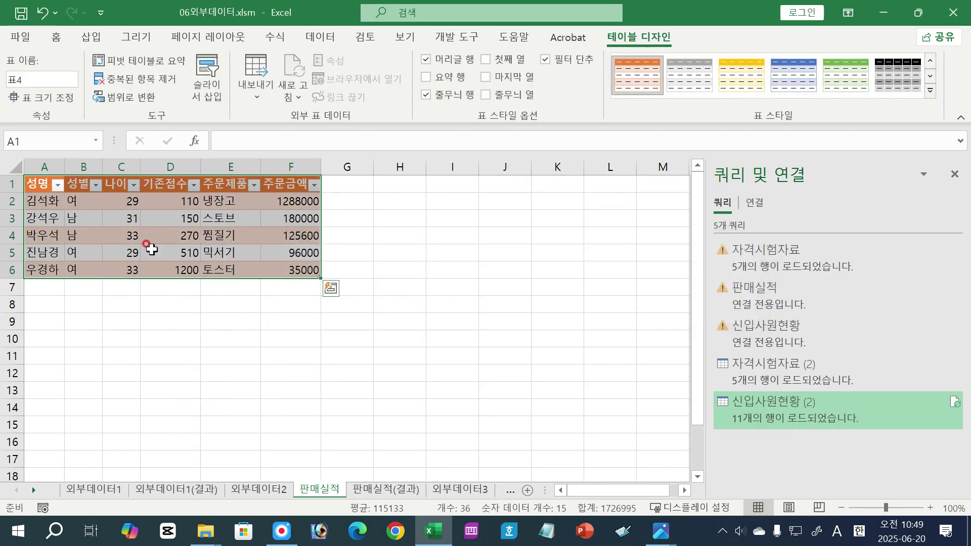
left_click(242, 231)
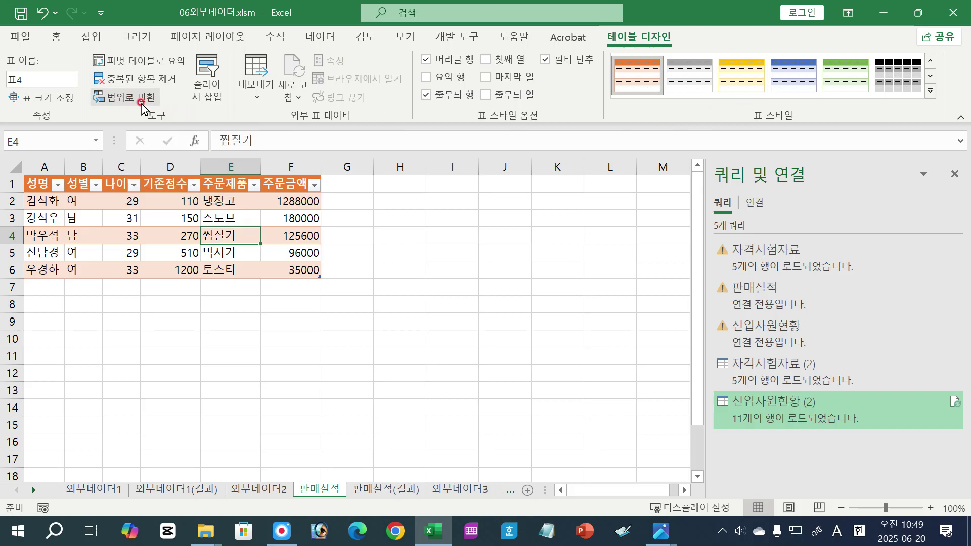
left_click(229, 354)
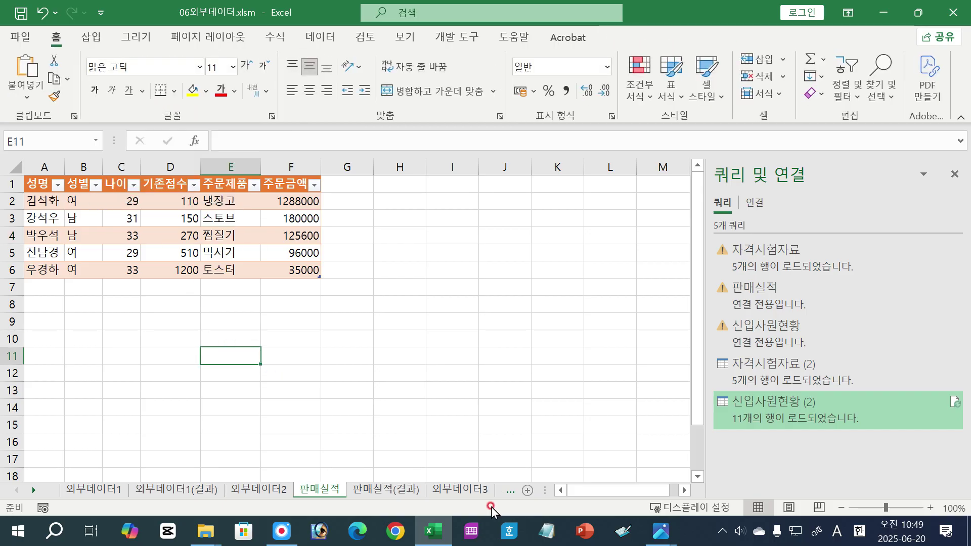
- Apply the orange table style to the imported table on the 외부데이터3 sheet
left_click(449, 494)
left_click(111, 236)
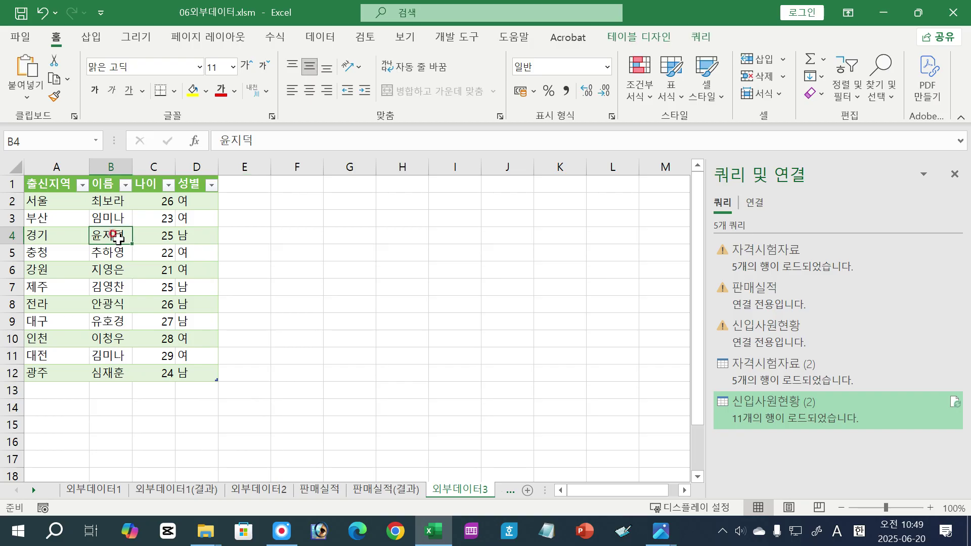
left_click(660, 38)
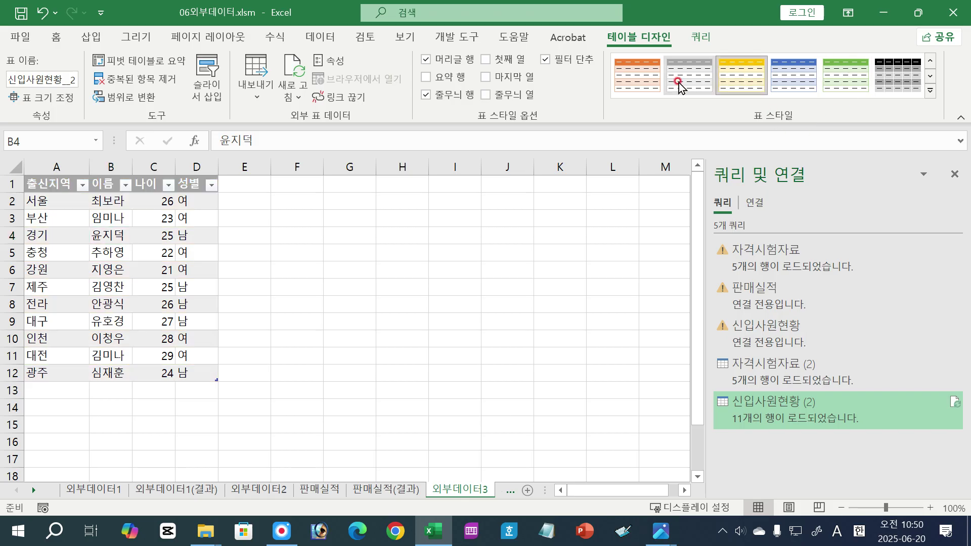
left_click(633, 90)
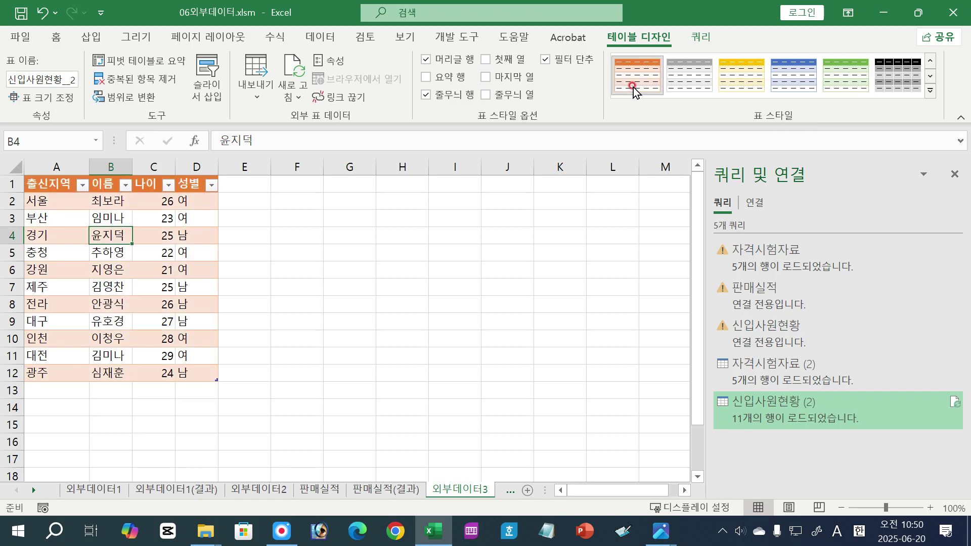
- Turn off the table's filter buttons and header row, then switch the header row back on
left_click(545, 59)
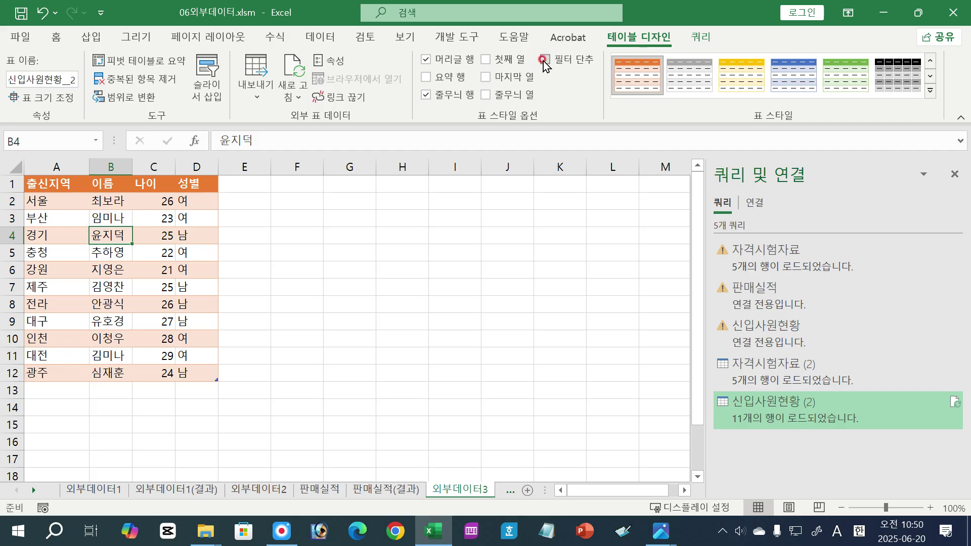
left_click(427, 61)
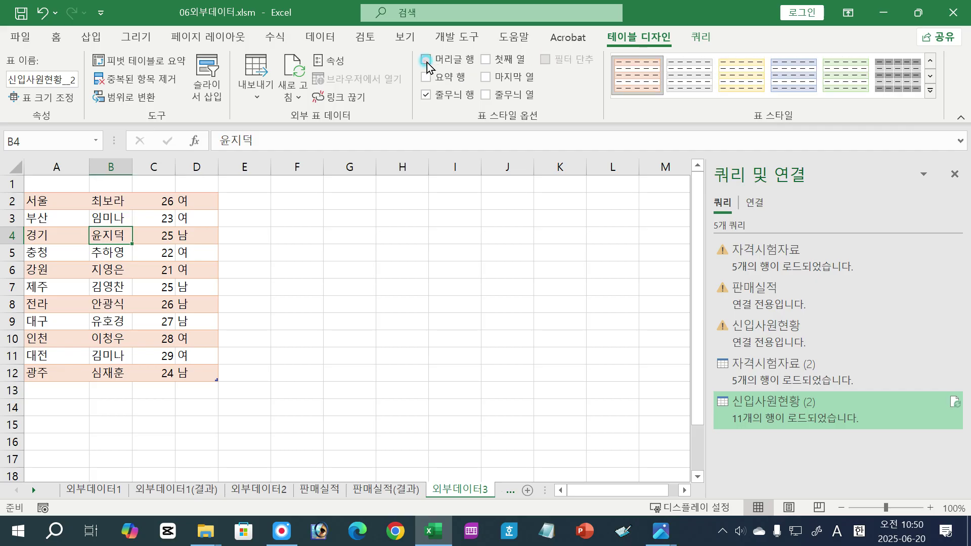
left_click(426, 61)
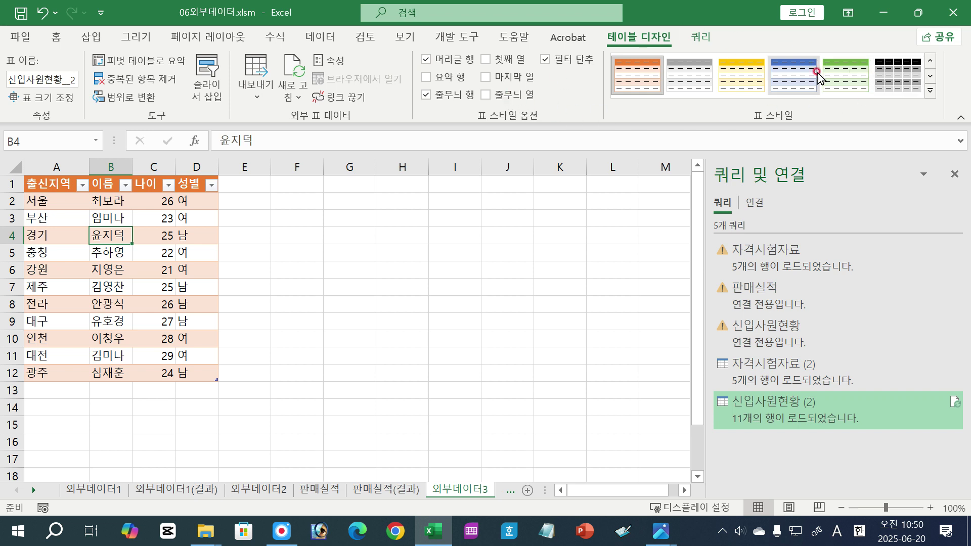
- Convert the 외부데이터3 table to a normal range, accepting permanent removal of its query definition
left_click(119, 99)
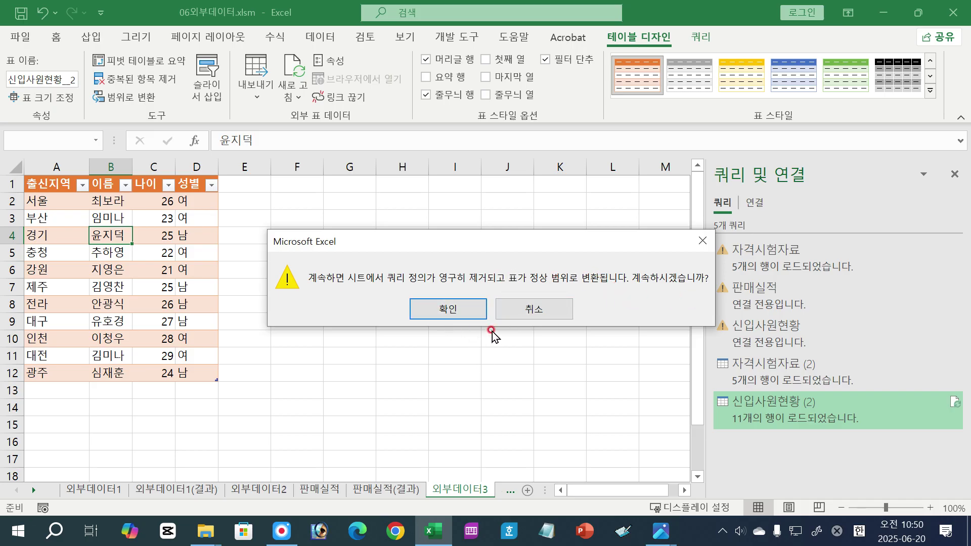
left_click(447, 309)
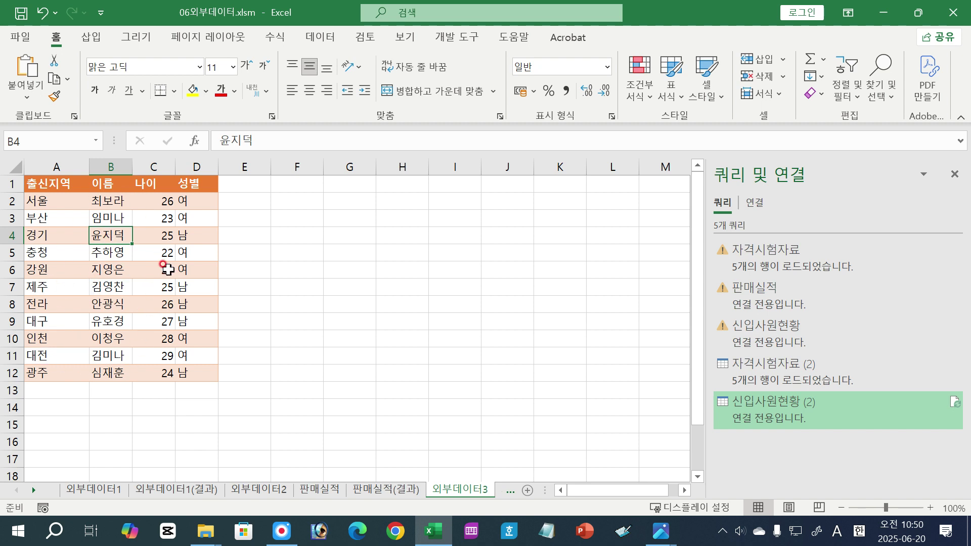
- Undo the table formatting on the 판매실적 sheet and return to the 외부데이터3 sheet
left_click(41, 14)
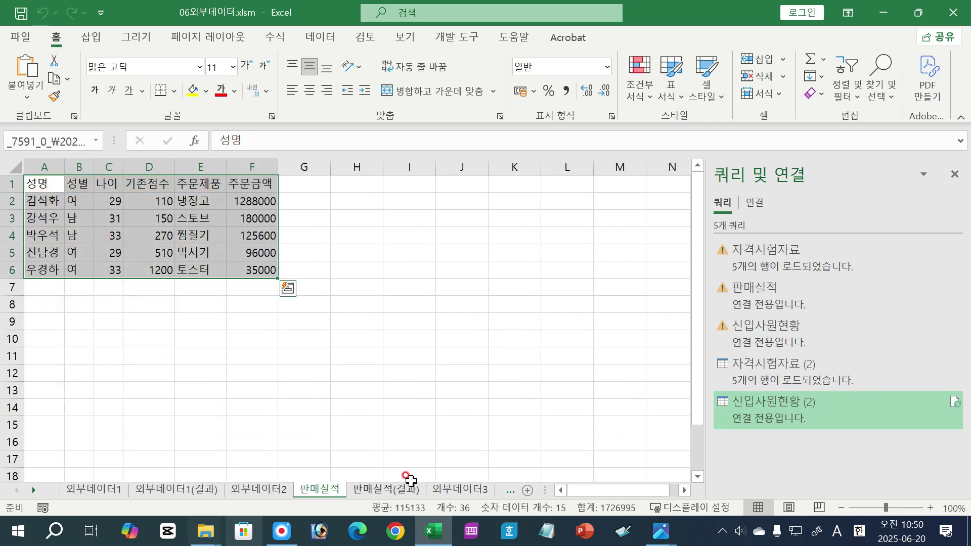
left_click(442, 491)
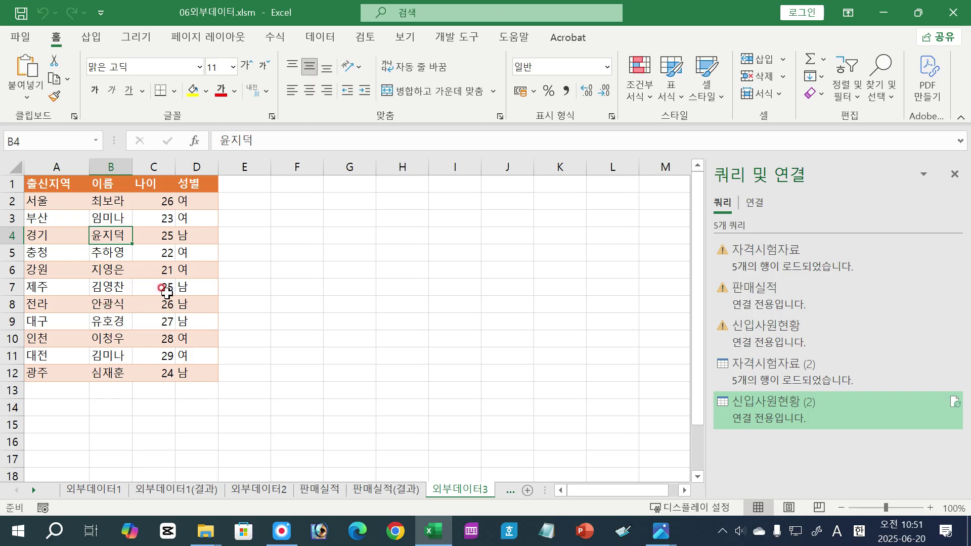
left_click(128, 256)
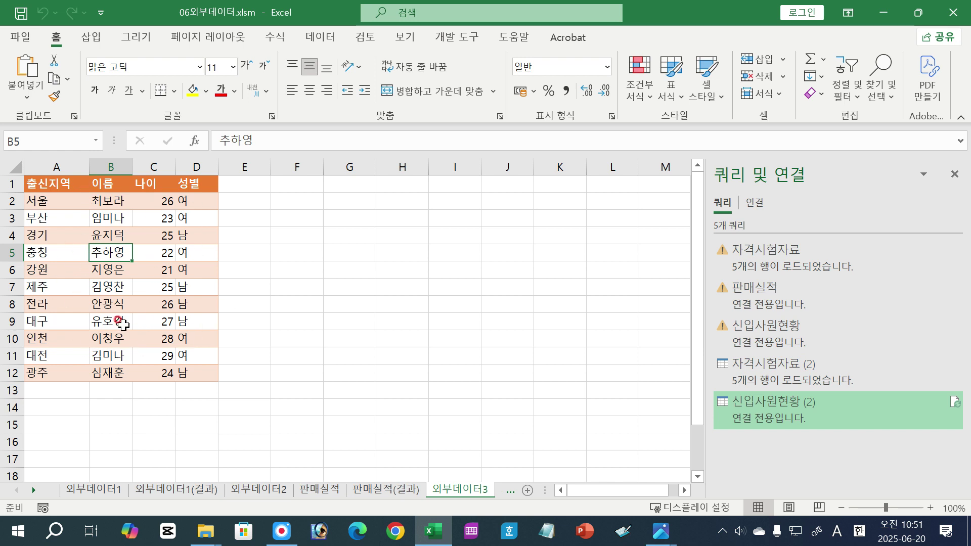
left_click(345, 319)
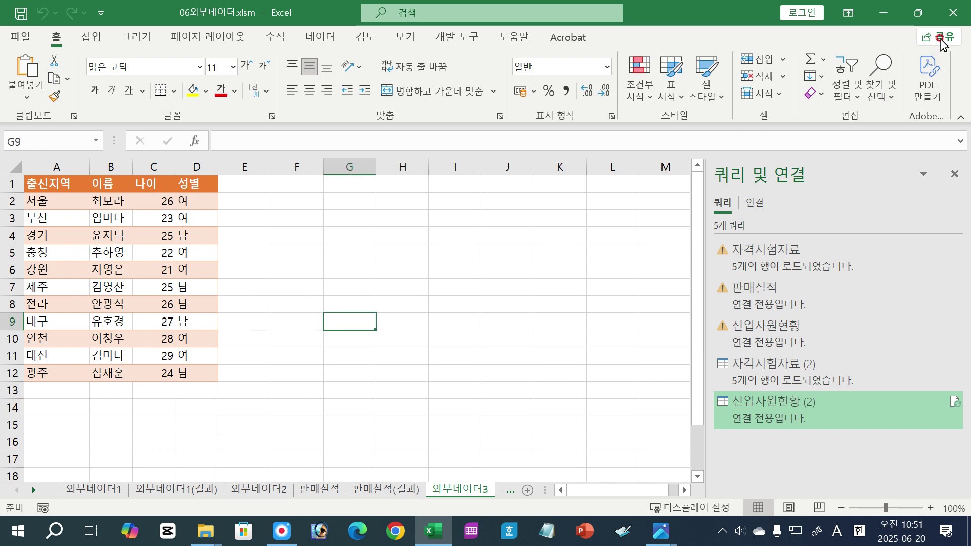
- Close the workbook without saving and reopen 06외부데이터.xlsm from the recent files
left_click(953, 12)
left_click(485, 308)
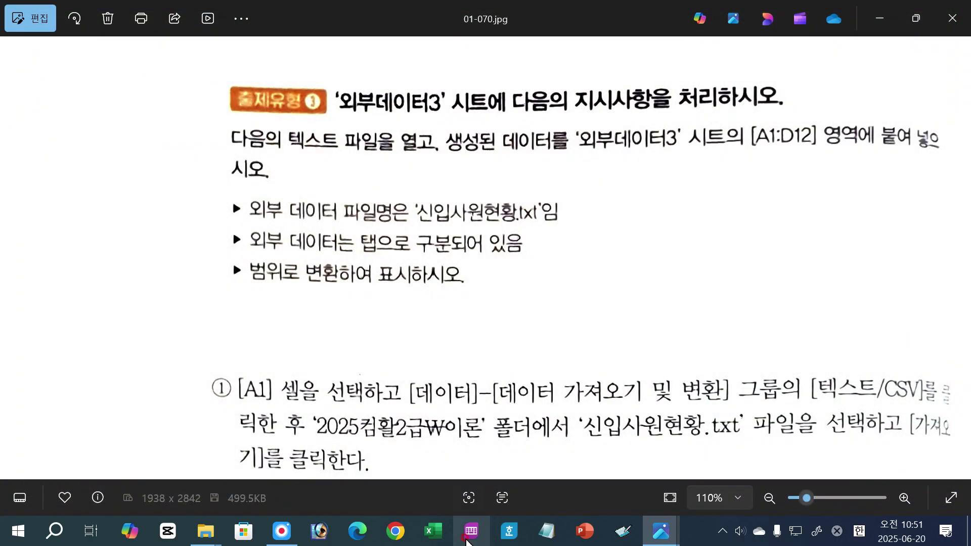
right_click(433, 540)
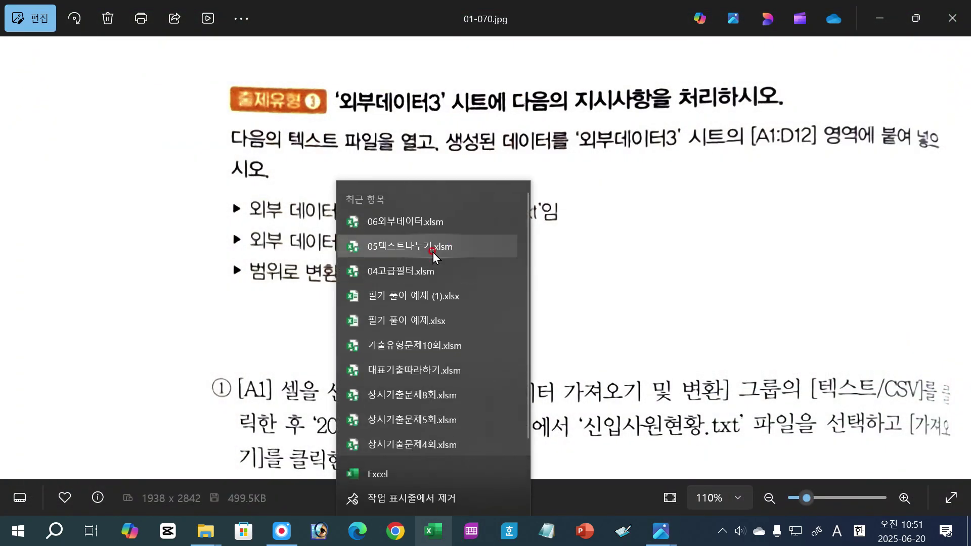
left_click(430, 223)
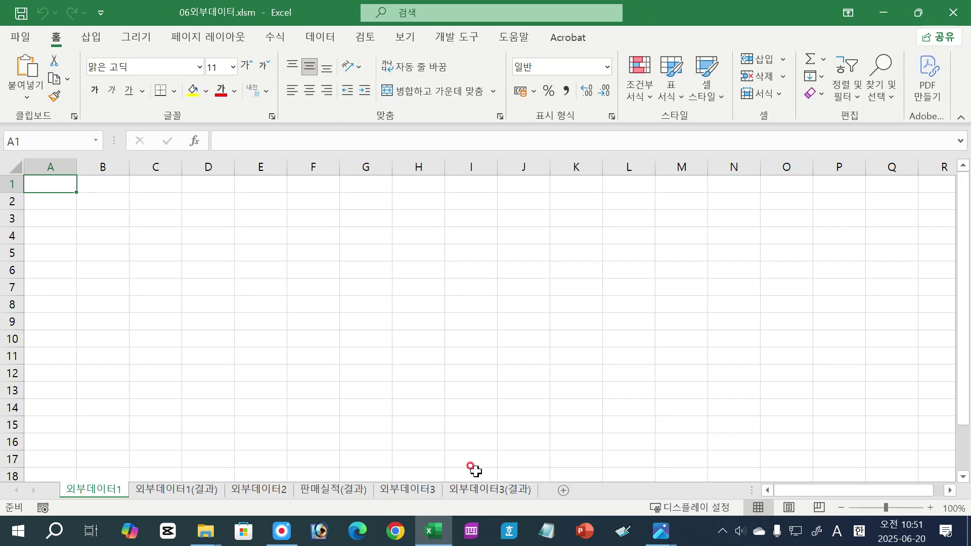
- Open the 외부데이터3 sheet and select cell D4
left_click(420, 493)
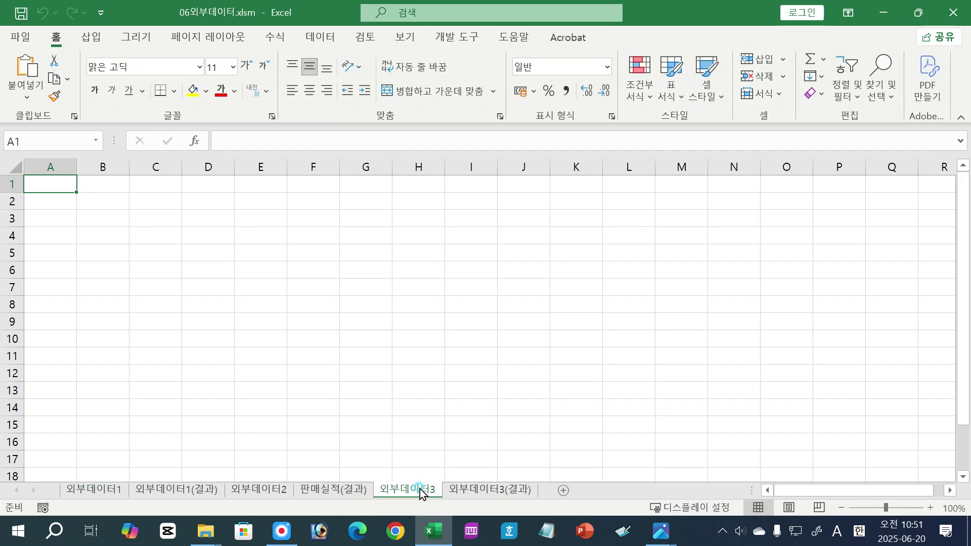
left_click(183, 234)
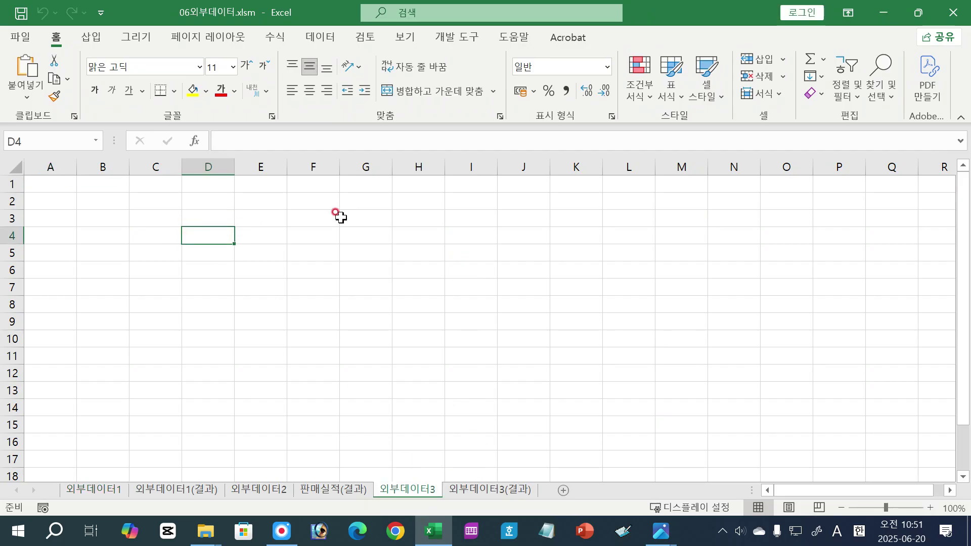
left_click(317, 39)
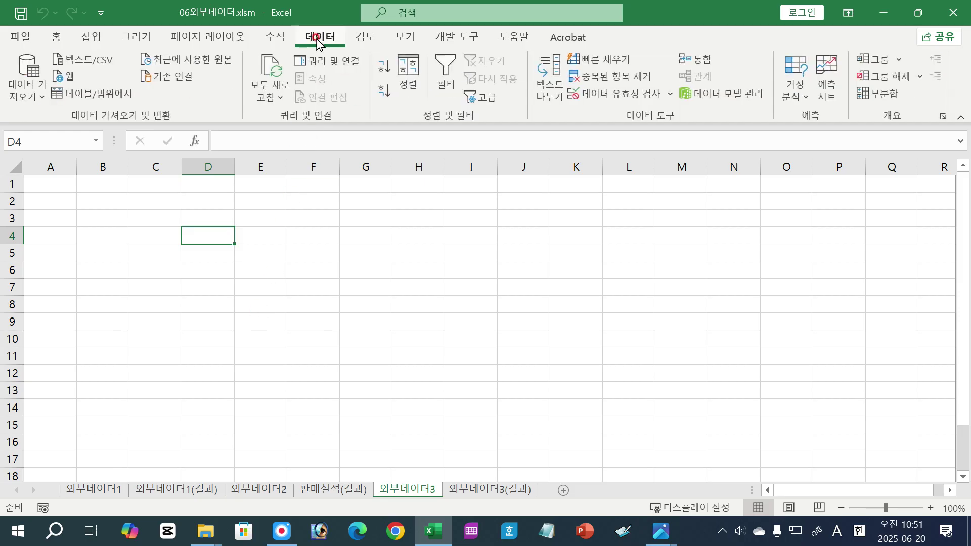
left_click(75, 61)
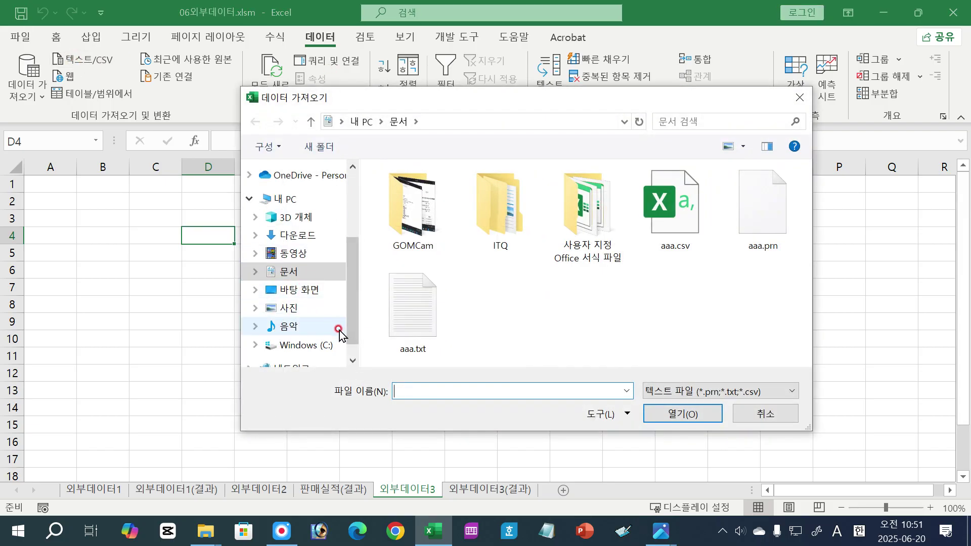
left_click(297, 290)
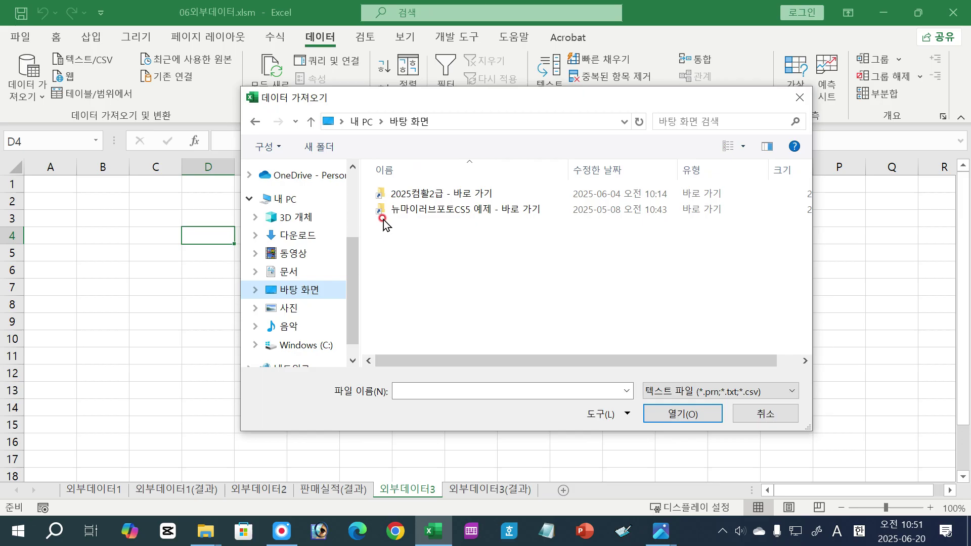
double_click(396, 195)
double_click(413, 274)
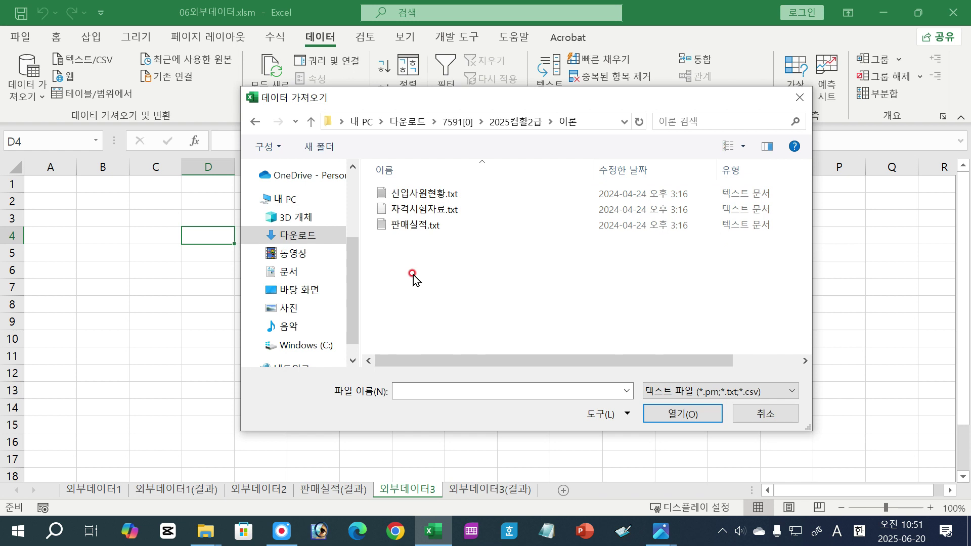
double_click(421, 226)
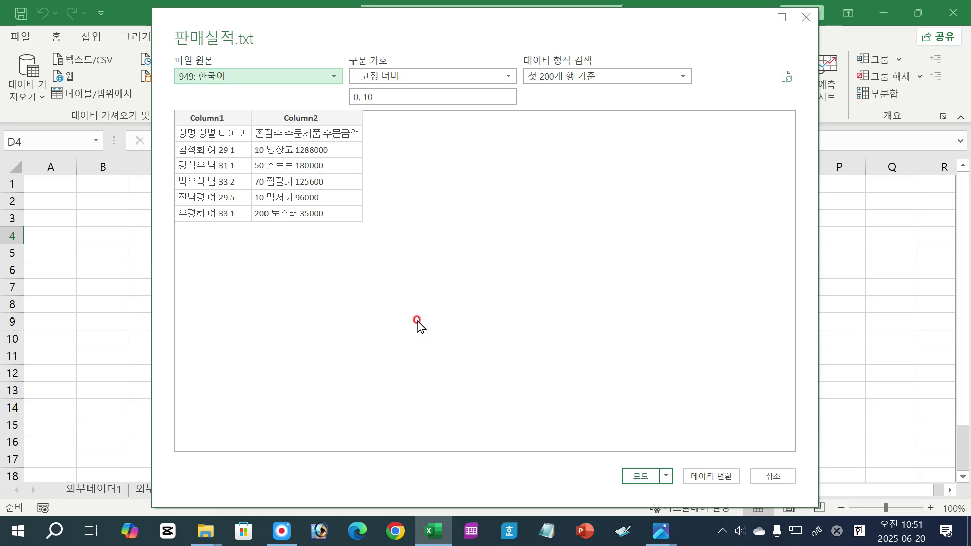
left_click(773, 476)
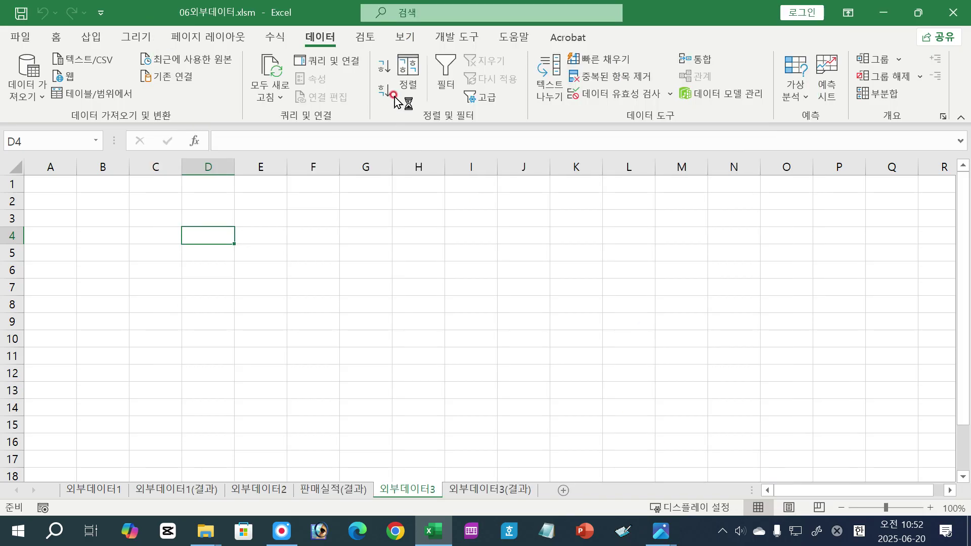
- Open the tab-delimited 신입사원현황.txt from the 이론 folder for import and choose to load it to a specified location
left_click(95, 60)
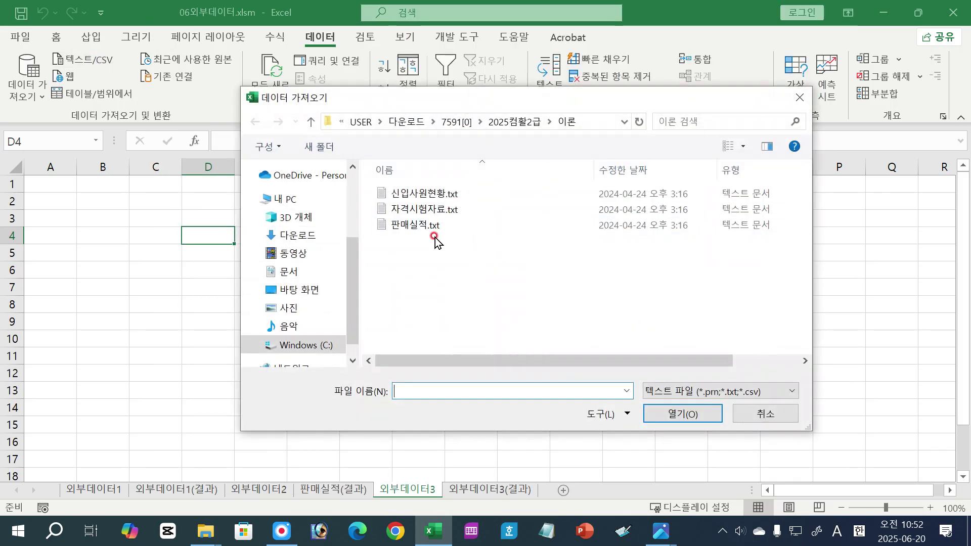
double_click(420, 196)
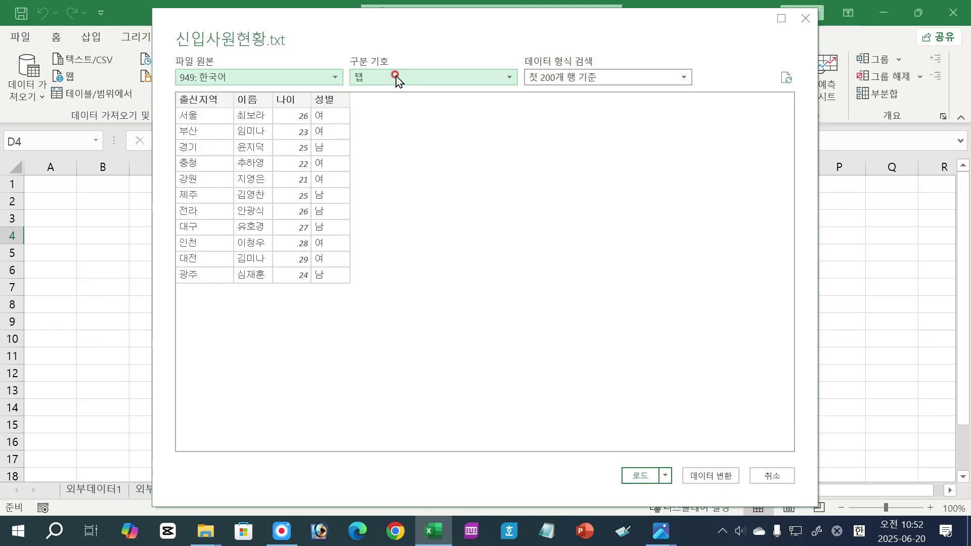
left_click(669, 477)
left_click(671, 507)
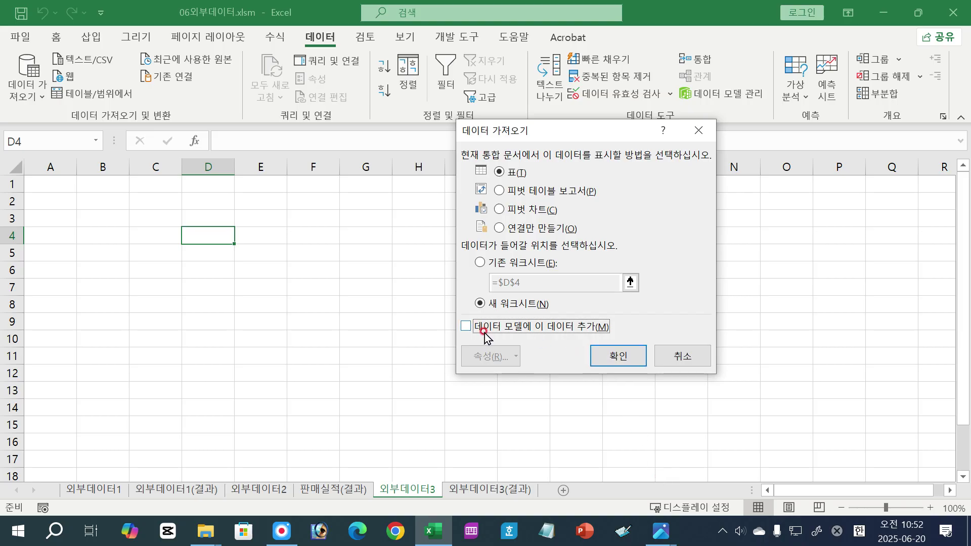
- Load the data as a table in the existing worksheet at cell A1 of 외부데이터3, checking the target range in the 01-070.jpg task image
left_click(489, 263)
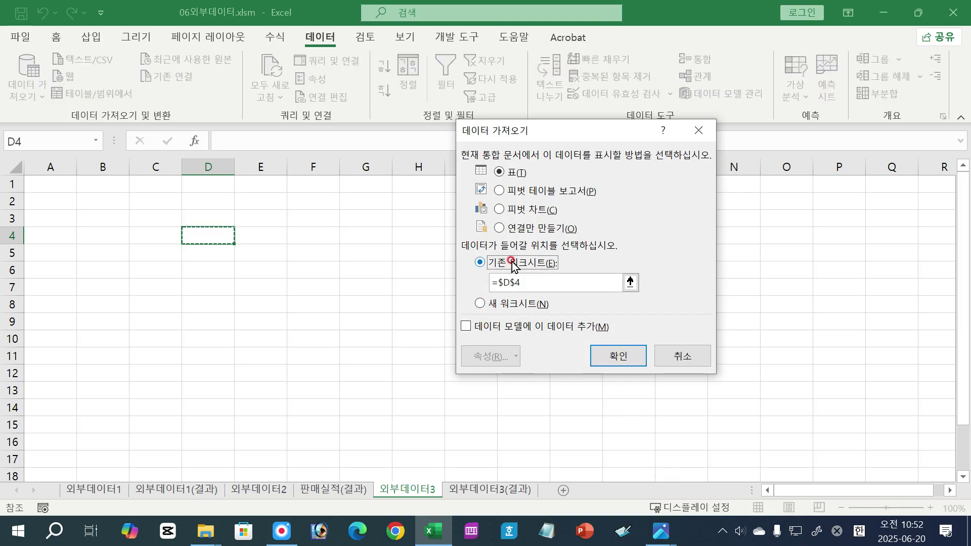
left_click(48, 184)
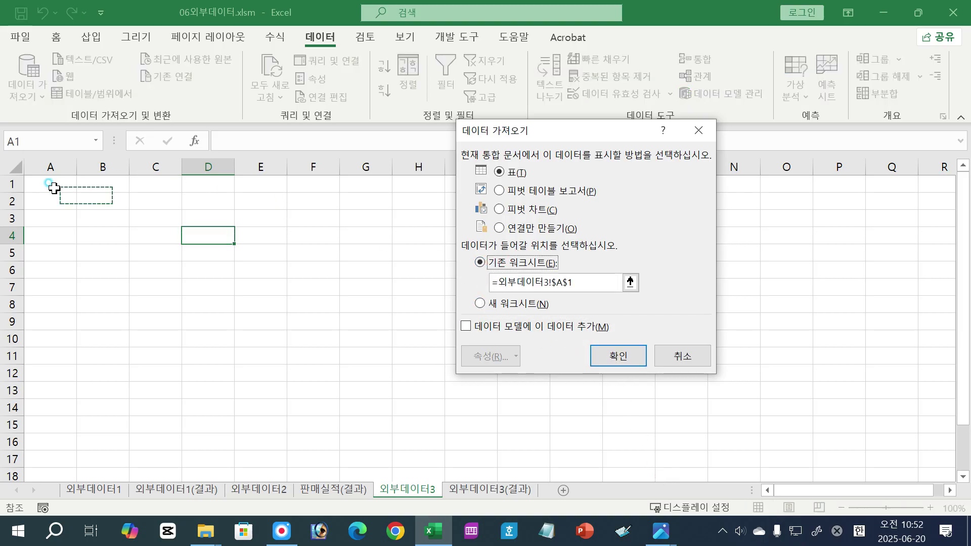
mouse_move(662, 531)
left_click(703, 477)
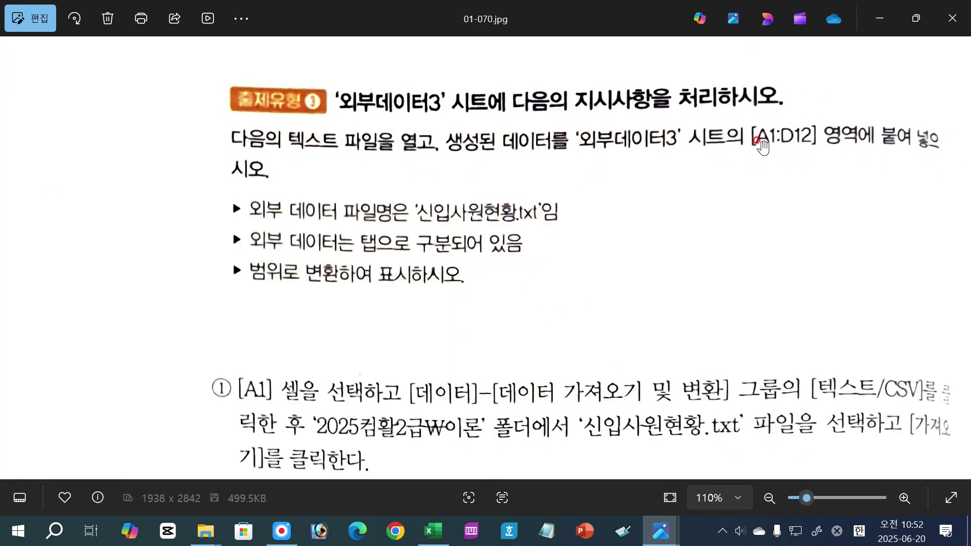
left_click(434, 532)
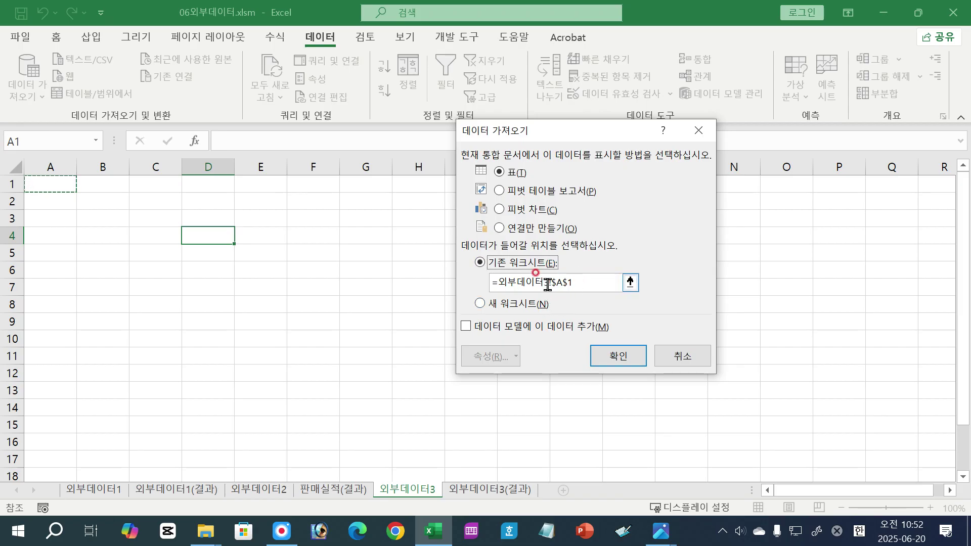
mouse_move(552, 283)
left_mouse_down()
mouse_move(500, 283)
mouse_move(551, 273)
mouse_move(554, 289)
left_mouse_up()
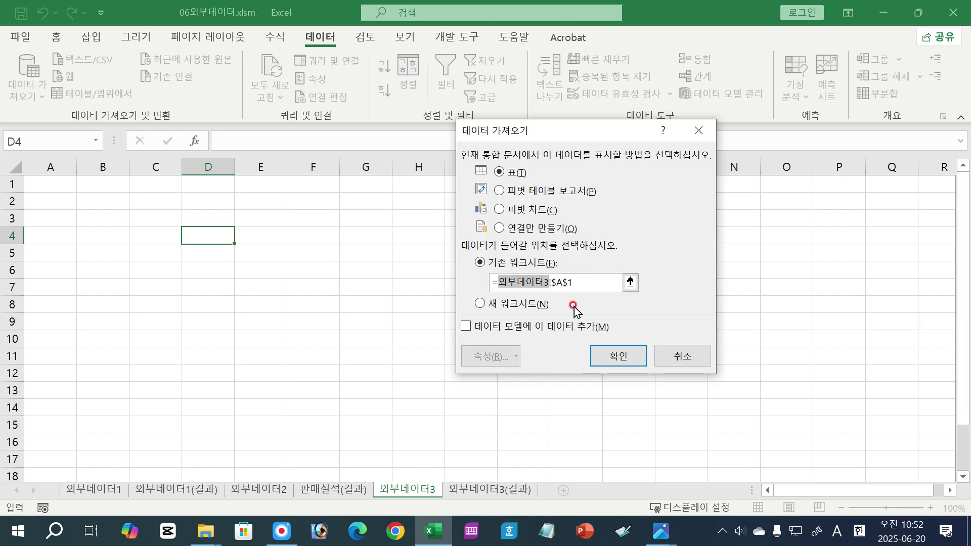
left_click(620, 357)
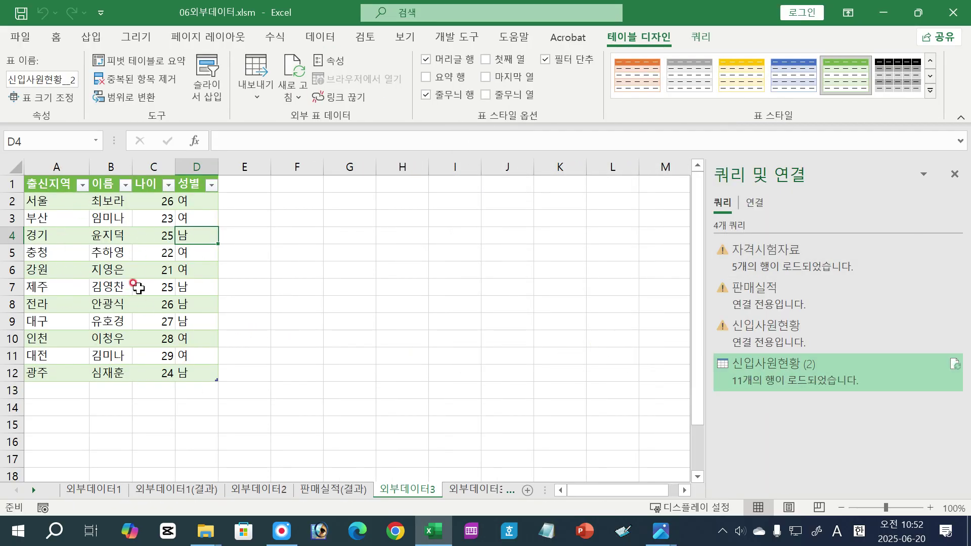
- Convert the imported new-employee table at A1:D12 to a normal range
left_click(134, 101)
left_click(443, 308)
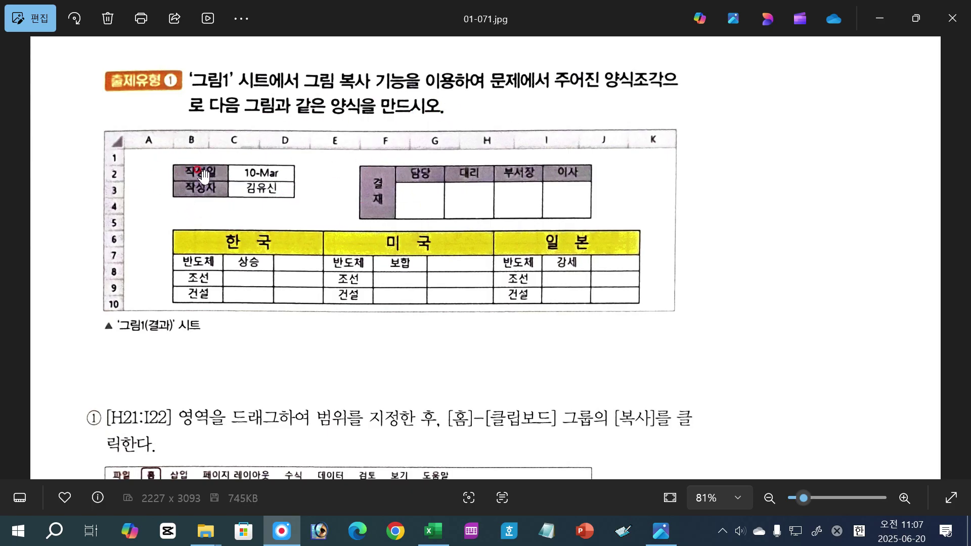
- Switch to the 07그림복사.xlsm workbook in Excel and copy the 작성일/작성자 block H21:I22 on the 그림1 sheet
left_click(434, 536)
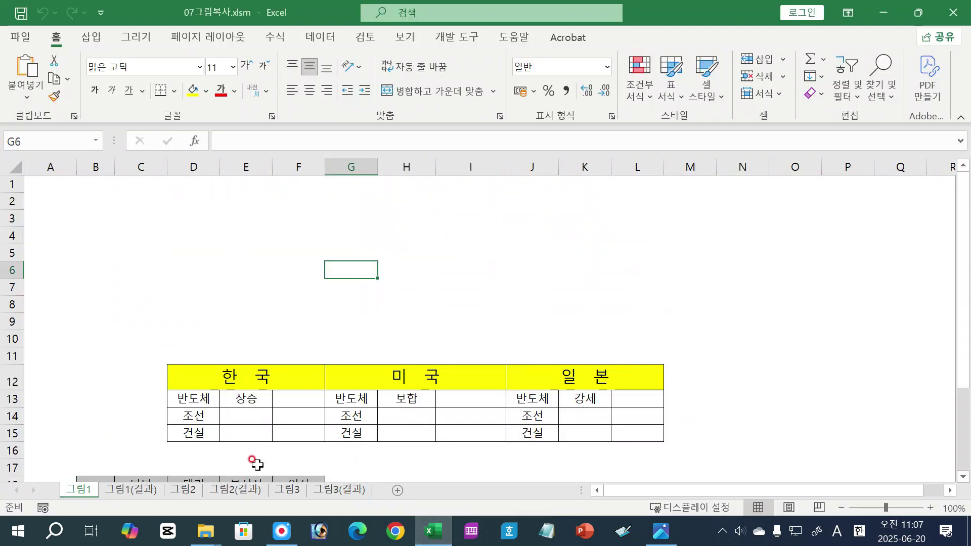
scroll(365, 396, "down", 4)
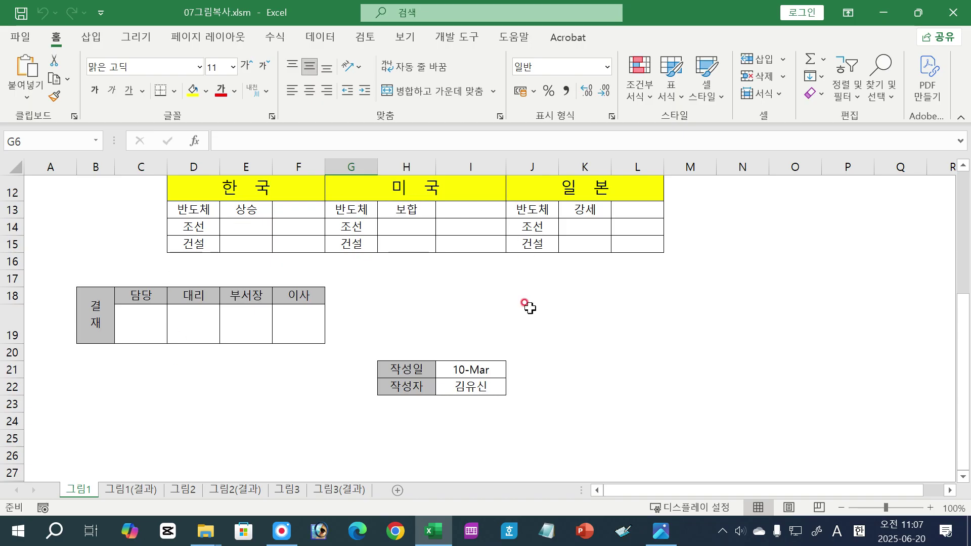
left_click_drag(383, 370, 454, 387)
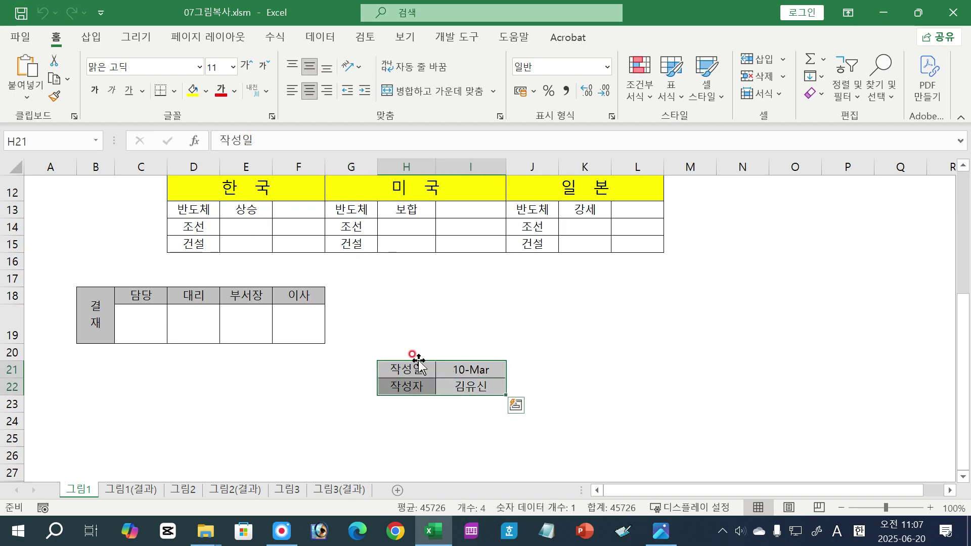
scroll(413, 356, "up", 4)
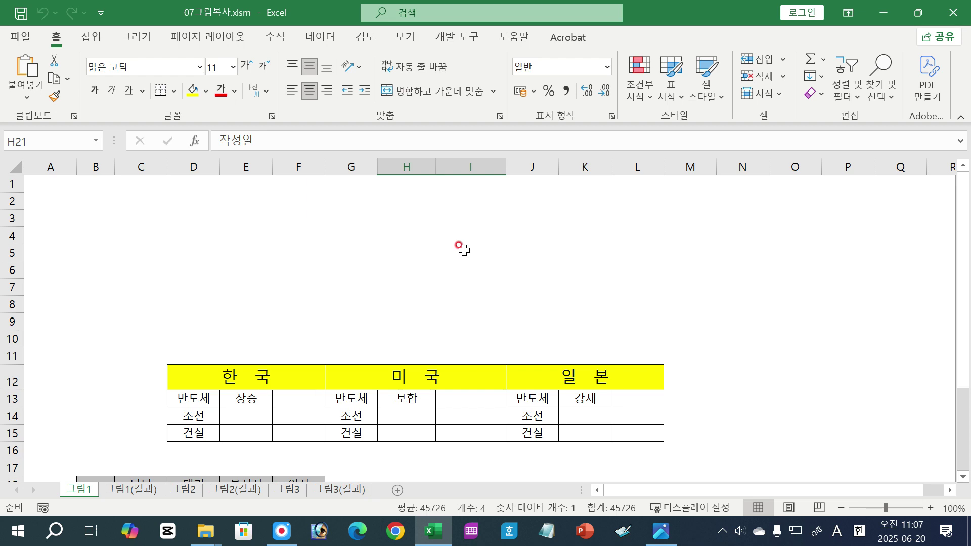
scroll(462, 248, "down", 4)
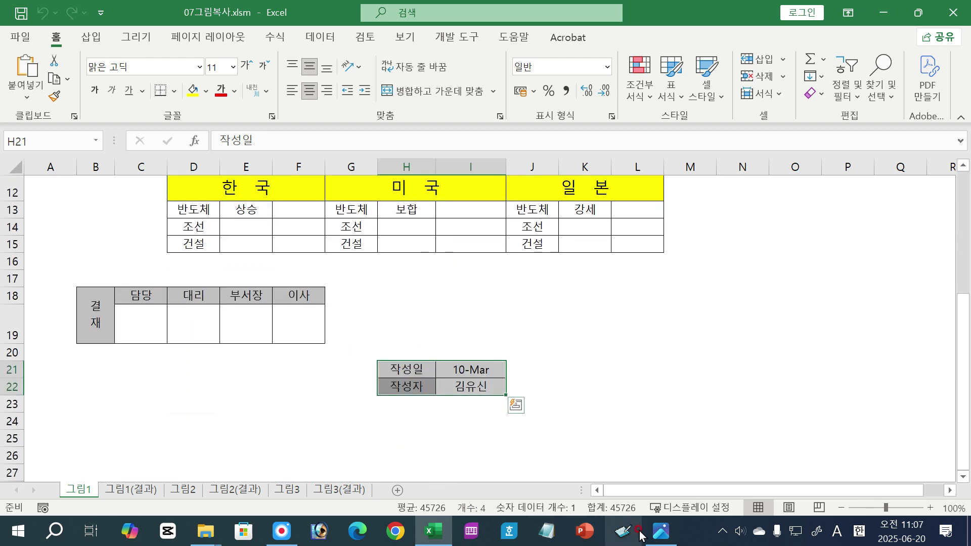
left_click(660, 531)
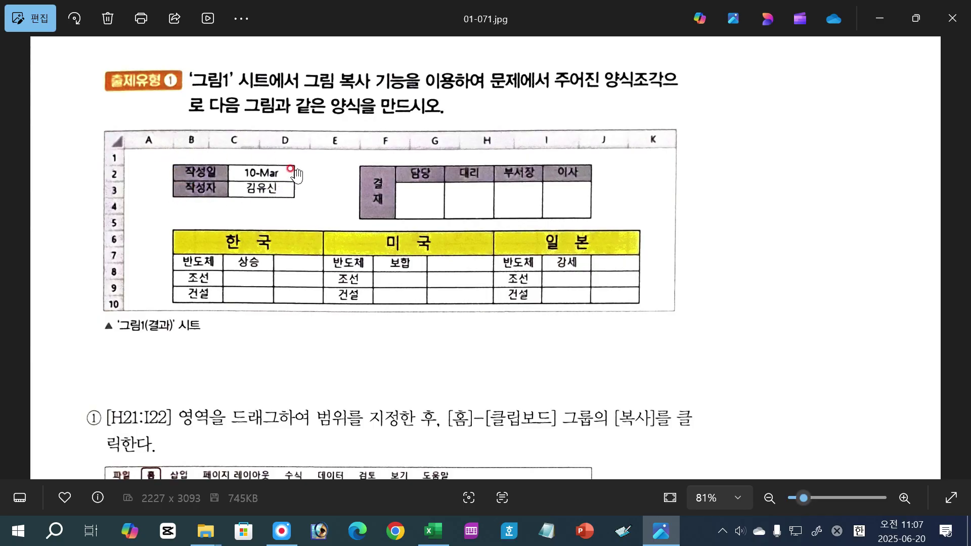
left_click(432, 531)
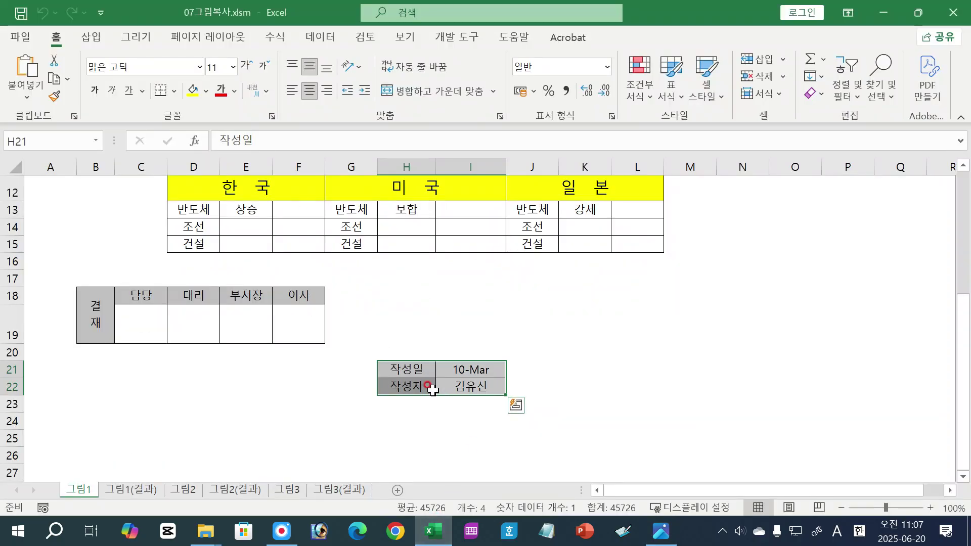
left_click_drag(409, 368, 476, 386)
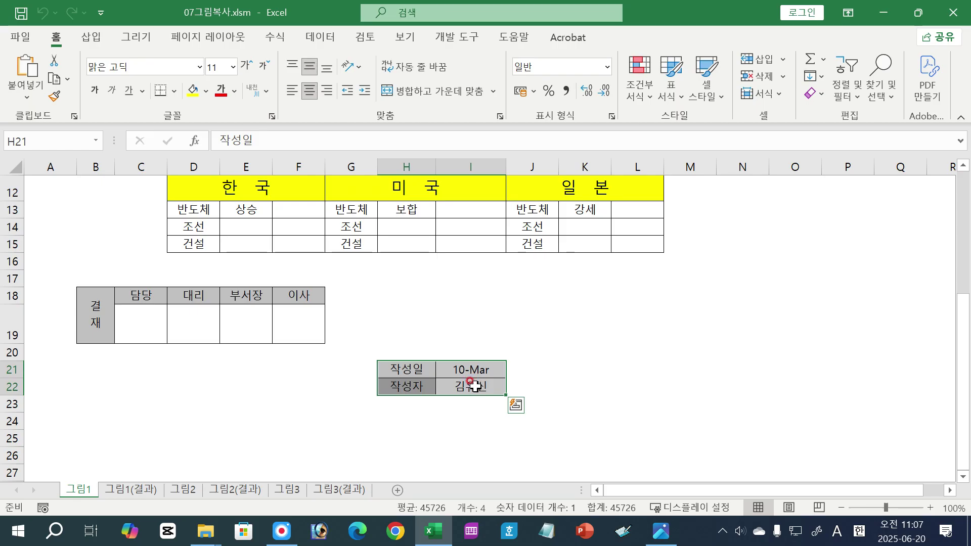
key("ctrl+c")
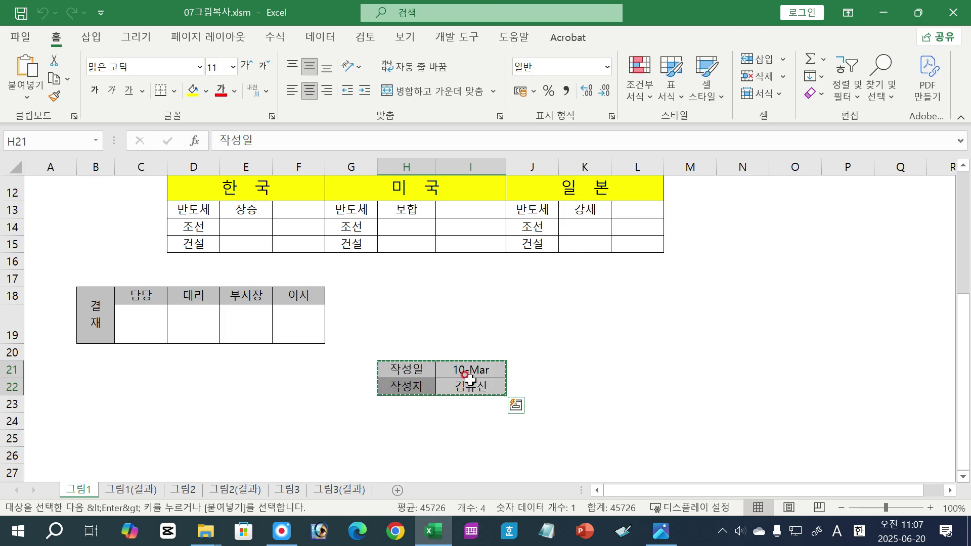
- Paste the copied 작성일/작성자 block as a picture at cell B2 of the 그림1 sheet and deselect it
scroll(172, 215, "up", 4)
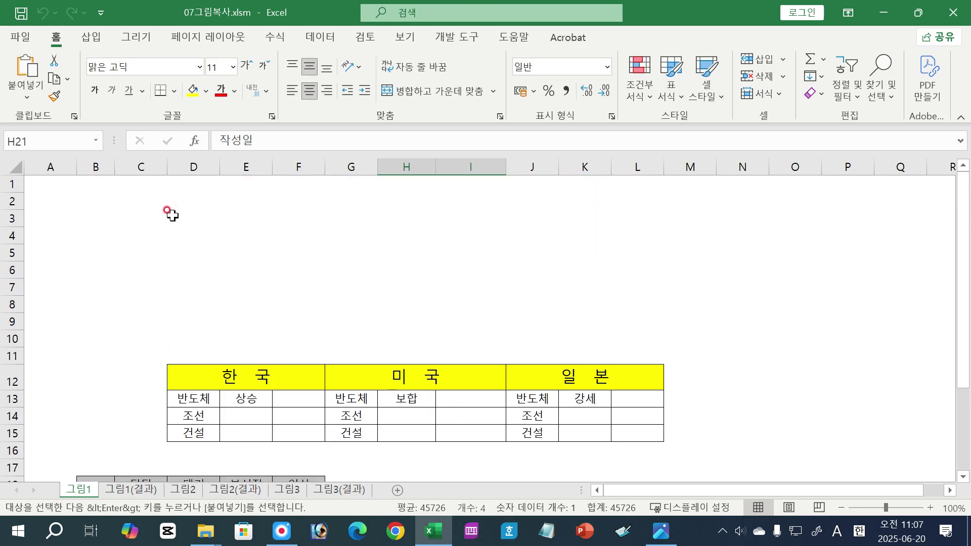
left_click(90, 206)
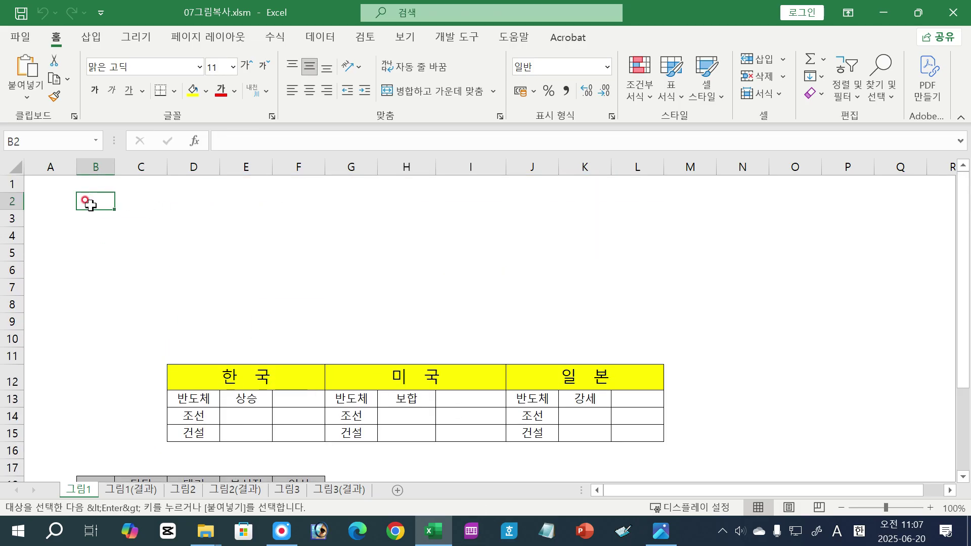
right_click(91, 202)
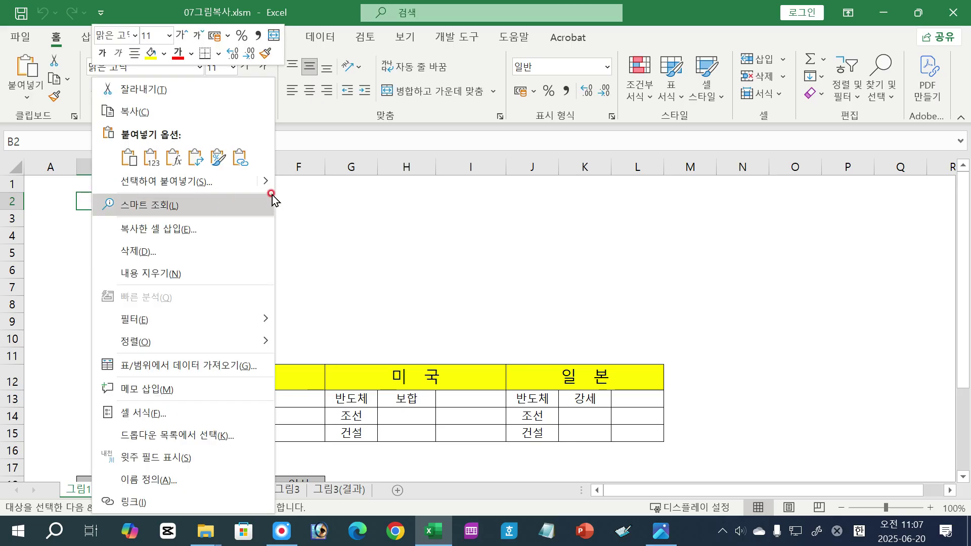
mouse_move(266, 187)
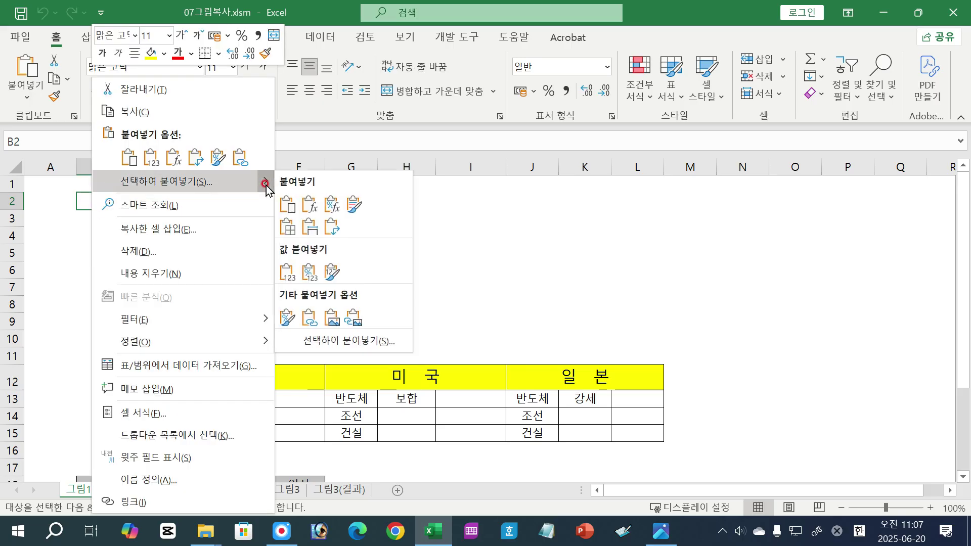
left_click(334, 320)
left_click(332, 319)
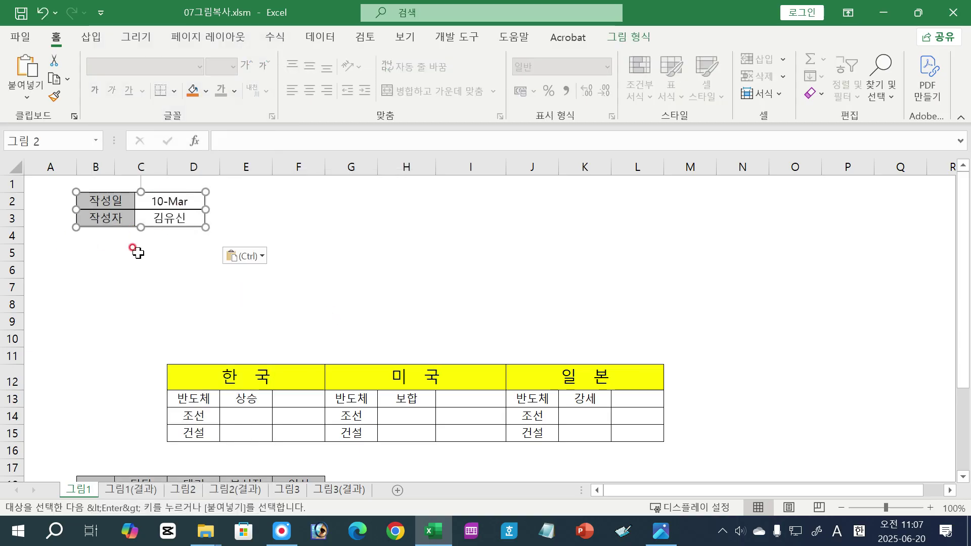
left_click(108, 246)
left_click(99, 163)
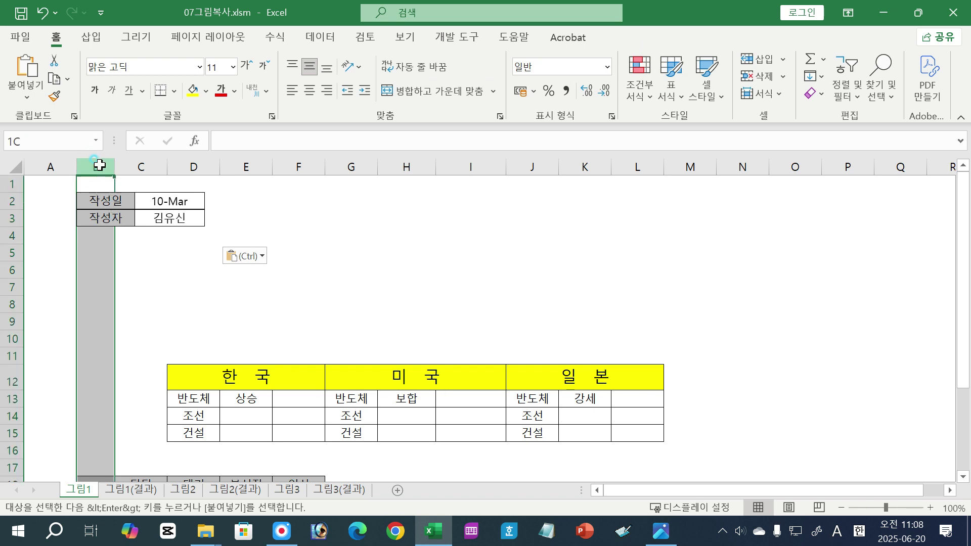
left_click(146, 166)
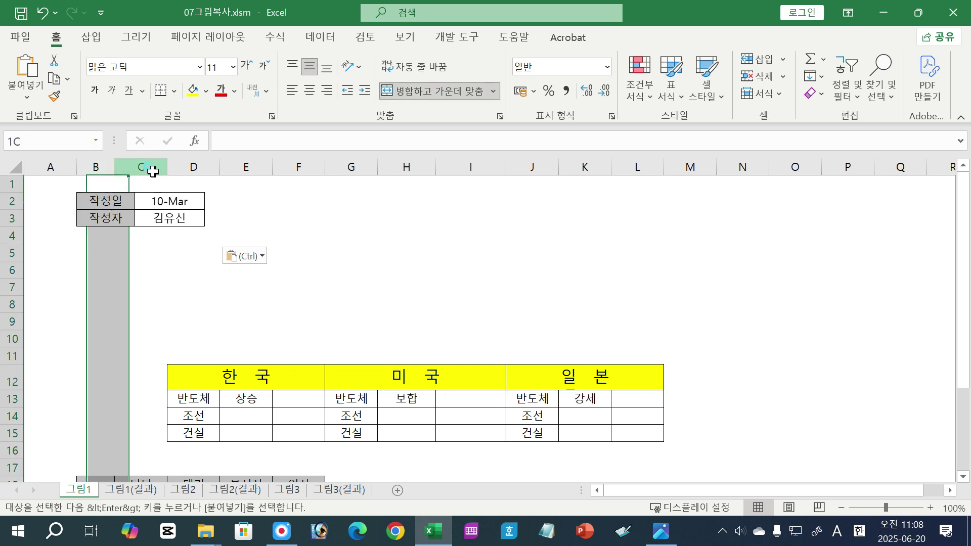
left_click(82, 166)
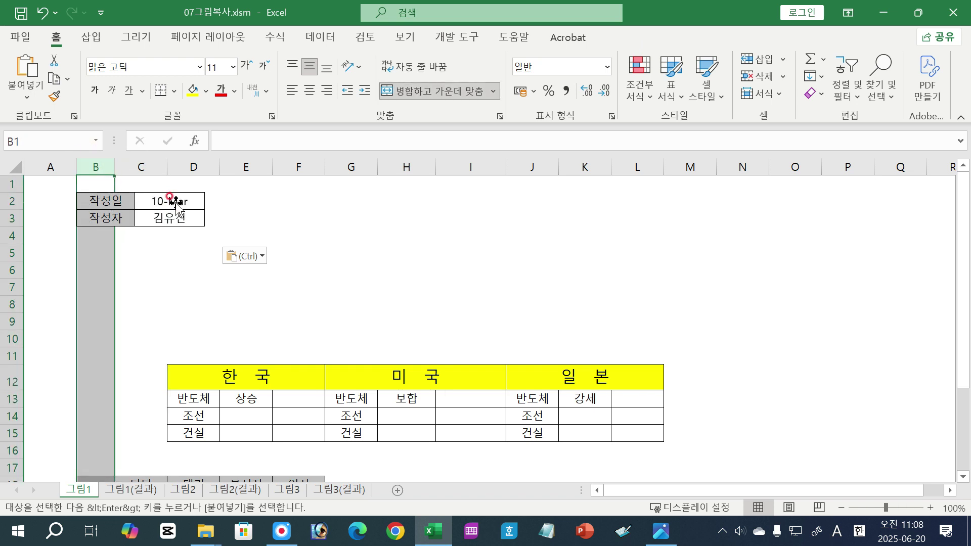
- Select the pasted 작성일/작성자 picture on the 그림1 sheet and nudge it slightly down within rows 2 to 4
scroll(499, 336, "down", 4)
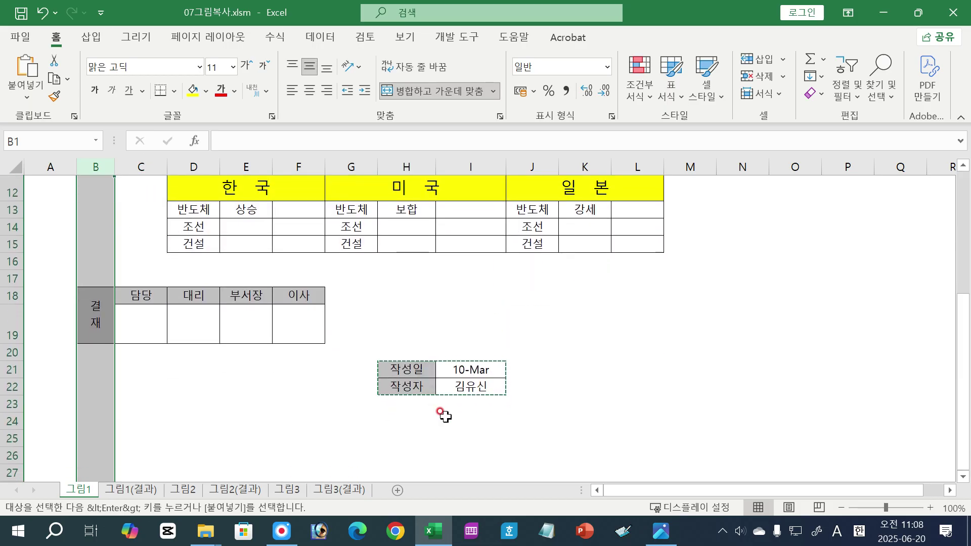
scroll(286, 286, "up", 4)
left_click(167, 216)
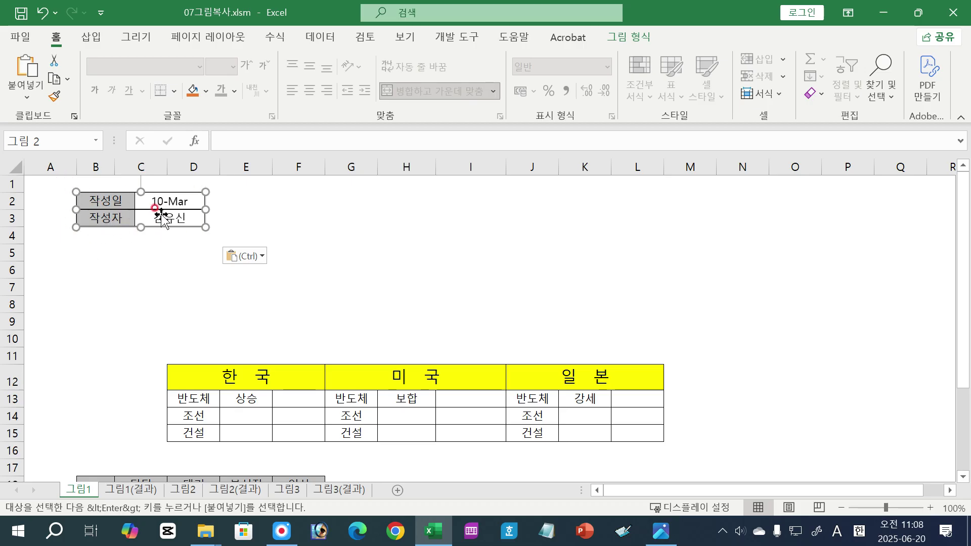
mouse_move(163, 219)
left_mouse_down()
mouse_move(185, 247)
mouse_move(170, 218)
left_mouse_up()
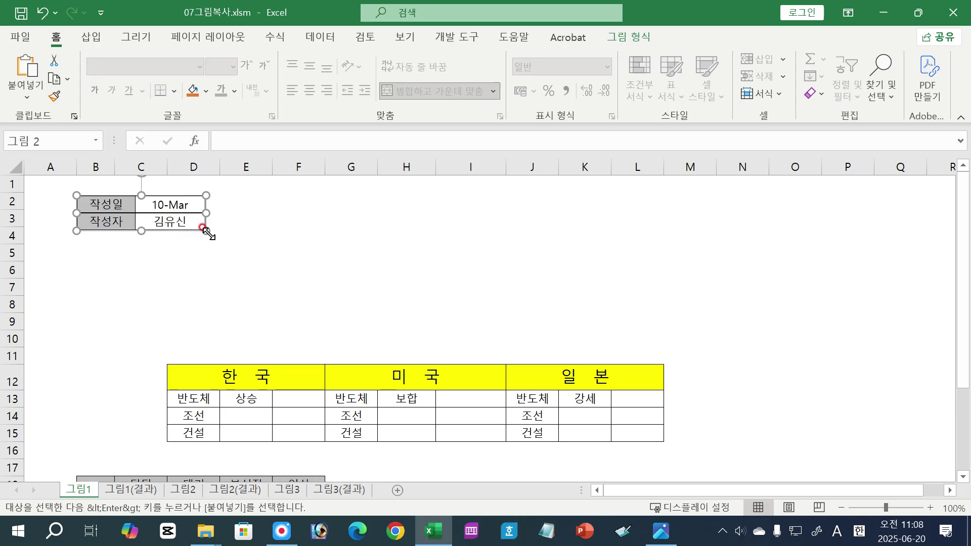
- Try enlarging the pasted 작성일/작성자 picture to about column G and row 6, undo the resize and deselect the picture
left_click_drag(206, 231, 238, 272)
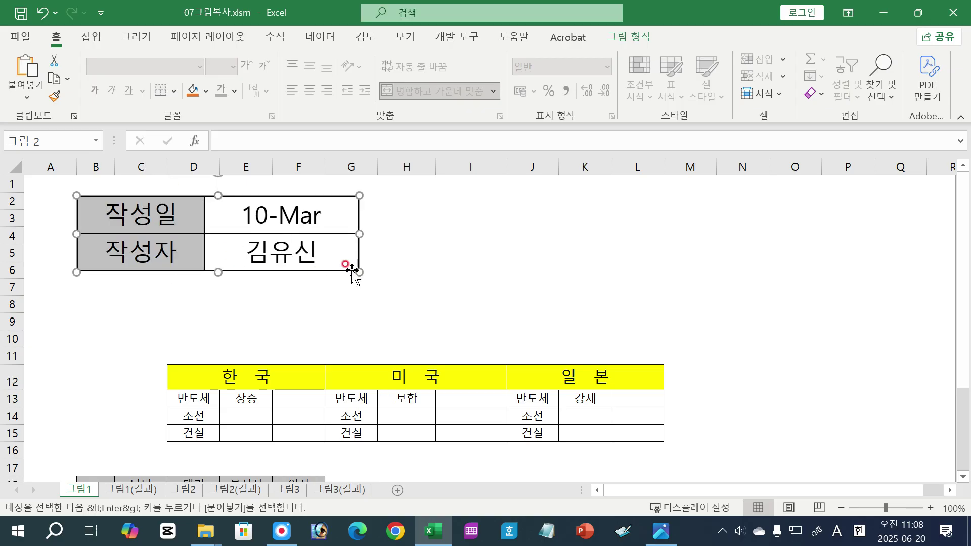
left_click(43, 13)
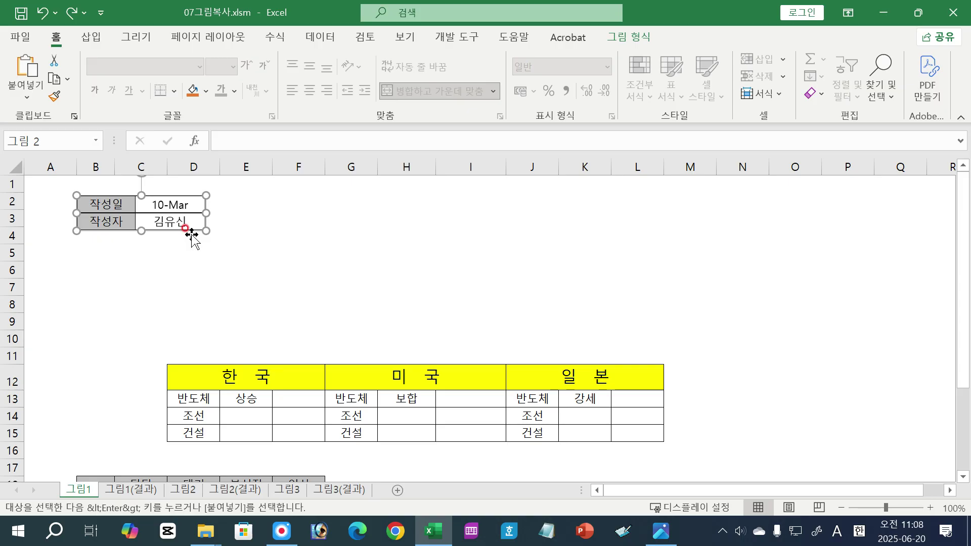
left_click(93, 166)
left_click(139, 168)
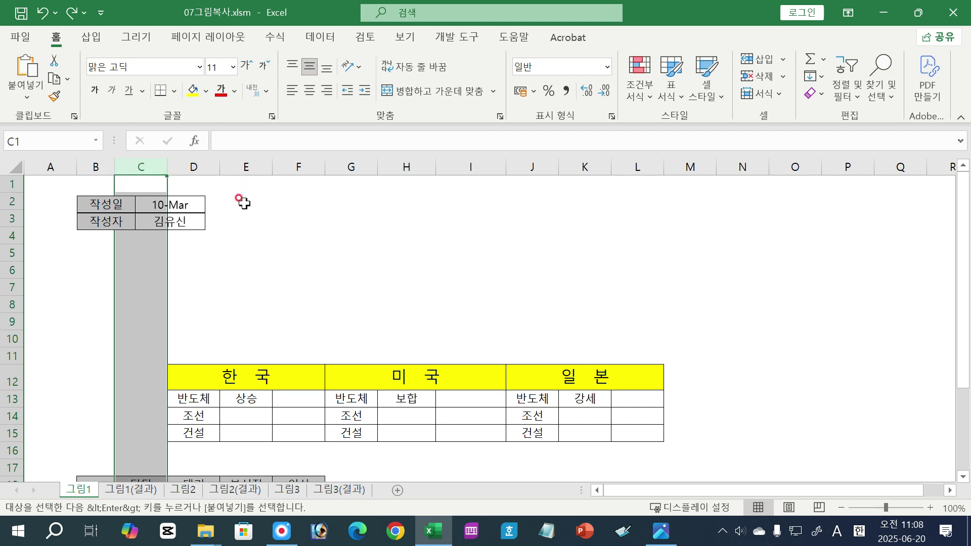
left_click(129, 220)
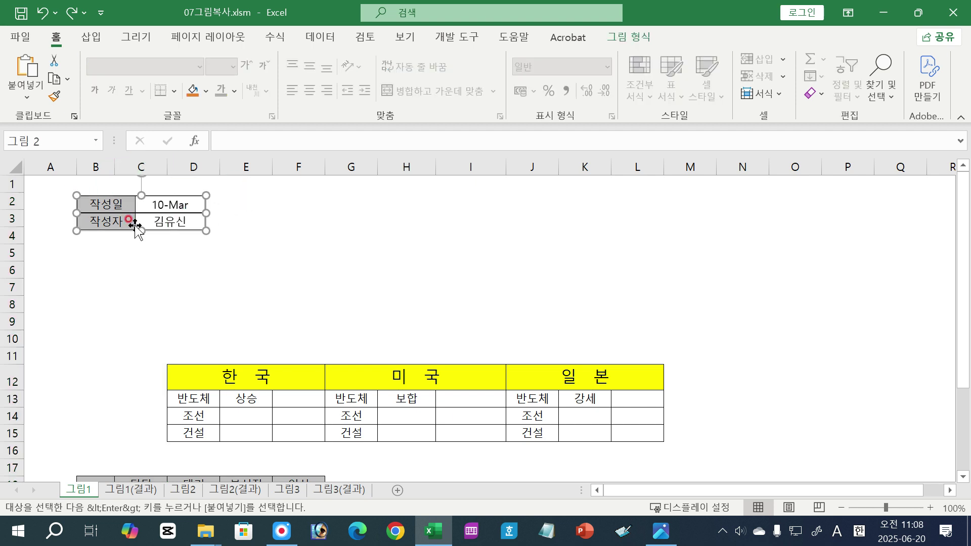
left_click(256, 297)
- Copy the 결재 approval block B18:F19 on the 그림1 sheet
scroll(440, 428, "down", 4)
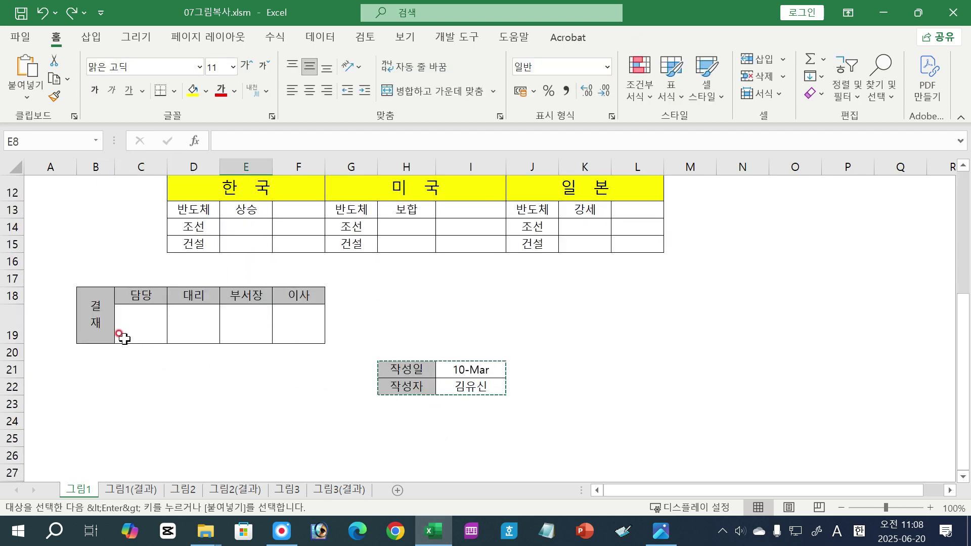
left_click_drag(95, 315, 304, 317)
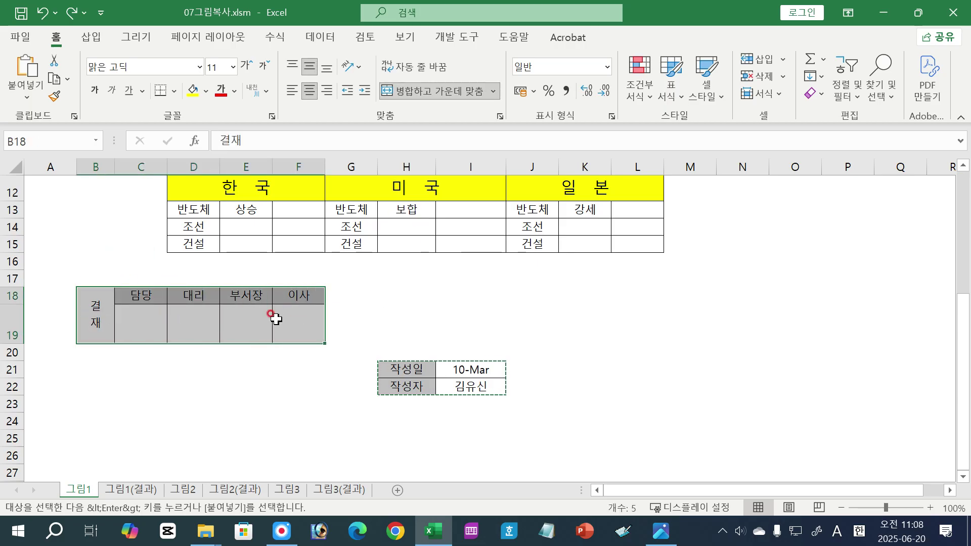
key("ctrl+c")
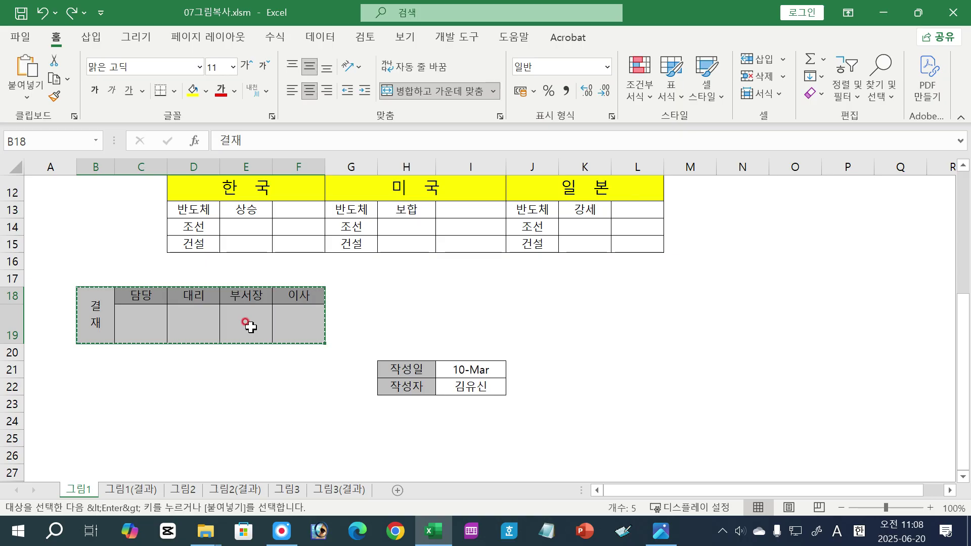
- Try to paste the 결재 block at cell F2, comparing the picture and linked picture options, and dismiss the message
scroll(248, 325, "up", 4)
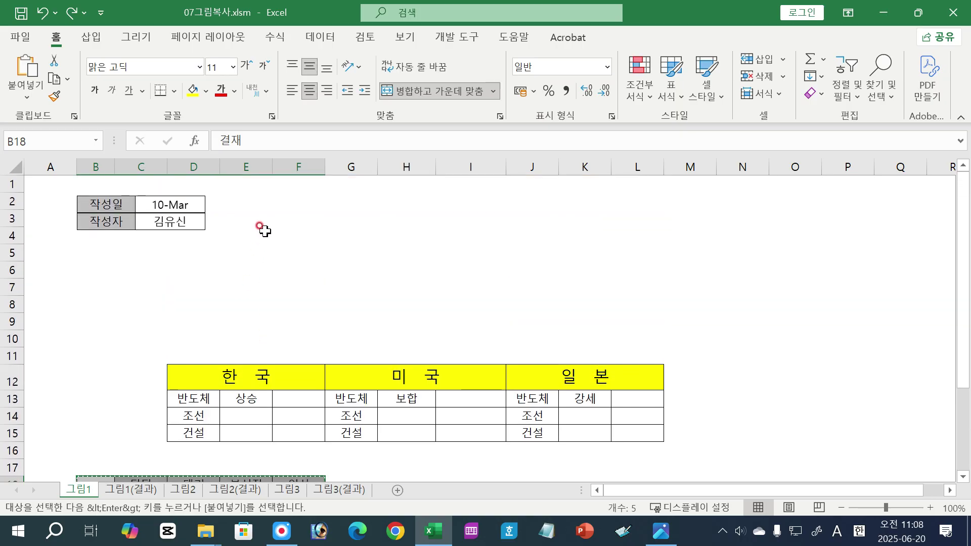
left_click(312, 198)
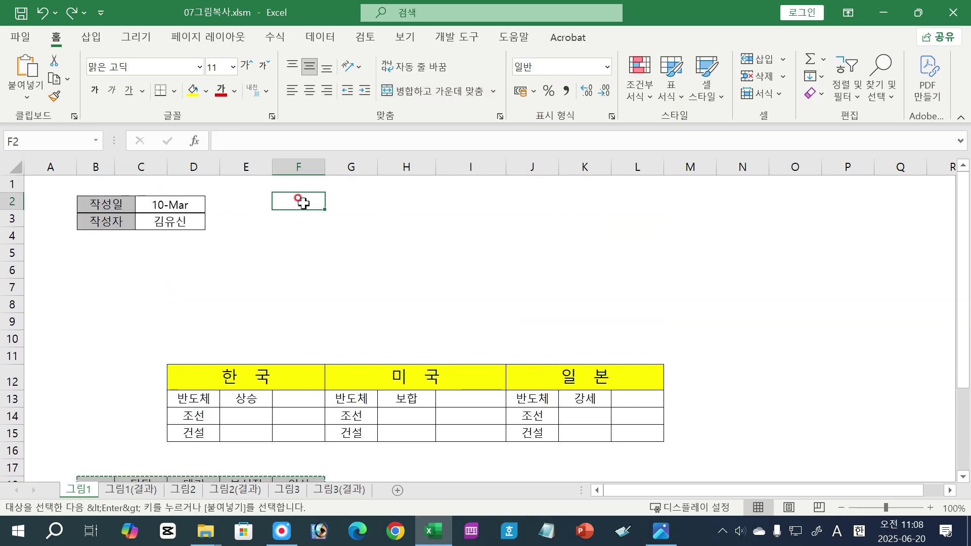
right_click(303, 200)
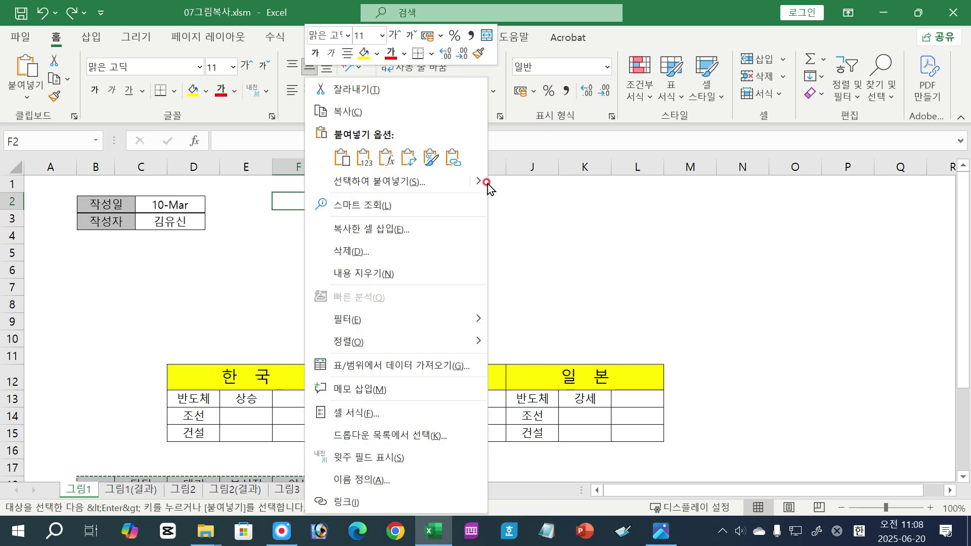
mouse_move(476, 184)
left_click(565, 185)
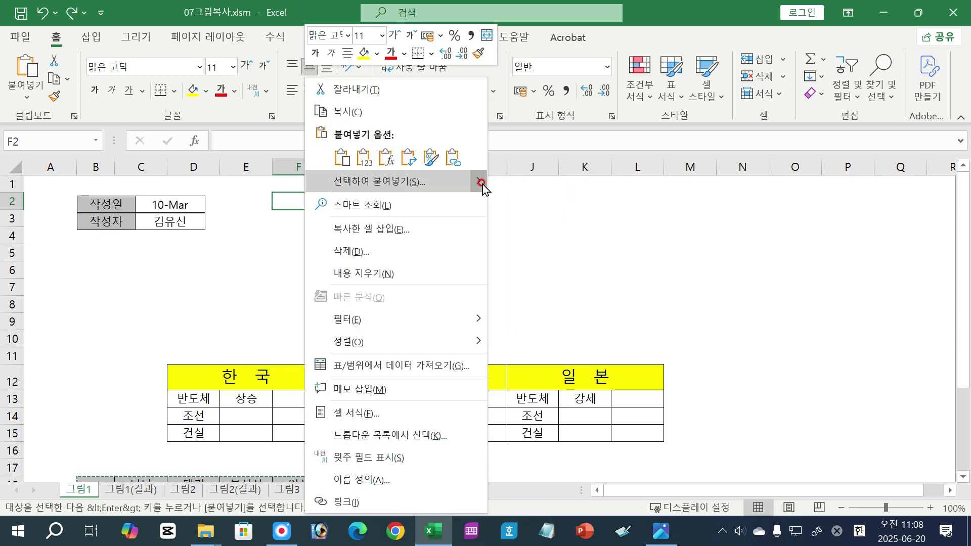
left_click(545, 319)
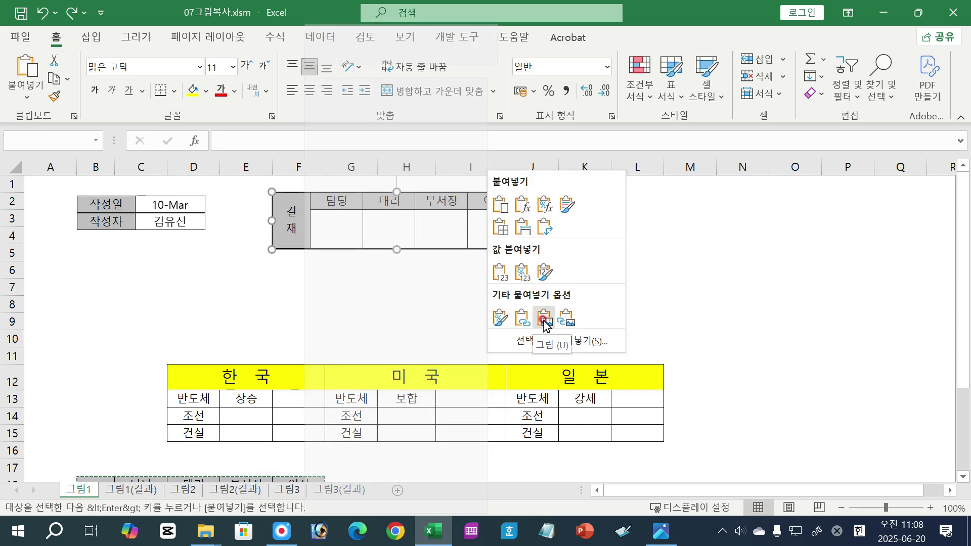
left_click(566, 319)
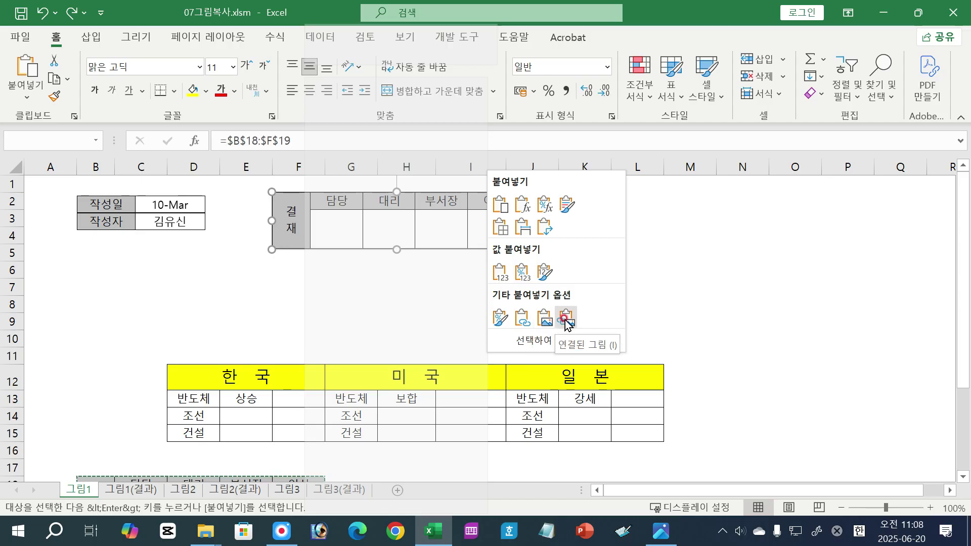
left_click(544, 319)
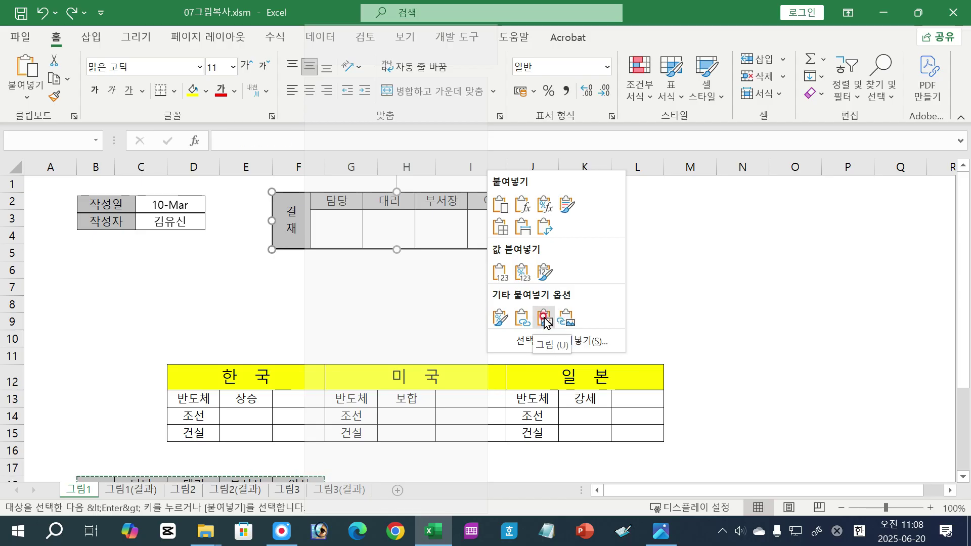
left_click(544, 316)
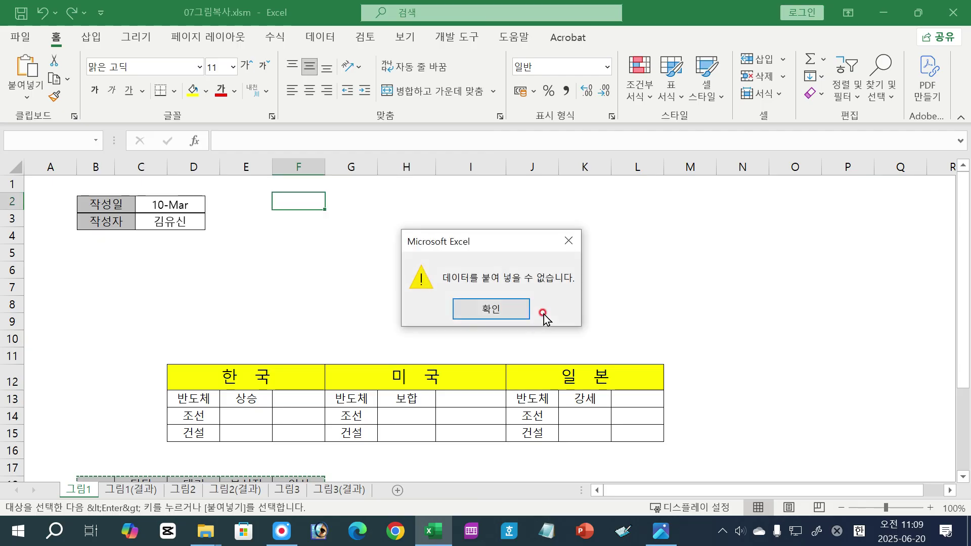
left_click(489, 308)
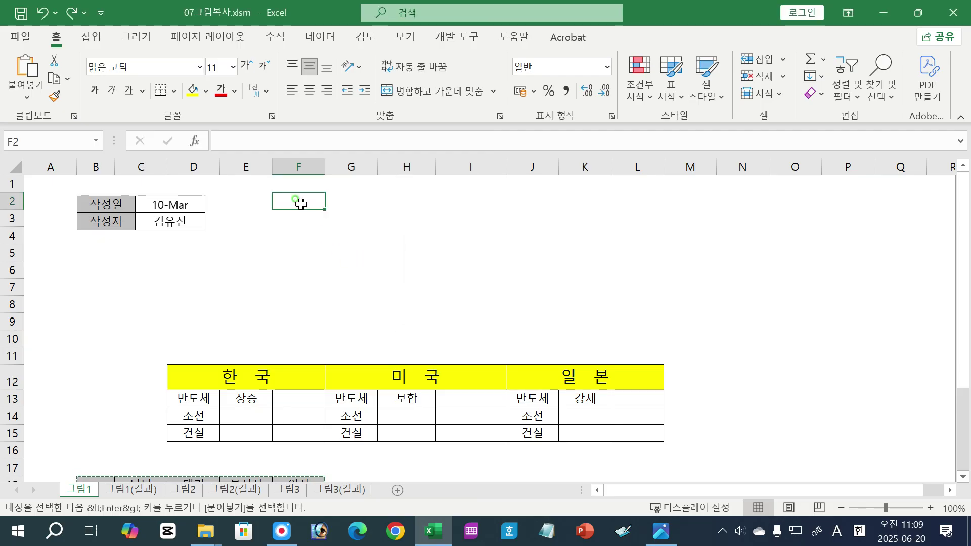
- Paste the copied 결재 approval block as a picture at cell F2 of the 그림1 sheet
right_click(301, 204)
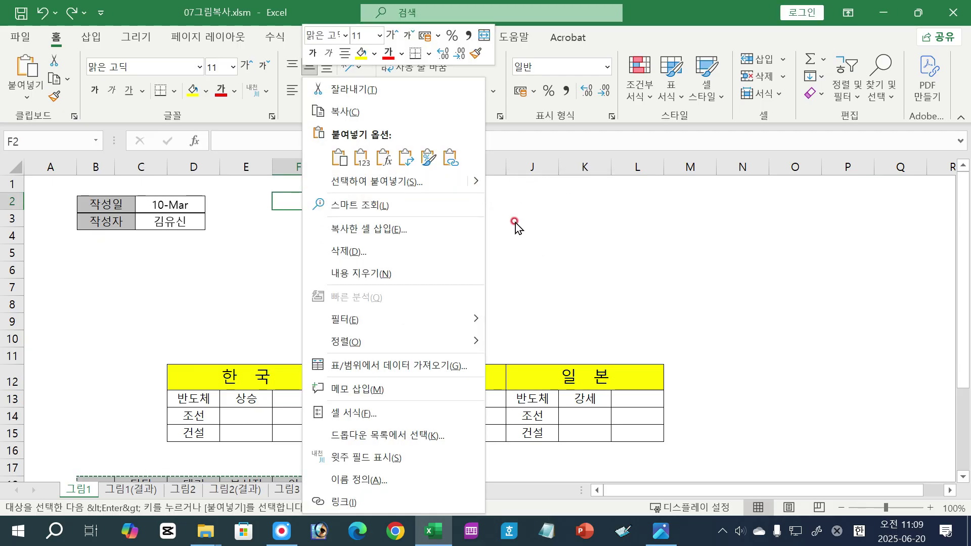
mouse_move(478, 182)
left_click(537, 320)
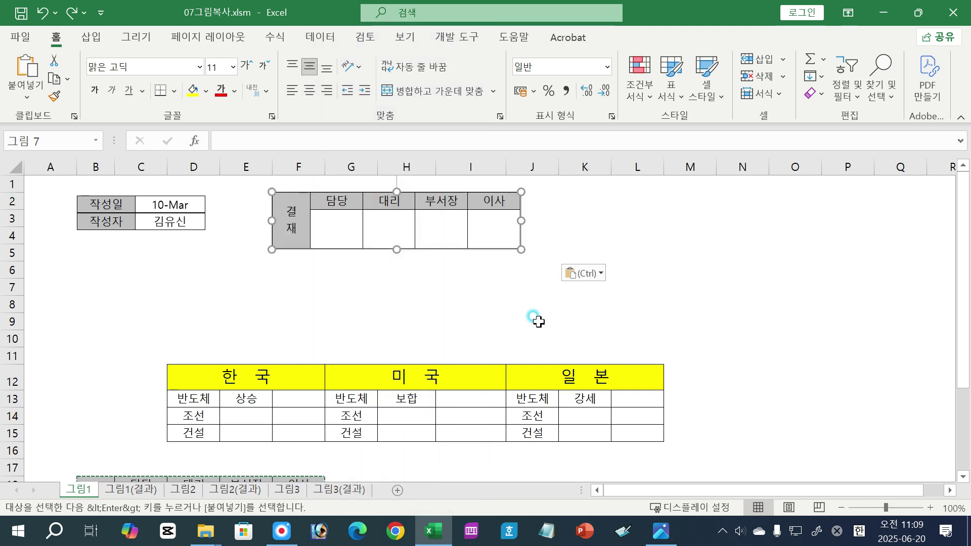
- Copy the 한국/미국/일본 table D12:L15 and paste it as a picture at cell B6 of the 그림1 sheet
left_click_drag(207, 375, 613, 430)
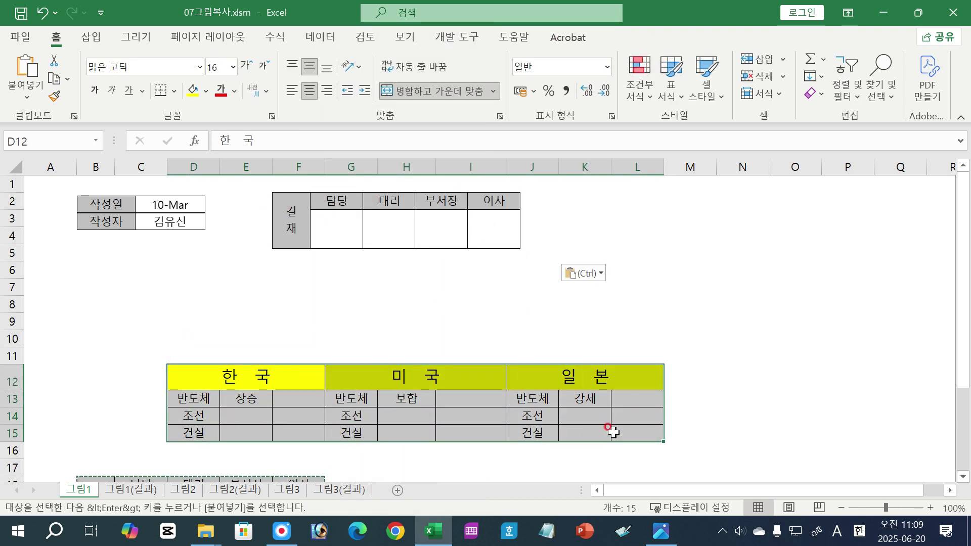
key("ctrl+c")
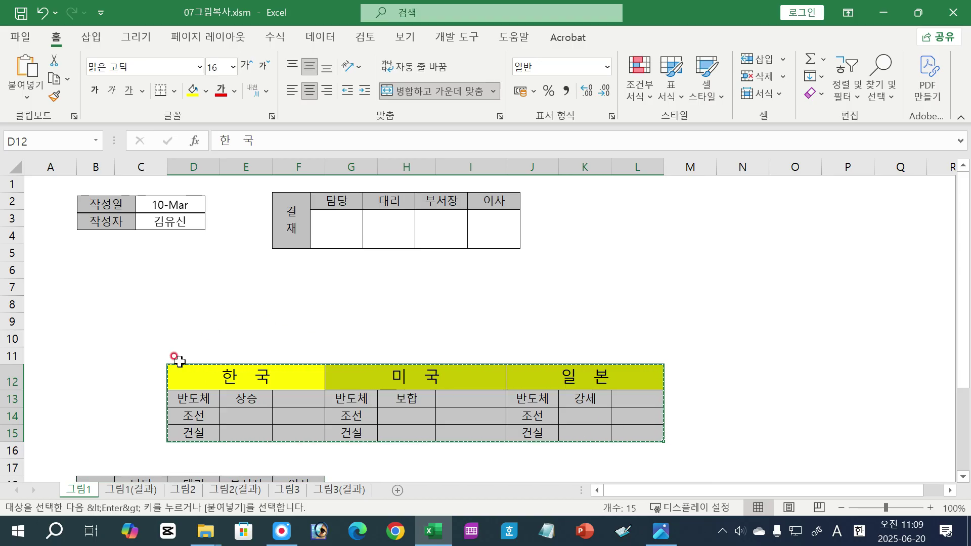
left_click(97, 269)
right_click(97, 270)
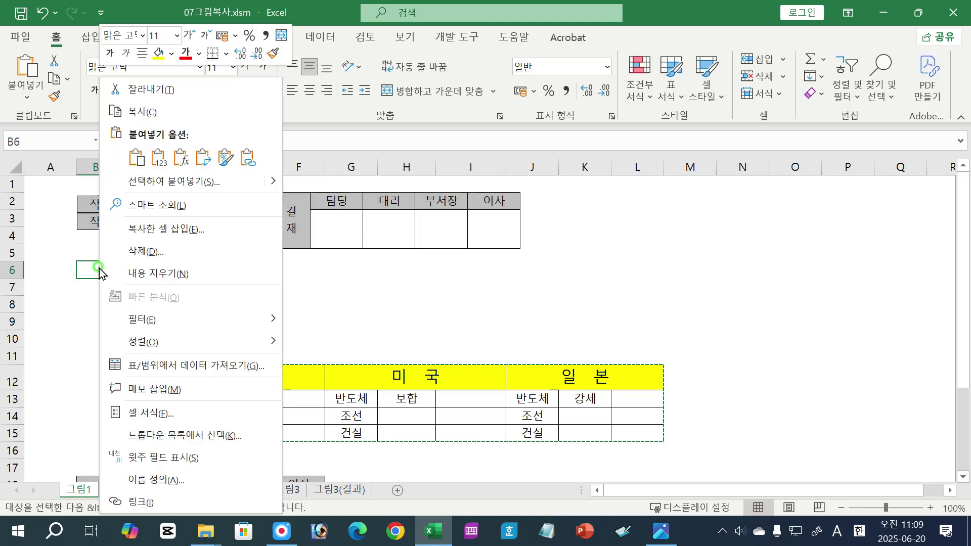
mouse_move(280, 191)
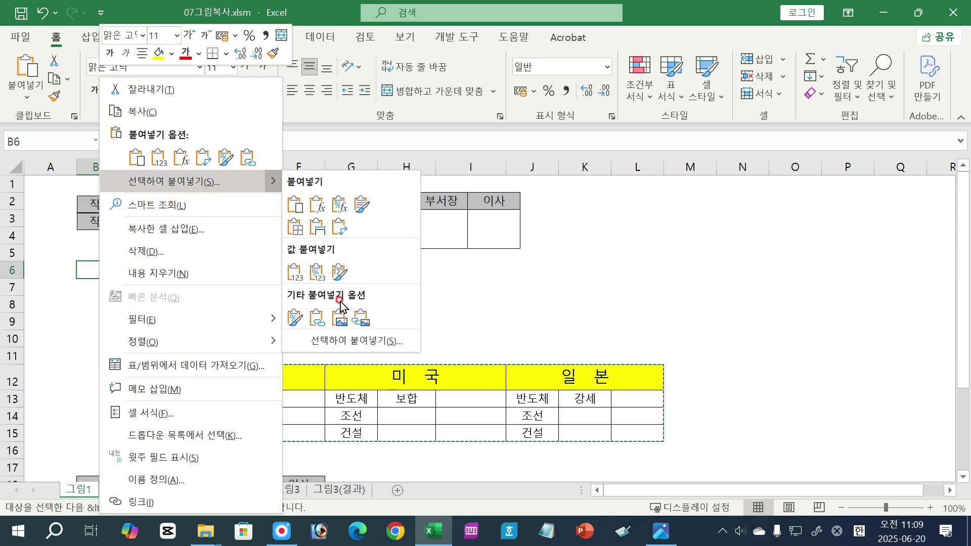
left_click(340, 318)
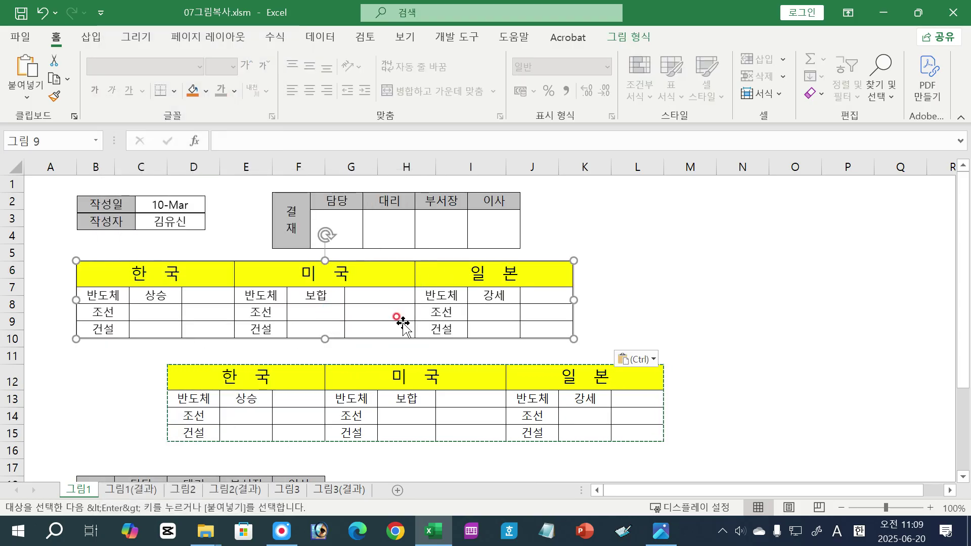
- Open the 그림2 sheet and examine its target form layout and cell positions in the 01-072.jpg task image
left_click(191, 491)
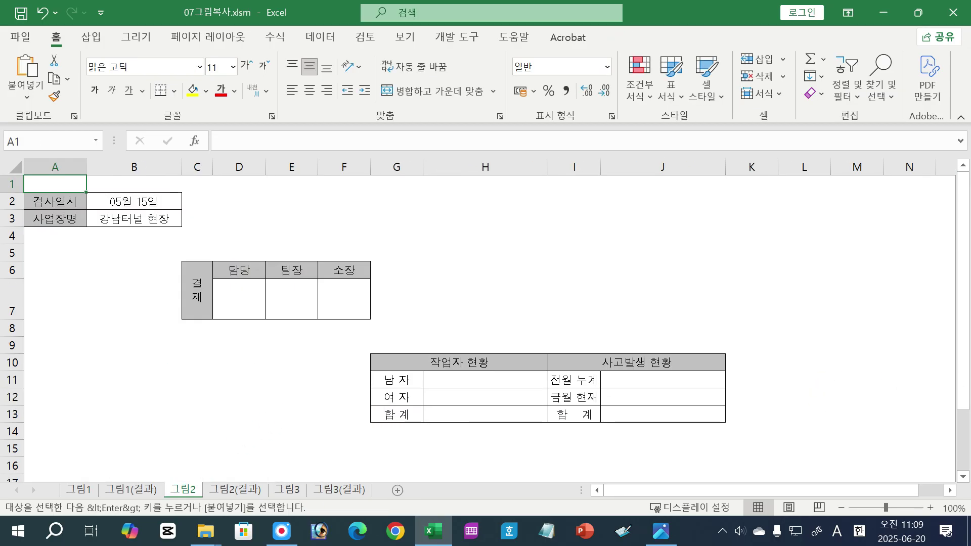
left_click(661, 531)
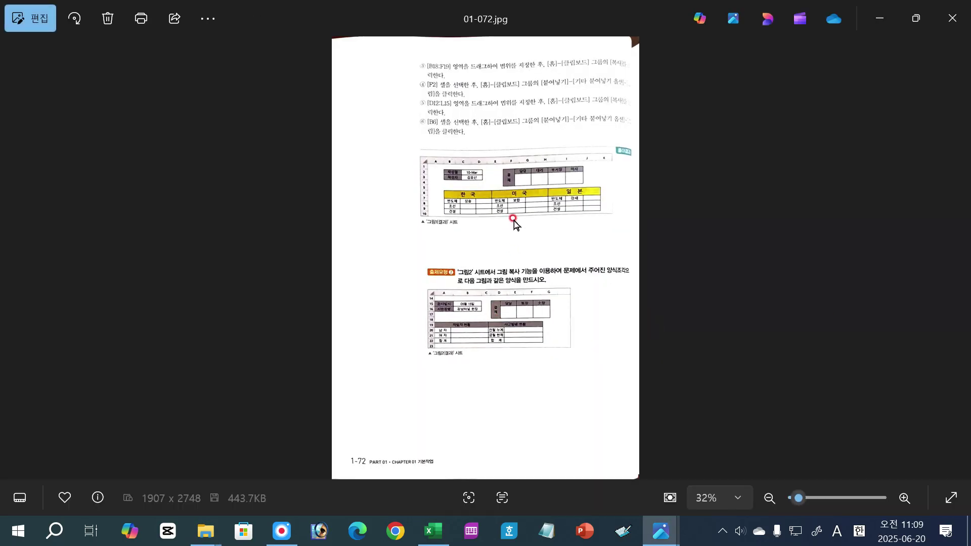
scroll(509, 219, "up", 3)
scroll(508, 218, "up", 2)
scroll(512, 238, "up", 2)
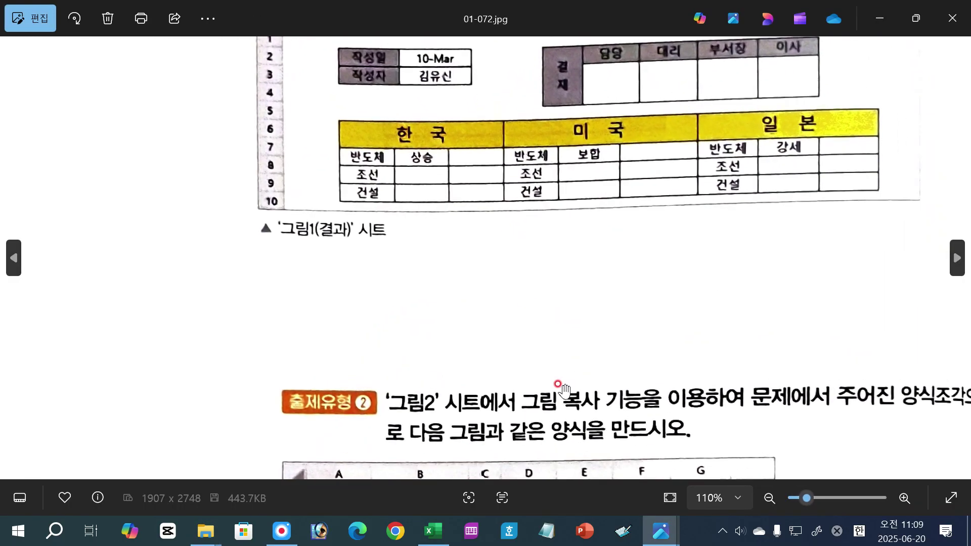
left_click_drag(559, 326, 411, 168)
left_click_drag(630, 354, 624, 318)
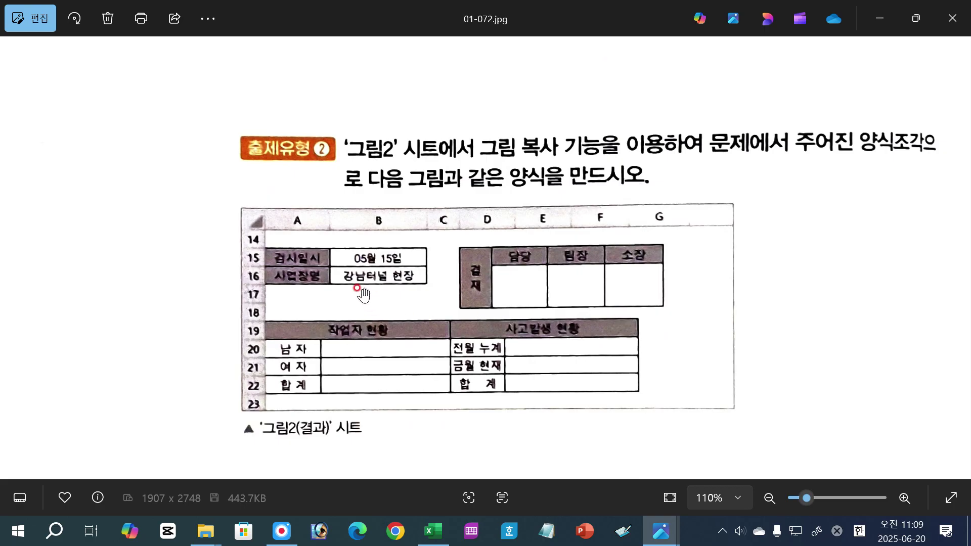
left_click(433, 531)
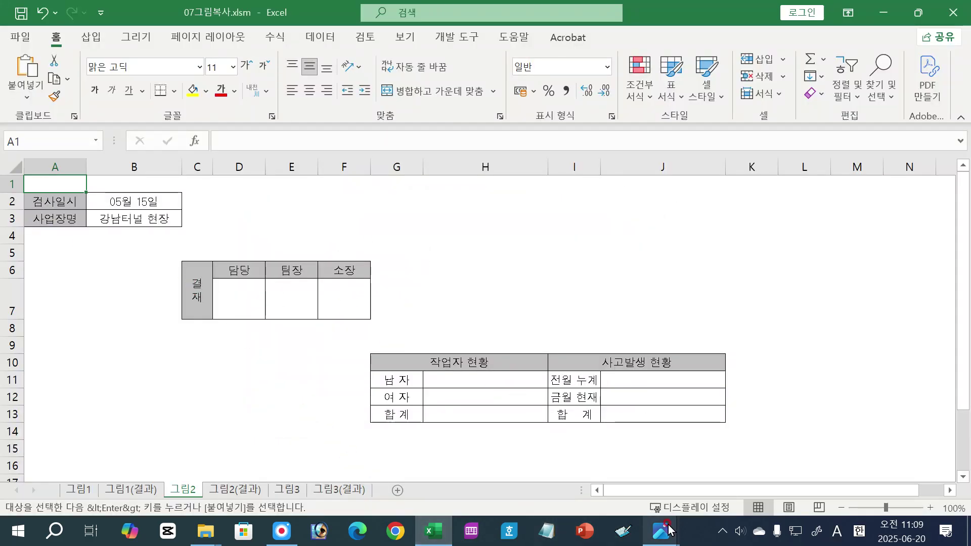
mouse_move(667, 535)
left_click(782, 435)
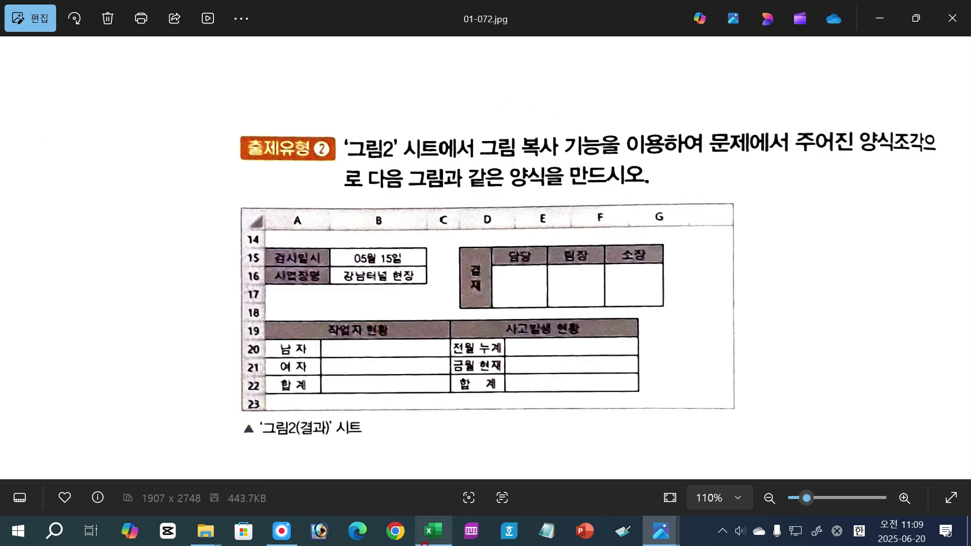
- Back in Excel, copy the 검사일시/사업장명 block A2:B3 and paste it as a picture at cell A15 of the 그림2 sheet
left_click(431, 533)
left_click_drag(66, 203, 146, 219)
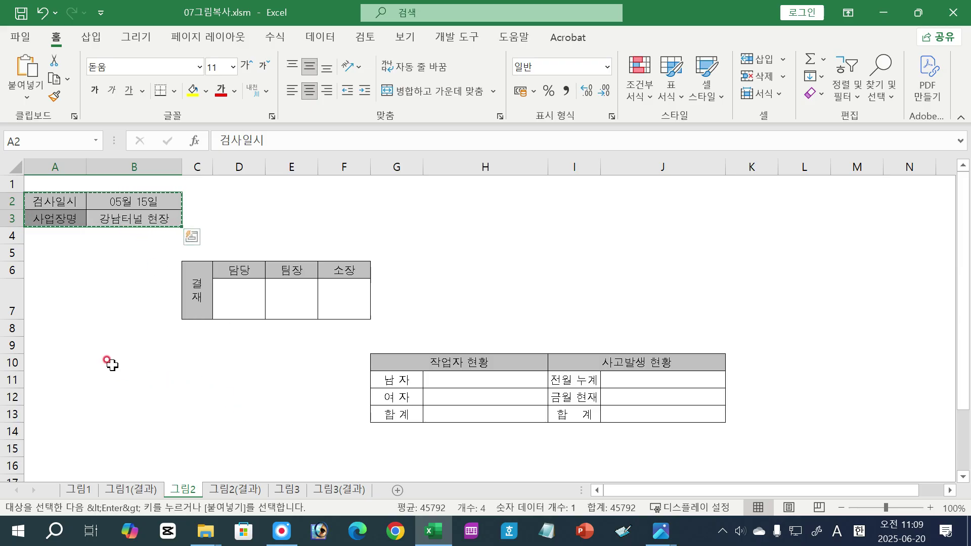
scroll(101, 354, "down", 4)
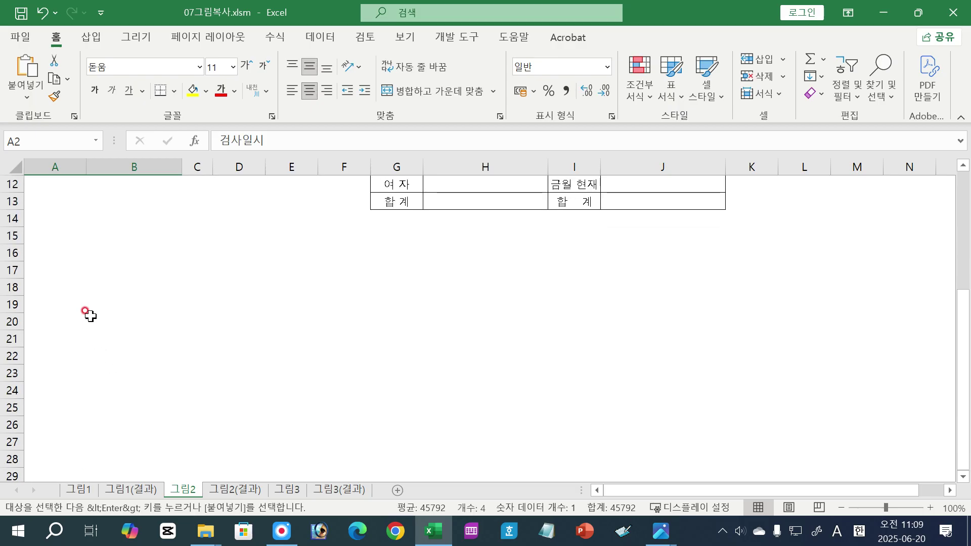
left_click(66, 236)
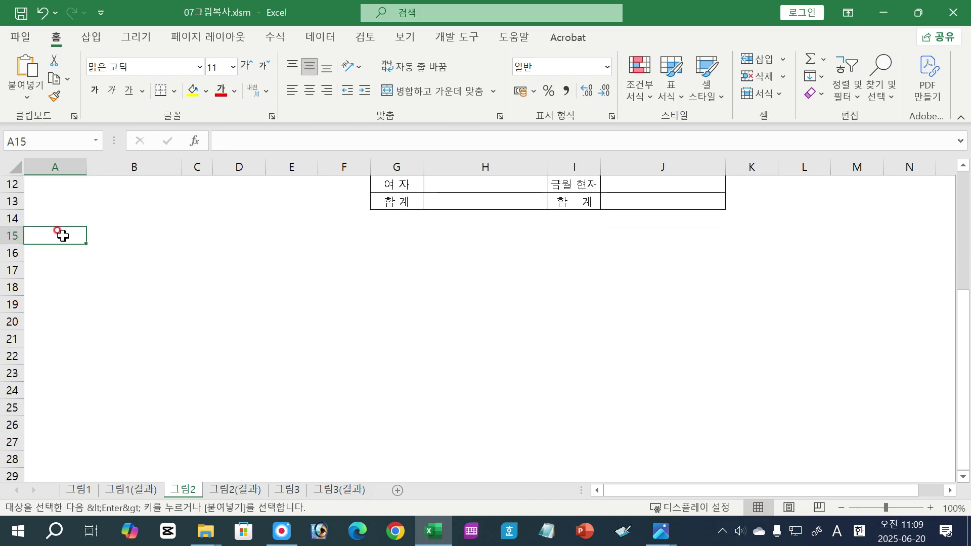
right_click(63, 235)
mouse_move(241, 183)
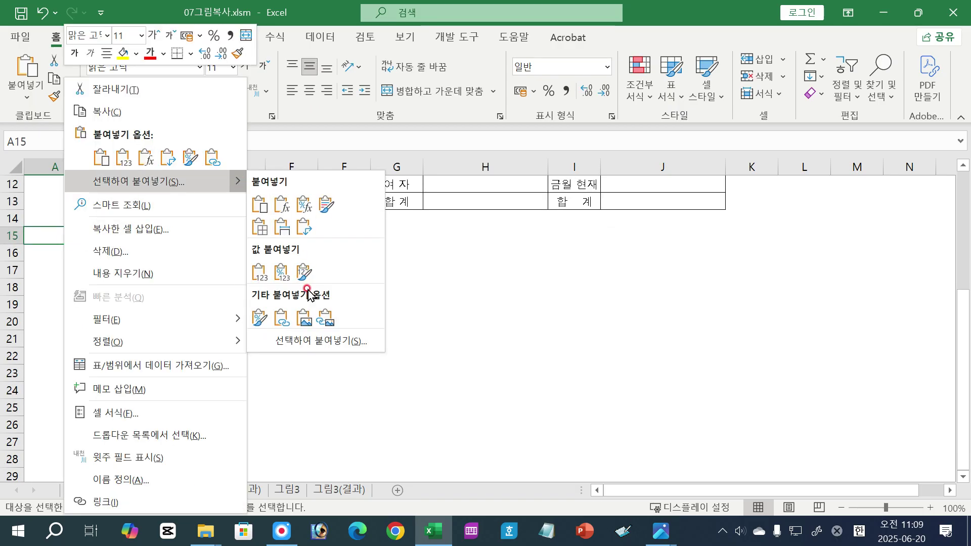
left_click(304, 317)
- Copy the 결재 approval block C6:F7 and paste it as a picture at cell D15 of the 그림2 sheet
scroll(332, 321, "up", 4)
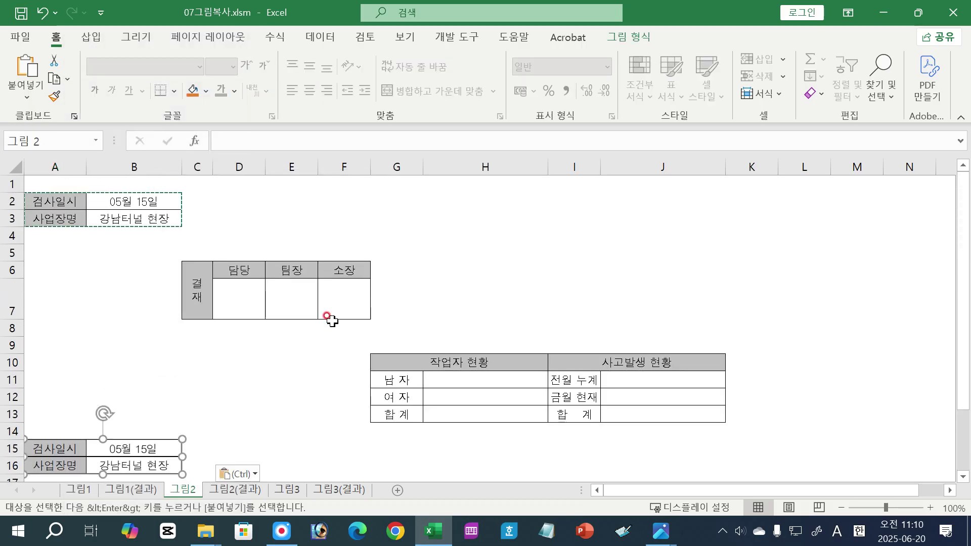
left_click_drag(200, 288, 328, 292)
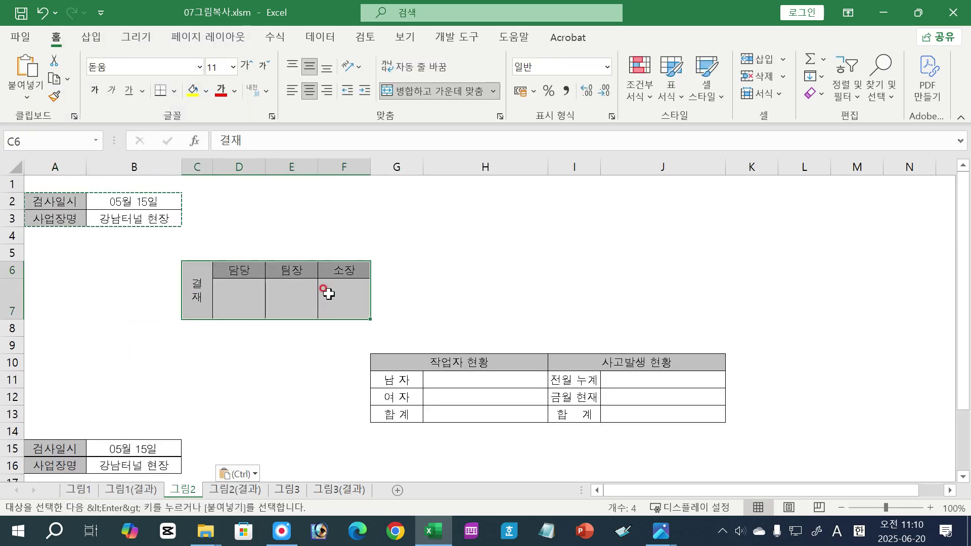
key("ctrl+c")
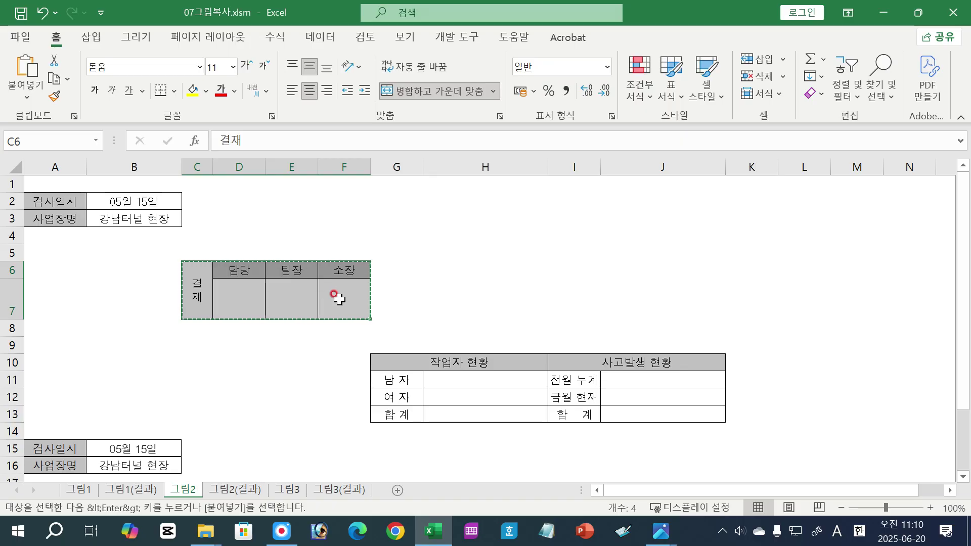
scroll(355, 303, "down", 4)
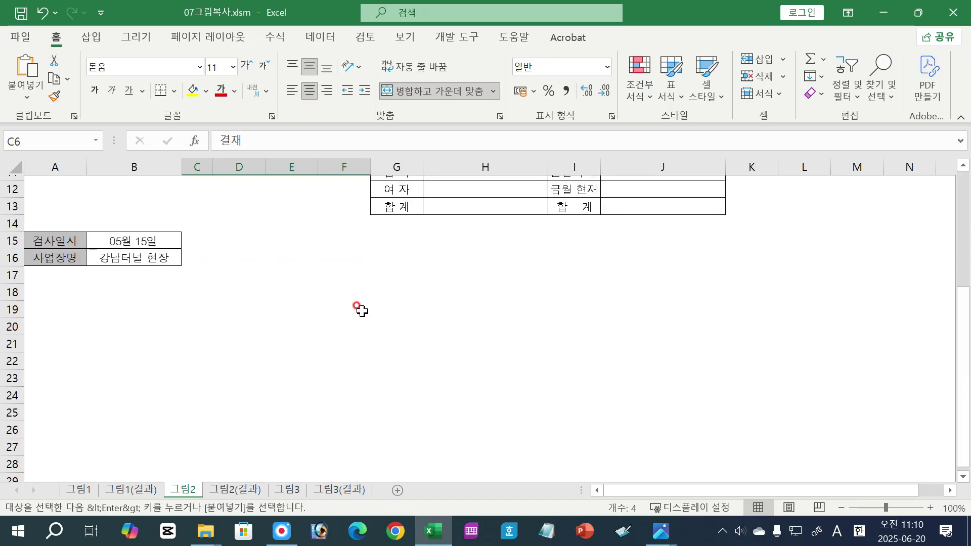
left_click(239, 231)
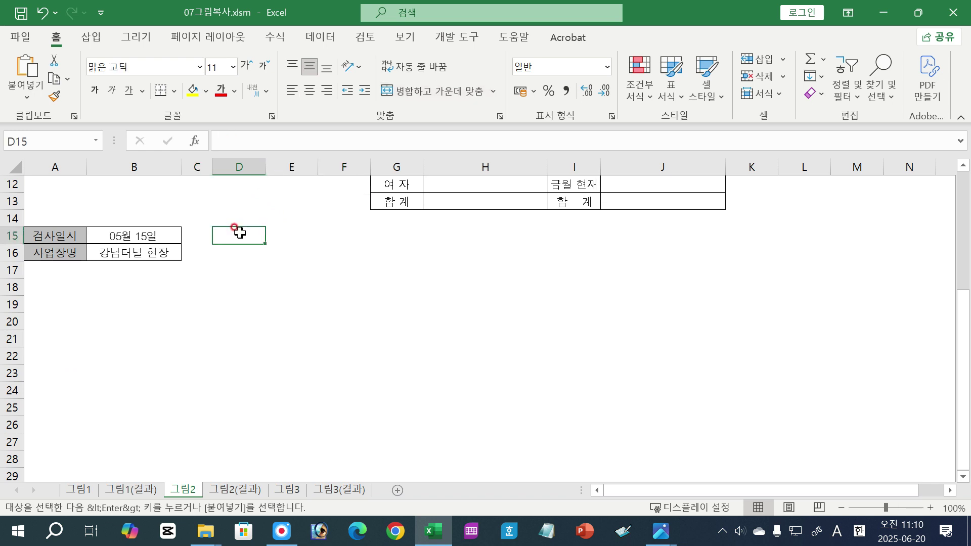
right_click(240, 232)
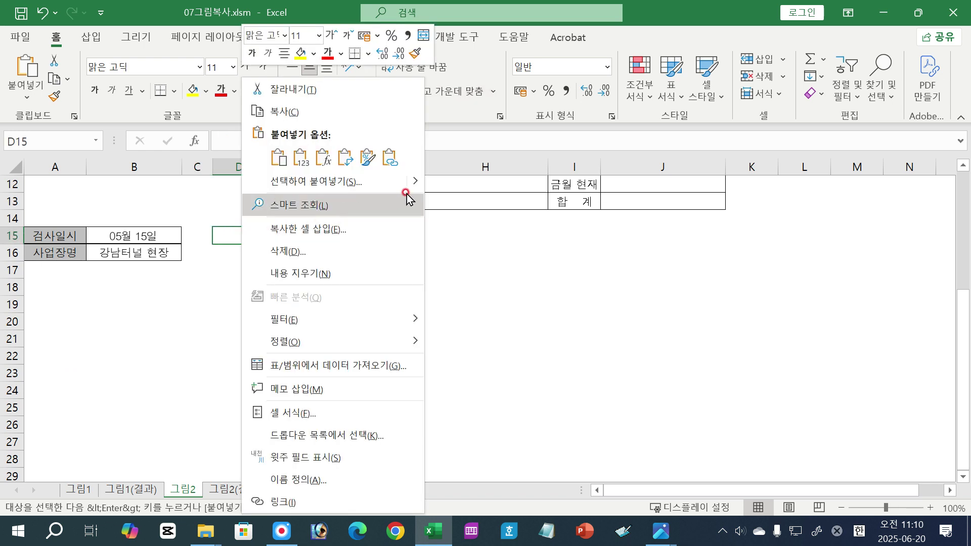
mouse_move(413, 187)
left_click(481, 318)
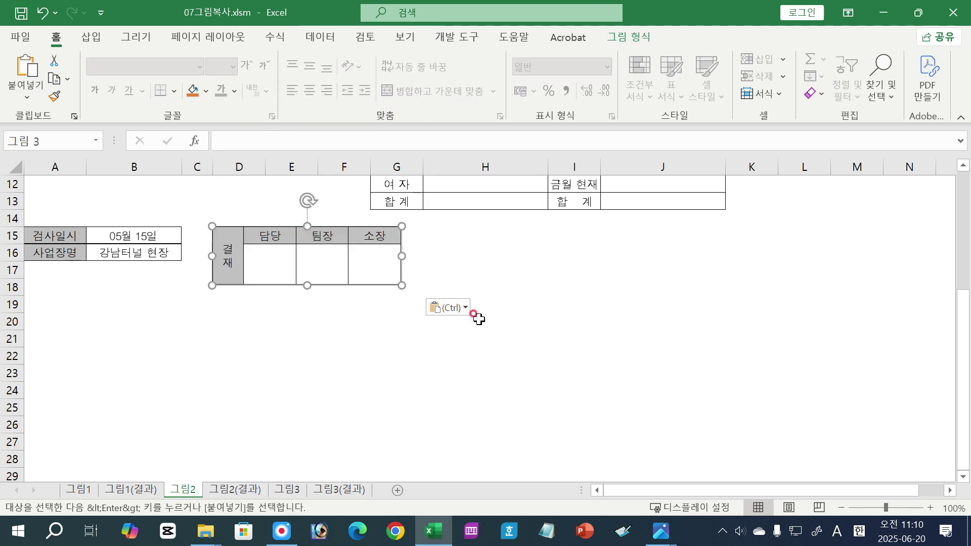
- Copy the 작업자 현황/사고발생 현황 table G10:J13, paste it as a picture at cell A19, and deselect the picture
scroll(605, 330, "up", 3)
scroll(605, 330, "up", 1)
left_click_drag(406, 363, 653, 415)
key("ctrl+c")
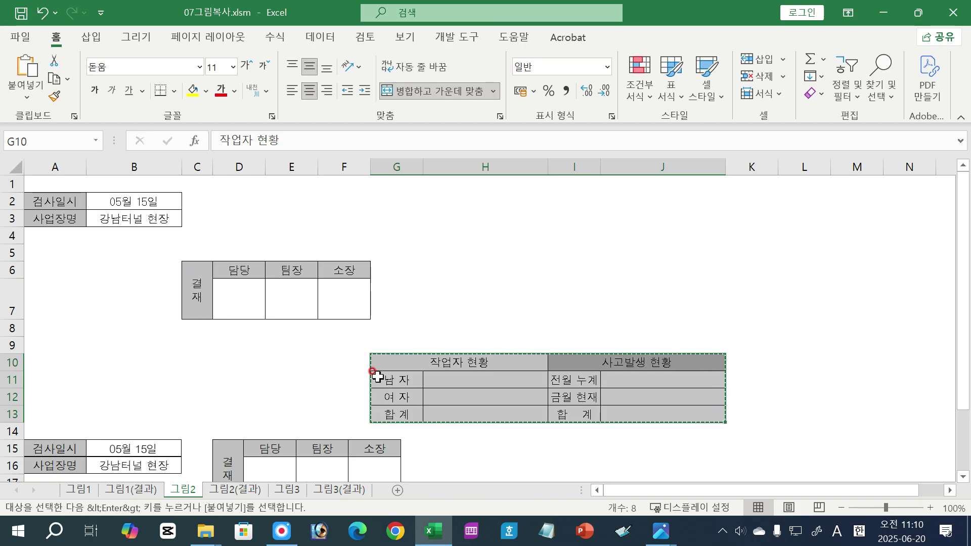
scroll(377, 377, "down", 4)
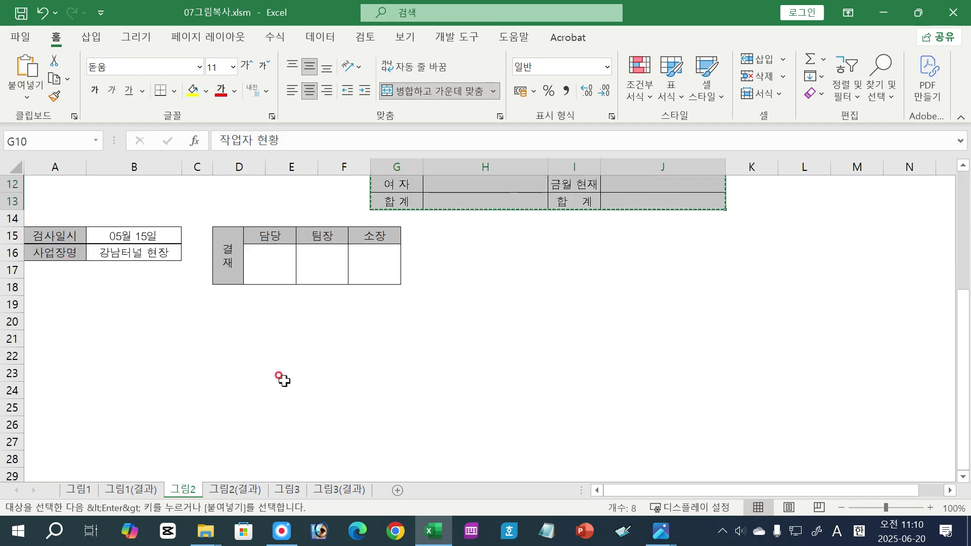
left_click(46, 304)
right_click(46, 304)
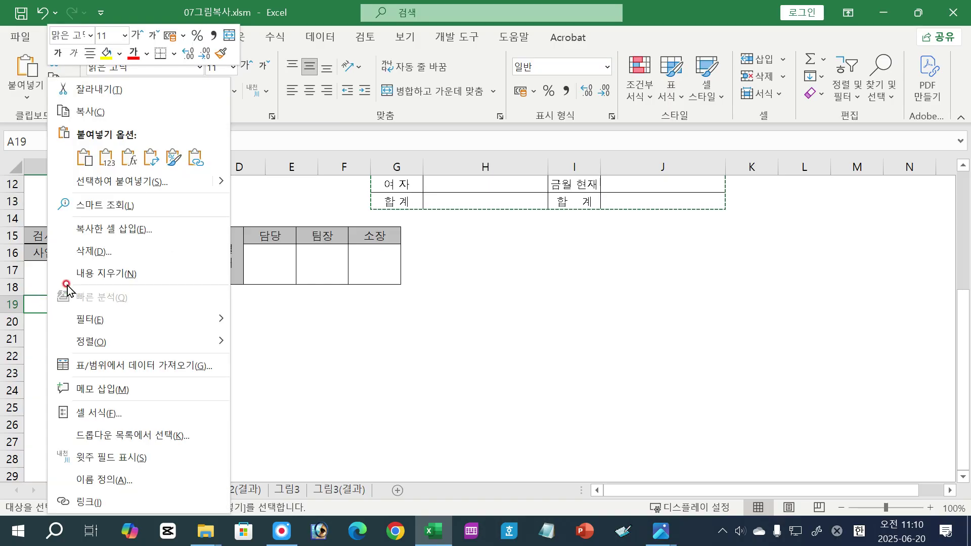
mouse_move(223, 181)
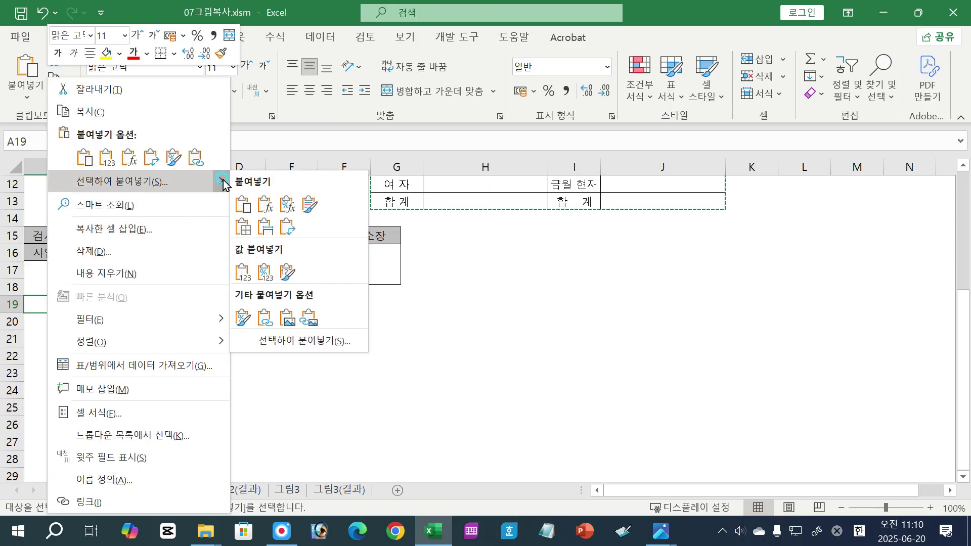
left_click(304, 322)
left_click(219, 419)
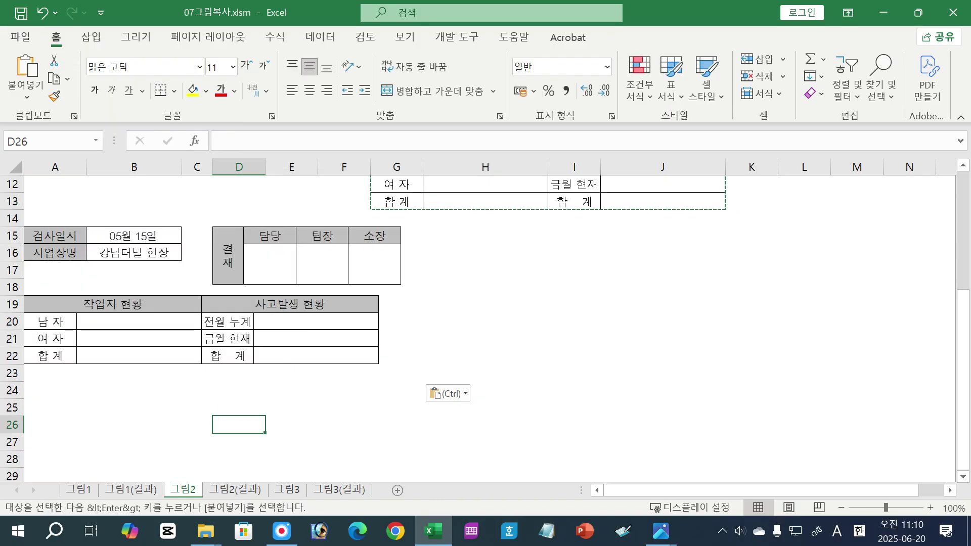
- Open the 그림3 sheet and examine the source range, target cell and paste type required in the 01-074.jpg task image
left_click(287, 490)
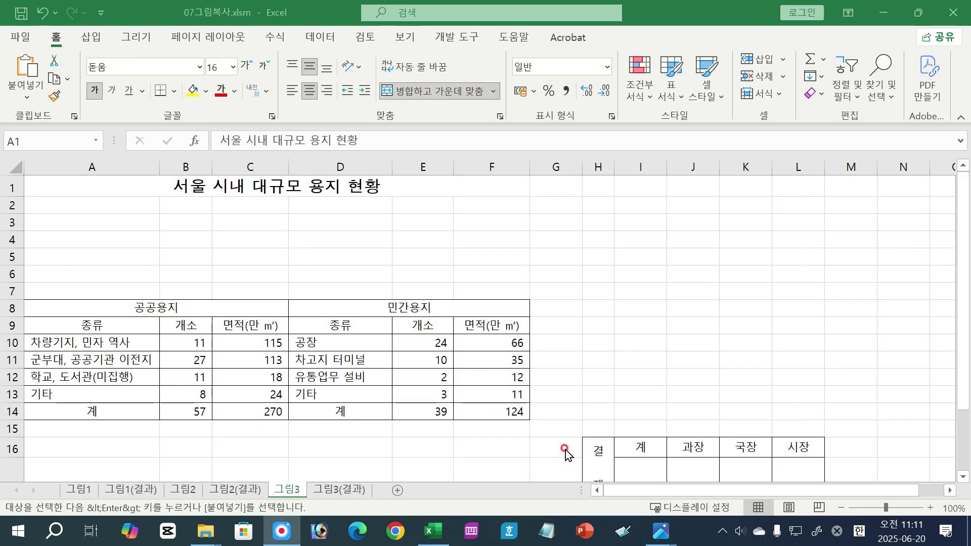
left_click_drag(602, 459, 790, 466)
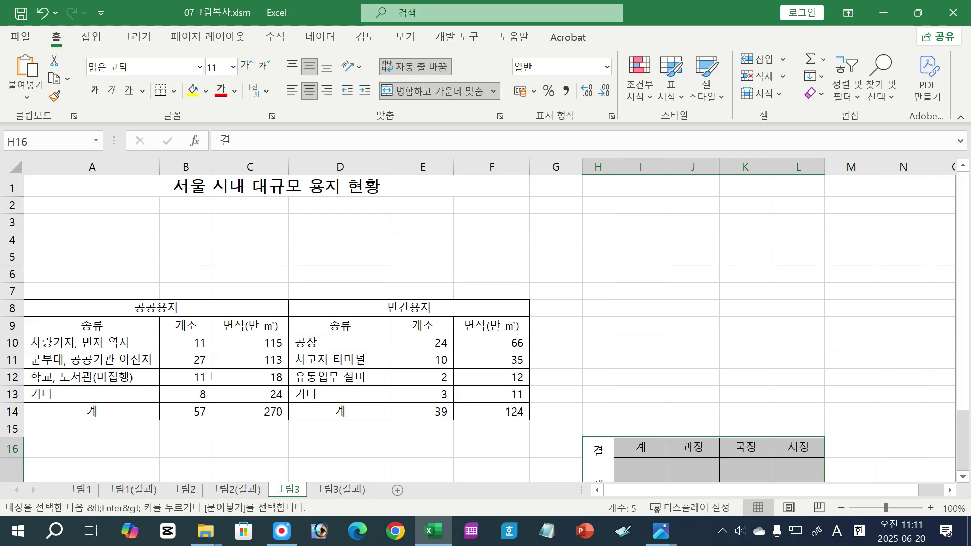
key("alt+Tab")
scroll(558, 253, "up", 4)
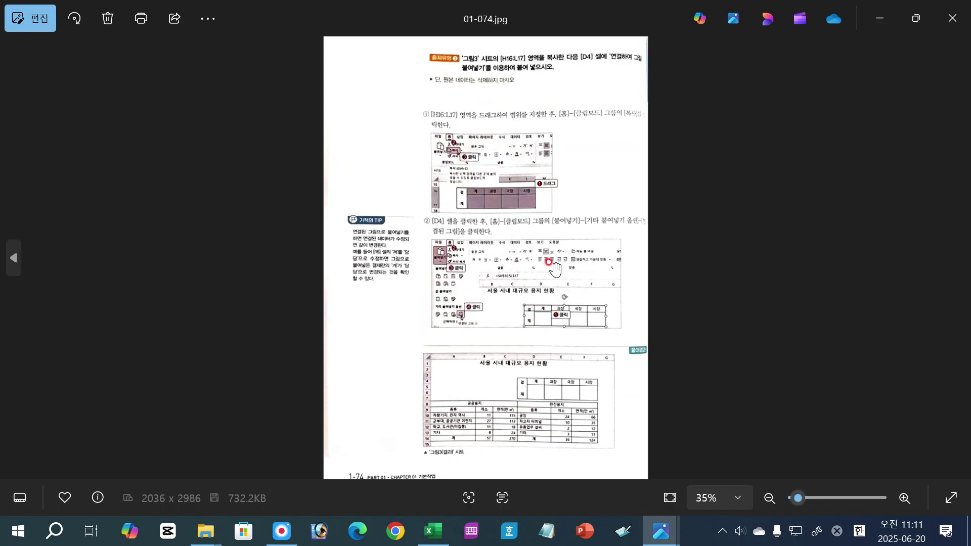
scroll(558, 253, "up", 6)
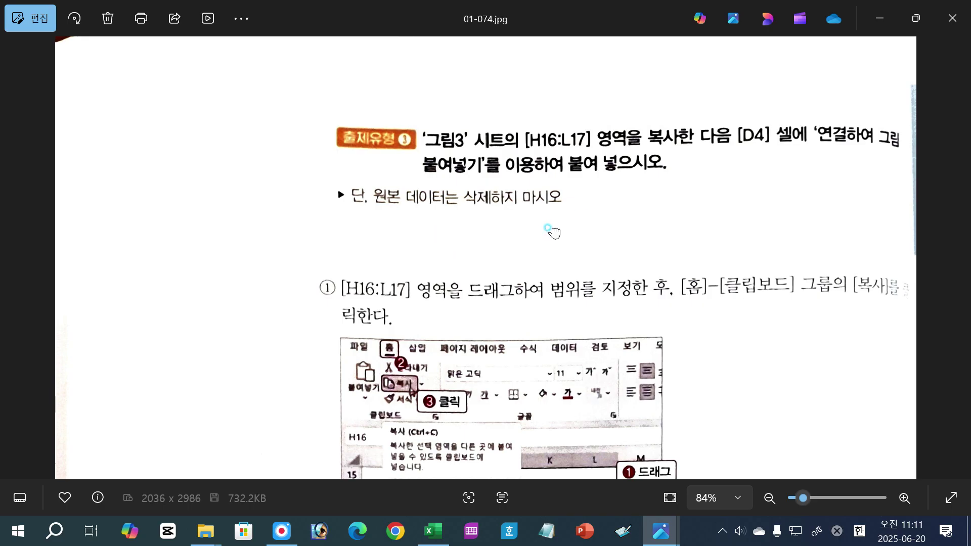
left_click(424, 530)
left_click(434, 530)
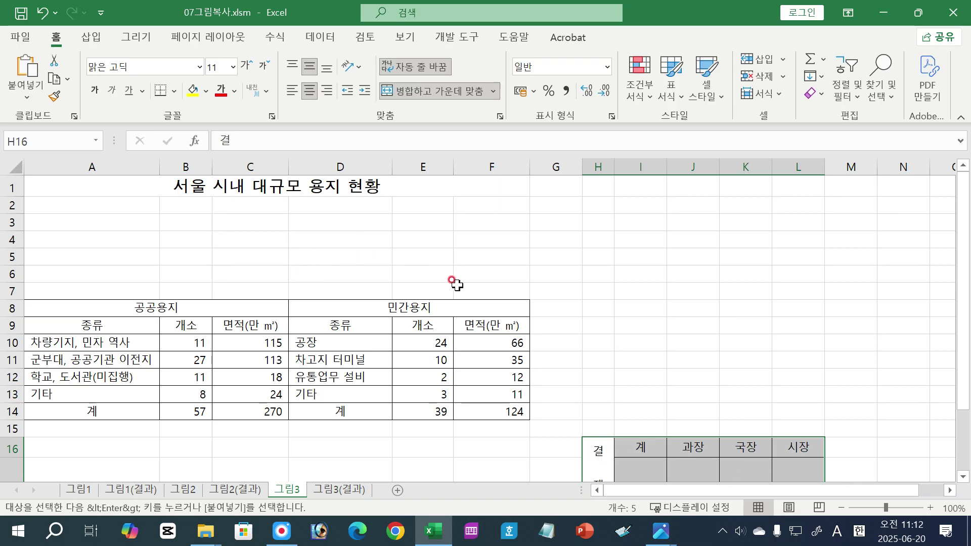
- Narrow column C of the 그림3 sheet slightly, keeping it wide enough for the 면적(만 ㎡) heading
left_click(311, 241)
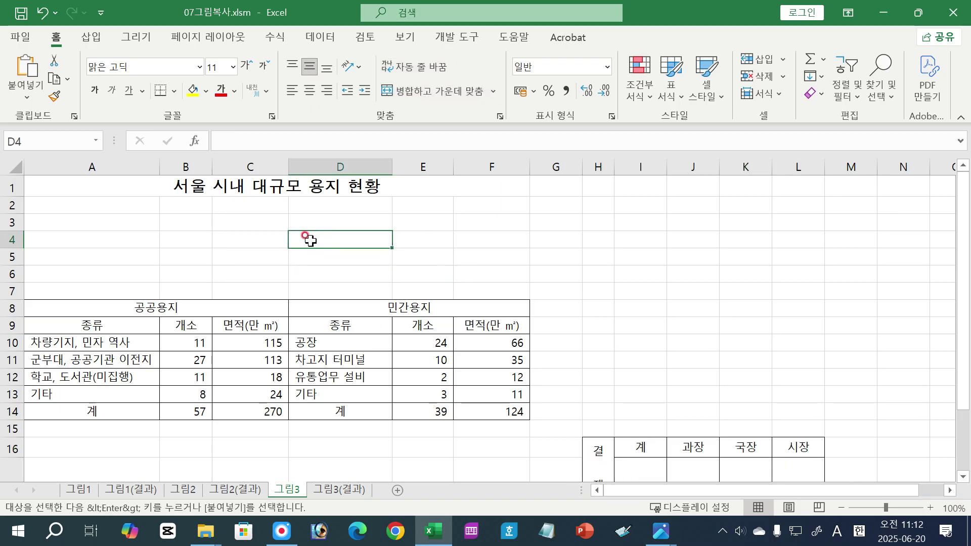
left_click(269, 235)
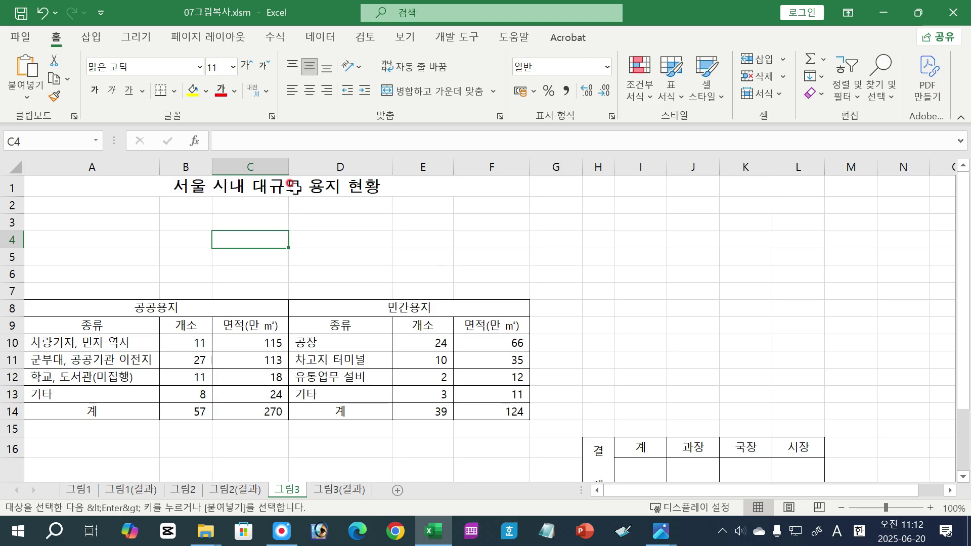
left_click_drag(289, 167, 242, 174)
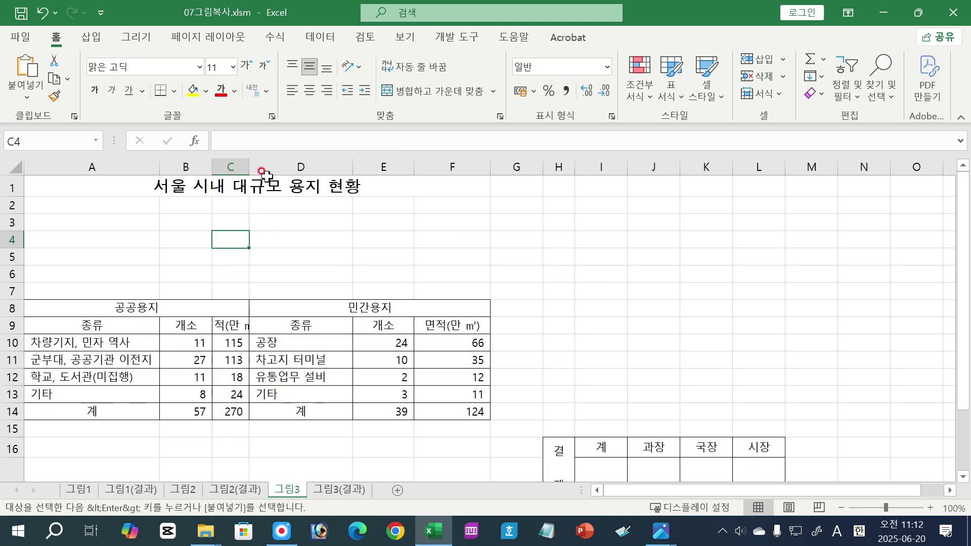
left_click_drag(251, 167, 277, 167)
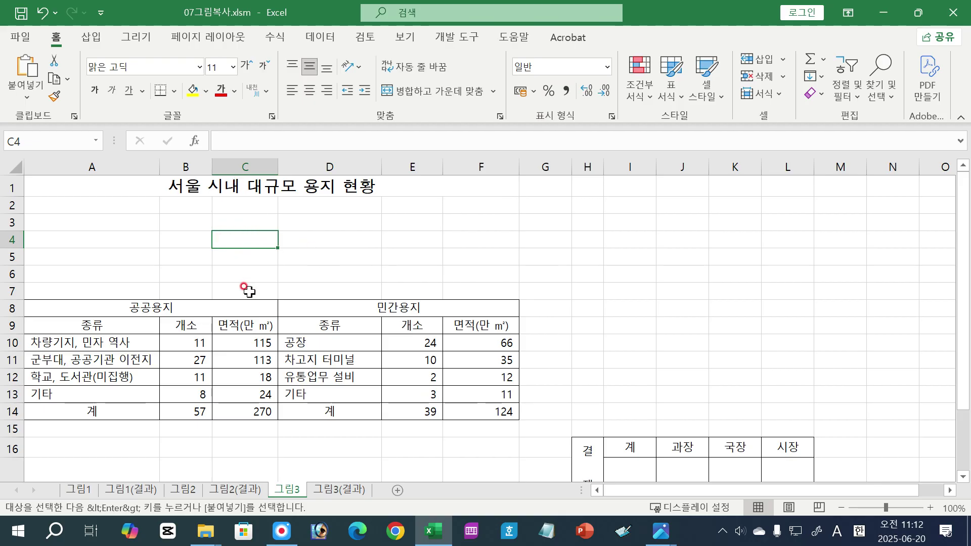
- Copy the 결재 block H16:L17 and paste it as a linked picture at cell D4 of the 그림3 sheet
left_click_drag(582, 460, 785, 460)
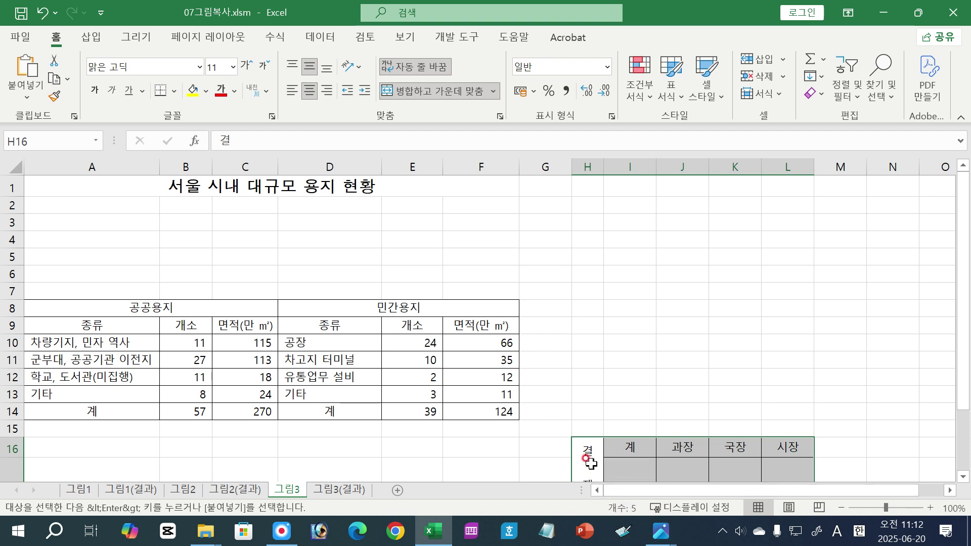
key("ctrl+c")
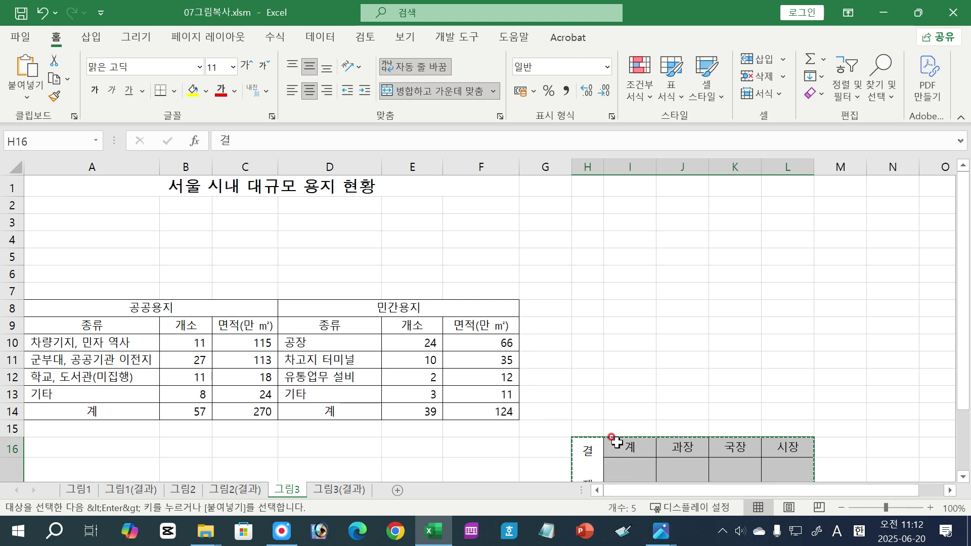
mouse_move(661, 531)
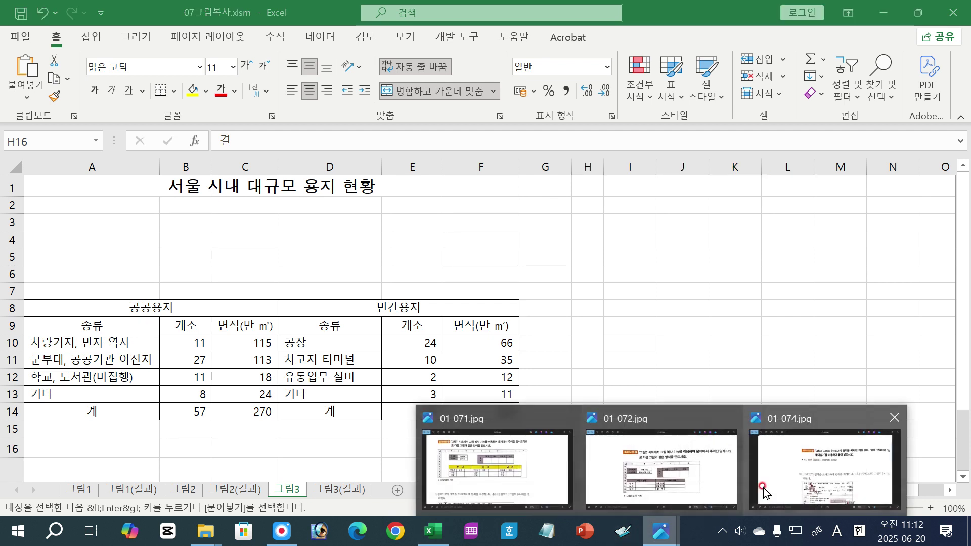
left_click(855, 463)
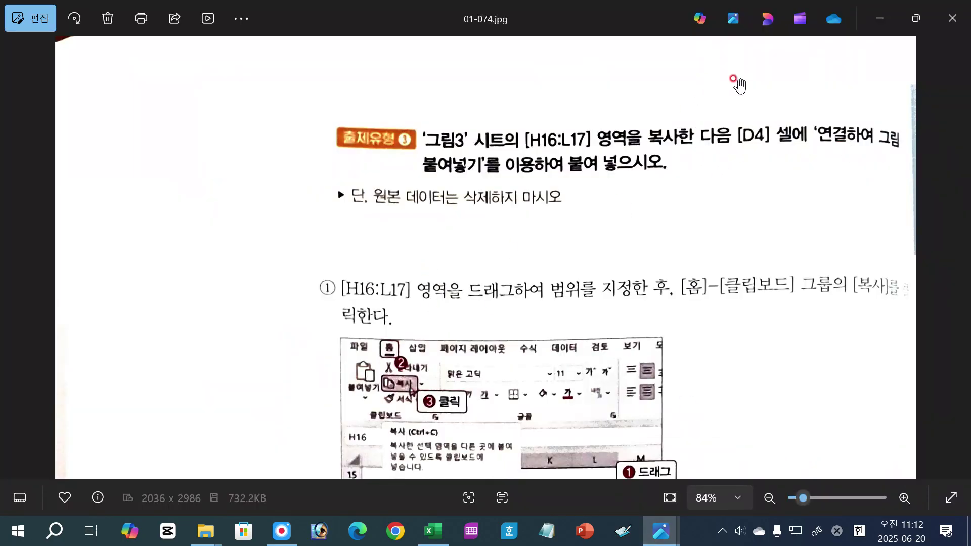
left_click(433, 531)
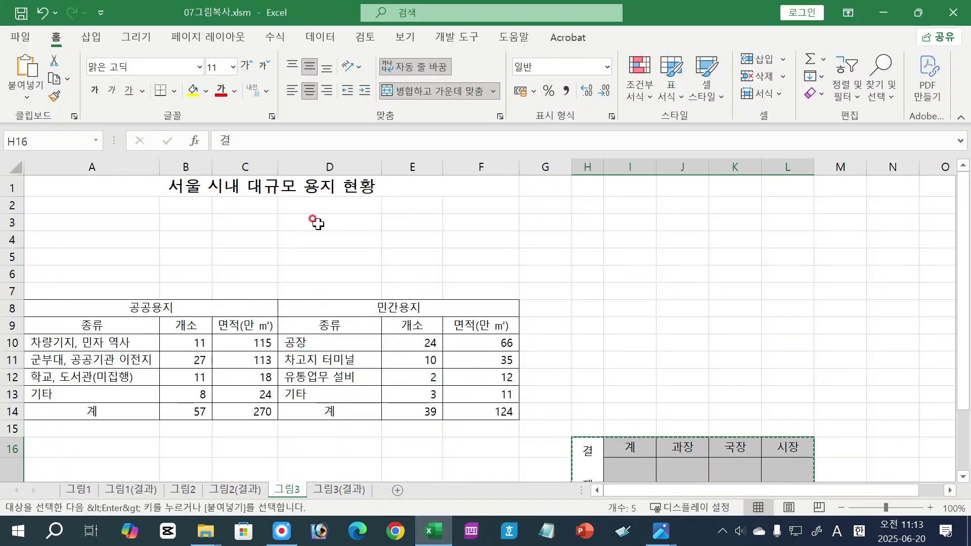
left_click(307, 241)
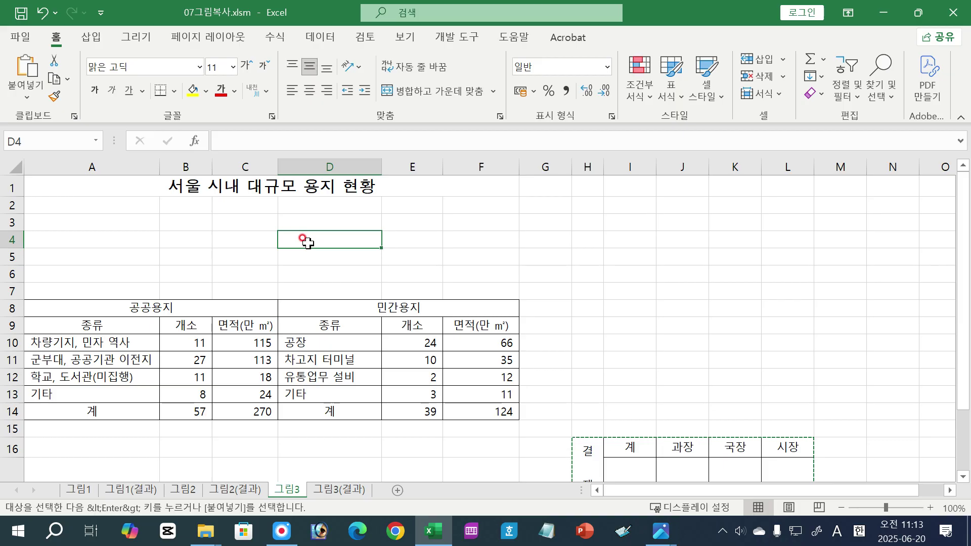
right_click(306, 241)
mouse_move(481, 183)
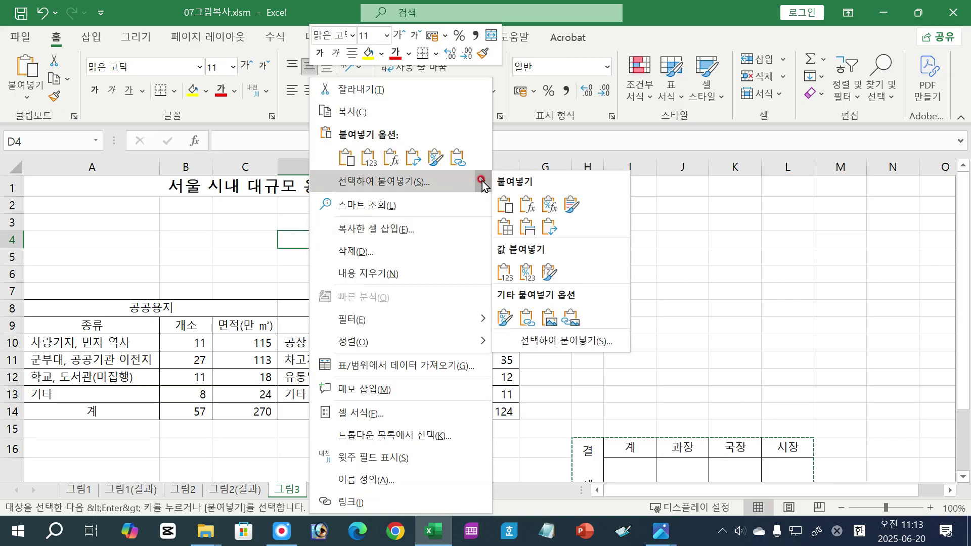
left_click(571, 319)
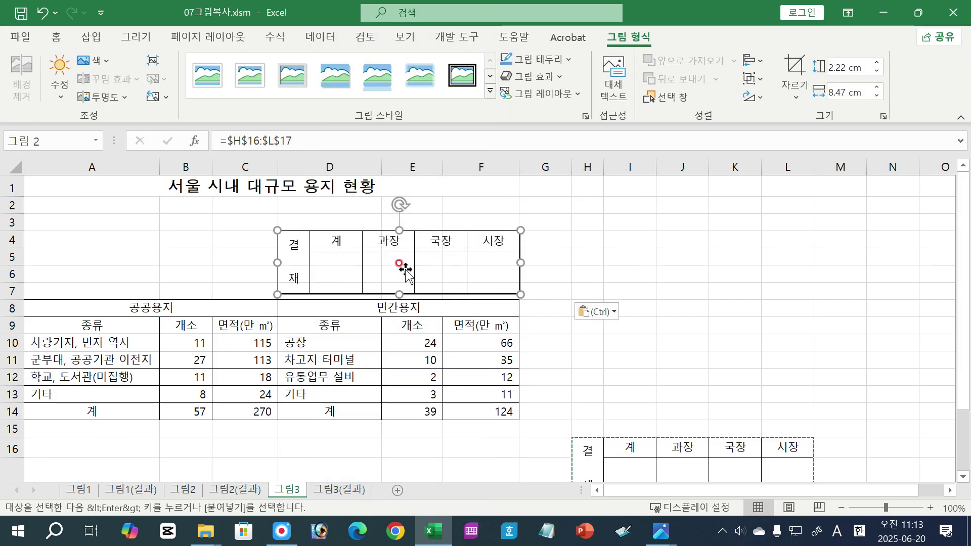
right_click(439, 251)
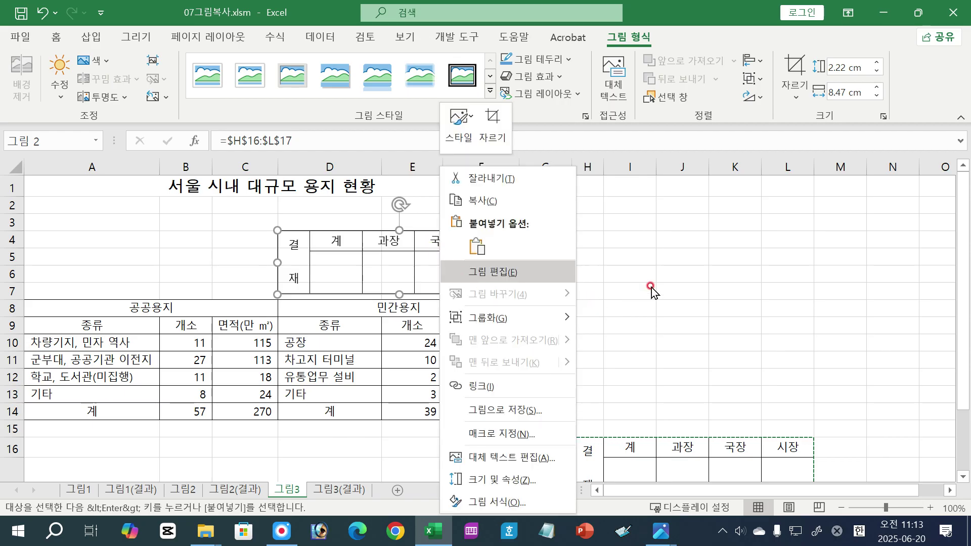
key("Escape")
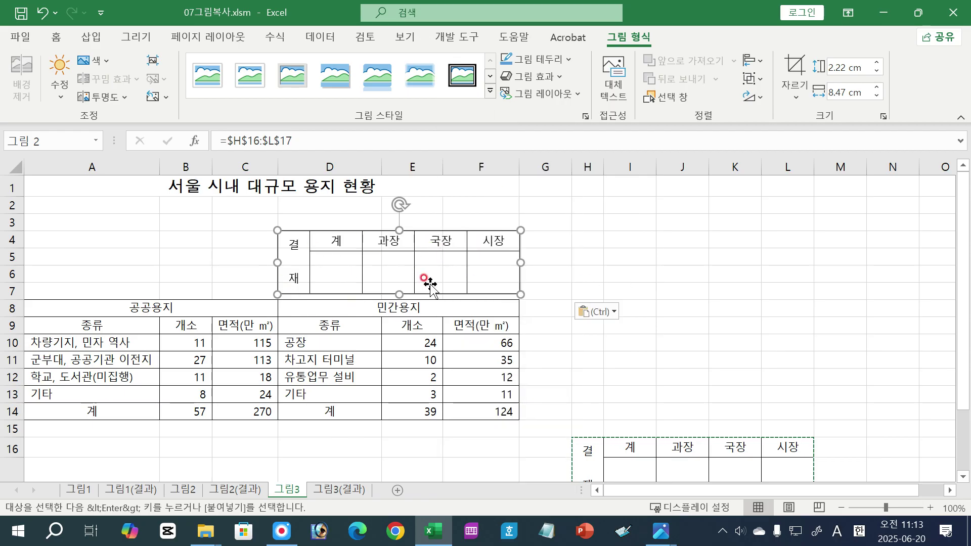
- Deselect the linked picture and change the source heading in I16 of the 그림3 sheet to rfrf to test the link
left_click(685, 339)
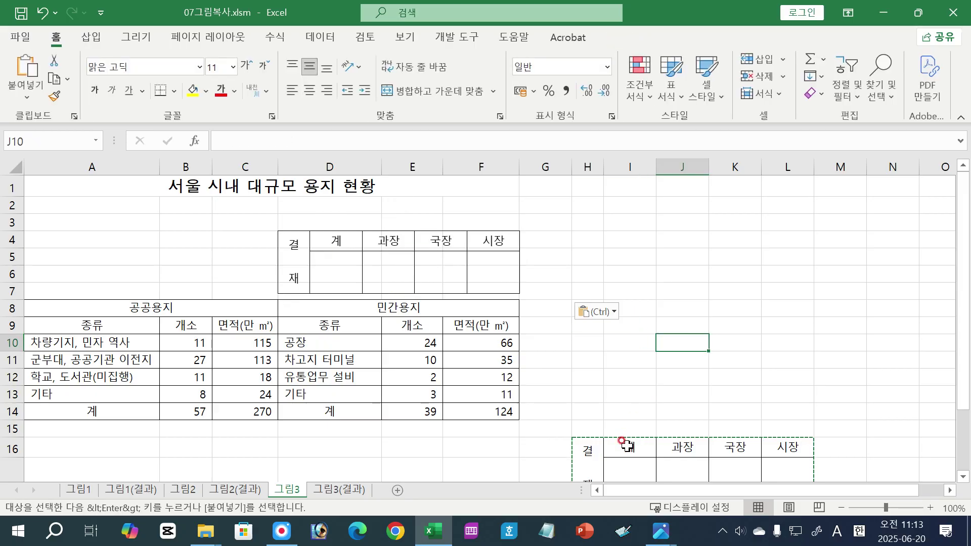
left_click(626, 455)
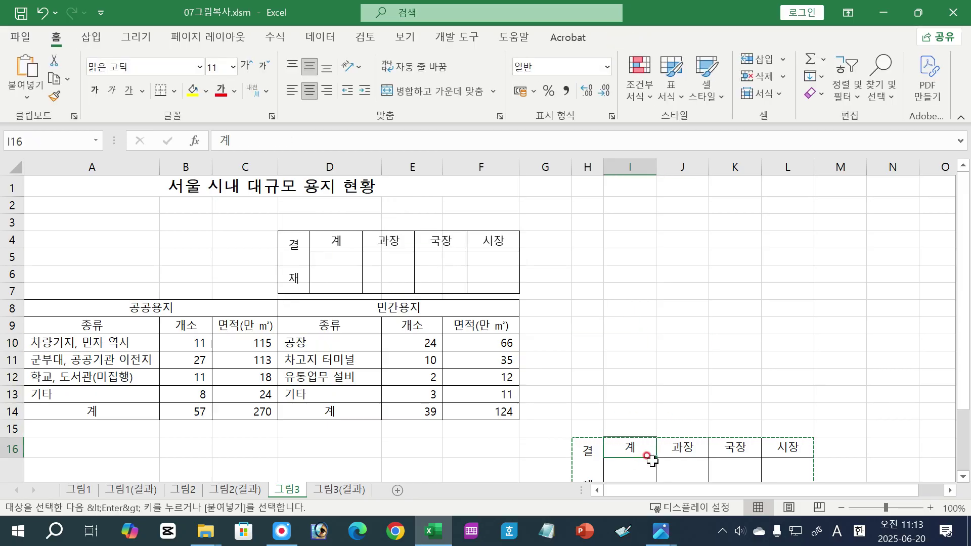
type("rfrf")
key("Return")
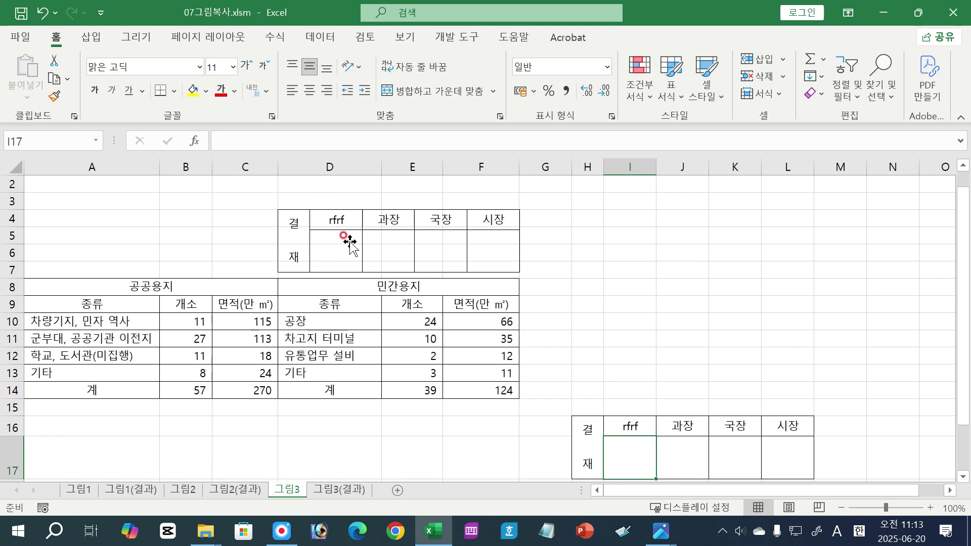
- On the 그림2 sheet, change heading D6 to dffff and check the pasted 결재 picture below for comparison
left_click(191, 488)
scroll(344, 413, "up", 2)
scroll(360, 403, "up", 3)
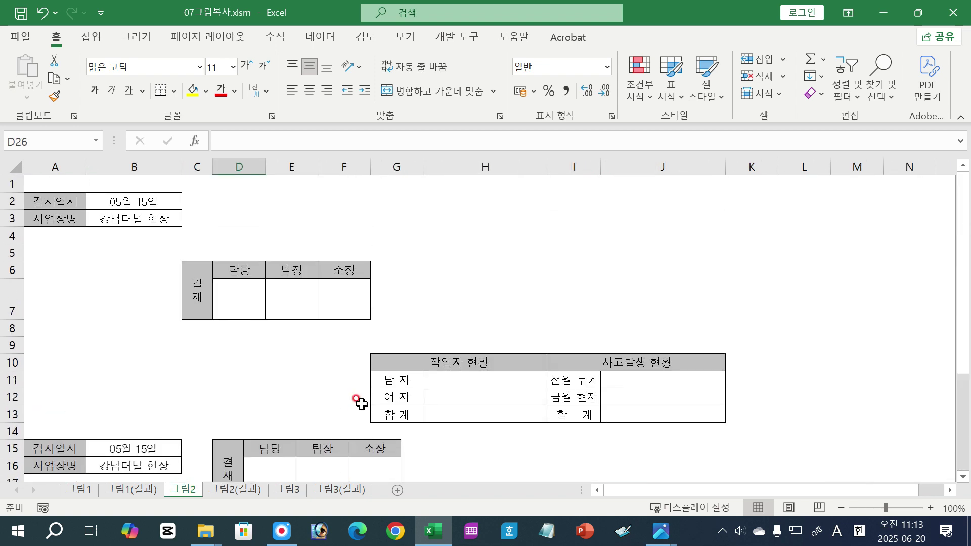
left_click(245, 300)
left_click(243, 273)
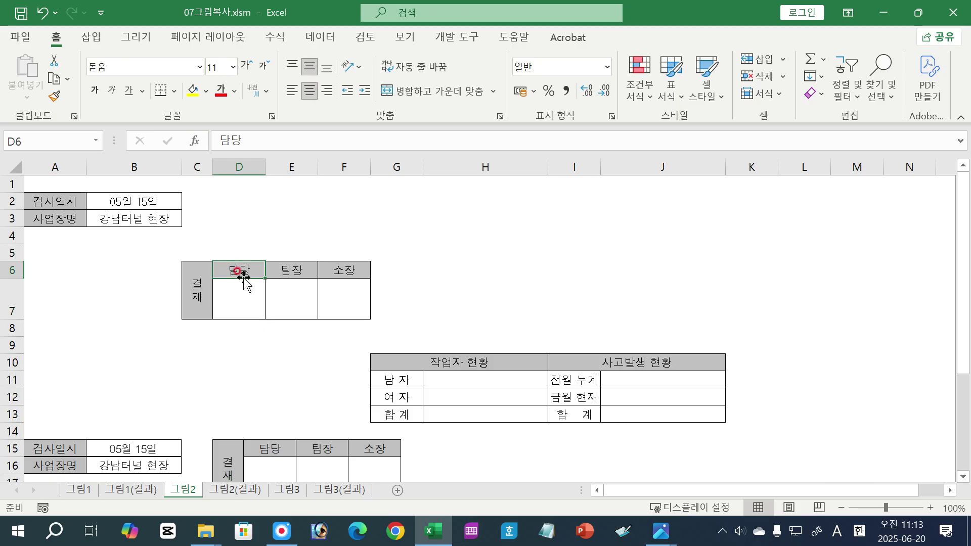
type("dffff")
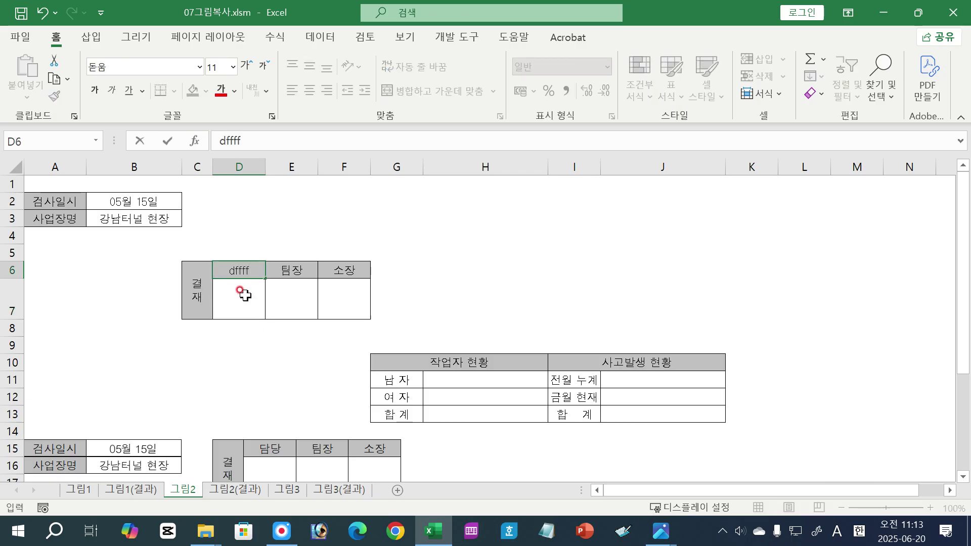
key("Return")
left_click(268, 453)
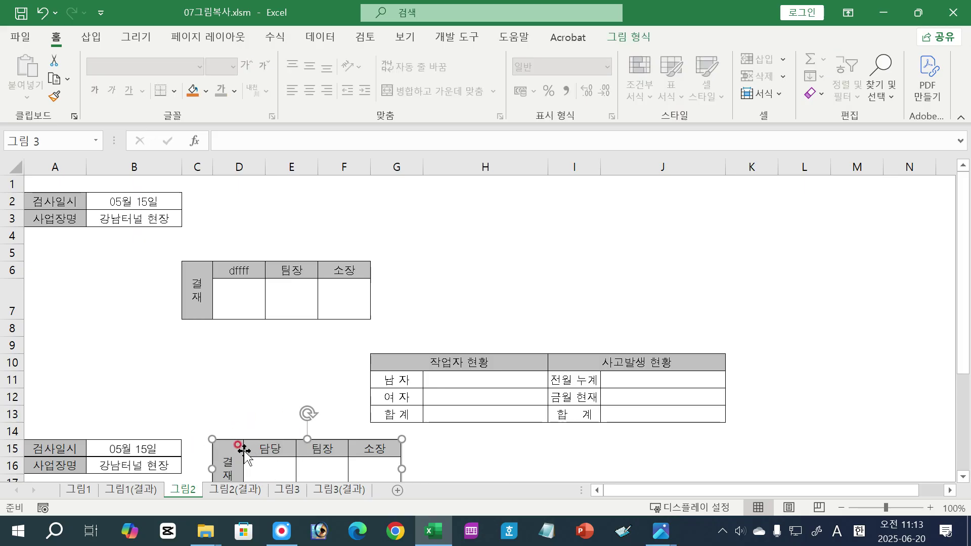
- On the 그림3 sheet, change the 과장 heading in J16 to rtttt as a second test of the linked picture
left_click(289, 490)
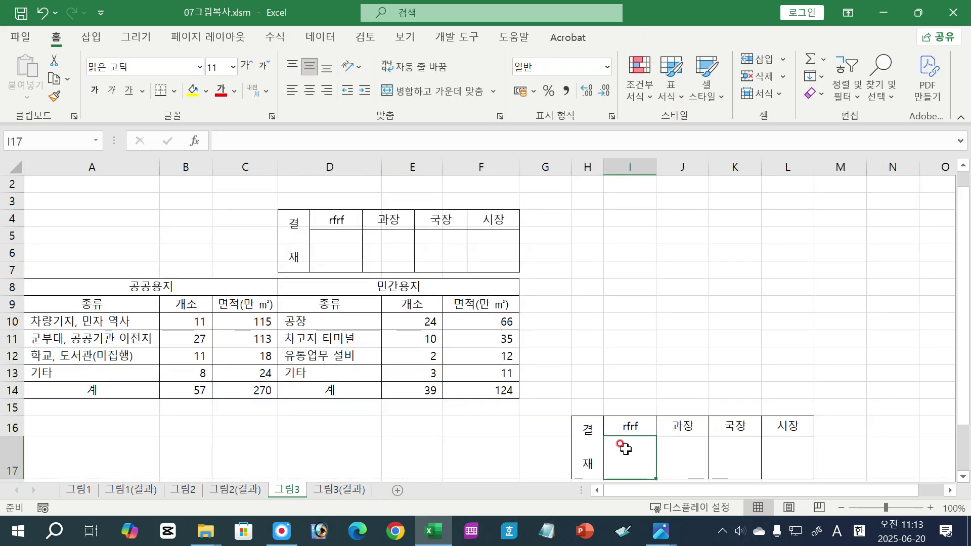
left_click(626, 426)
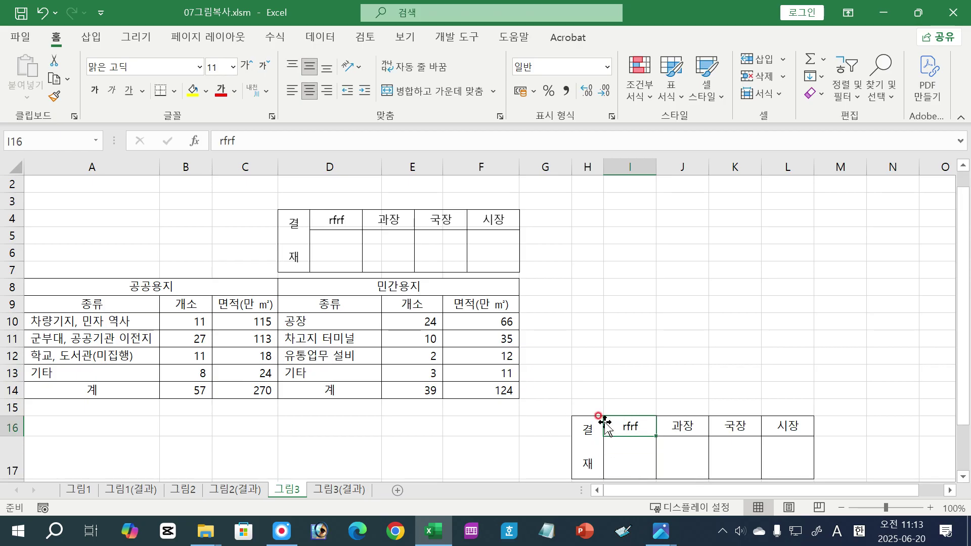
left_click(680, 426)
type("rtttt")
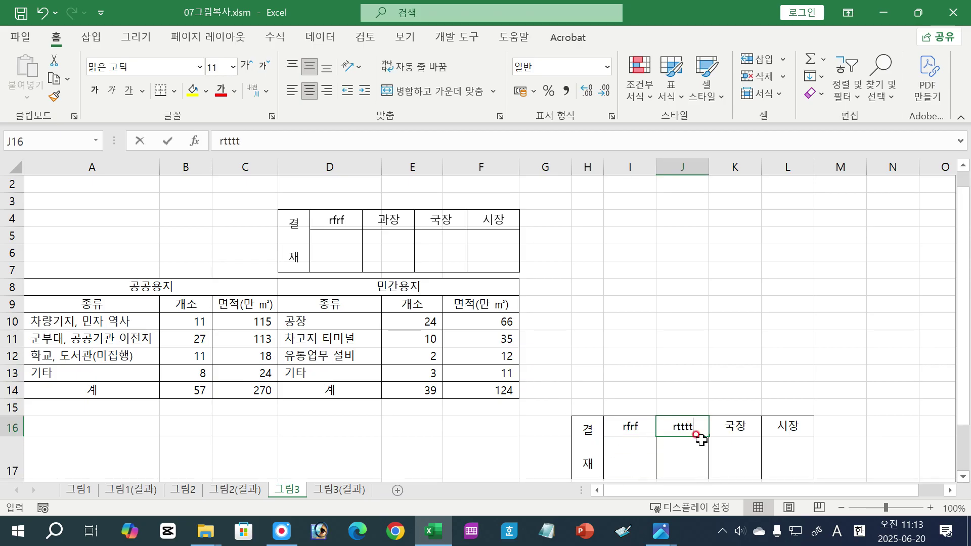
key("Return")
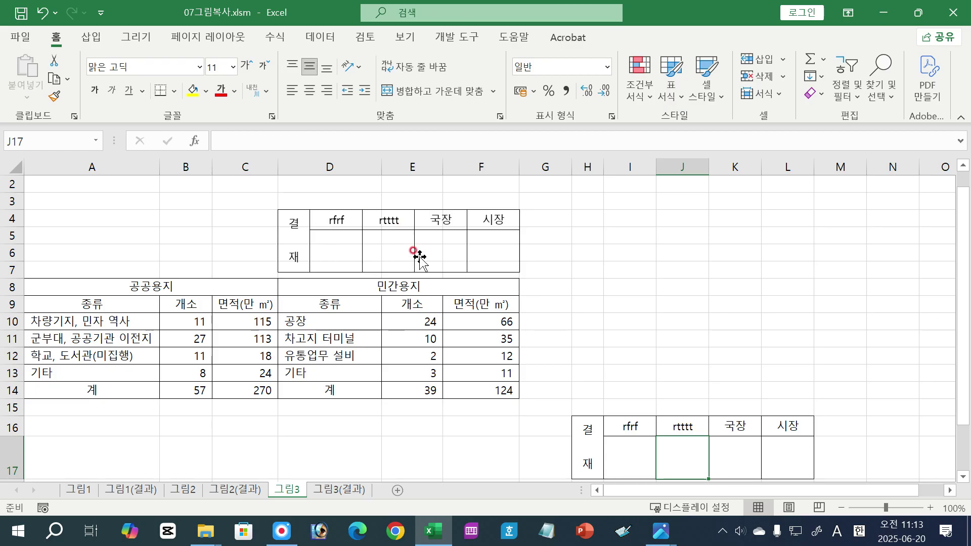
- Undo the three test entries made in the 결재 blocks of the 그림2 and 그림3 sheets
left_click(44, 15)
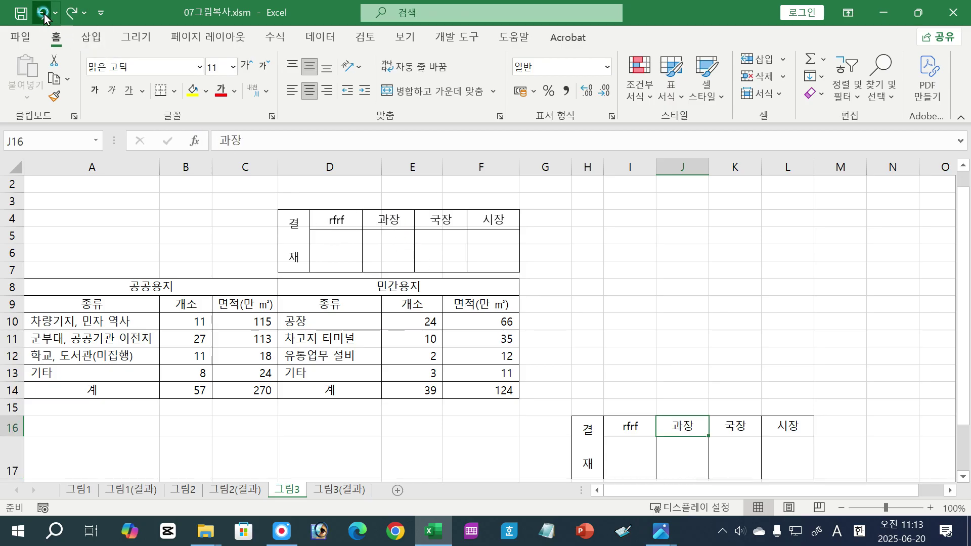
left_click(44, 15)
left_click(44, 15)
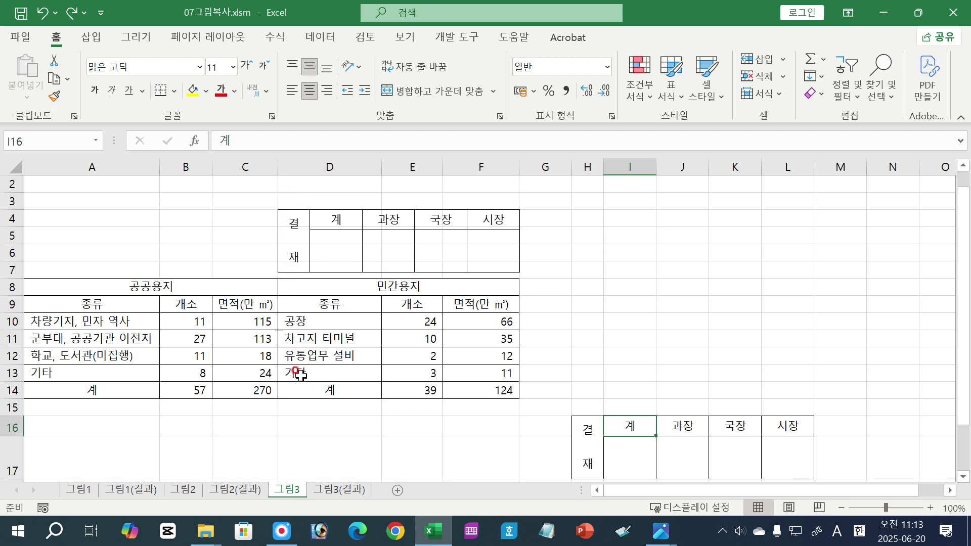
- Select the linked 결재 picture at D4 to inspect its source reference, and deselect it
right_click(301, 300)
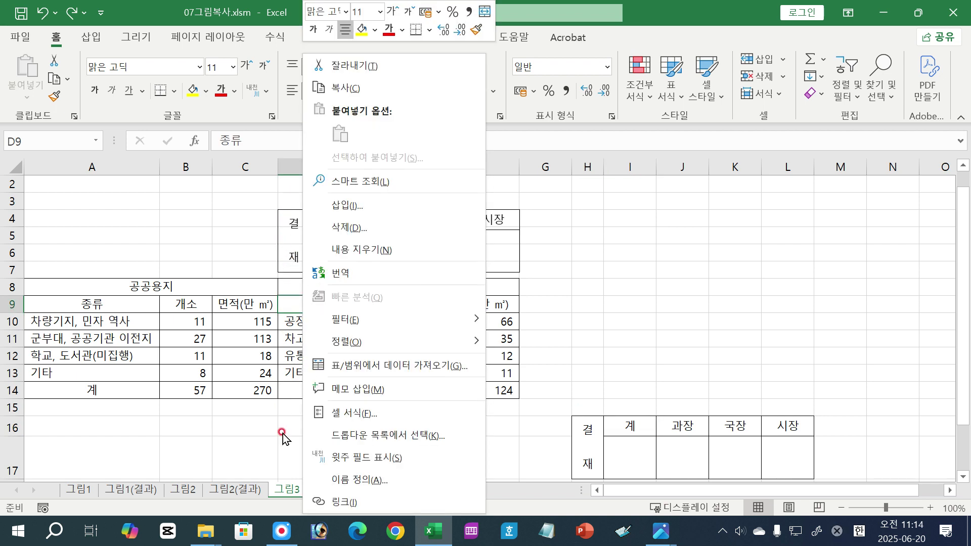
left_click(283, 434)
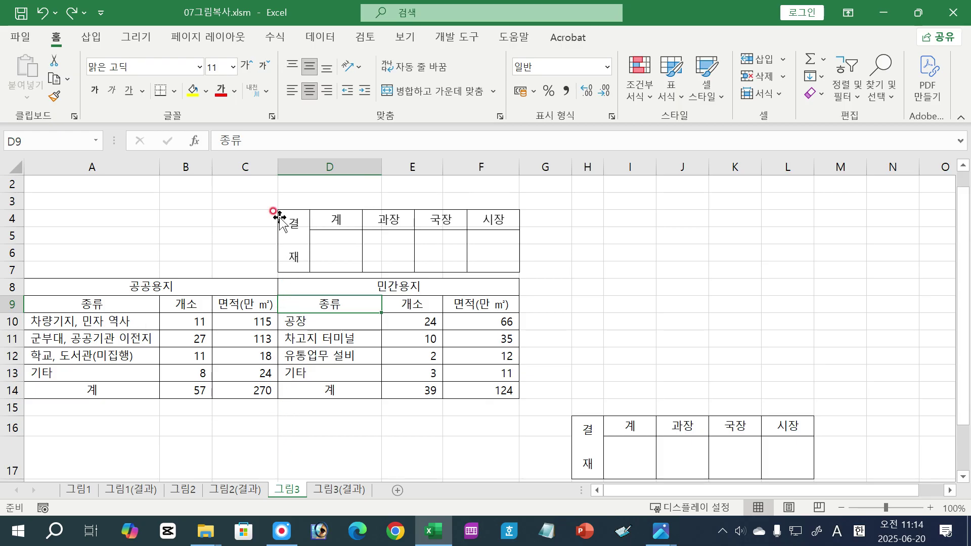
left_click(304, 234)
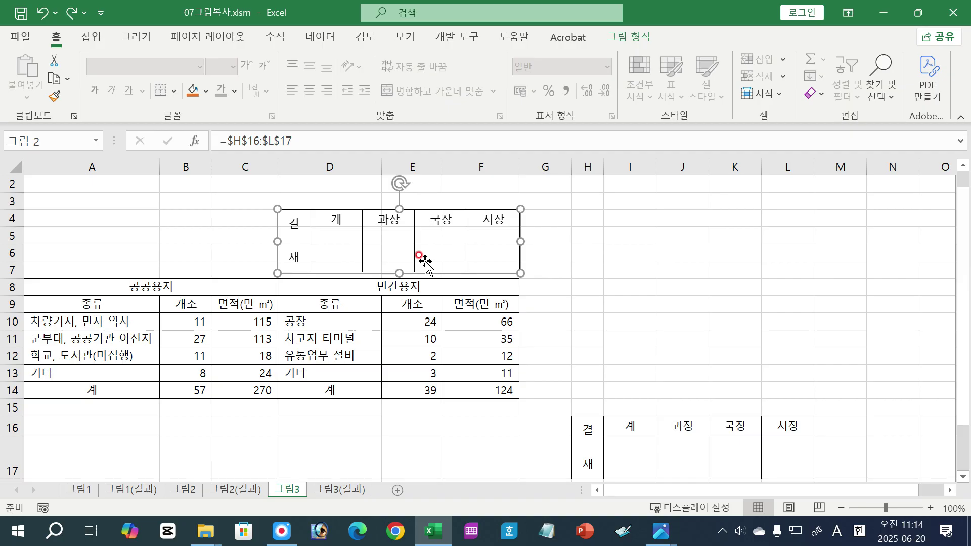
left_click(638, 269)
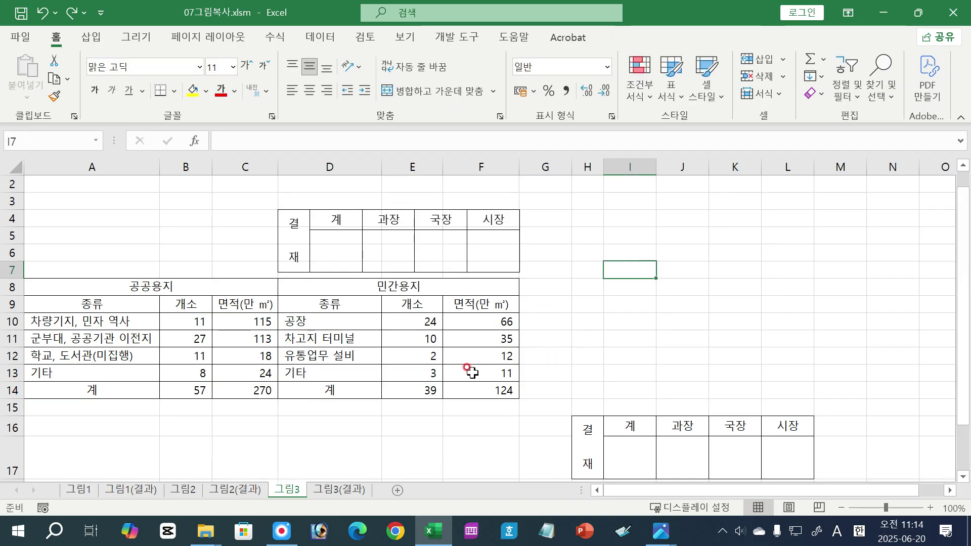
left_click(640, 335)
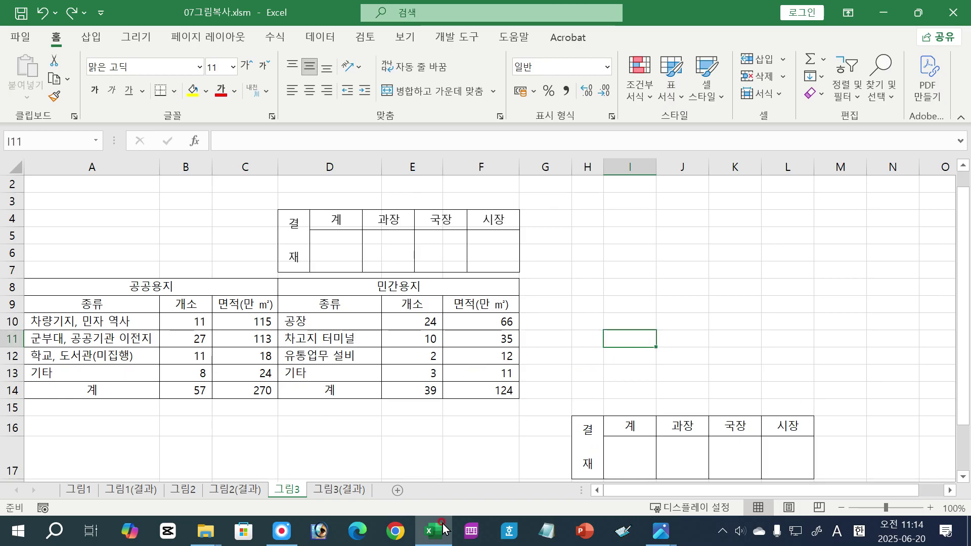
- Switch to the Hangul document and read question 30 on [외부 데이터 가져오기], highlighting the 텍스트 파일(*.txt) option
right_click(509, 531)
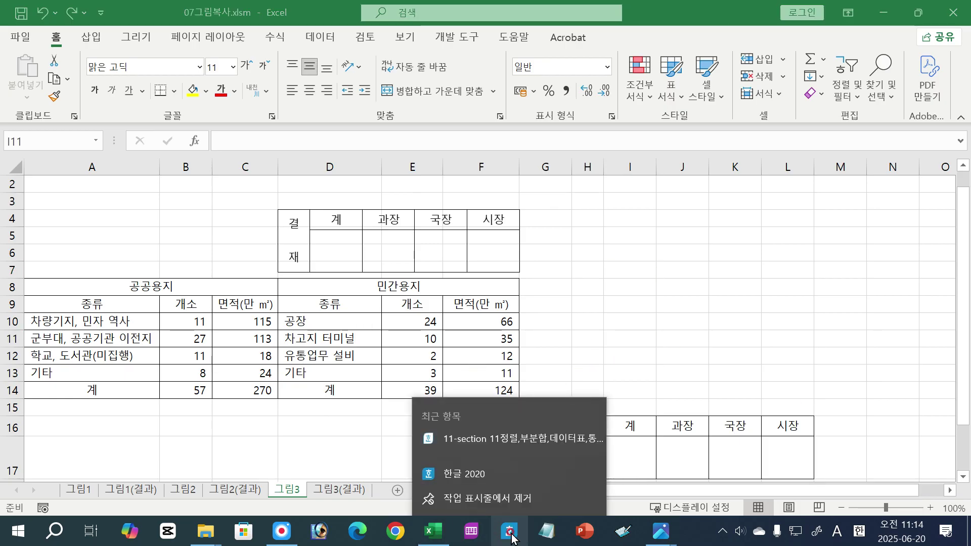
left_click(581, 396)
key("alt+Tab")
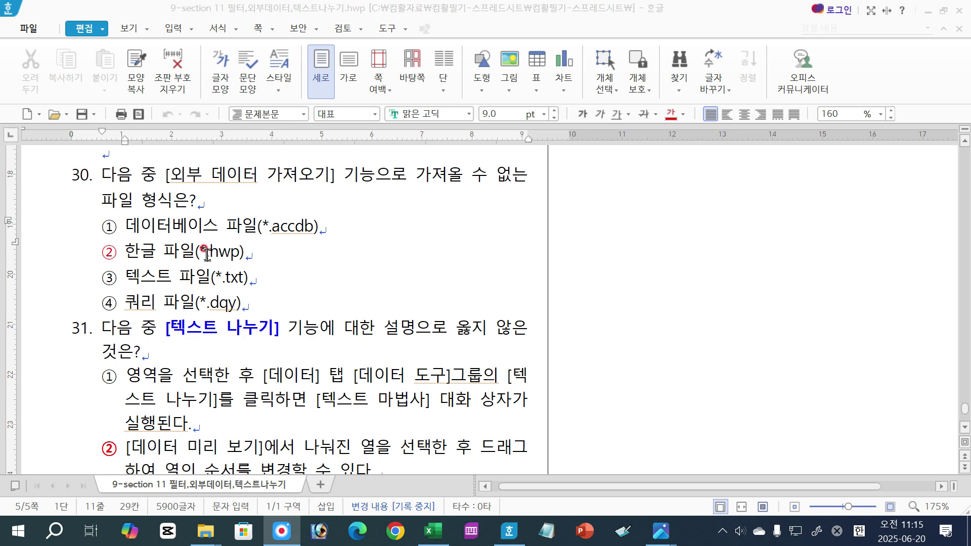
left_click_drag(124, 280, 253, 277)
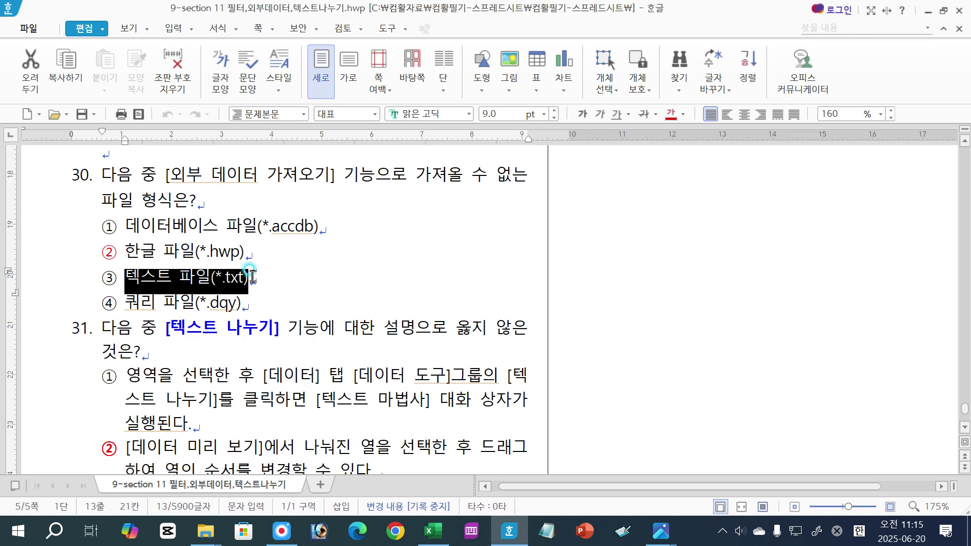
left_click(261, 278)
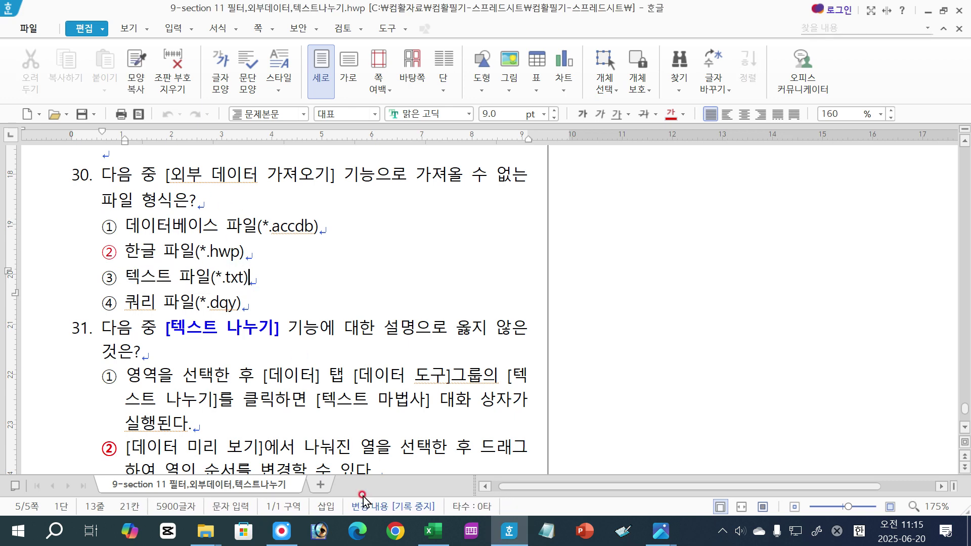
- Switch back to Excel and examine the database sources available for importing external data
left_click(433, 531)
left_click(141, 185)
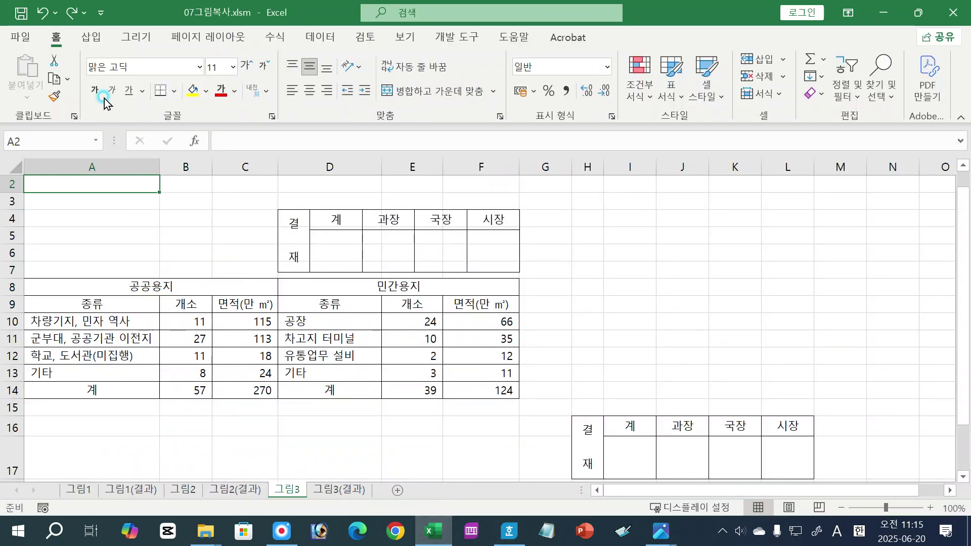
left_click(320, 37)
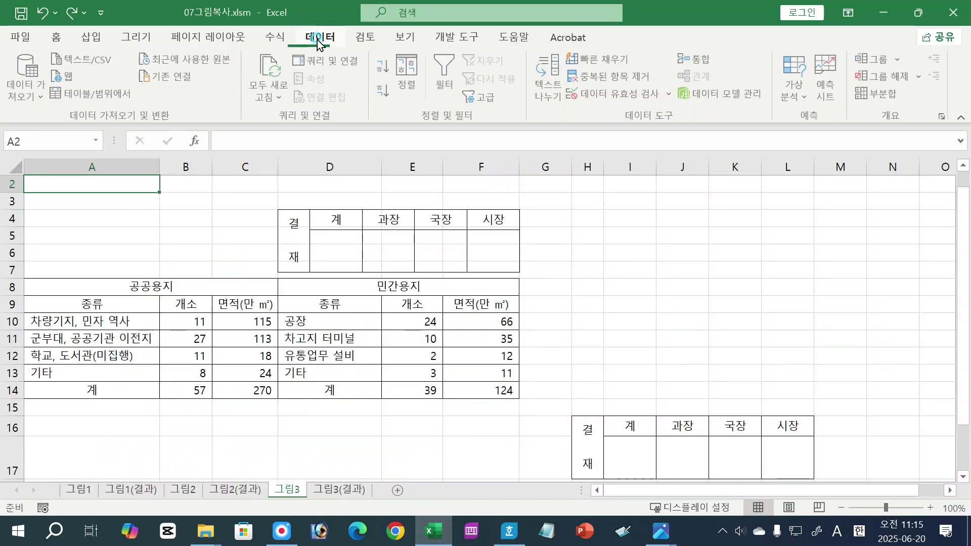
left_click(30, 93)
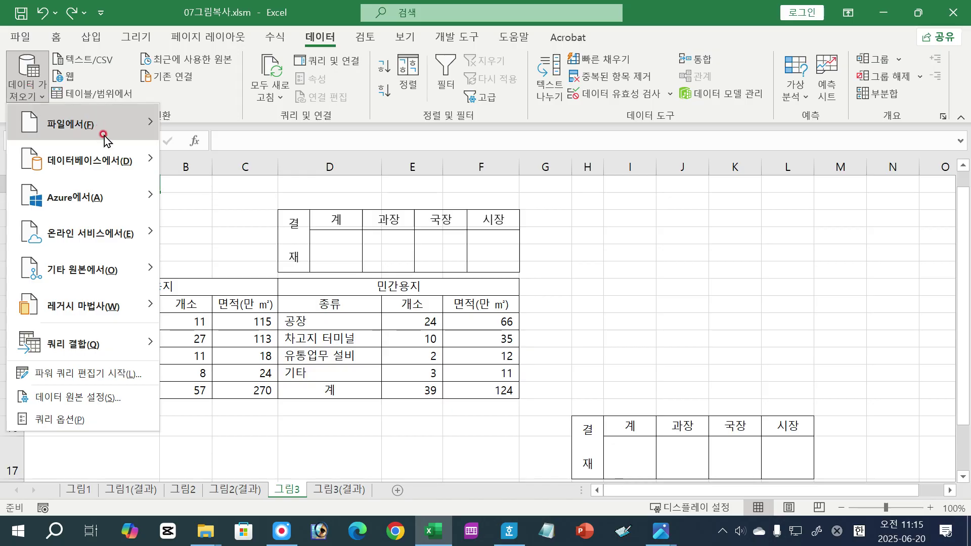
left_click(115, 168)
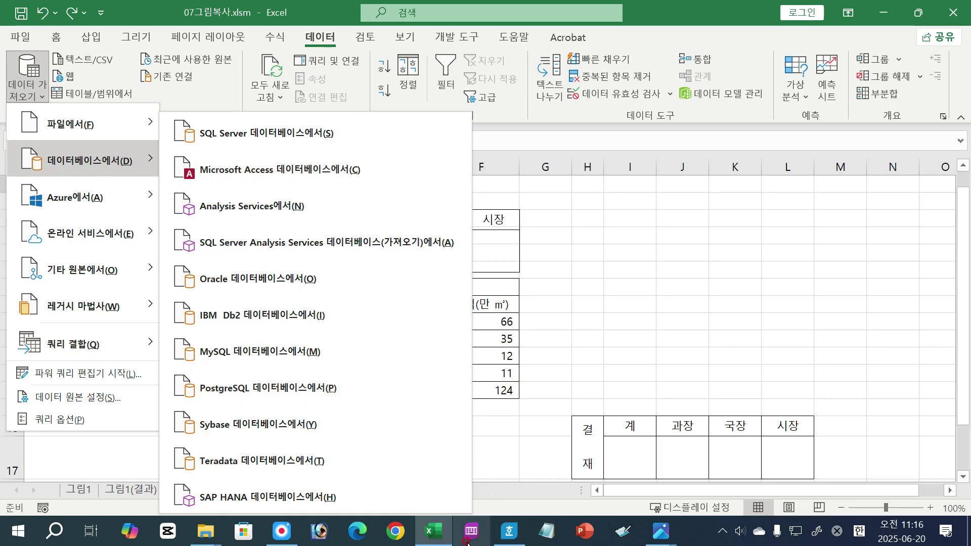
- Recheck question 30 in Hangul and compare its options with Excel's file, database and query-combining data sources
left_click(505, 541)
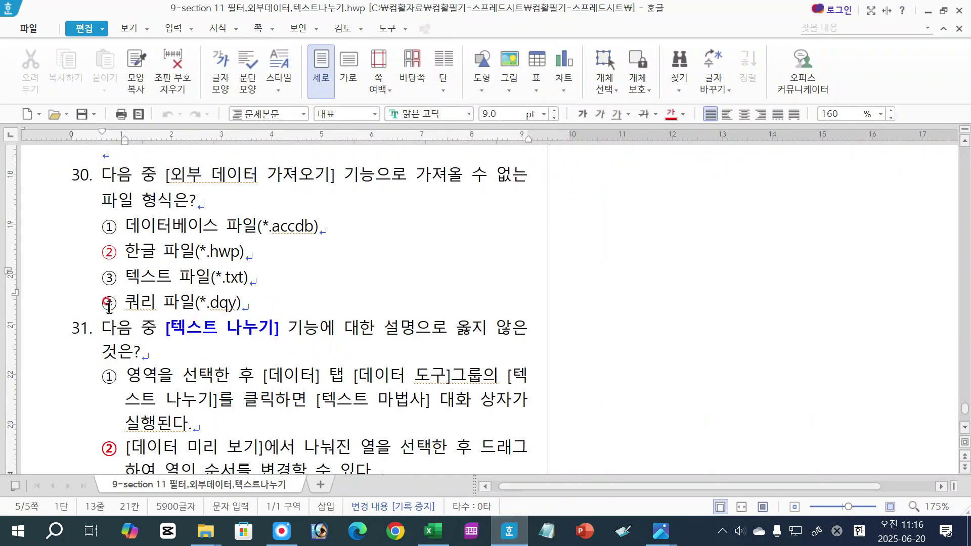
left_click(434, 540)
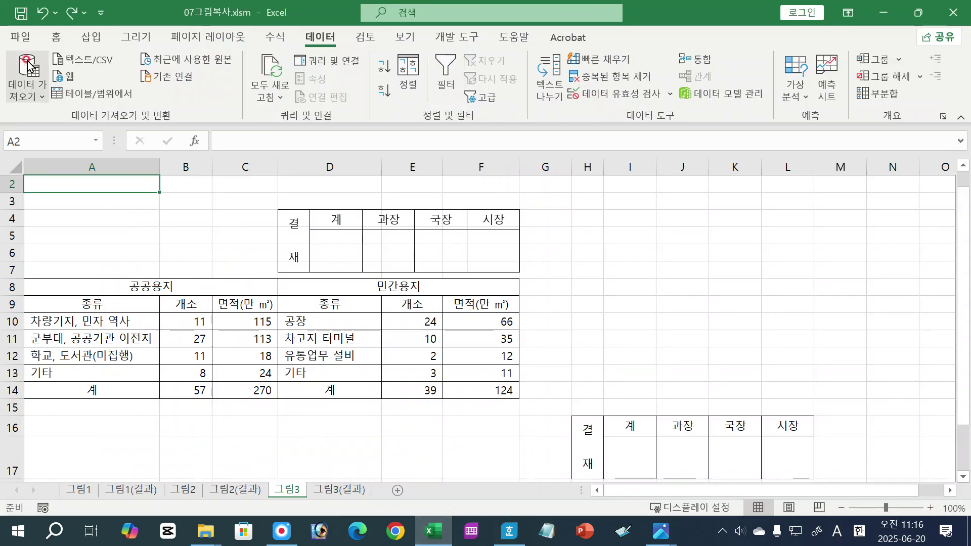
left_click(15, 87)
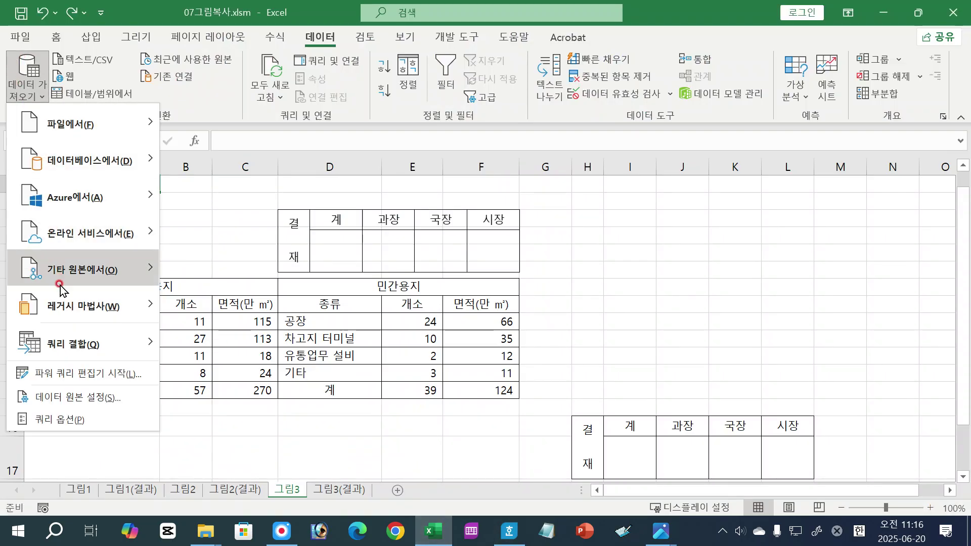
mouse_move(71, 345)
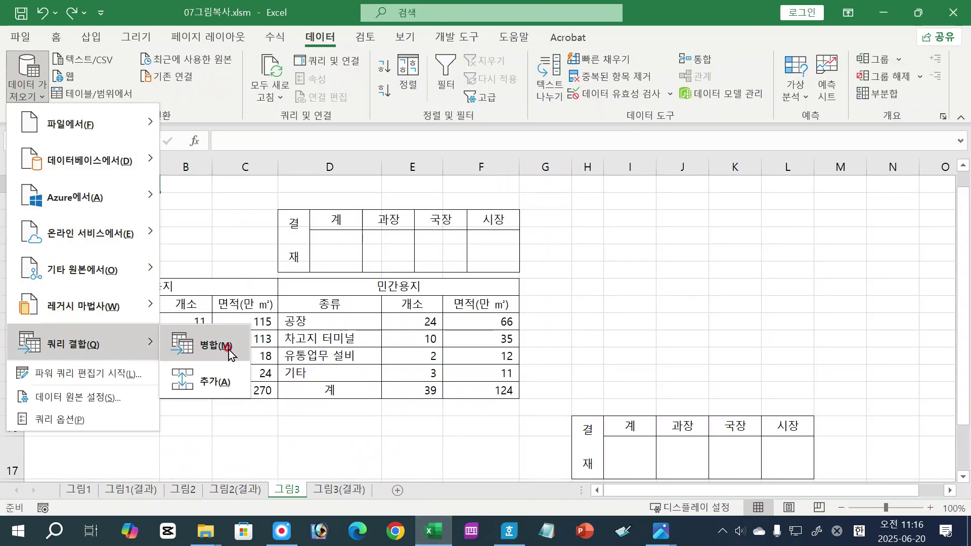
mouse_move(123, 130)
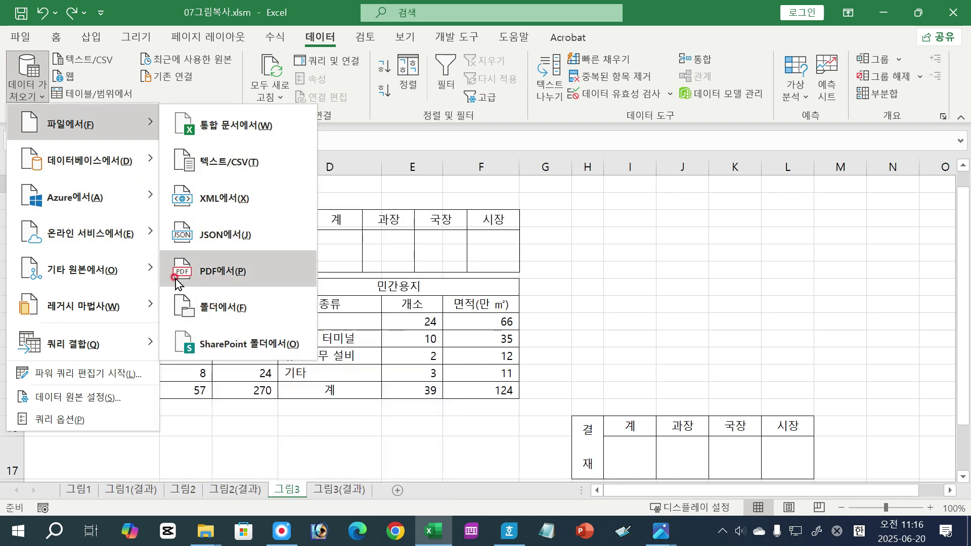
mouse_move(103, 171)
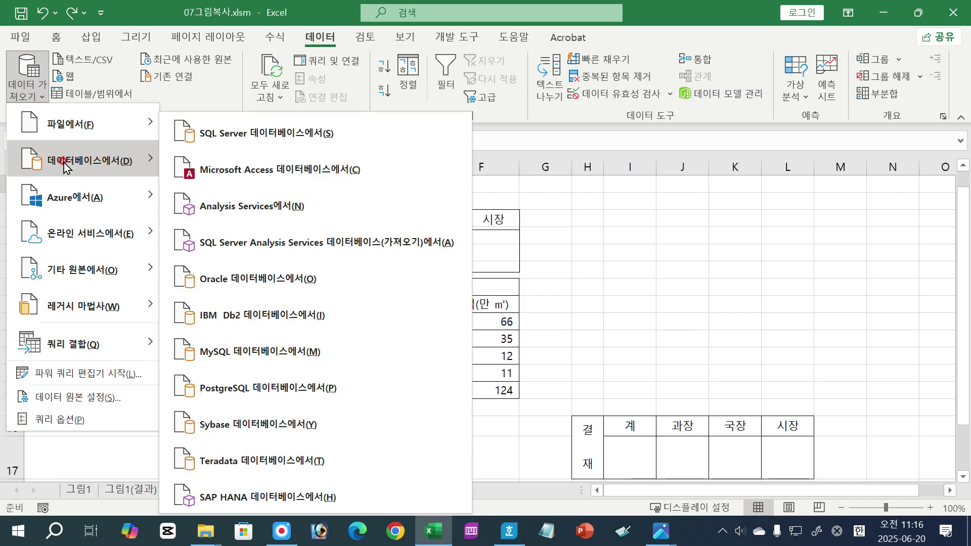
mouse_move(73, 349)
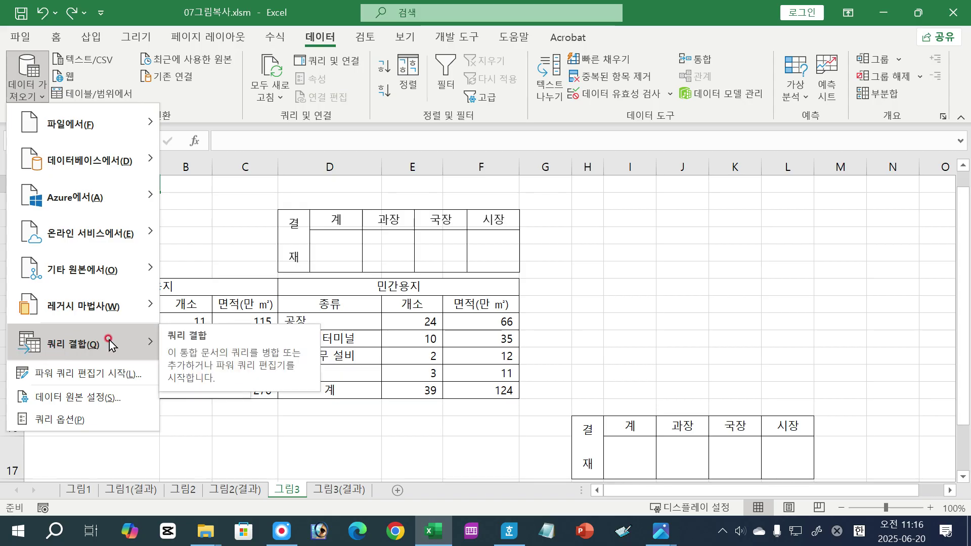
left_click(257, 435)
- Switch to the Hangul document and highlight the 한글 파일(*.hwp) option of question 30
left_click(509, 531)
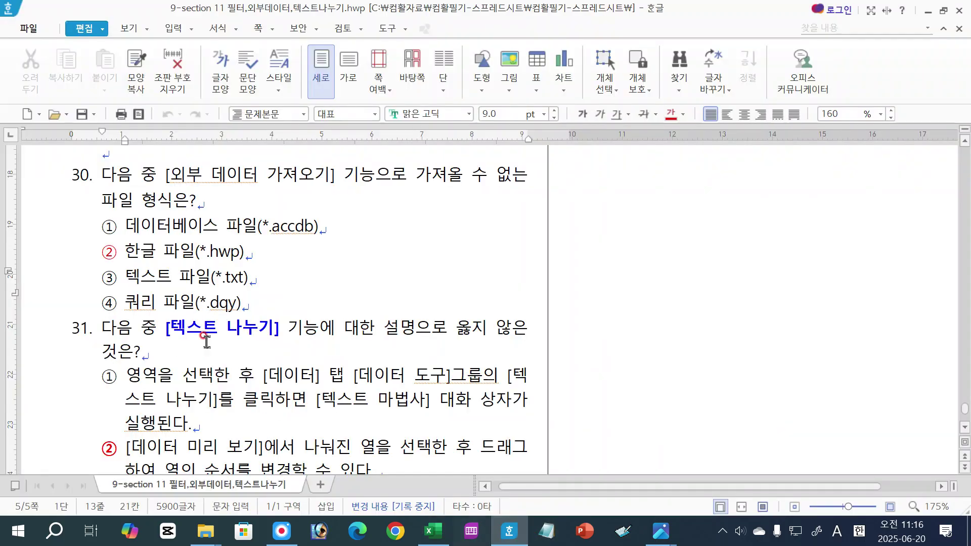
left_click_drag(125, 249, 244, 253)
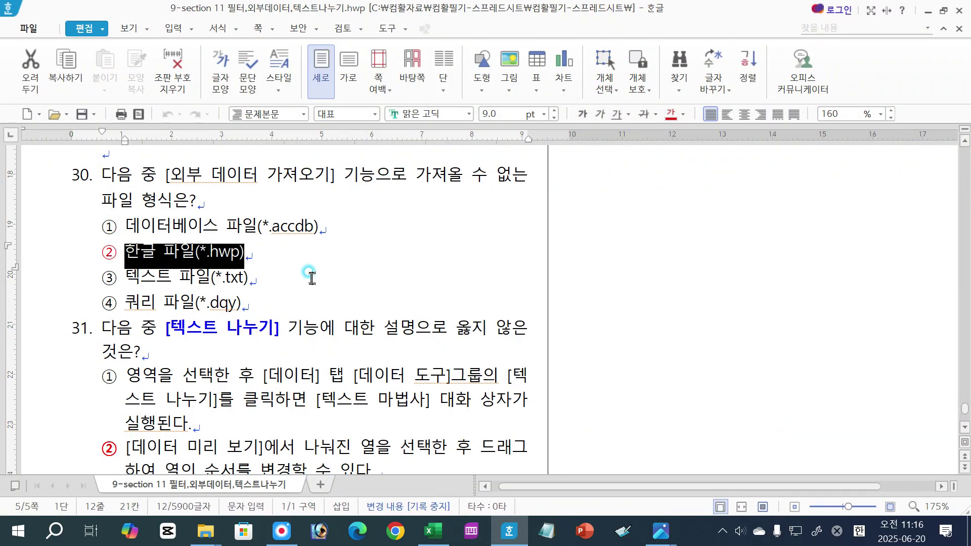
left_click(434, 532)
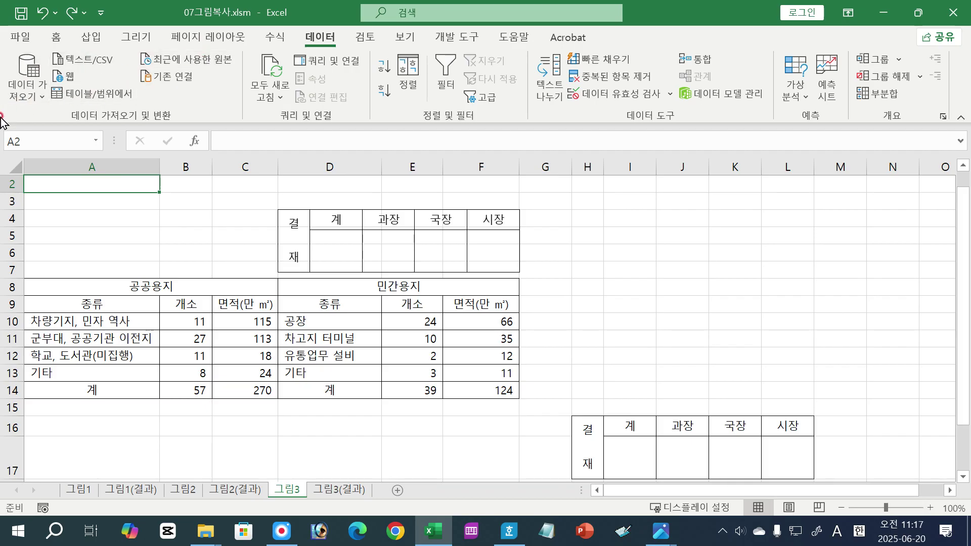
left_click(221, 242)
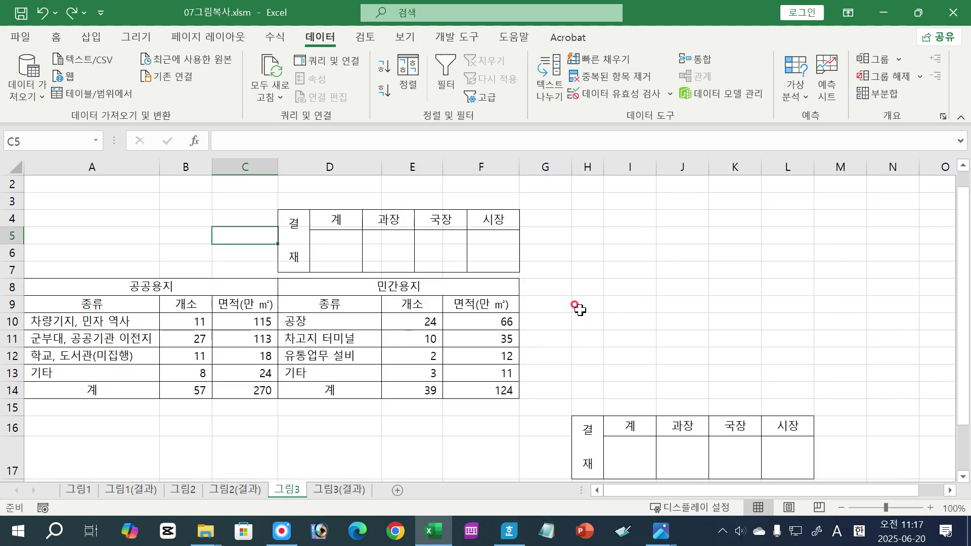
left_click(663, 273)
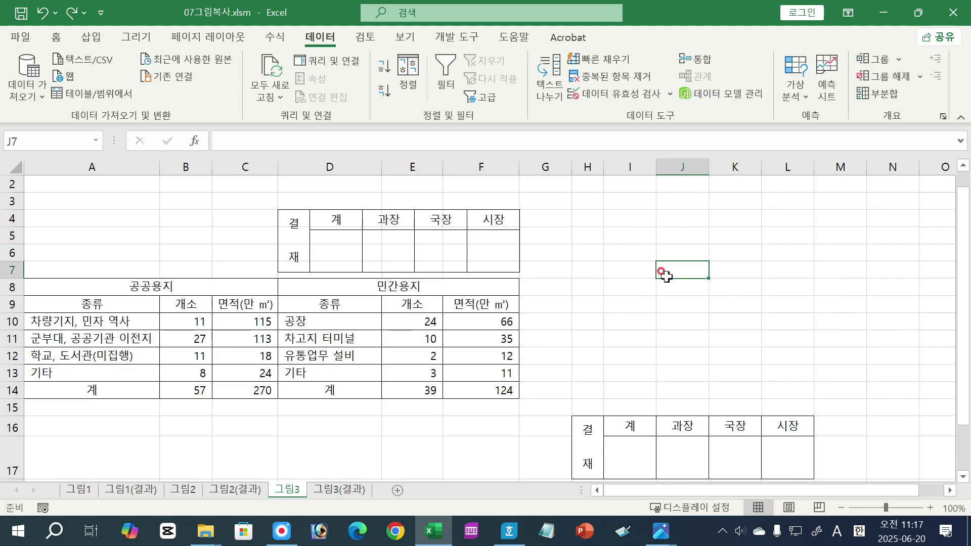
left_click(659, 338)
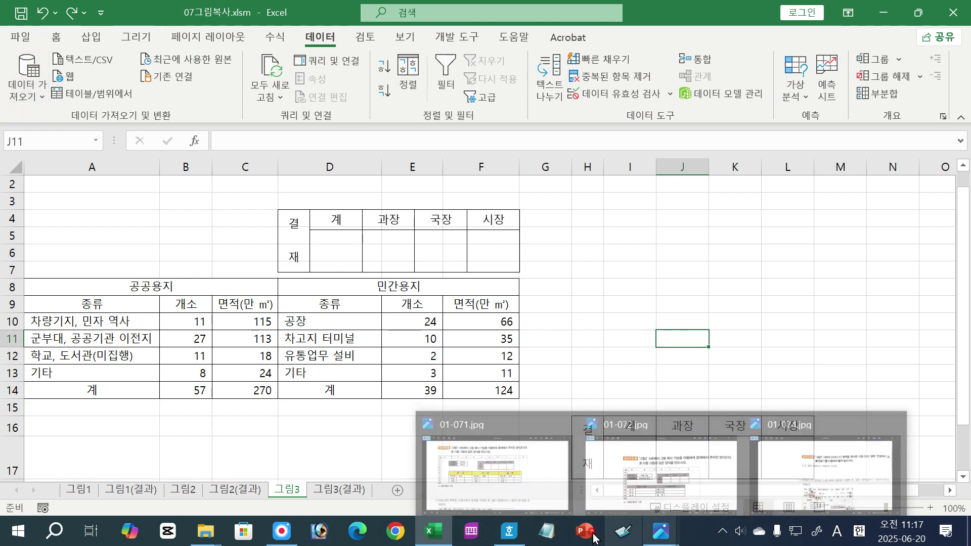
- Switch to the Hangul document and read question 31 on [텍스트 나누기], highlighting the lines of option ①
left_click(510, 531)
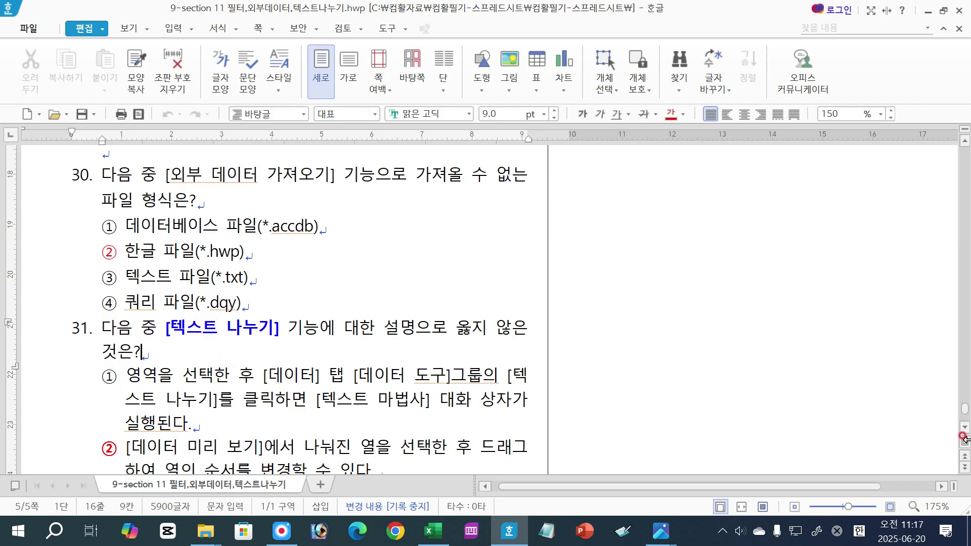
scroll(964, 430, "down", 5)
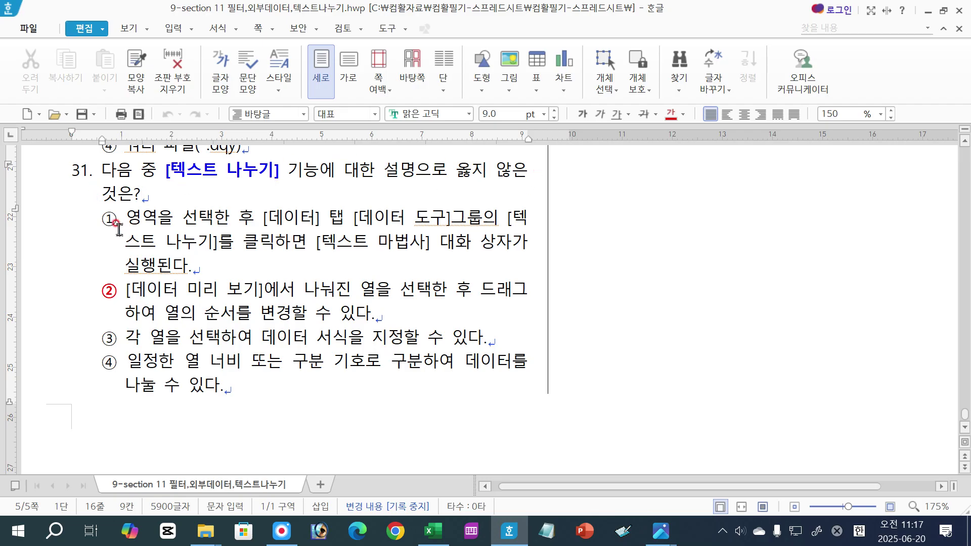
left_click_drag(127, 210, 496, 220)
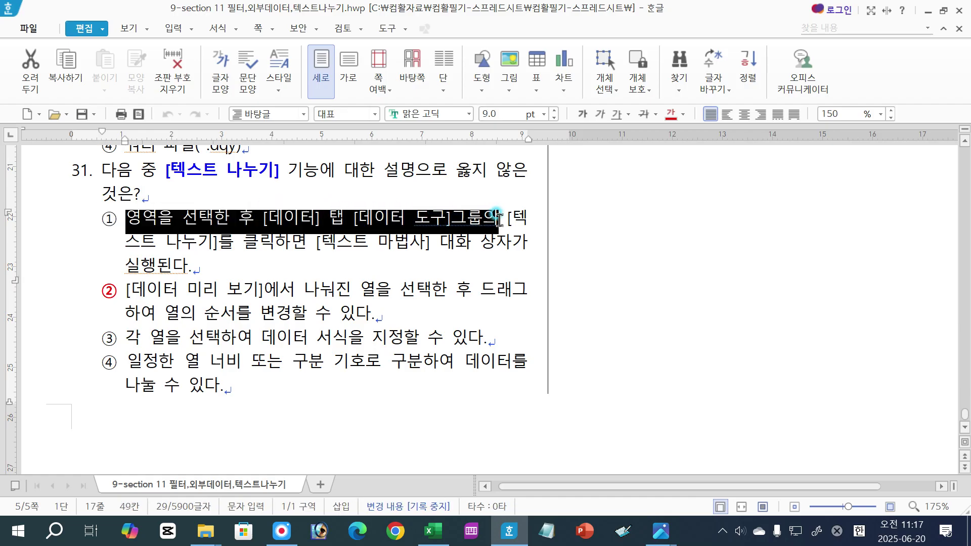
left_click_drag(129, 249, 525, 252)
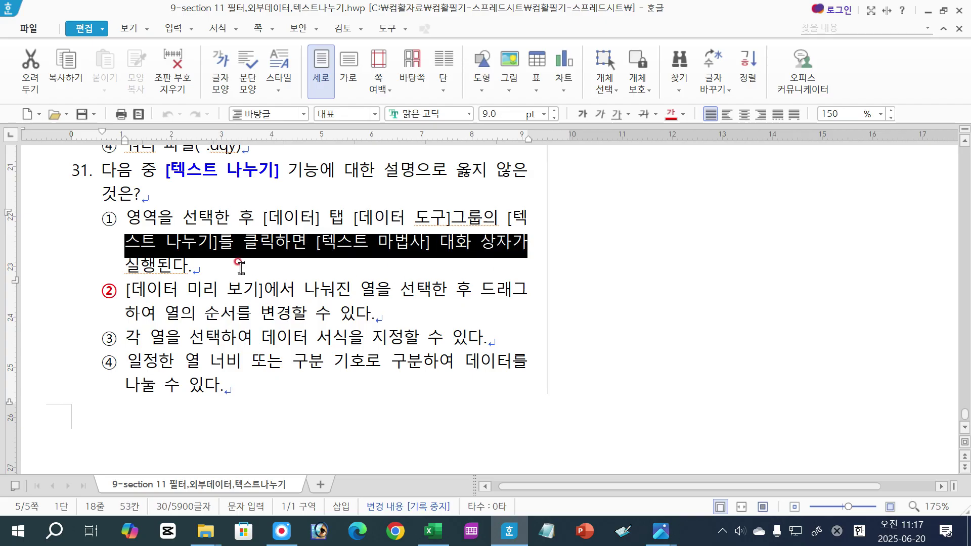
left_click(241, 267)
- Check the 텍스트 나누기 command's description in Excel, and return to Hangul to read option ③ of question 31
left_click(434, 531)
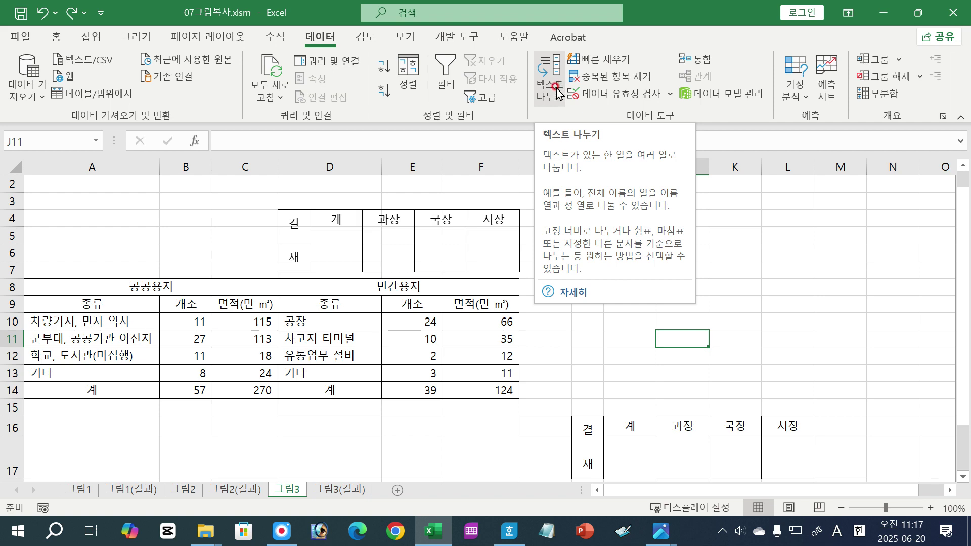
left_click(509, 531)
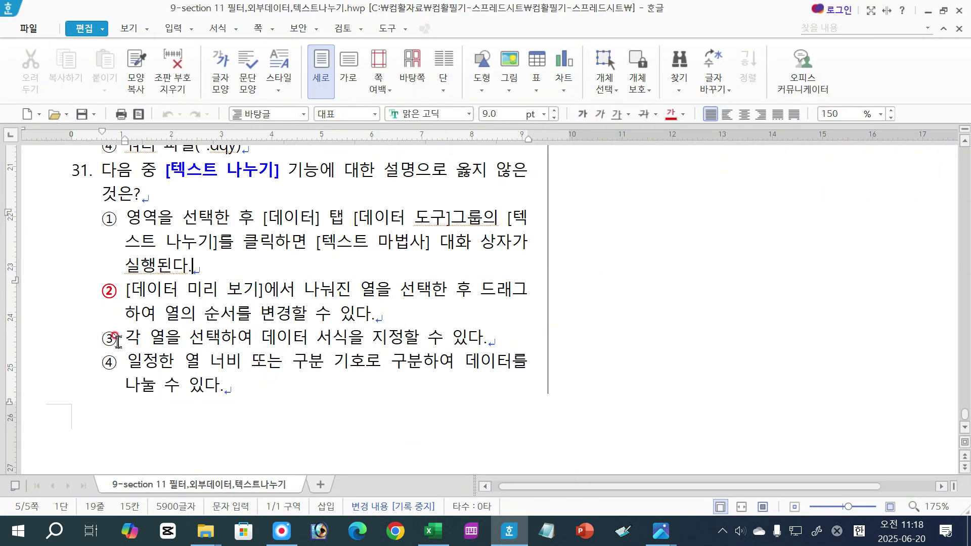
left_click_drag(125, 338, 490, 335)
left_click(490, 335)
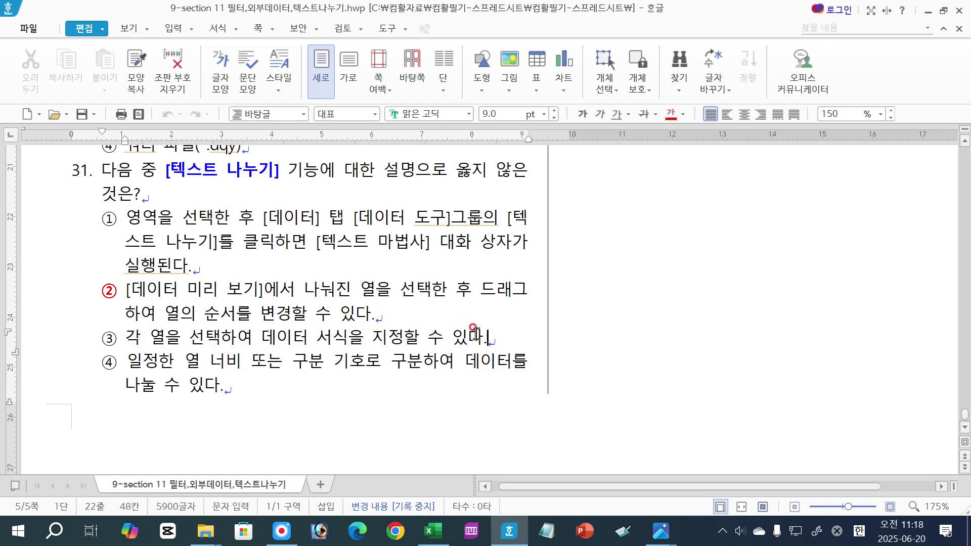
left_click(374, 381)
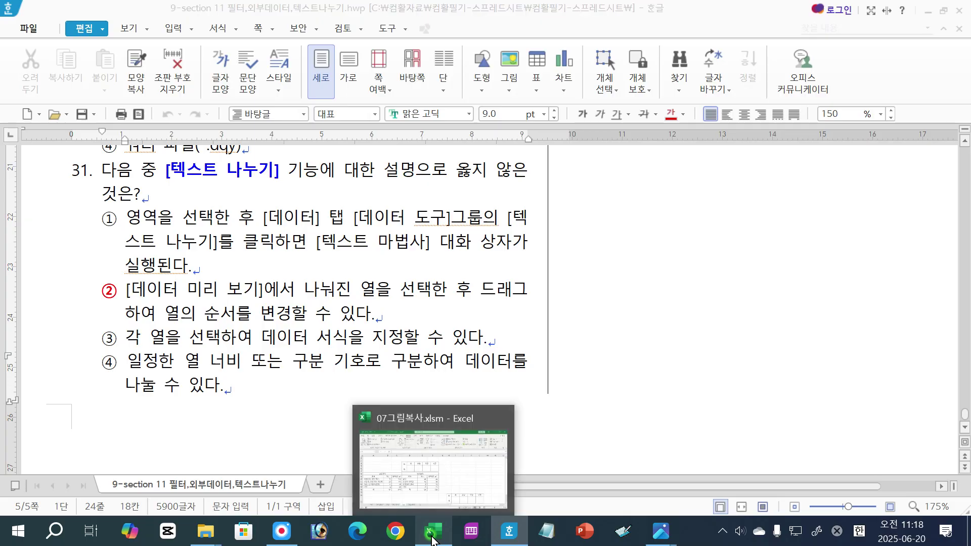
- Open 05텍스트나누기.xlsm in Excel and start Text to Columns on B4:B19 of the 텍스트1 sheet
right_click(432, 537)
left_click(410, 240)
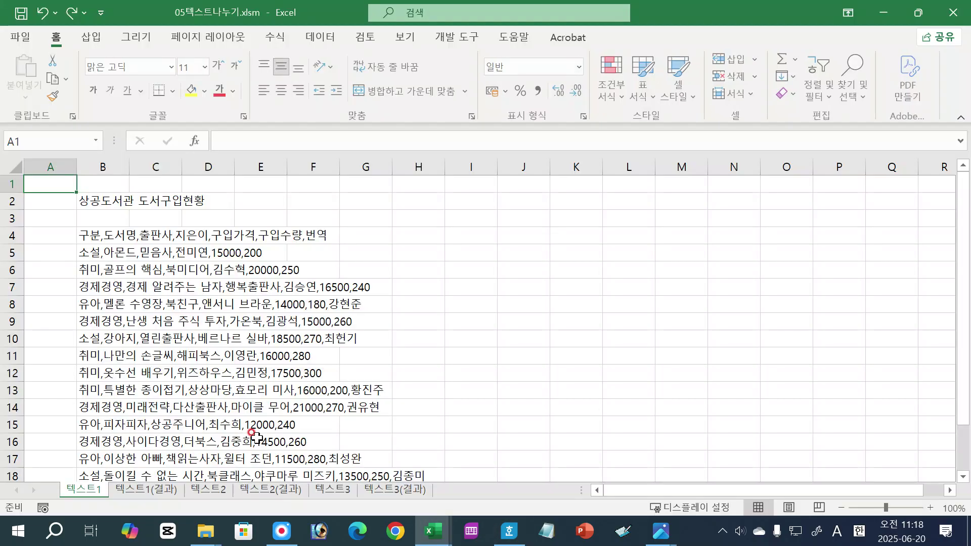
left_click_drag(97, 233, 106, 445)
left_click(320, 37)
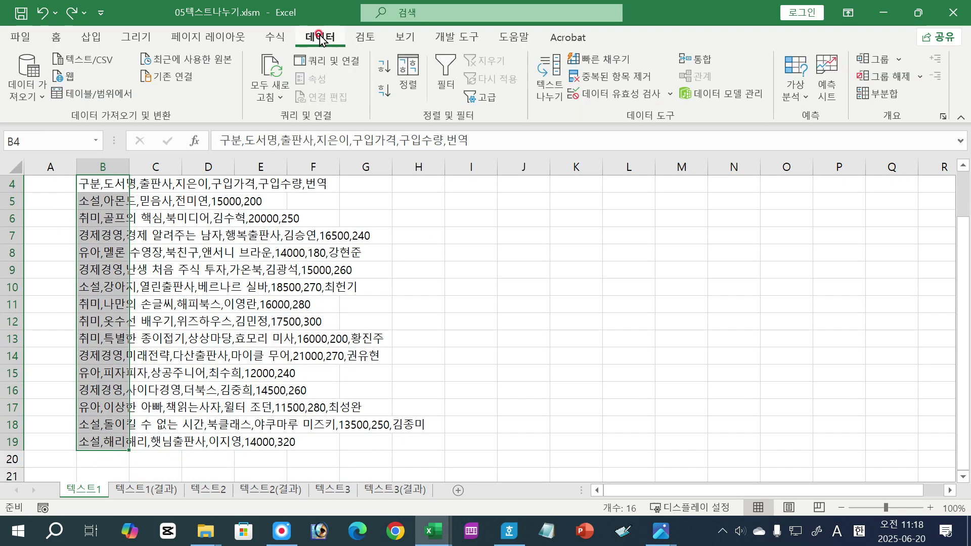
left_click(547, 79)
left_click_drag(521, 56, 525, 75)
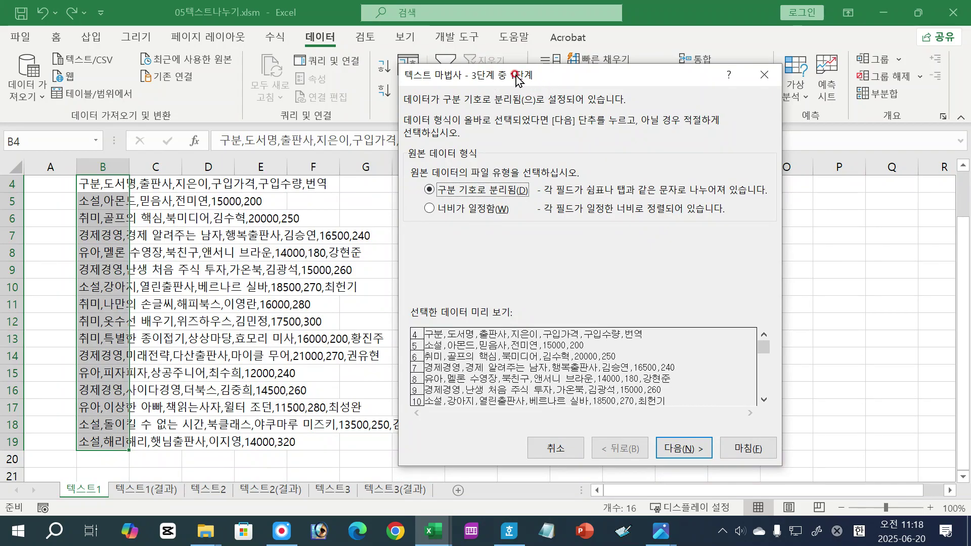
left_click_drag(603, 78, 603, 59)
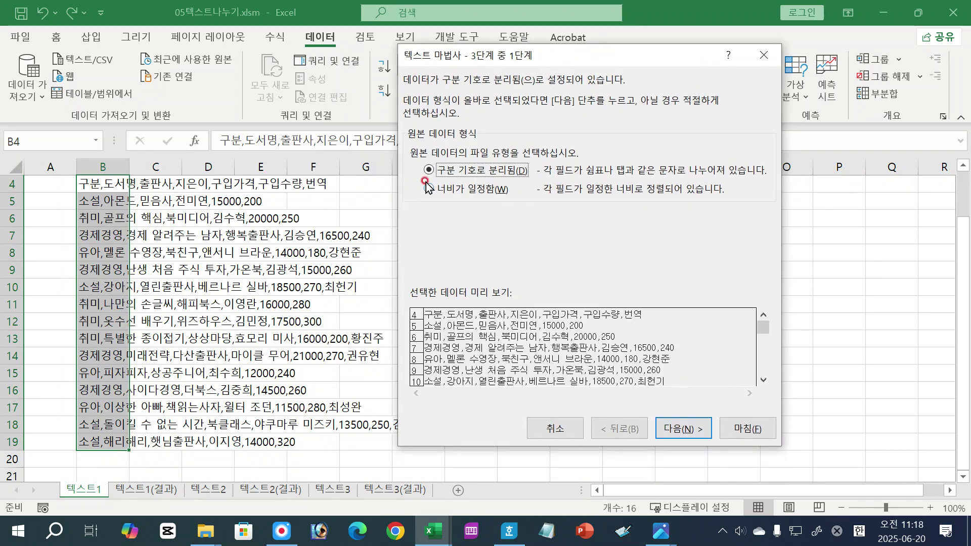
- Keep the data as delimited, replace the tab delimiter with 쉼표, and proceed to the wizard's column format stage
left_click(689, 427)
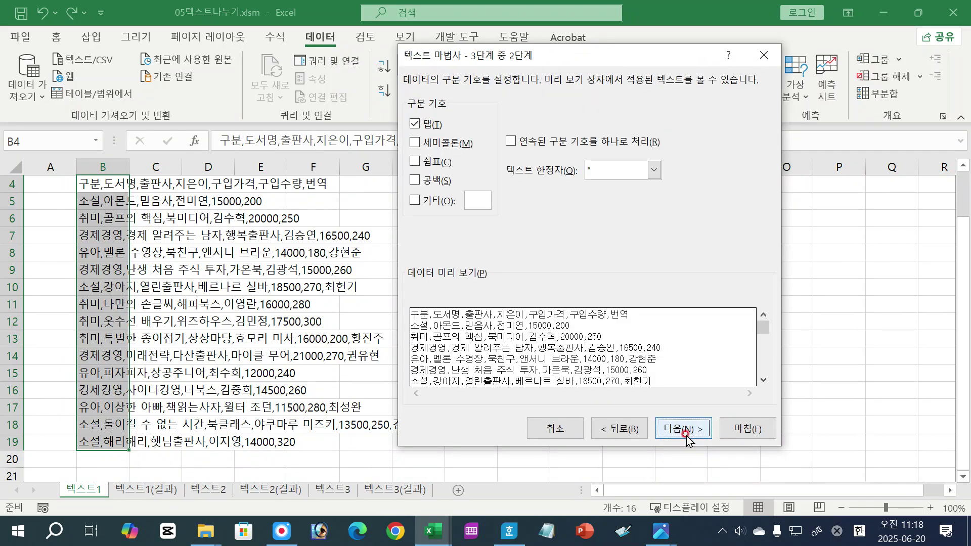
left_click(415, 124)
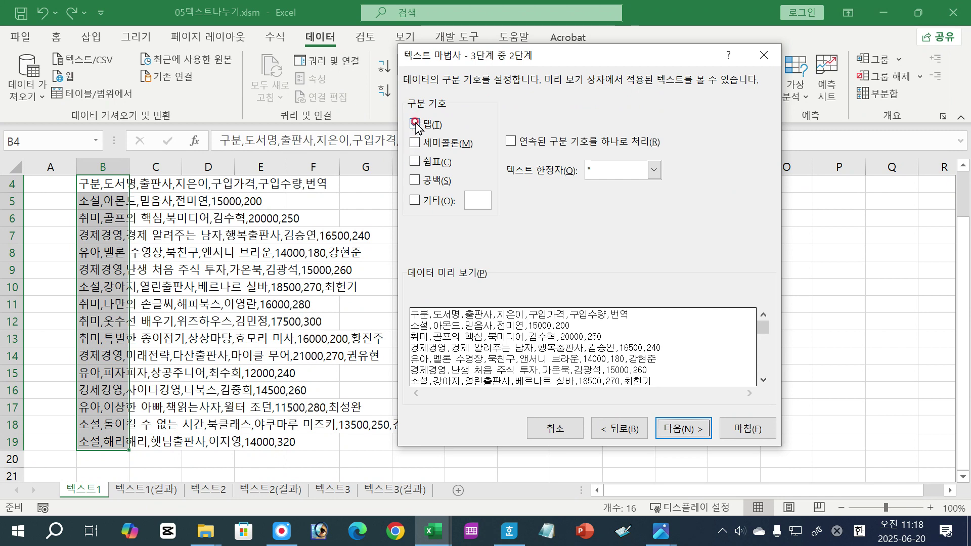
left_click(415, 161)
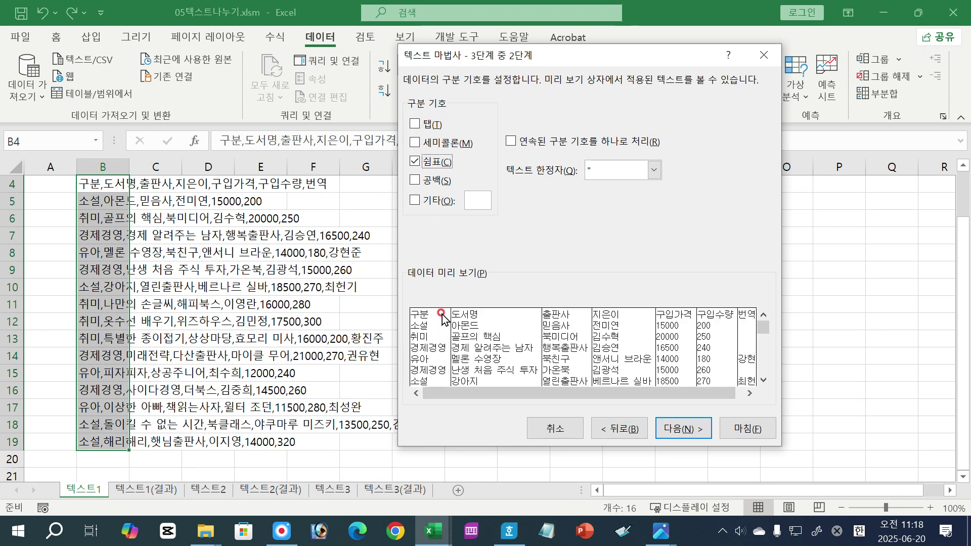
left_click(710, 429)
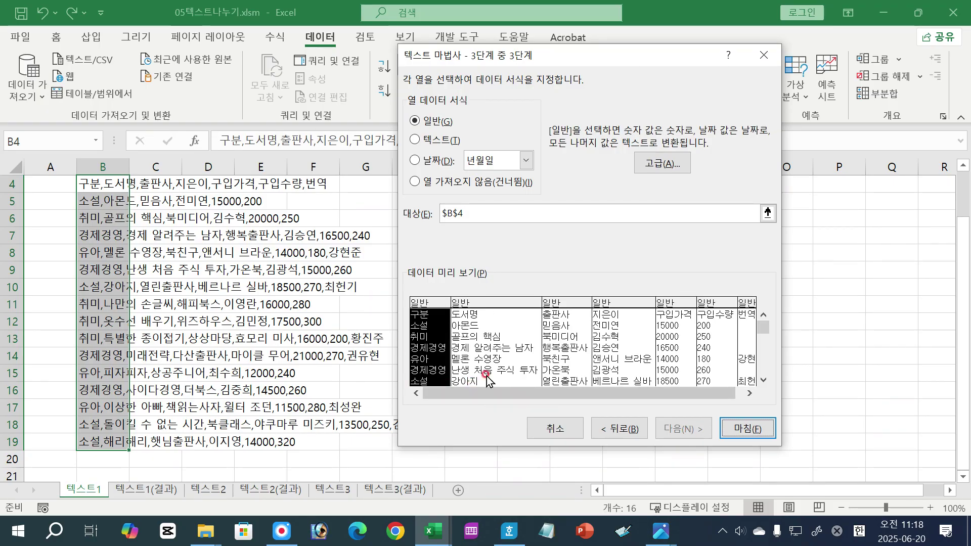
- Try the 텍스트 format and the 날짜 format with 년월일 order on the 도서명 column in the data preview
left_click(483, 352)
left_click(459, 211)
left_click(429, 140)
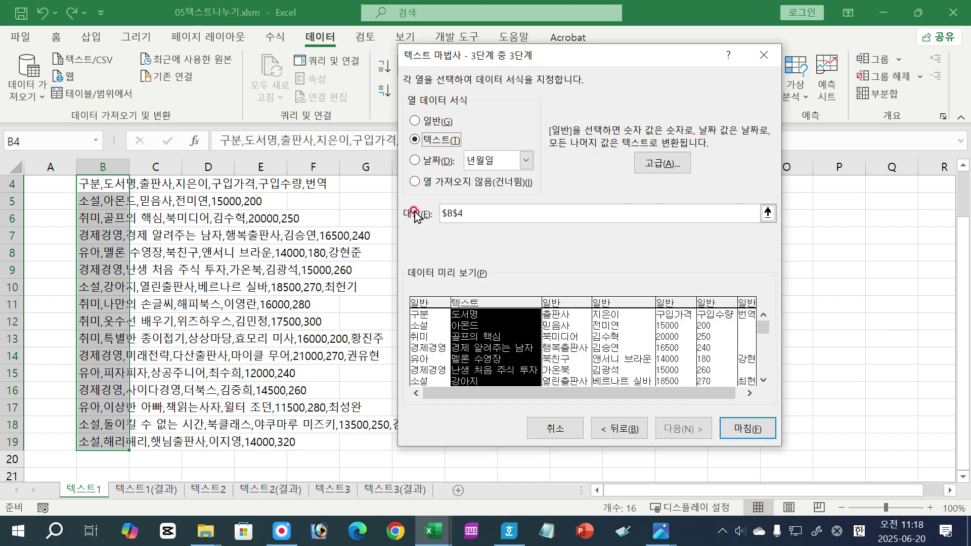
left_click(416, 160)
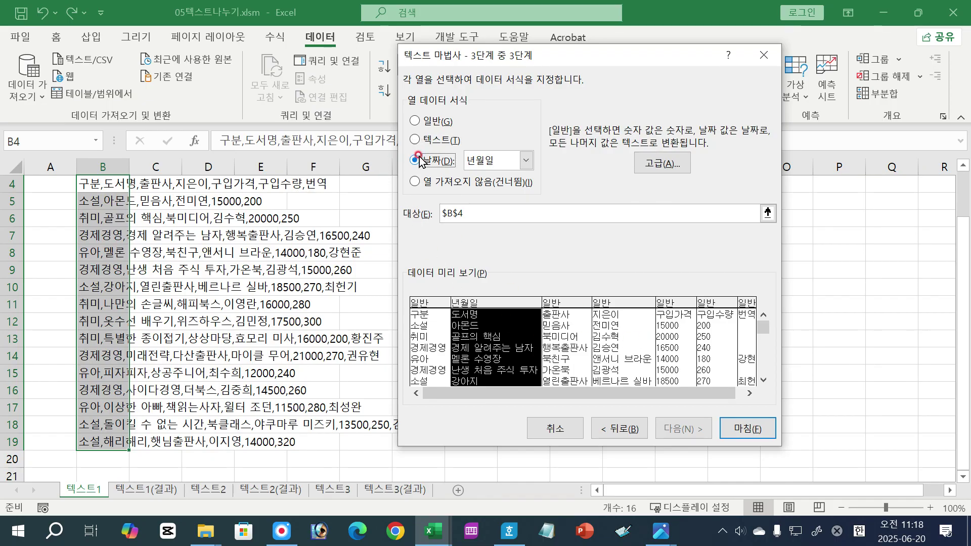
left_click(526, 161)
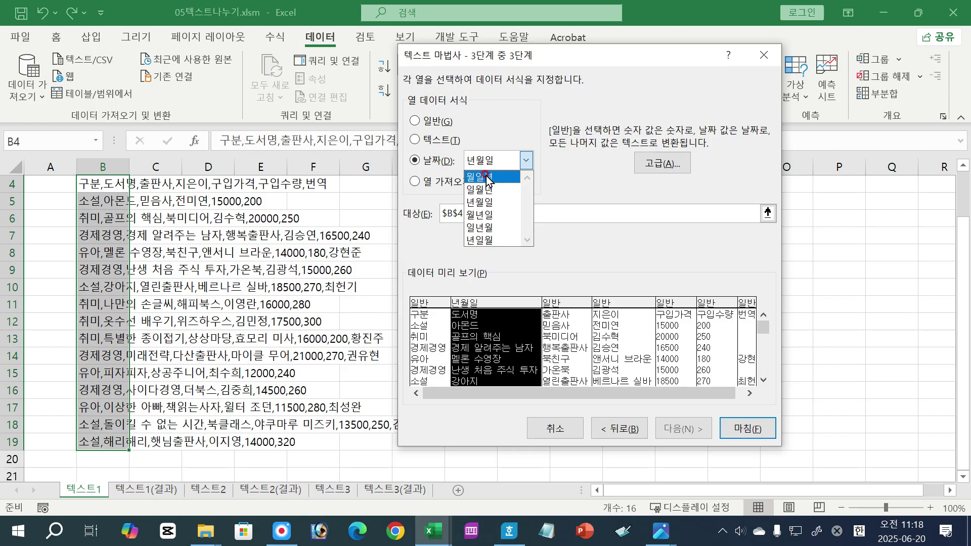
left_click(527, 161)
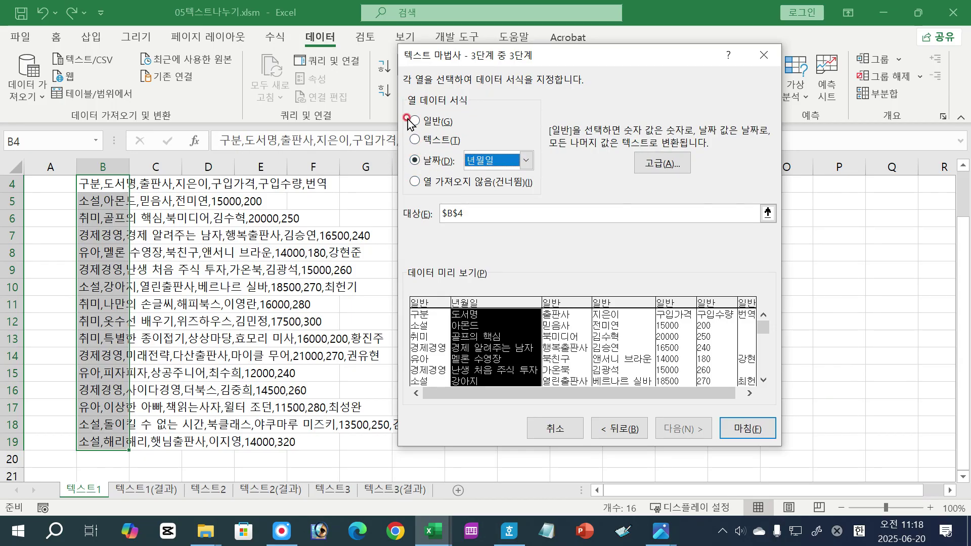
- Reread option ③ of question 31 in Hangul and return to Excel's text wizard to select the 출판사 column
left_click(509, 531)
left_click_drag(135, 336, 482, 336)
left_click(482, 337)
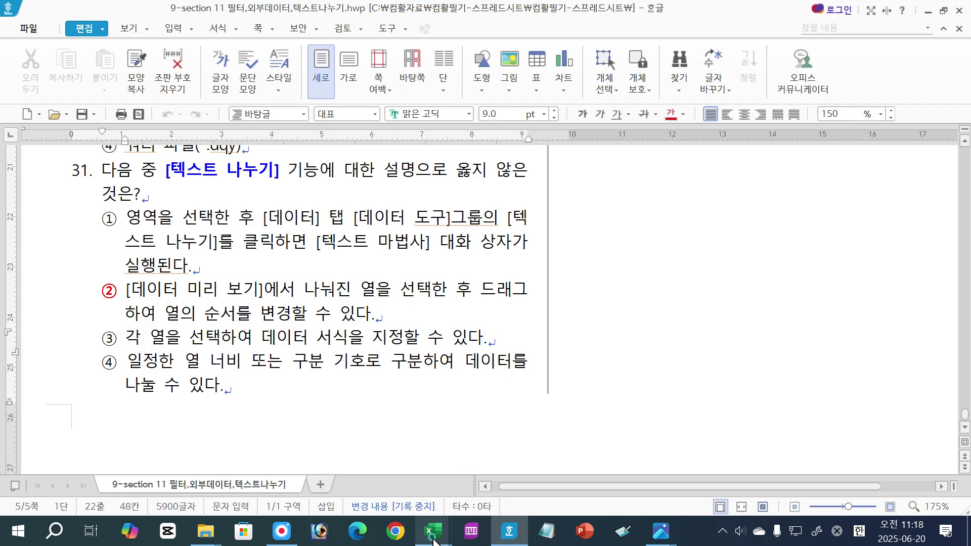
mouse_move(435, 532)
left_click(498, 430)
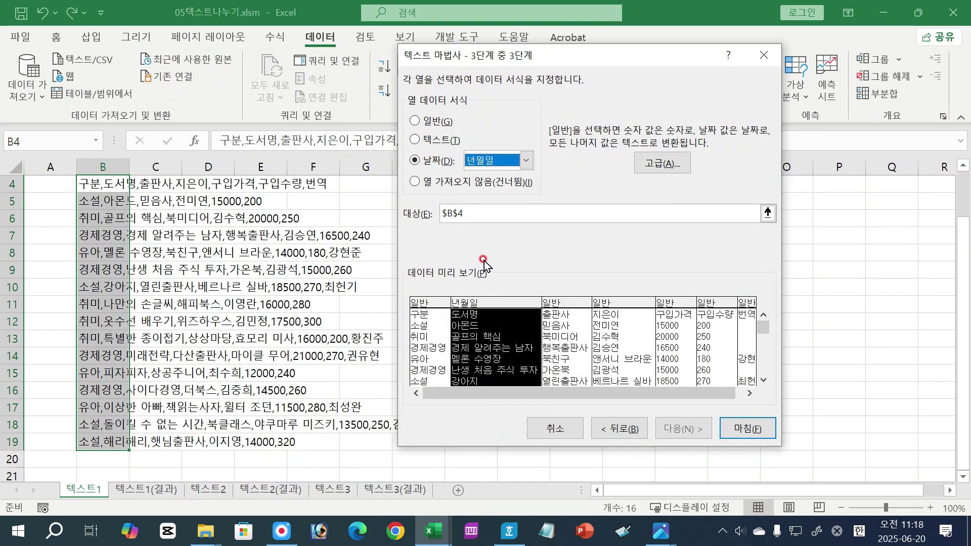
left_click(560, 337)
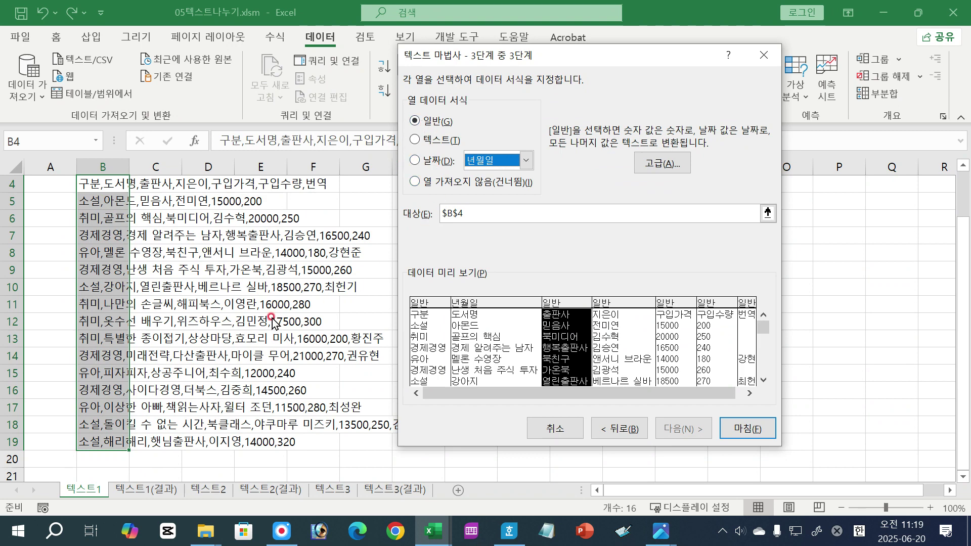
- Switch to the Hangul document and read option ④ of question 31, highlighting its full text
left_click(509, 531)
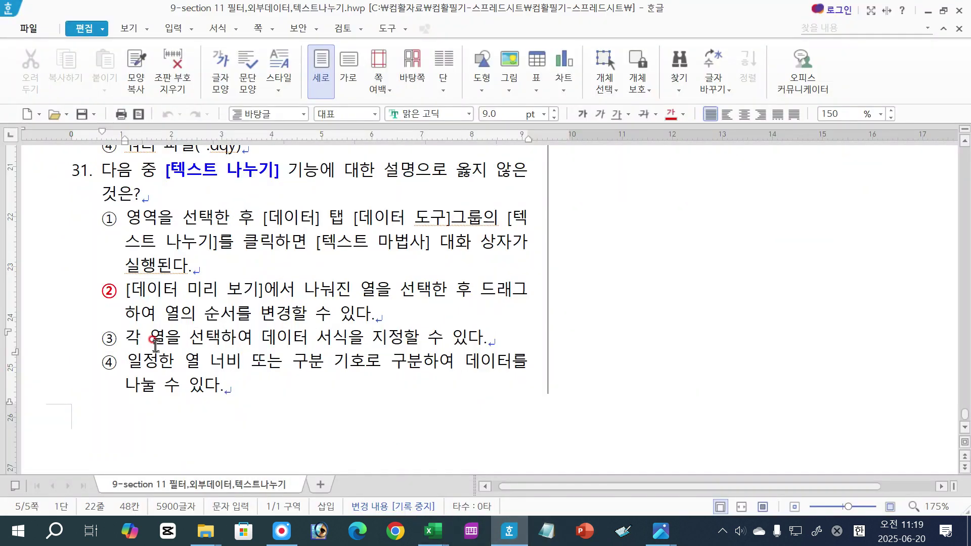
left_click(143, 362)
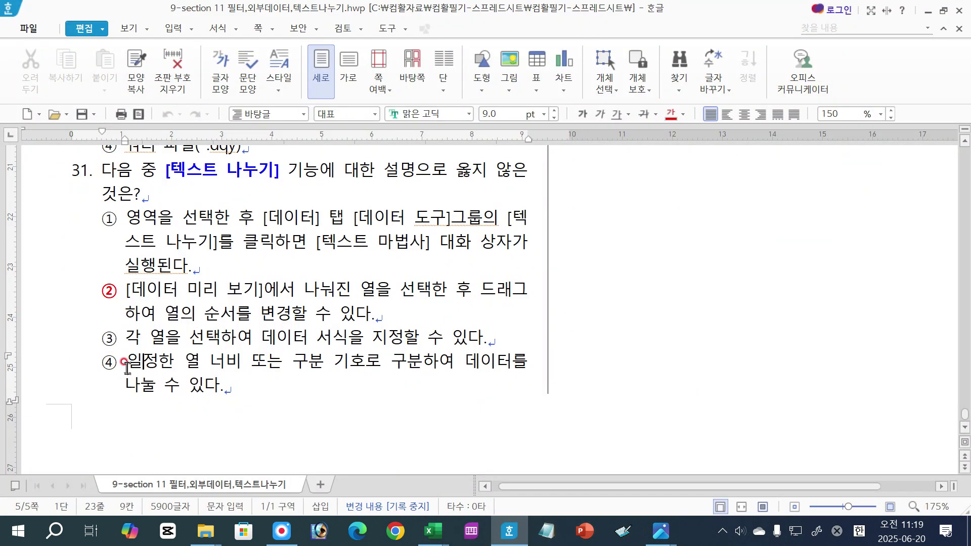
left_click_drag(127, 362, 505, 386)
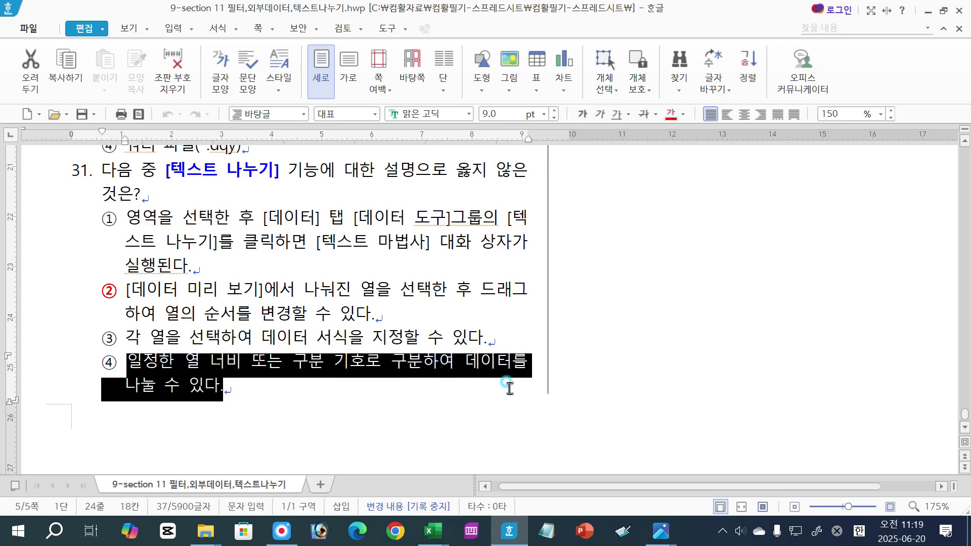
left_click(500, 393)
- Return to 05텍스트나누기.xlsm, restart Text to Columns and try the 너비가 일정함 file type, leaving the wizard without splitting the data
left_click(434, 537)
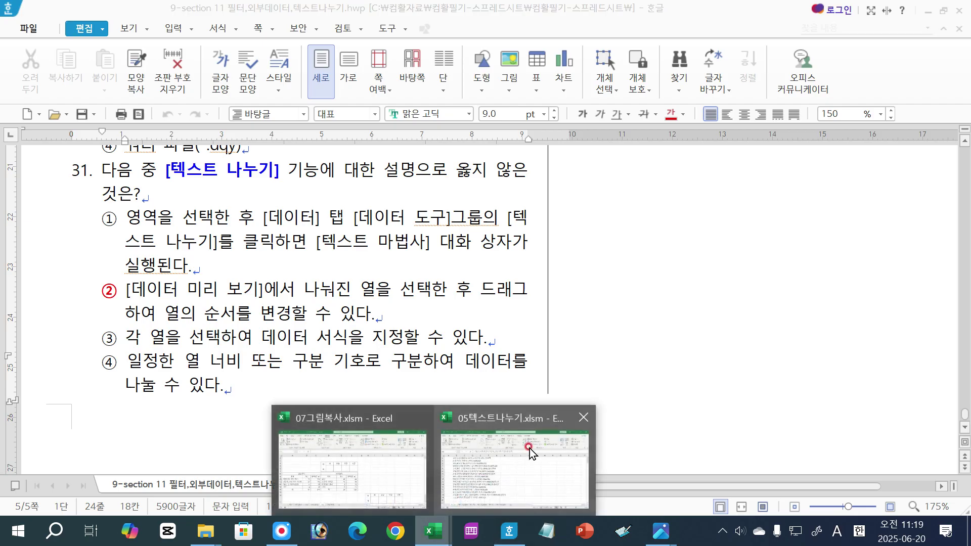
left_click(525, 391)
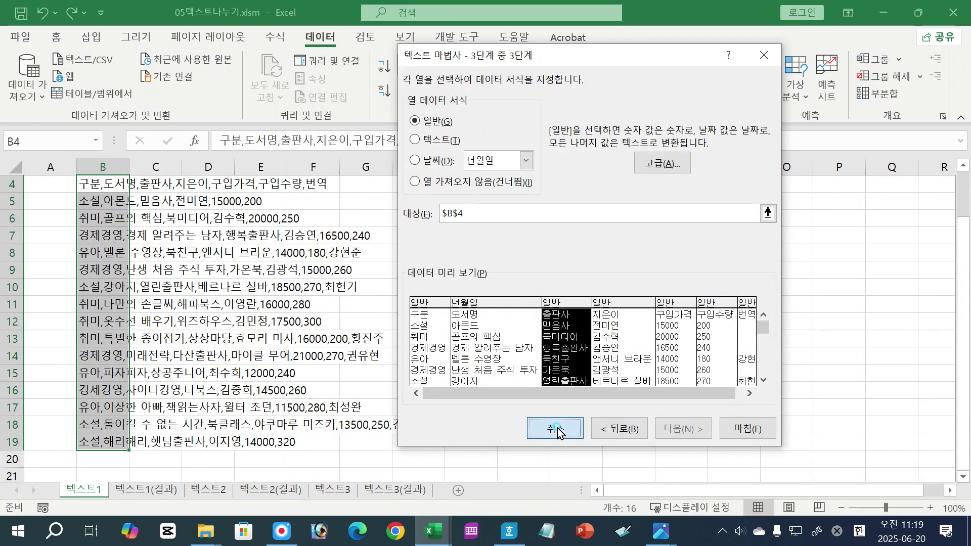
left_click(555, 429)
left_click(550, 86)
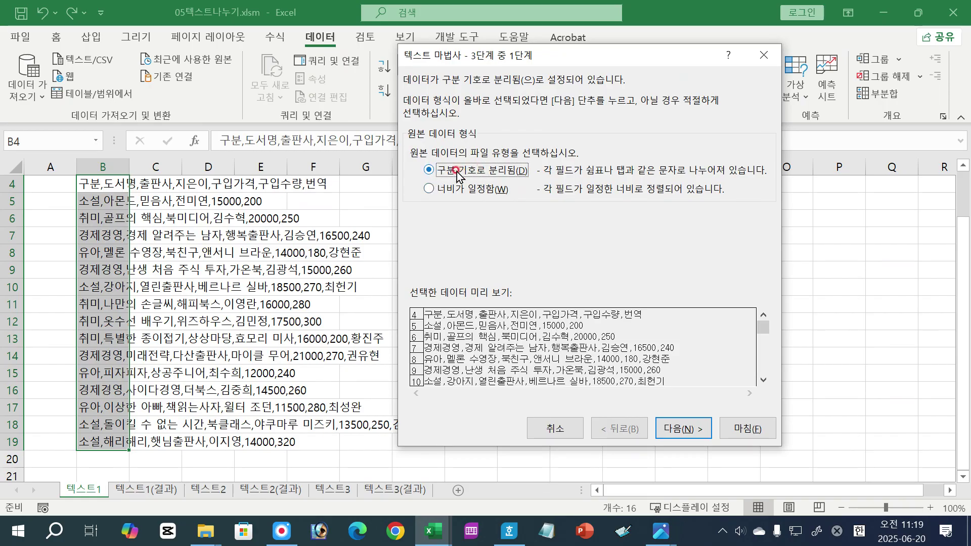
left_click(447, 189)
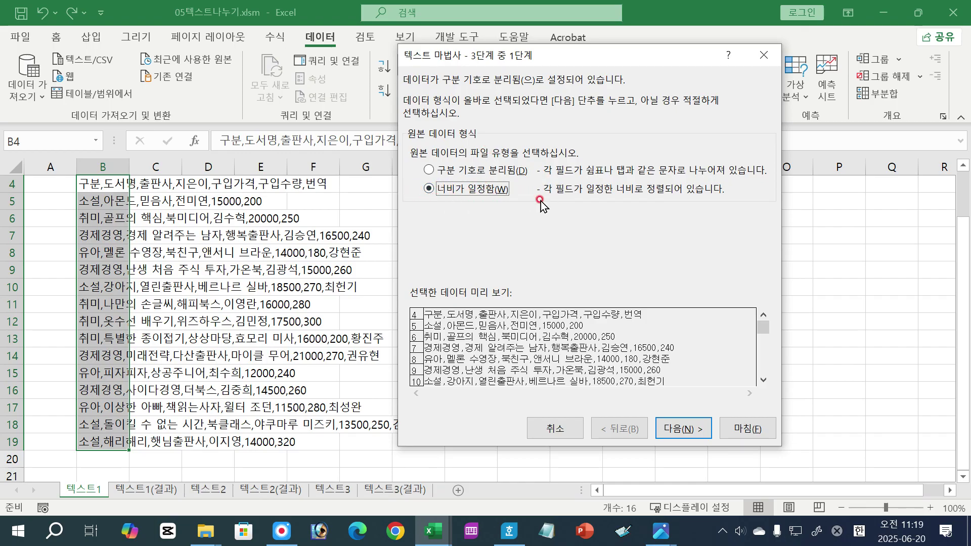
left_click(564, 431)
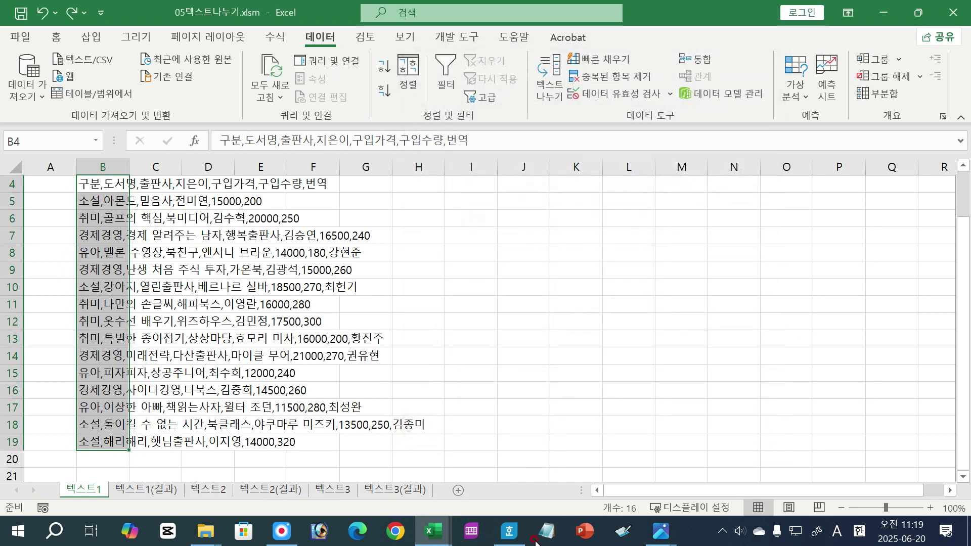
- Switch to the Hangul document and reread option ② of question 31, highlighting its text line by line
left_click(509, 531)
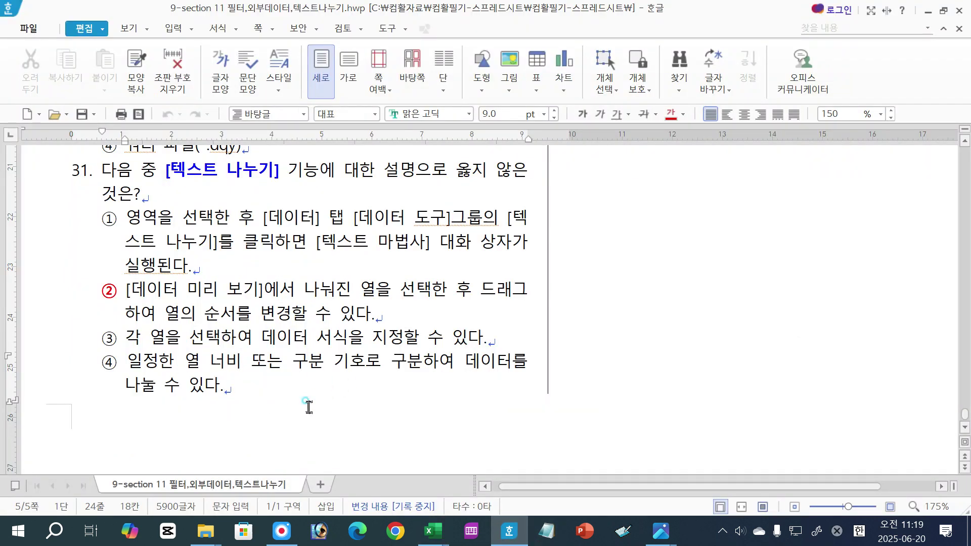
left_click(308, 407)
left_click_drag(126, 294, 525, 292)
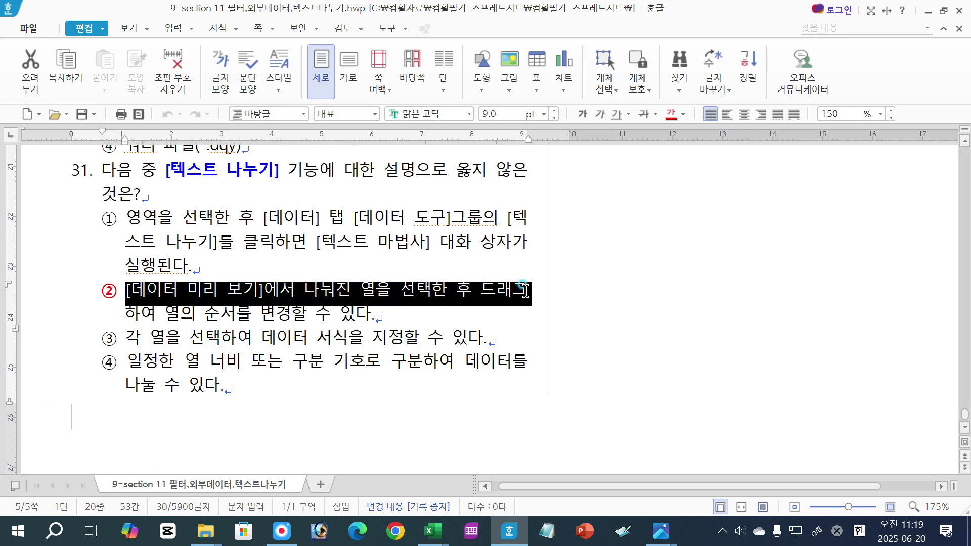
left_click_drag(150, 316, 377, 318)
left_click(402, 317)
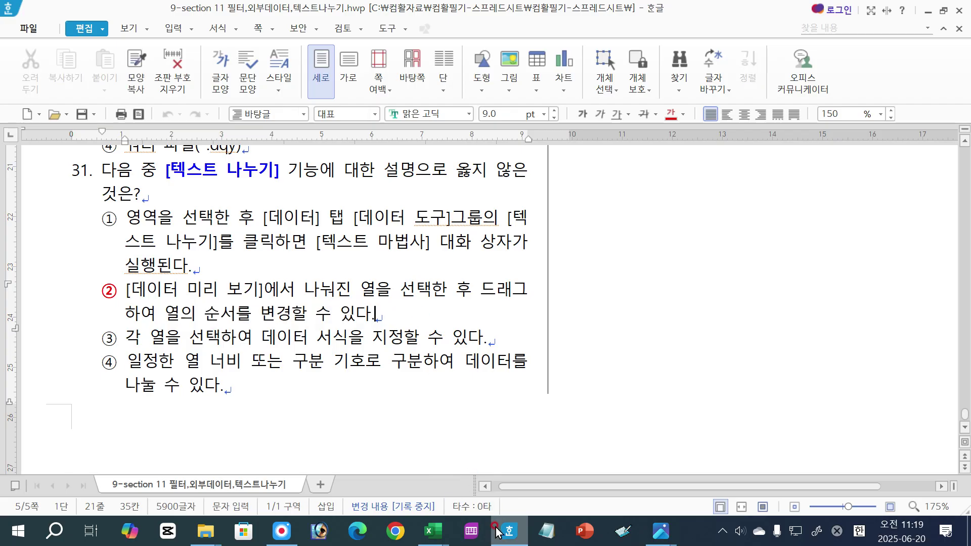
- In 05텍스트나누기.xlsm, go through Text to Columns with the comma delimiter, select the 구입가격 column in the final preview, and leave without splitting
mouse_move(432, 531)
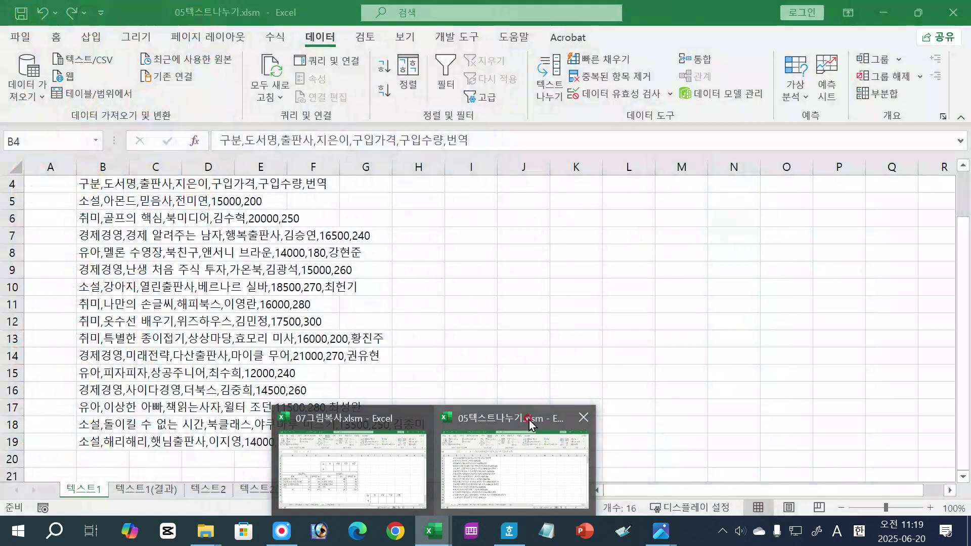
left_click(515, 471)
left_click(550, 83)
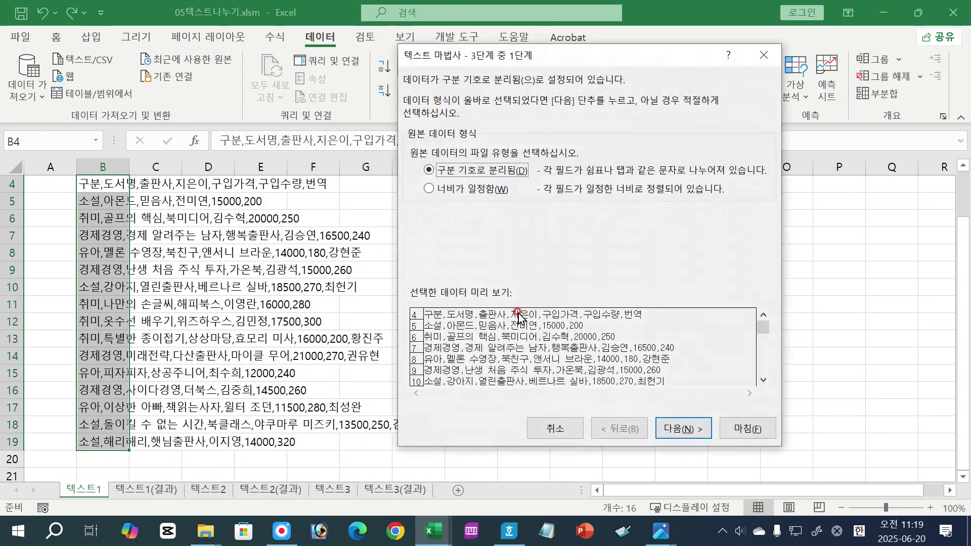
left_click(683, 428)
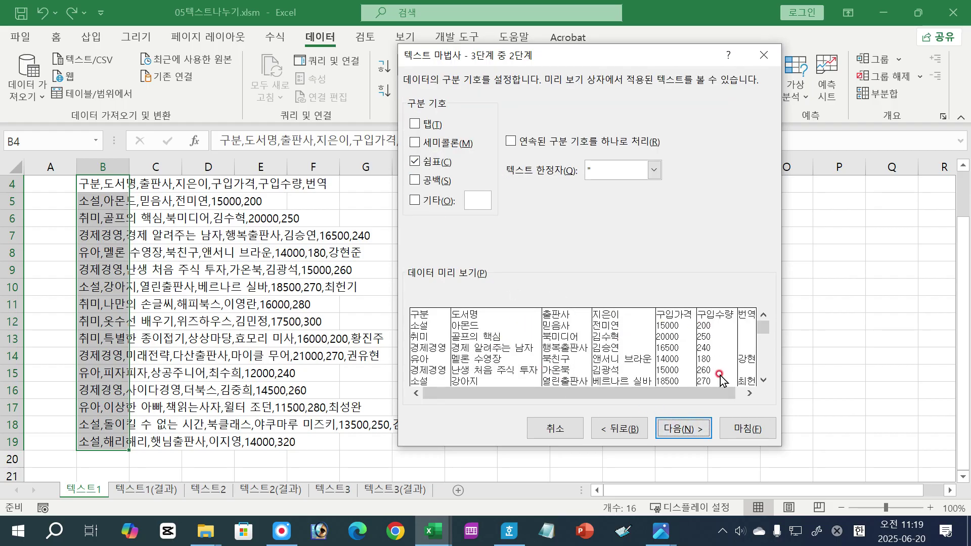
left_click(691, 429)
left_click(668, 339)
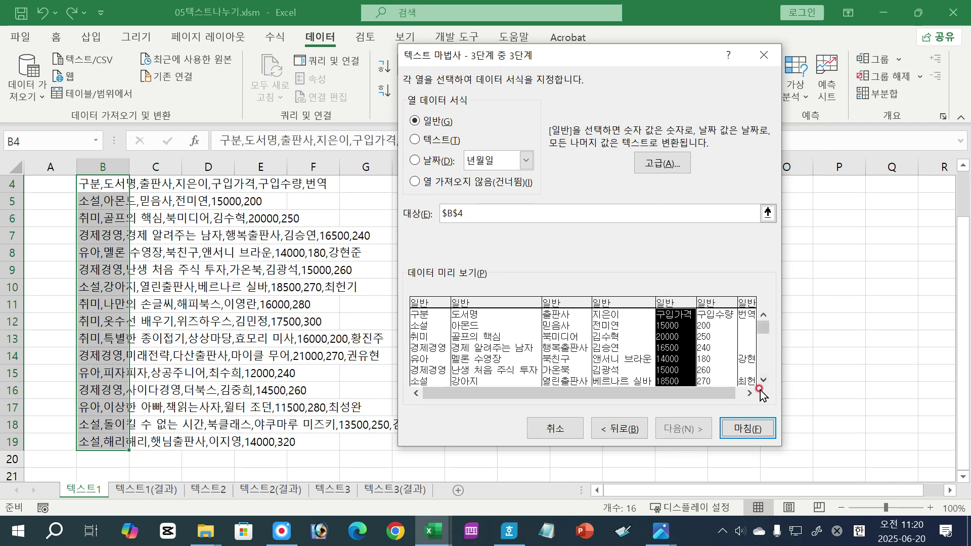
left_click(559, 438)
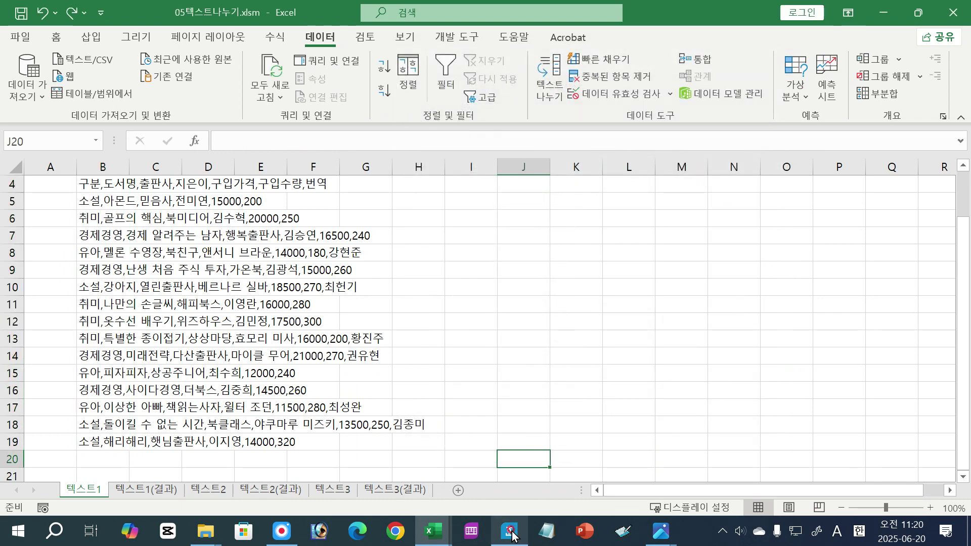
- Go back to the Hangul document and read question 32, highlighting its answer 텍스트 나누기
left_click(509, 531)
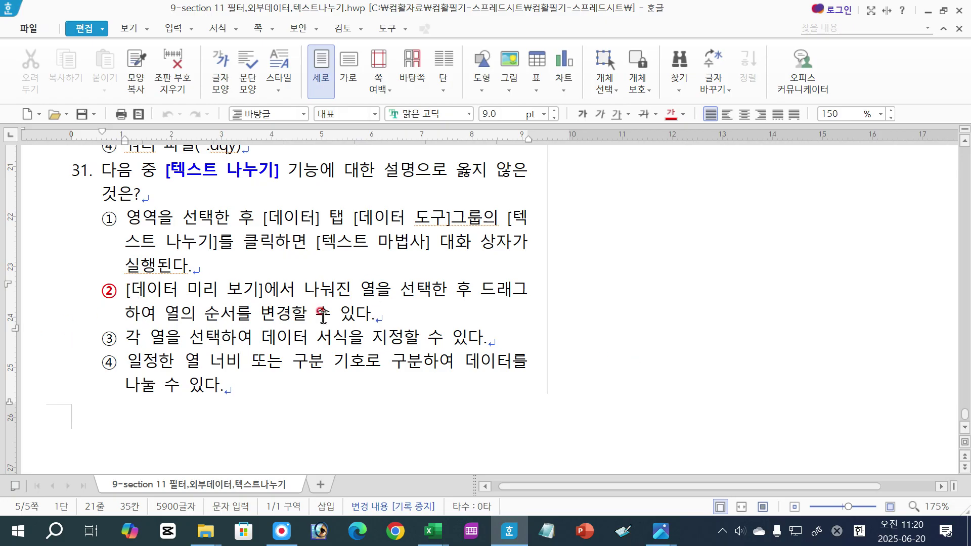
scroll(696, 271, "up", 10)
scroll(696, 271, "up", 5)
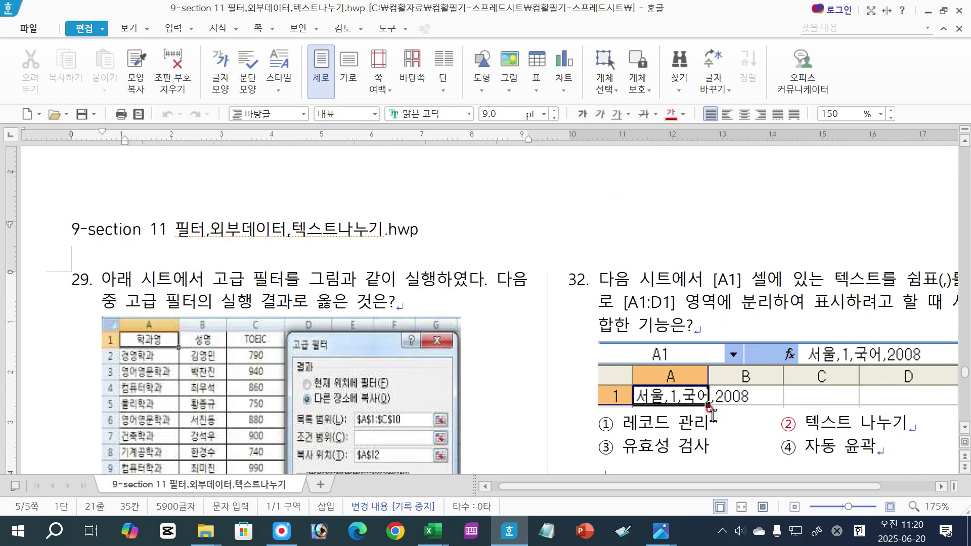
left_click_drag(670, 491, 725, 492)
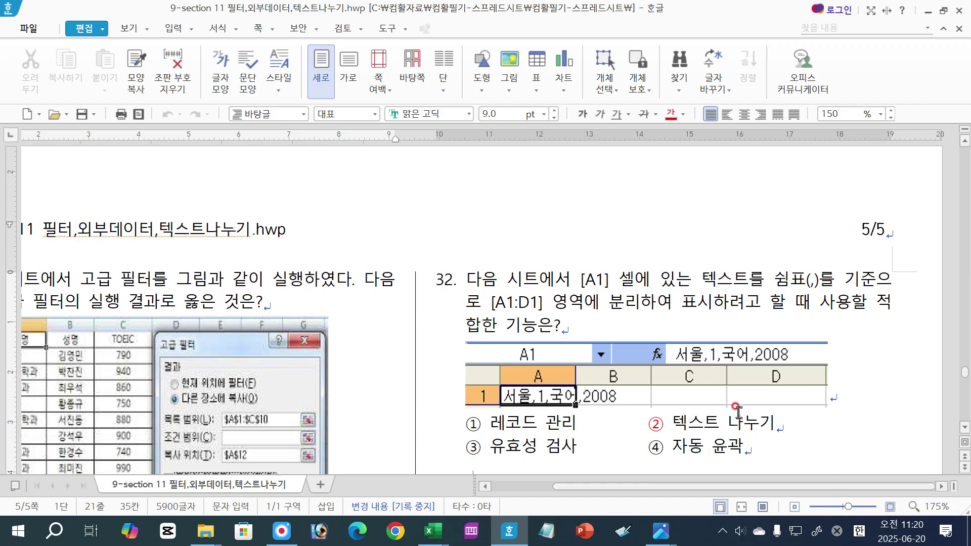
scroll(961, 429, "down", 3)
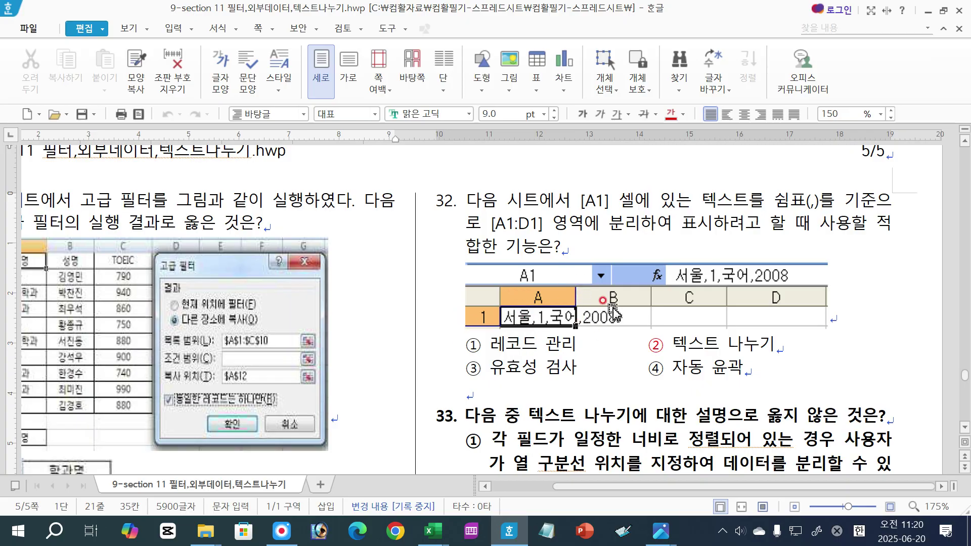
left_click_drag(677, 341, 774, 342)
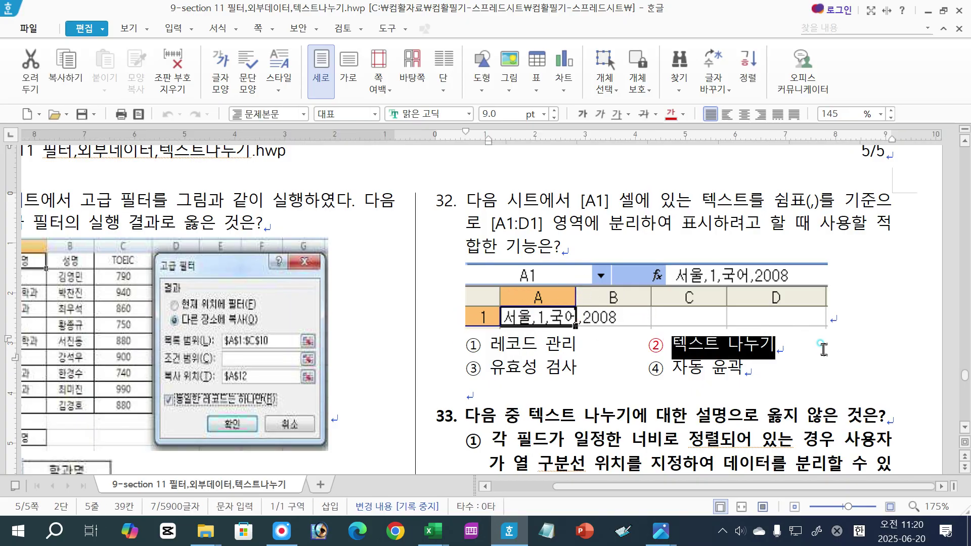
left_click(834, 353)
- Read option ① of question 33, highlighting the phrases on fixed-width fields, the column break positions and 사용자
scroll(965, 431, "down", 5)
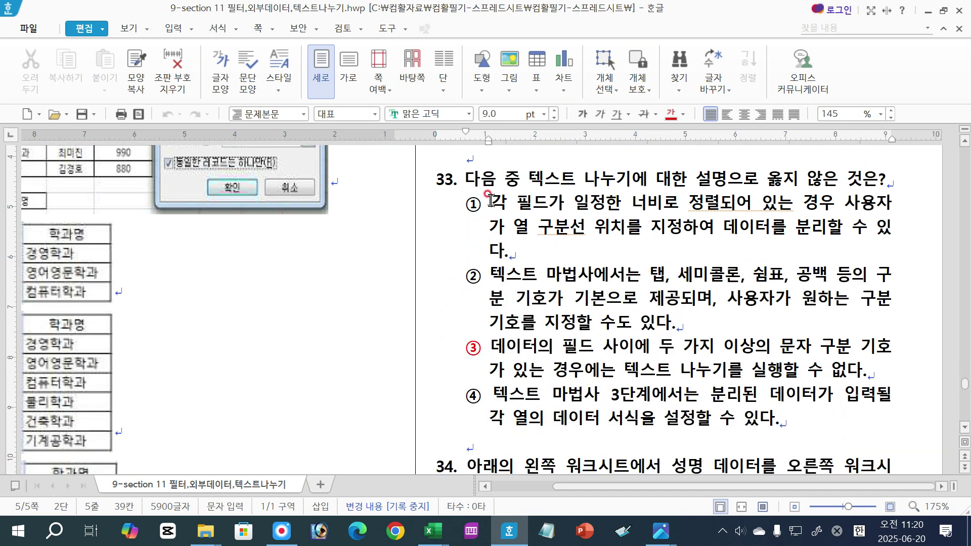
left_click_drag(490, 201, 835, 207)
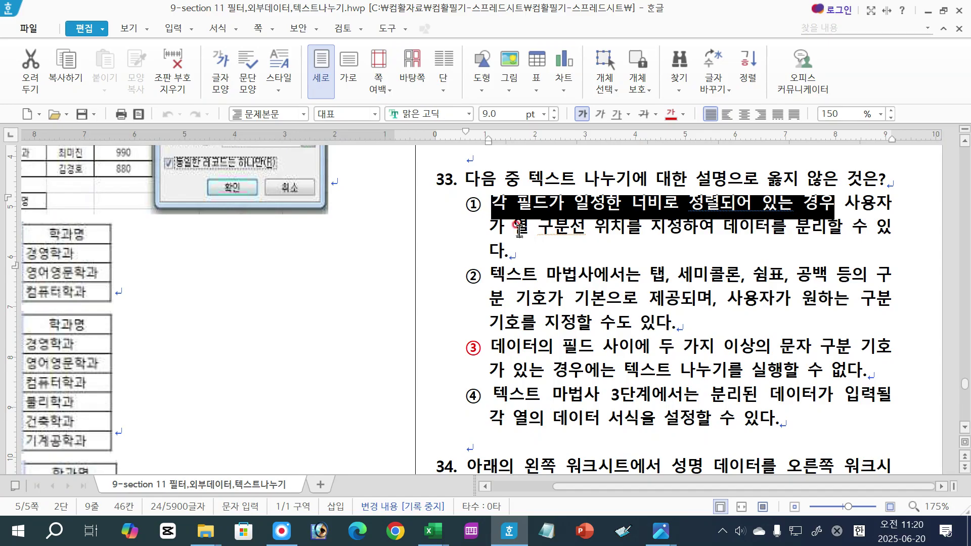
left_click_drag(517, 228, 886, 231)
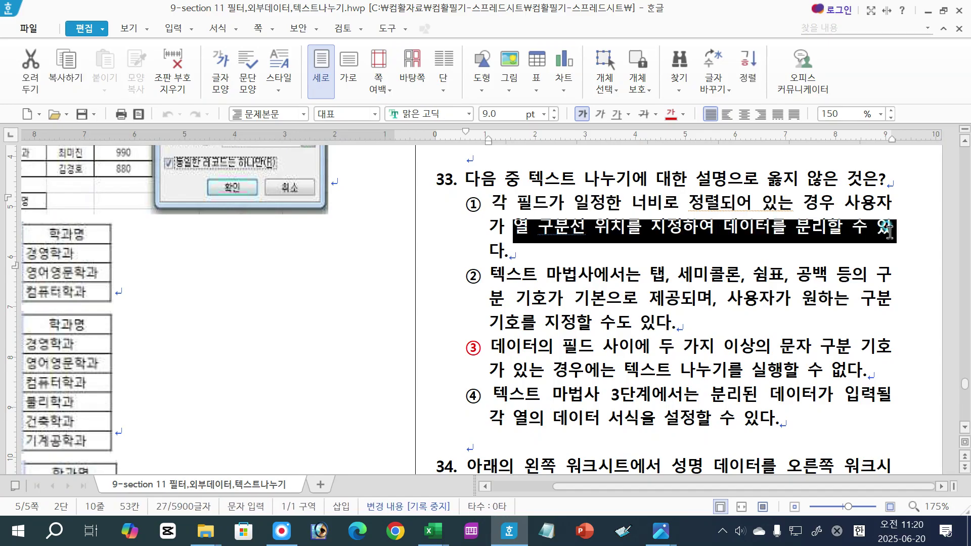
left_click(563, 217)
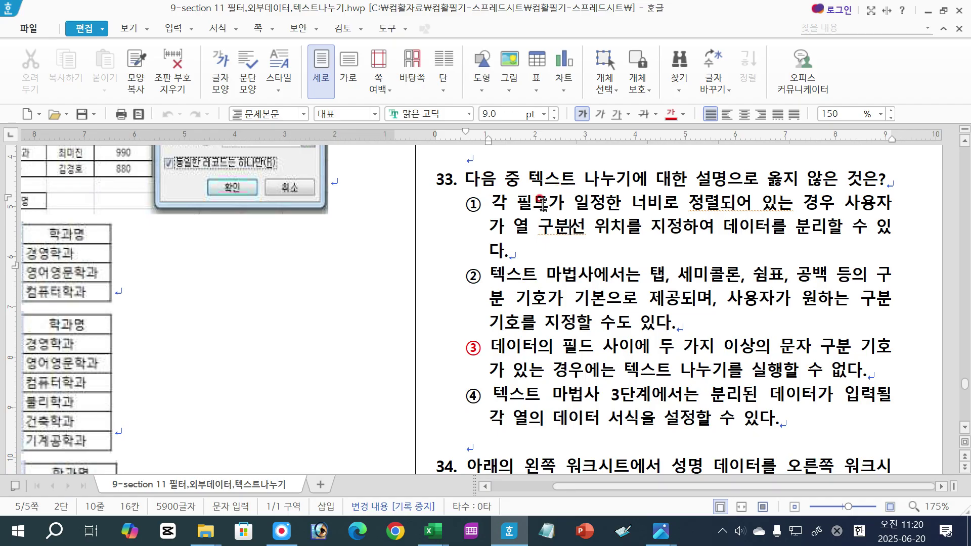
left_click_drag(821, 197, 898, 200)
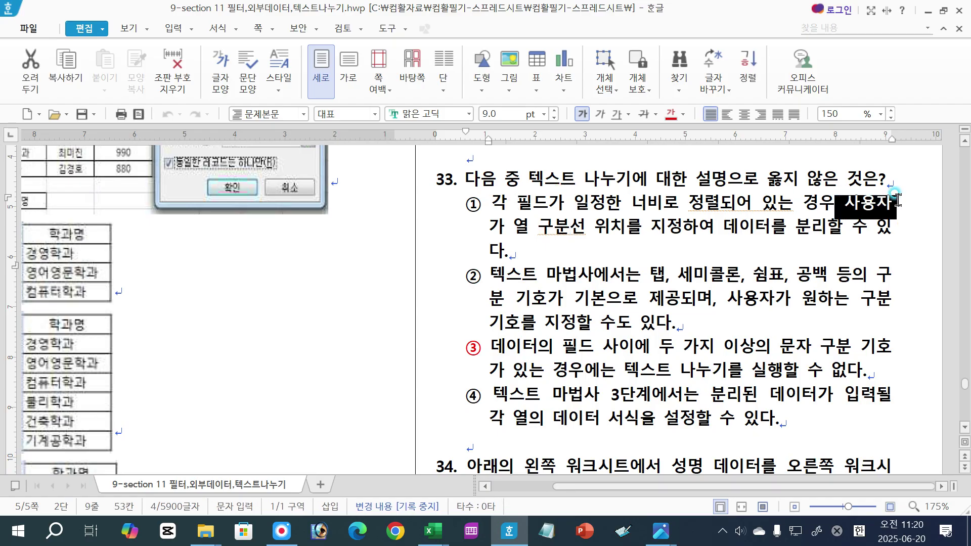
left_click(535, 220)
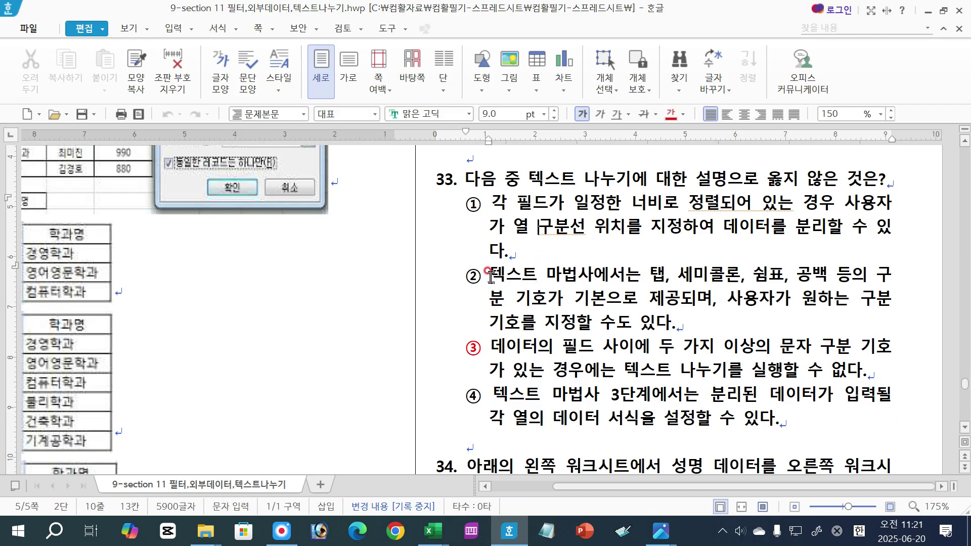
- Read options ② and ③ of question 33, highlighting the part of ② that lists the tab, semicolon, comma and space delimiters
left_click_drag(490, 276, 841, 278)
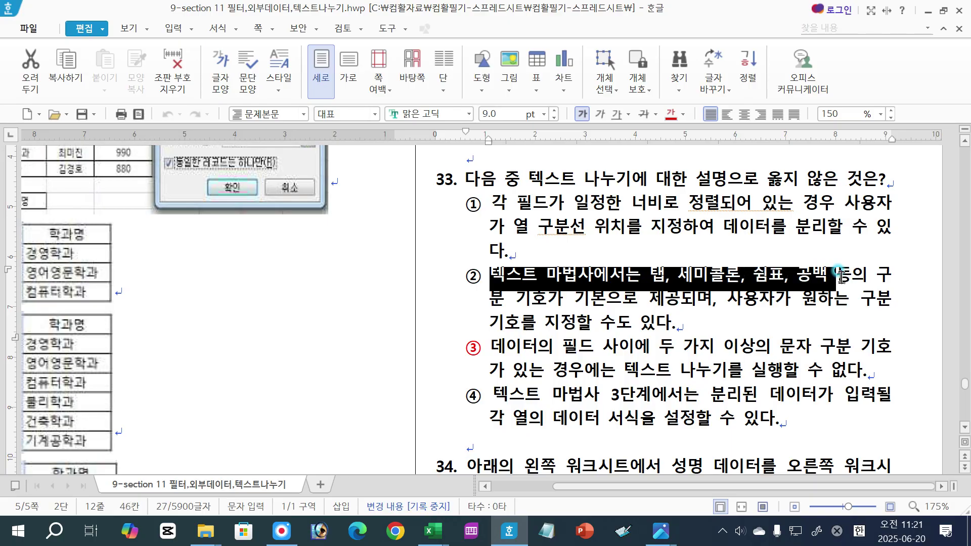
left_click(865, 276)
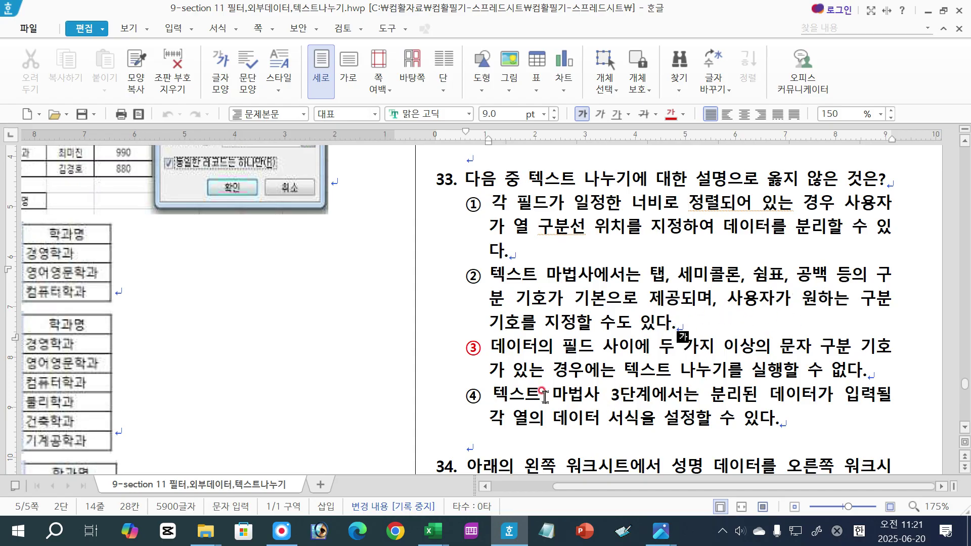
left_click(493, 349)
left_click(465, 355)
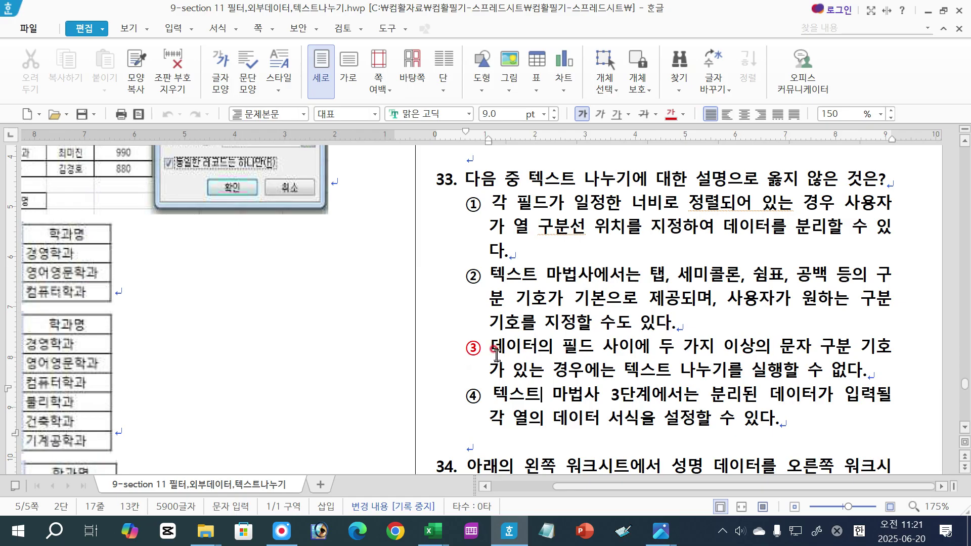
left_click(584, 349)
left_click(760, 350)
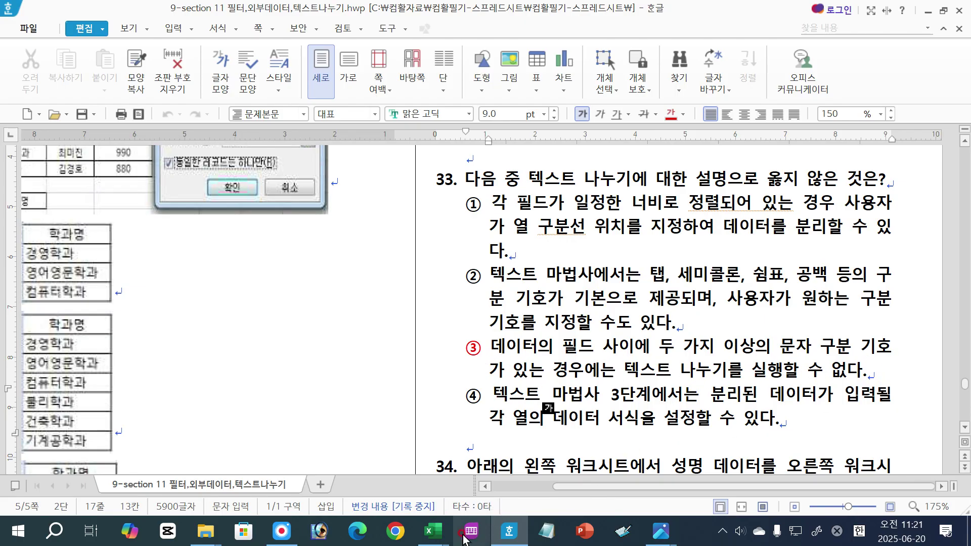
- In 05텍스트나누기.xlsm, select B4:B19 and start Text to Columns as delimited data, advancing to the delimiter settings
left_click(433, 532)
left_click(506, 460)
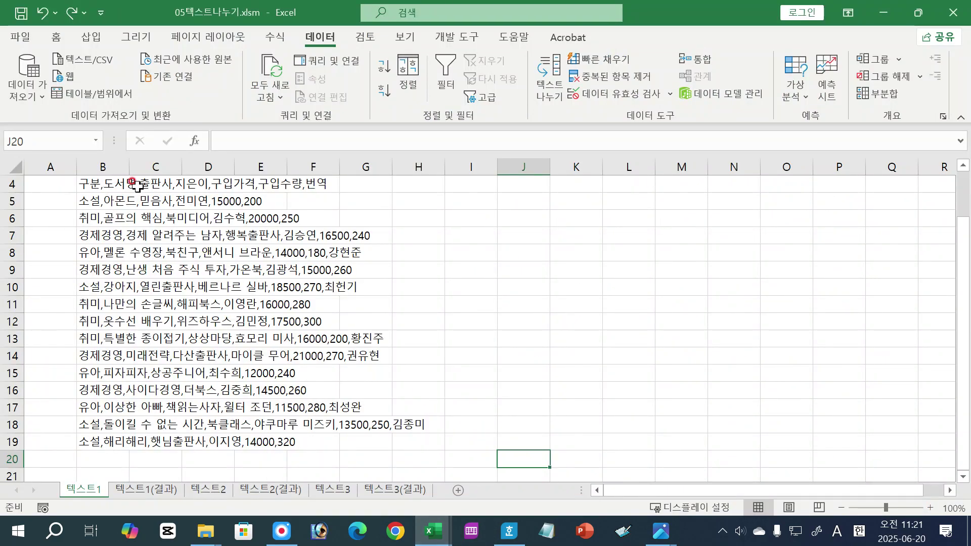
left_click(98, 183)
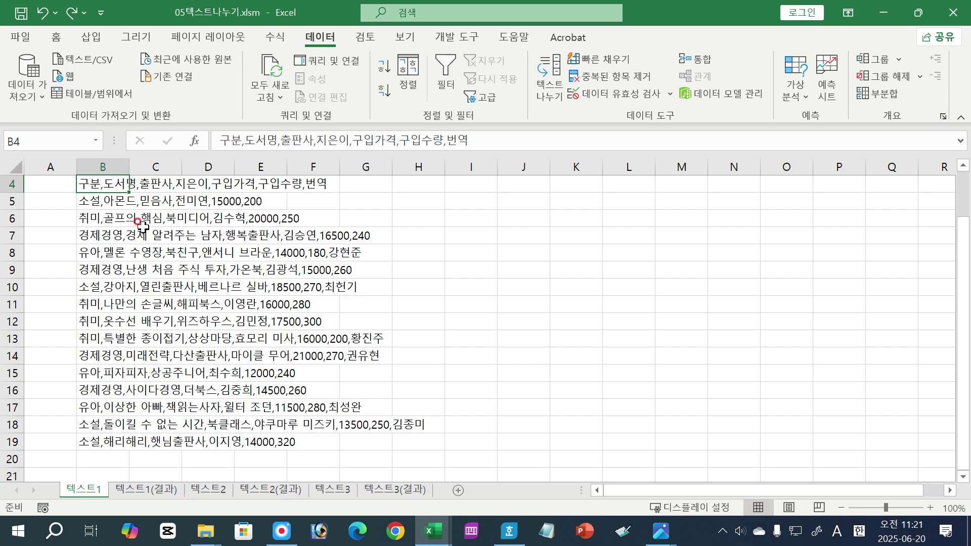
left_click(97, 184)
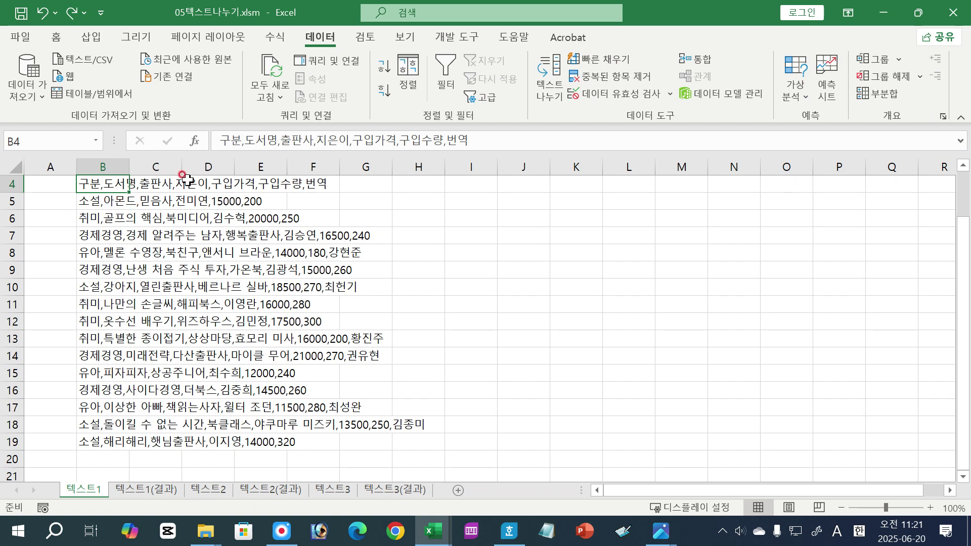
left_click_drag(99, 187, 106, 443)
left_click(550, 80)
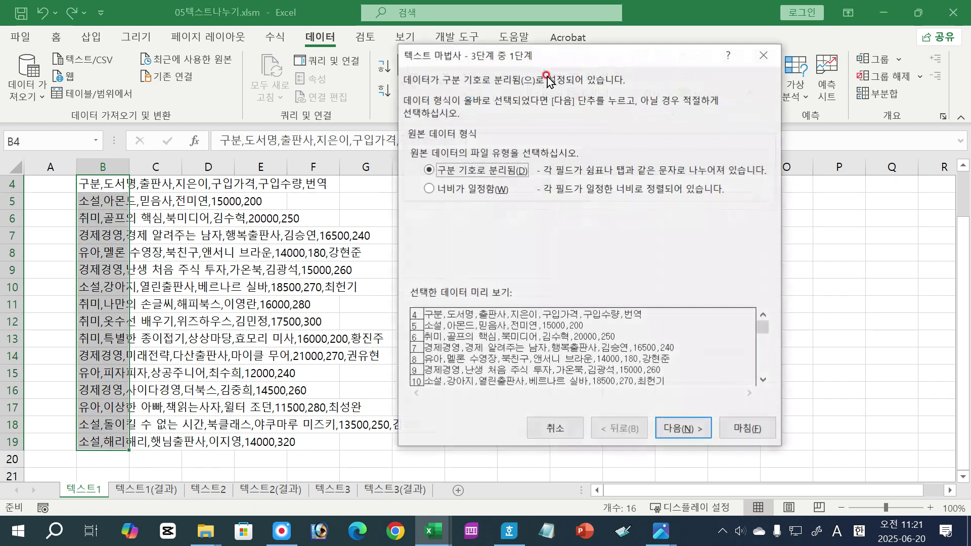
left_click(683, 429)
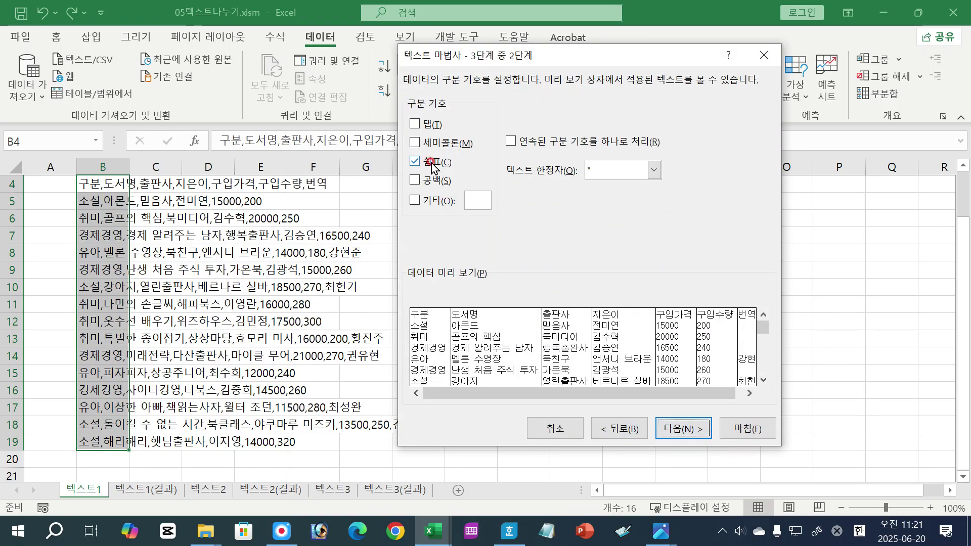
- Try combining the 공백 delimiter with 쉼표, comparing the data preview with and without it, and leave the wizard without splitting
left_click(415, 180)
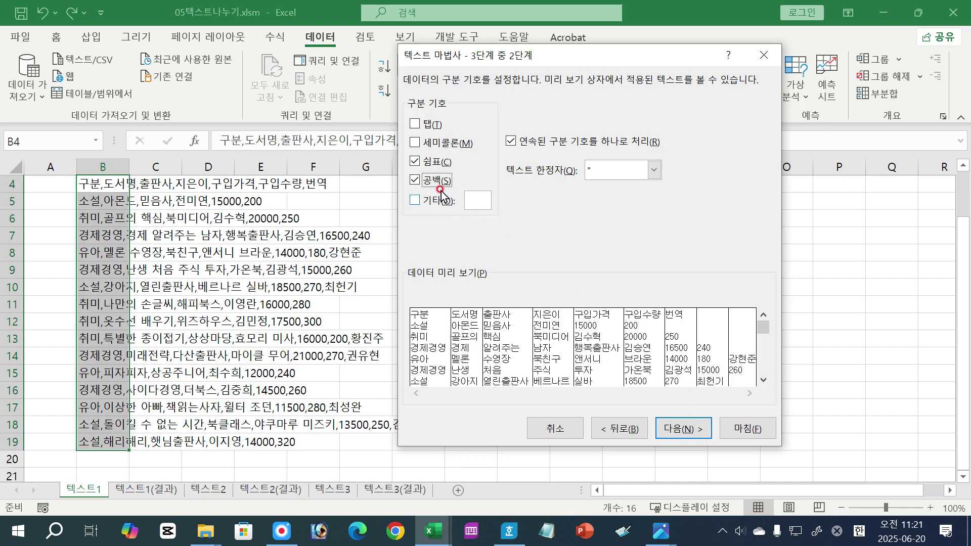
left_click(414, 182)
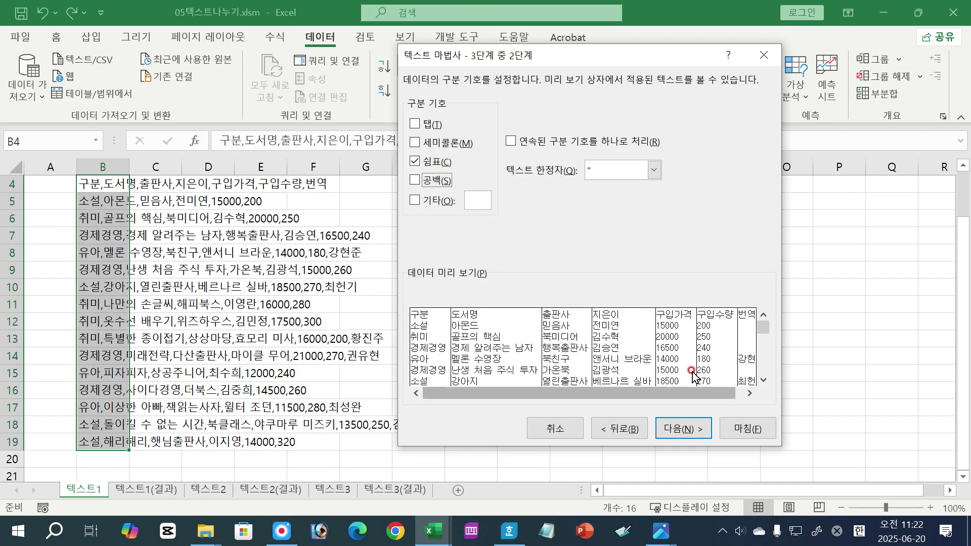
left_click(417, 183)
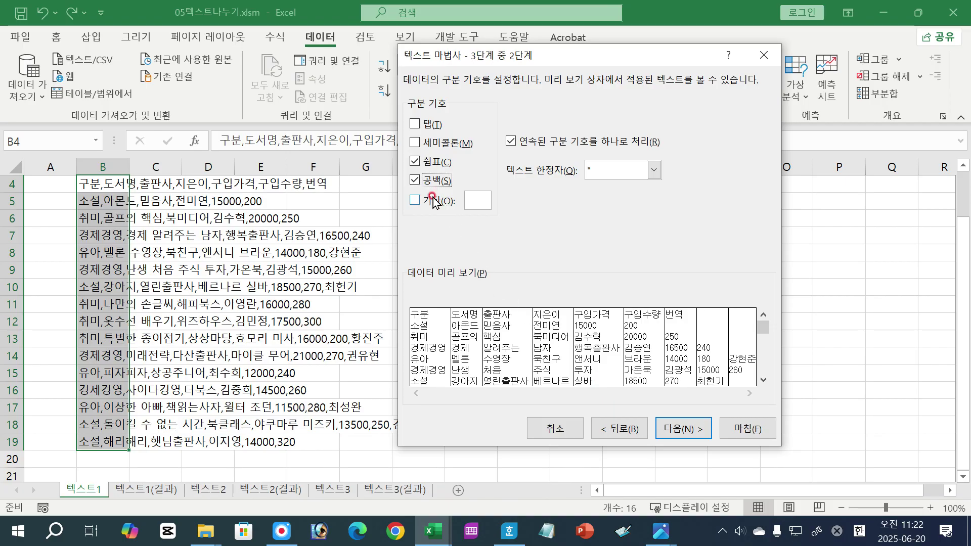
left_click(415, 180)
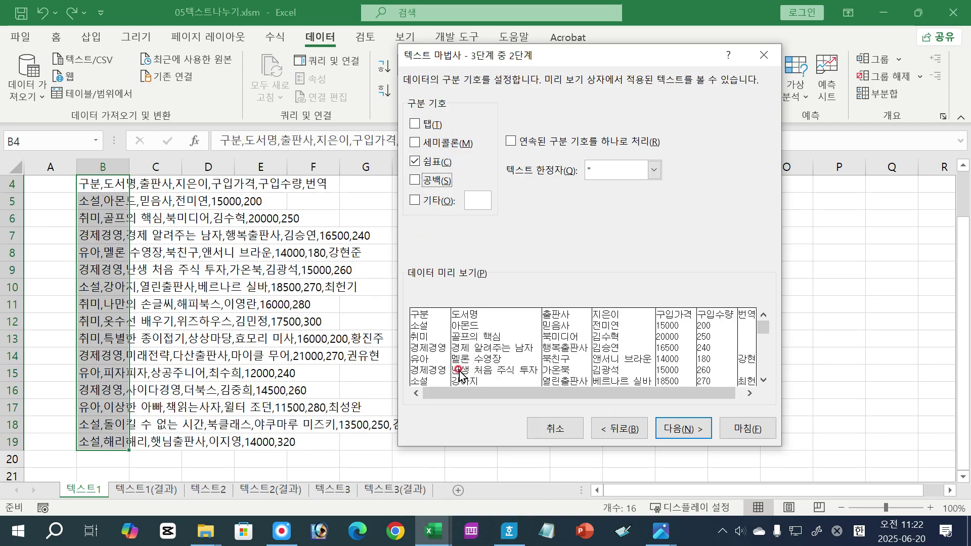
left_click(415, 180)
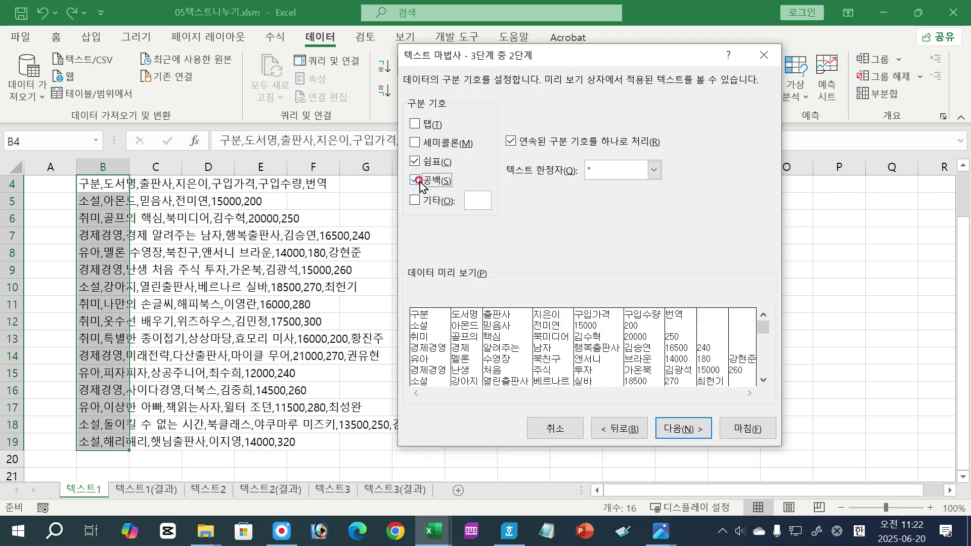
left_click(555, 429)
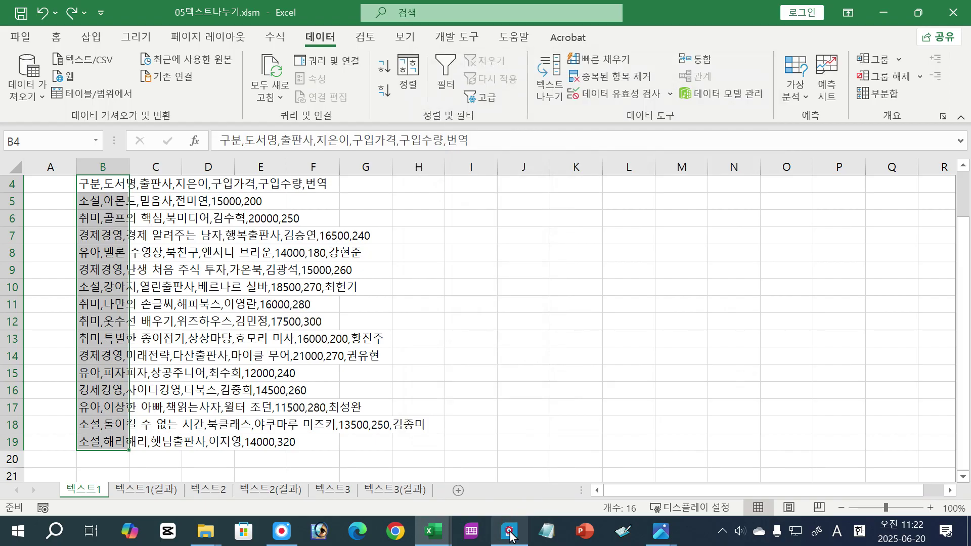
- Switch to the Hangul document and read options ③ and ④ of question 33, highlighting the text of both
left_click(510, 534)
left_click(585, 317)
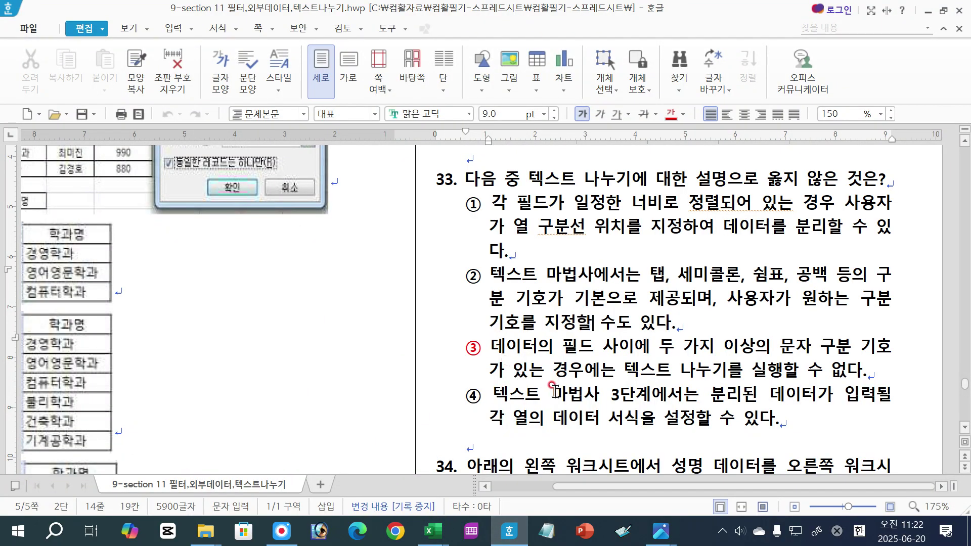
left_click_drag(491, 349, 875, 378)
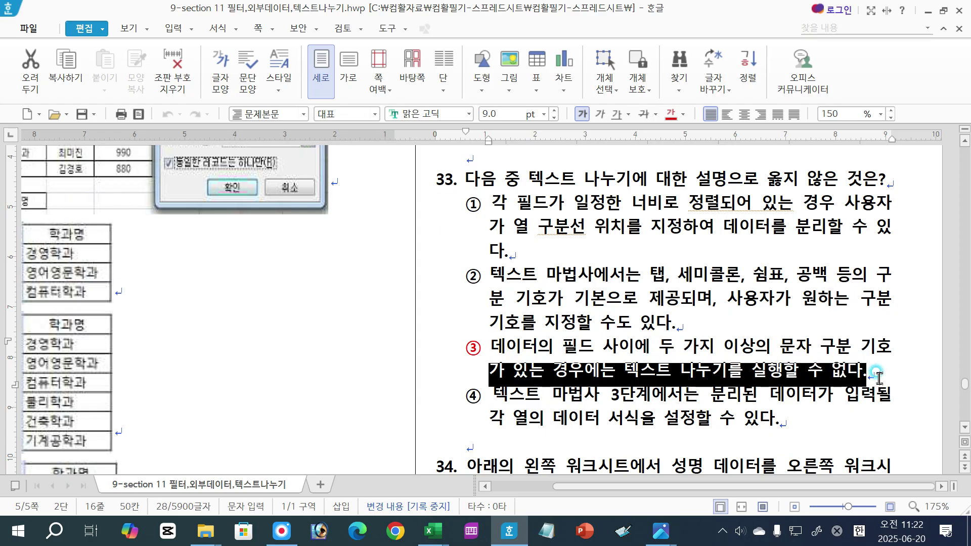
left_click(627, 371)
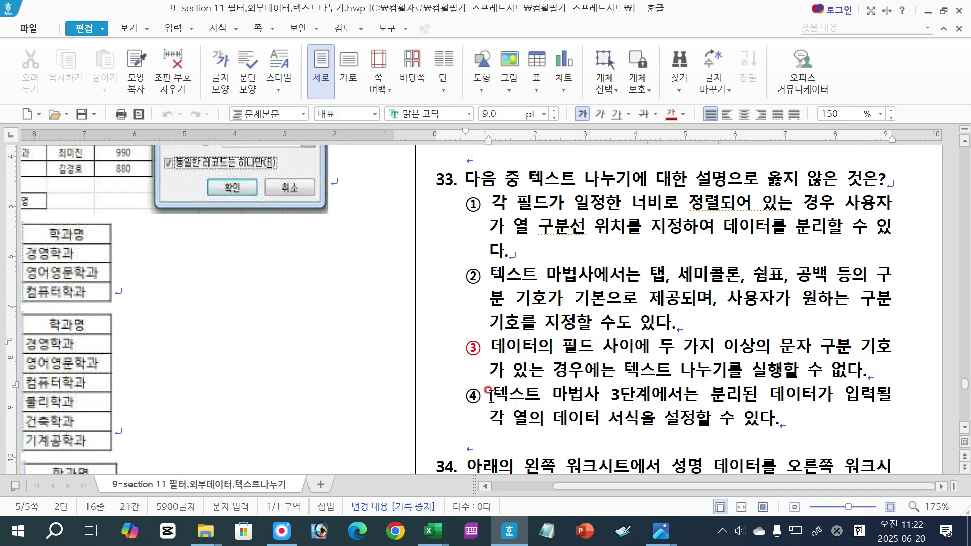
left_click_drag(491, 397, 898, 401)
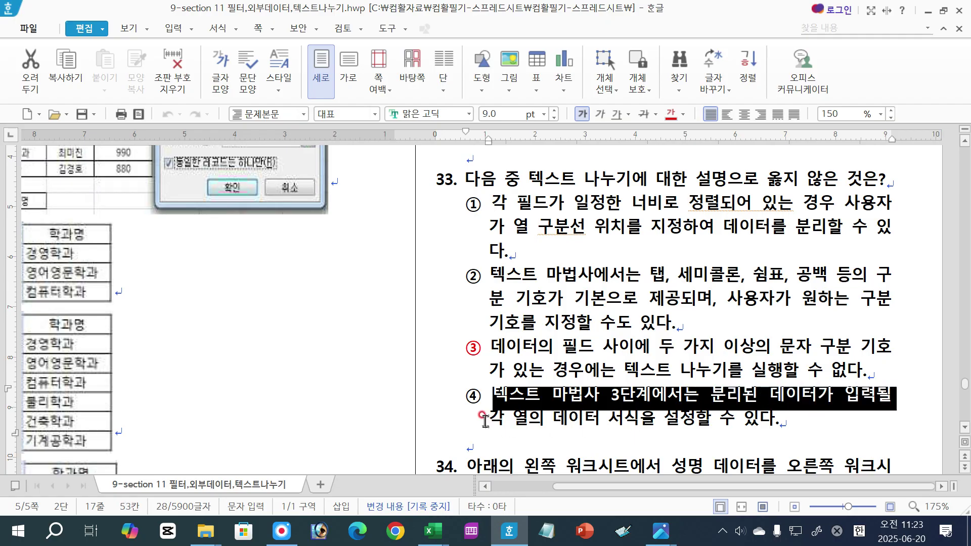
left_click_drag(484, 420, 791, 414)
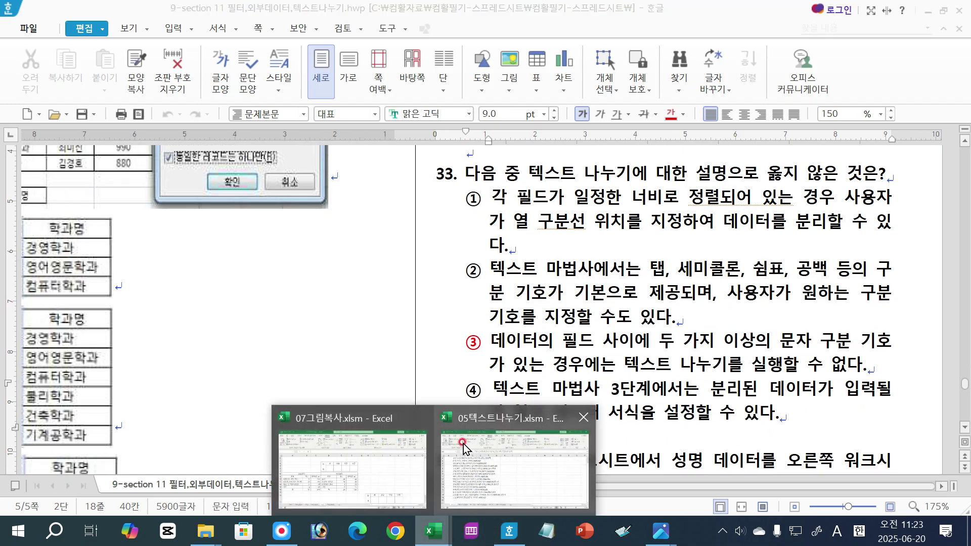
- In 05텍스트나누기.xlsm, try setting the 도서명 column to 열 가져오지 않음(건너뜀) in Text to Columns, leaving the wizard without splitting
left_click(511, 471)
left_click(539, 85)
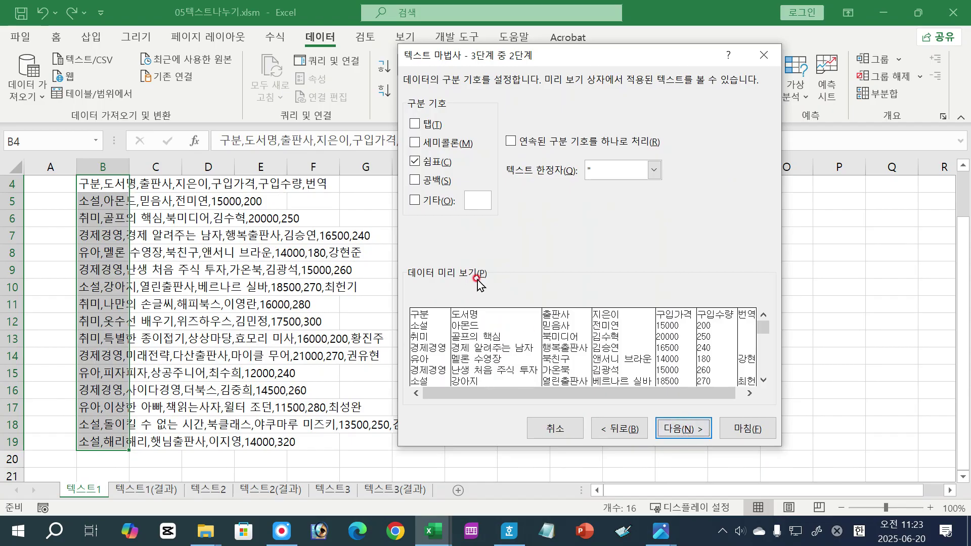
left_click(683, 429)
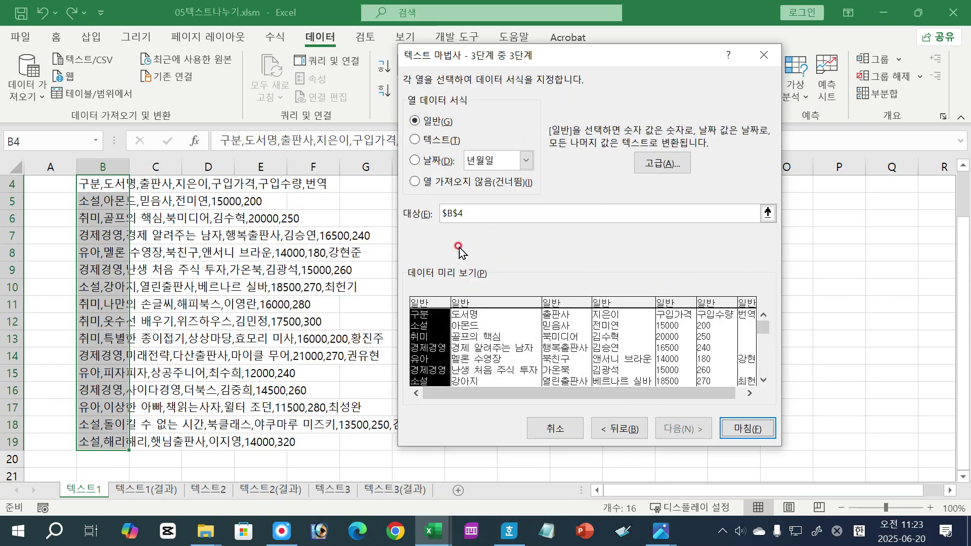
left_click(484, 358)
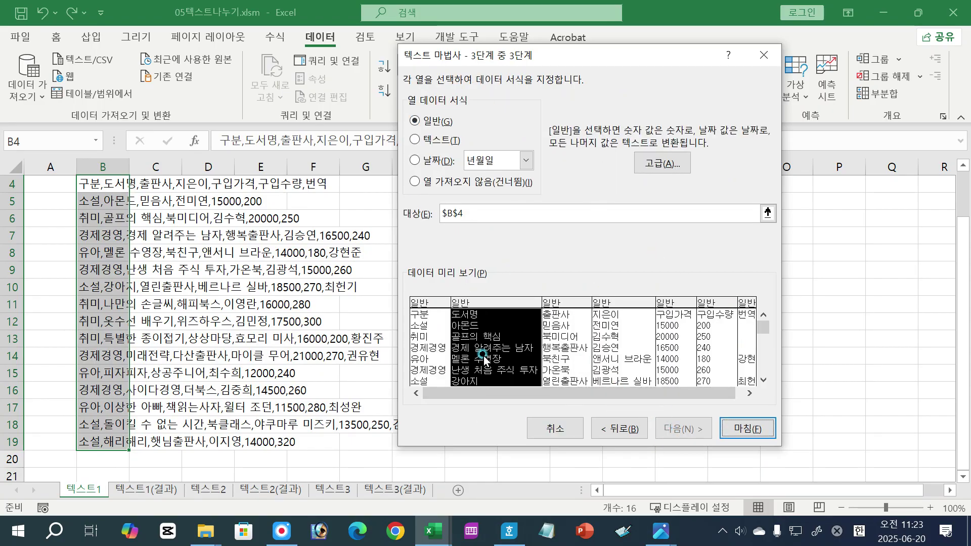
left_click(443, 183)
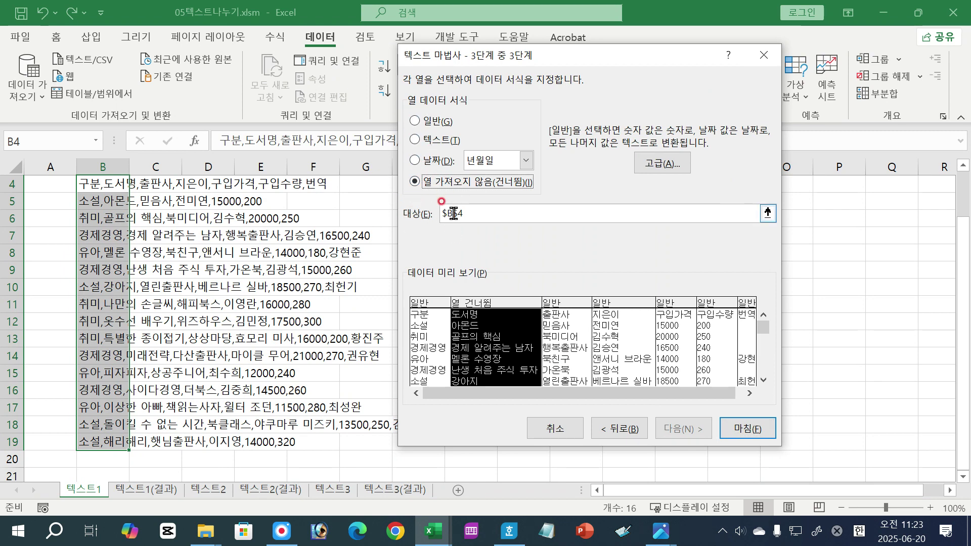
left_click(538, 429)
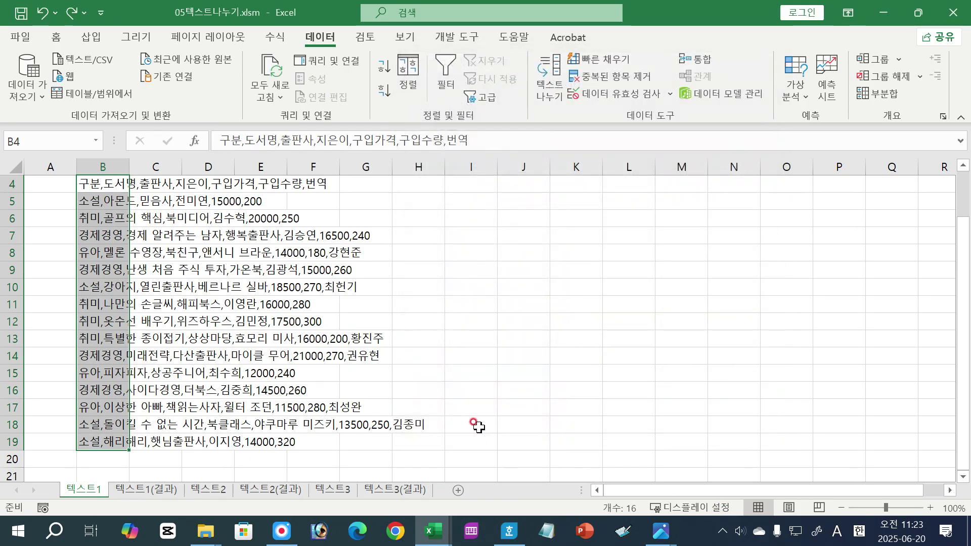
left_click(473, 424)
- Switch to the Hangul document and read question 34 with its example worksheets, highlighting the wording of options ② to ④
left_click(509, 531)
left_click(597, 413)
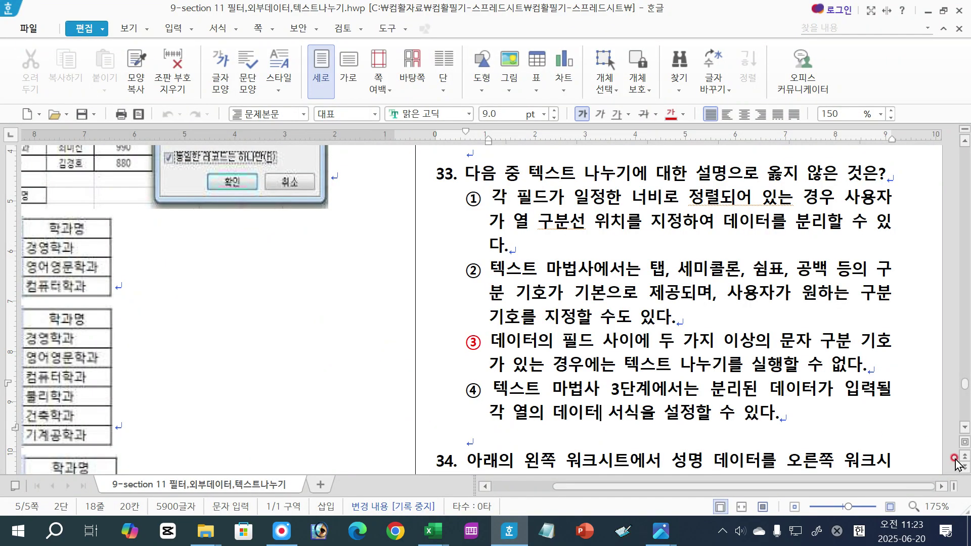
scroll(966, 433, "down", 5)
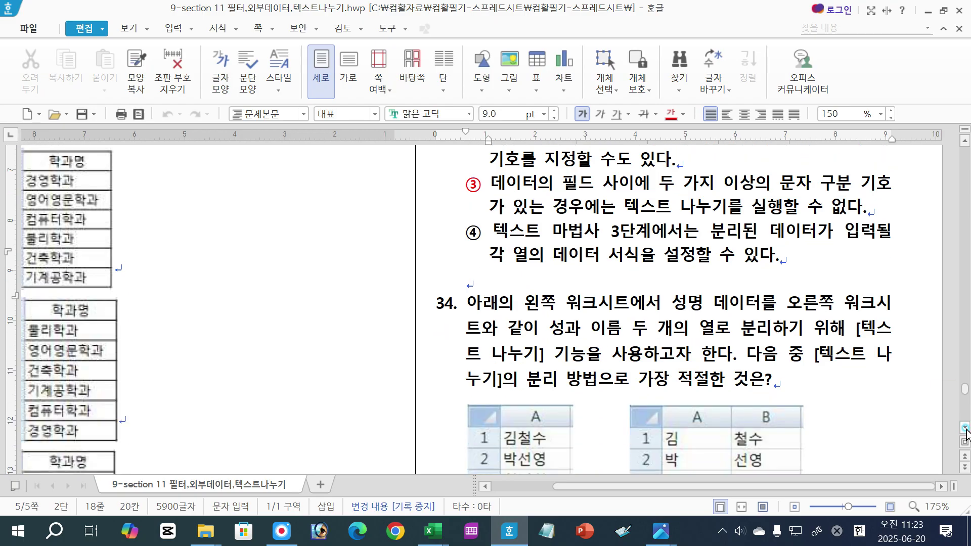
left_click(966, 429)
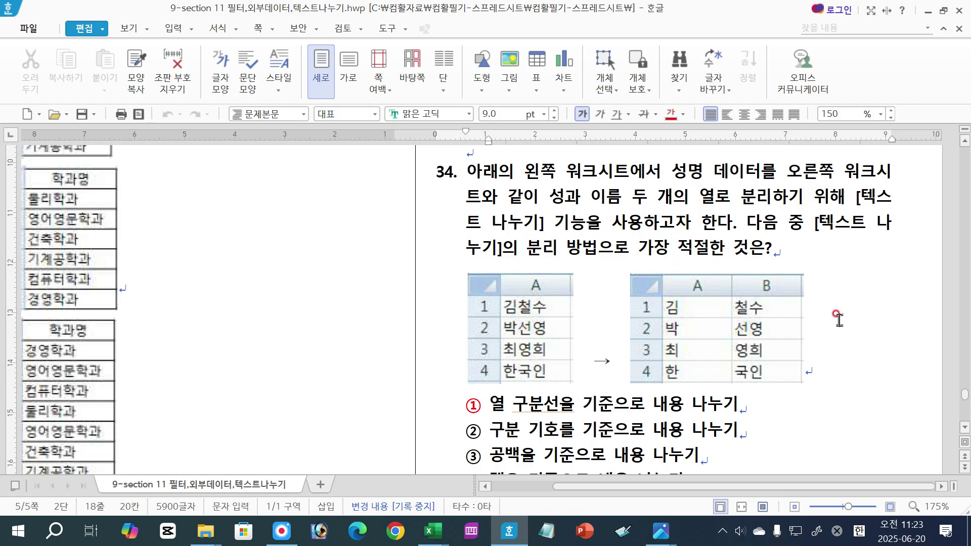
left_click(964, 429)
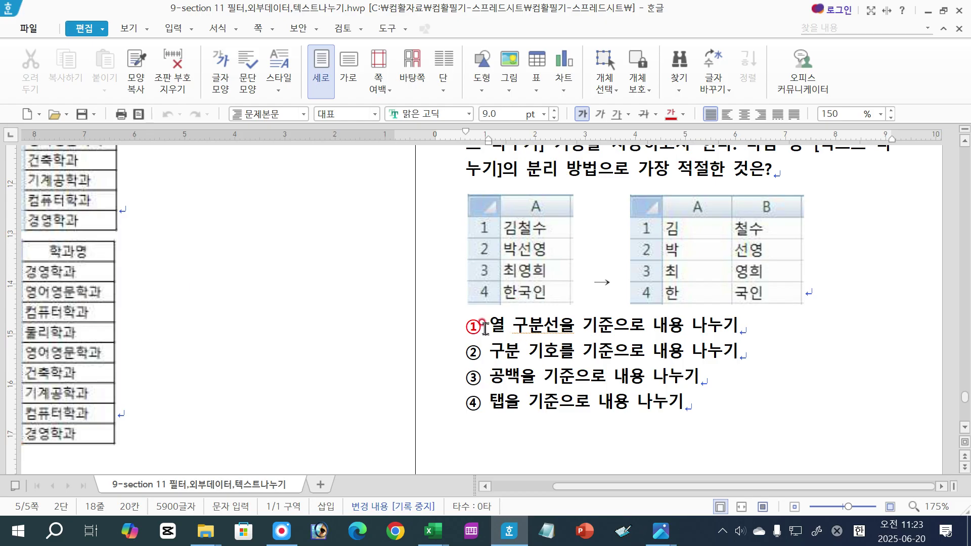
left_click_drag(488, 353, 562, 349)
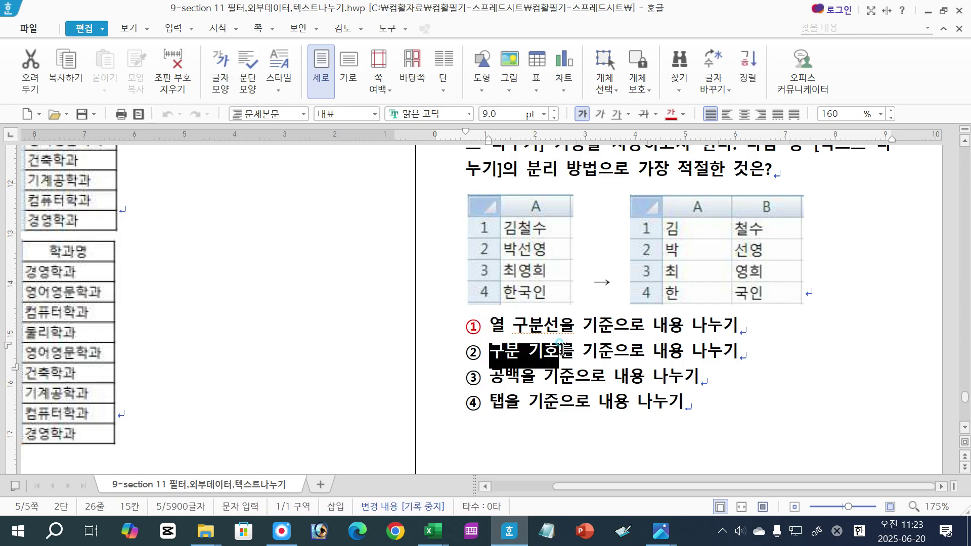
left_click_drag(492, 380, 515, 405)
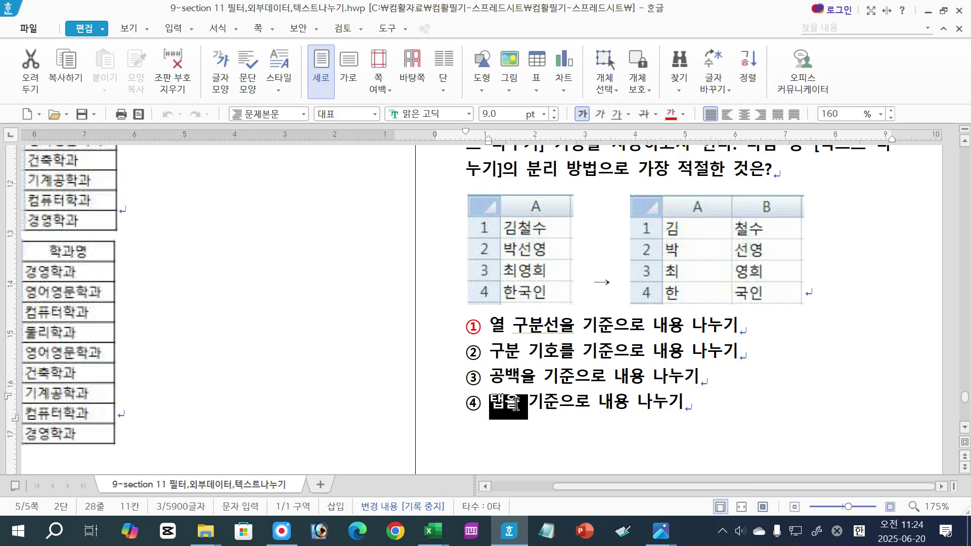
left_click_drag(490, 349, 573, 407)
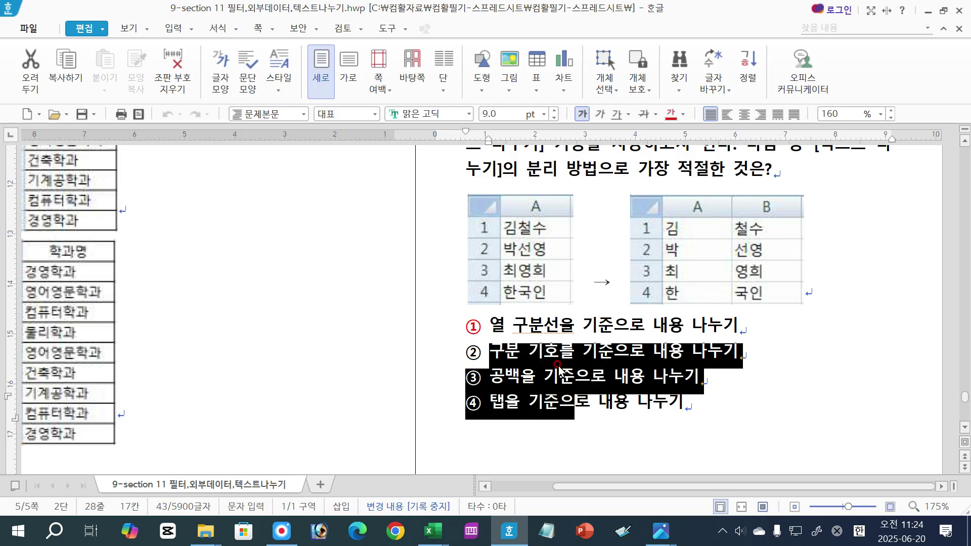
left_click(513, 337)
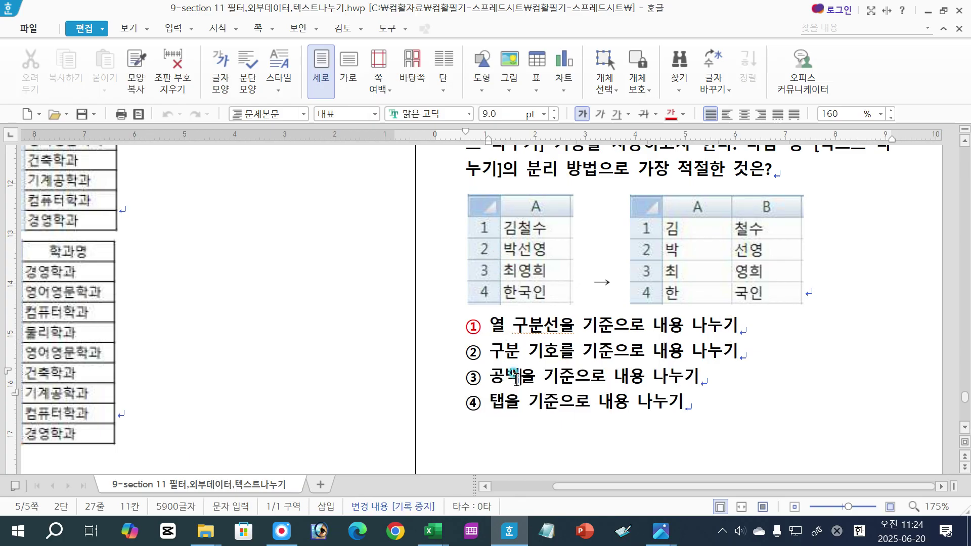
- Open 필기 풀이 예제 (1).xlsx in Excel and select the 문제34 names in C109:C112 on the sheet 9-필터외부데이터텍스트나누기
right_click(433, 531)
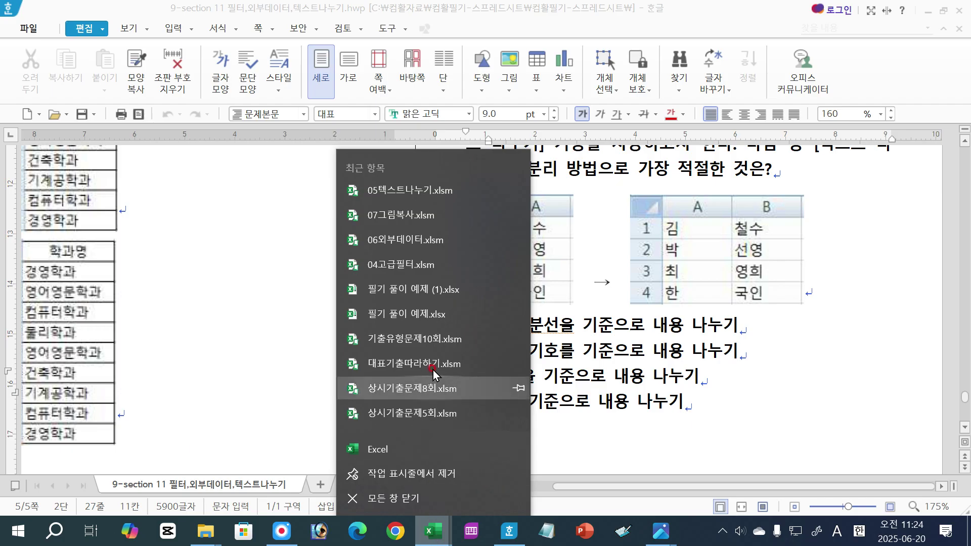
left_click(402, 324)
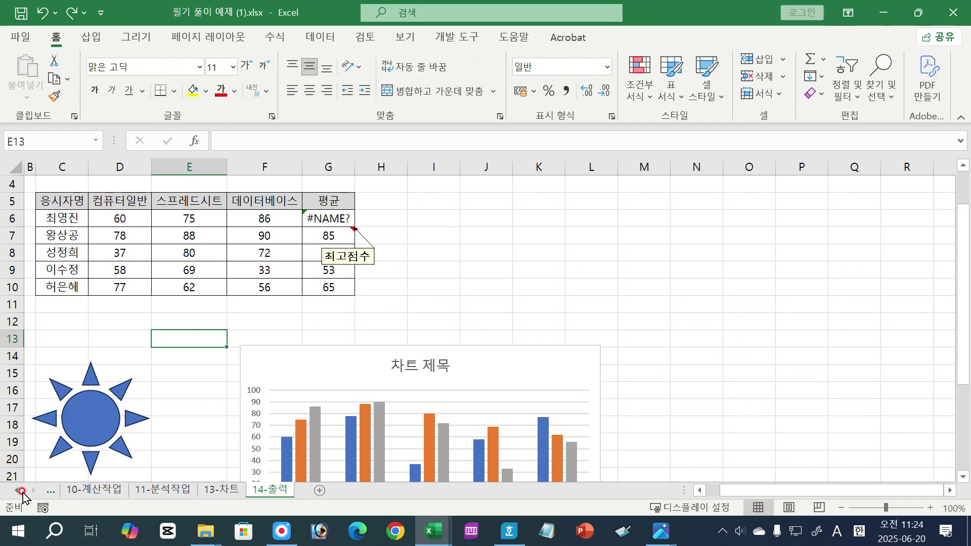
left_click(20, 491)
left_click(21, 491)
left_click(21, 491)
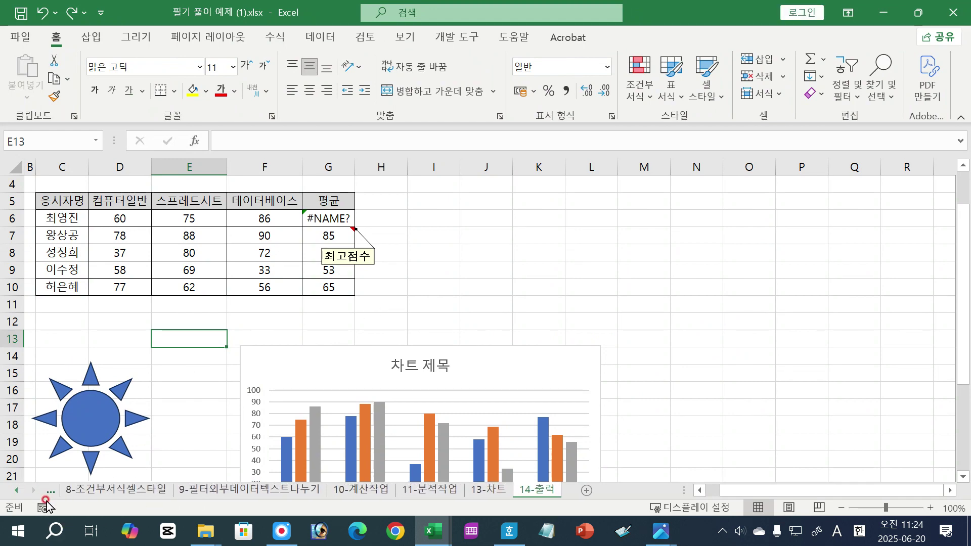
left_click(215, 491)
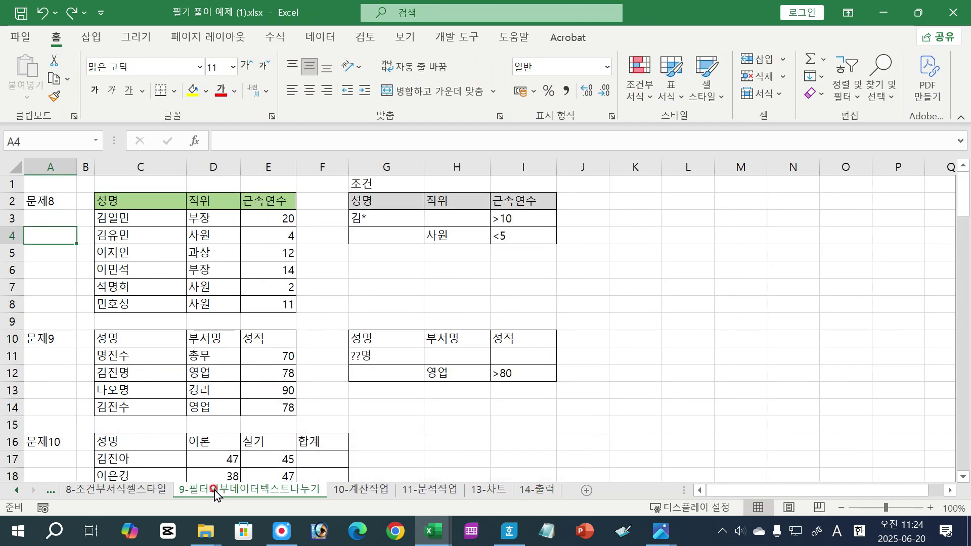
scroll(364, 408, "down", 20)
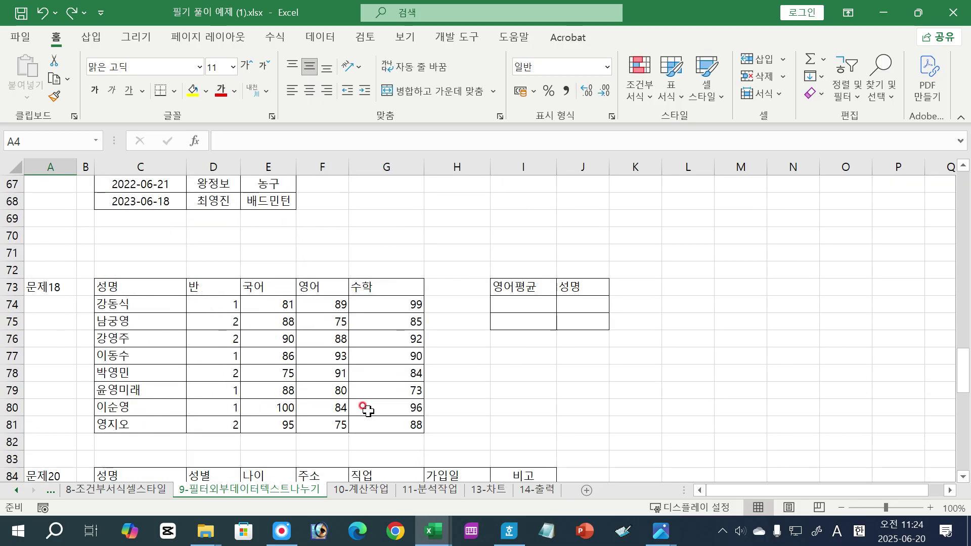
scroll(368, 411, "down", 11)
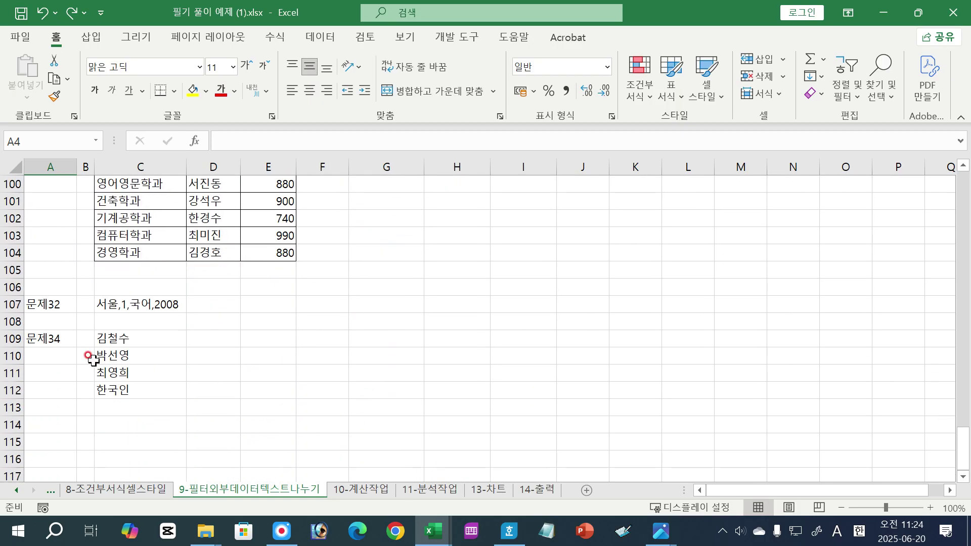
left_click_drag(127, 341, 125, 390)
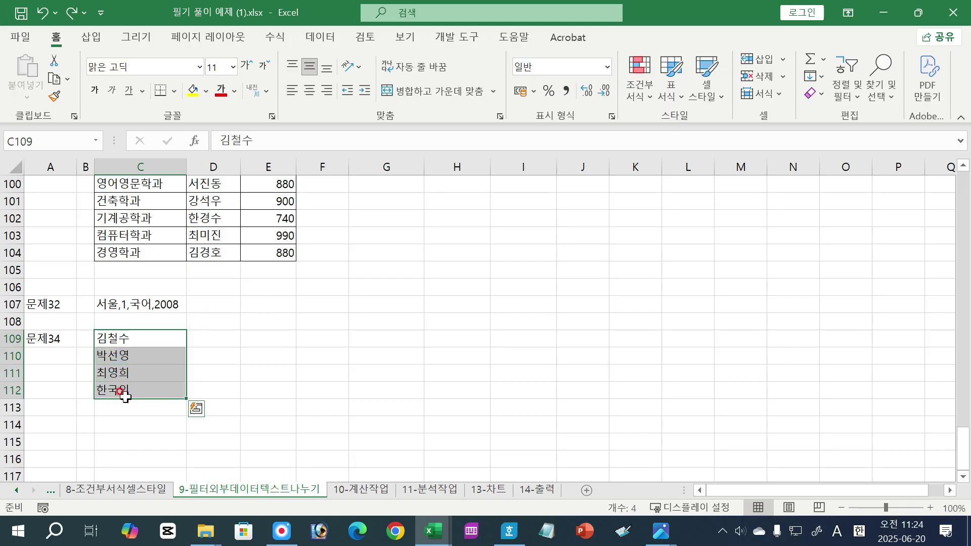
left_click(318, 38)
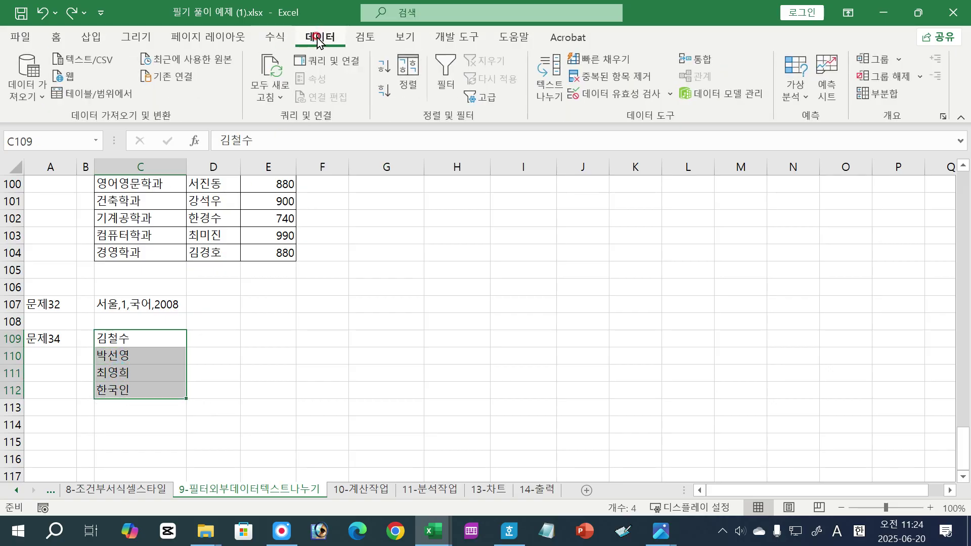
- Pin 필기 풀이 예제 (1).xlsx in Excel's taskbar list of recent files
right_click(428, 541)
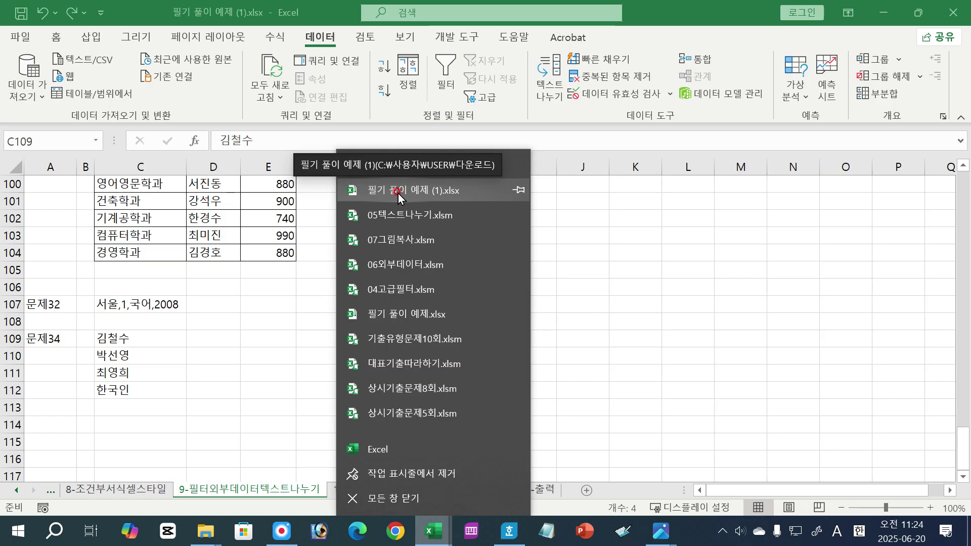
left_click(624, 337)
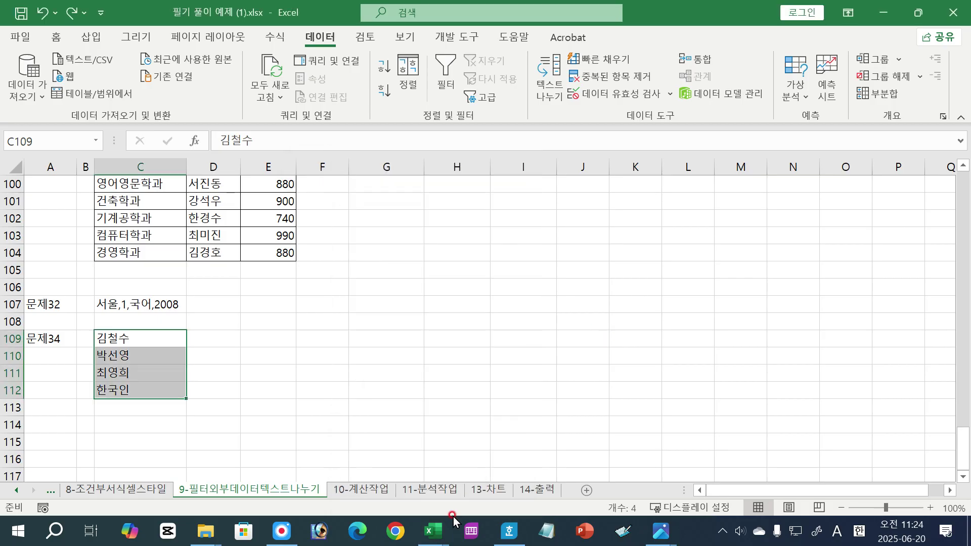
right_click(429, 541)
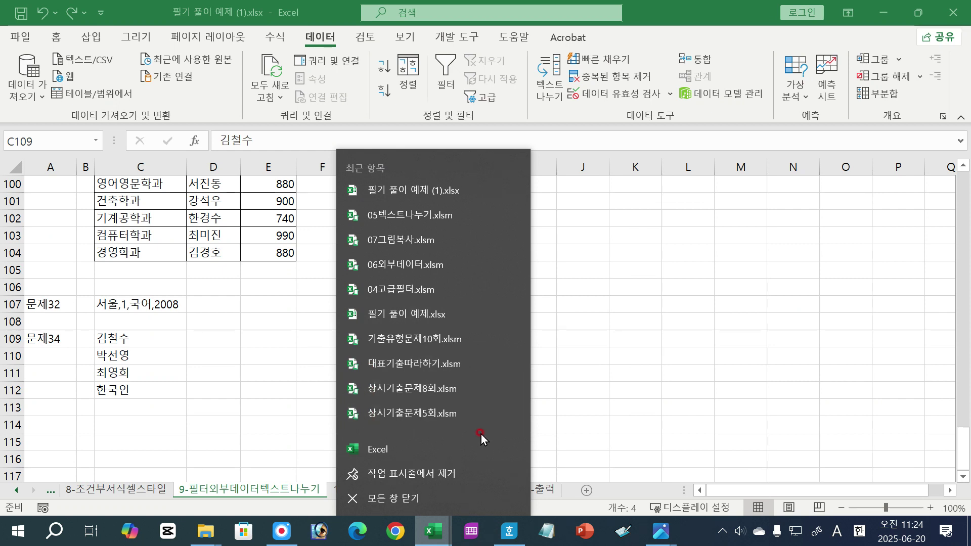
left_click(519, 191)
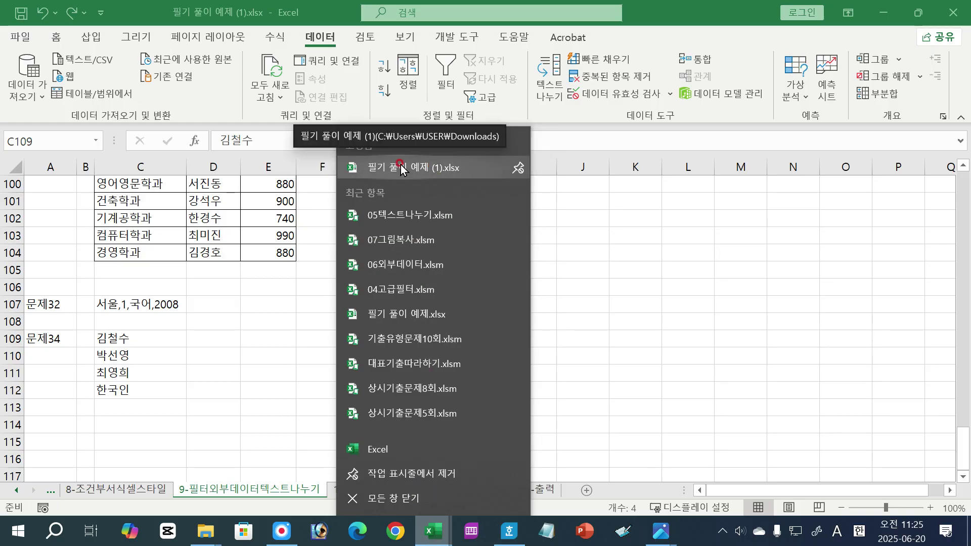
left_click(235, 377)
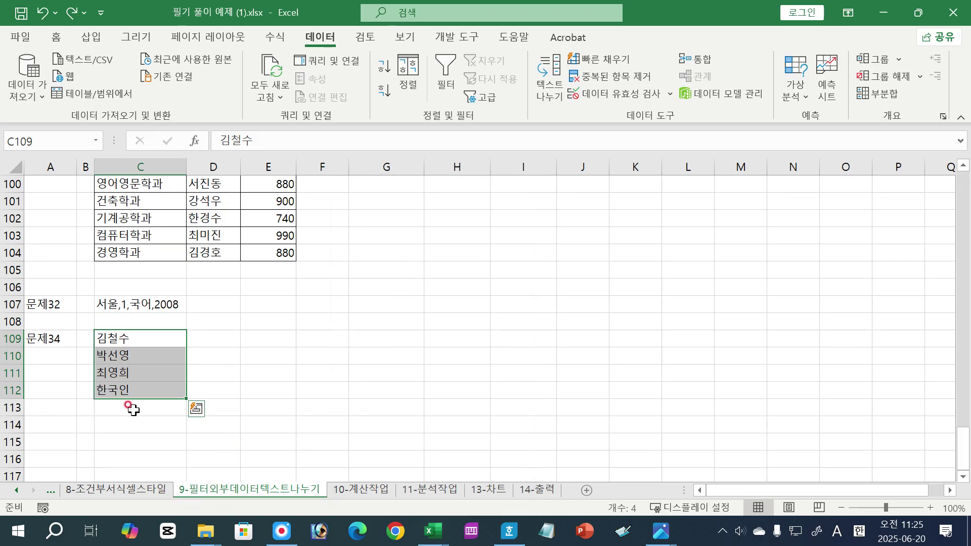
- Split C109:C112 with Text to Columns using 너비가 일정함, placing the column break after the first character of each name
left_click(550, 83)
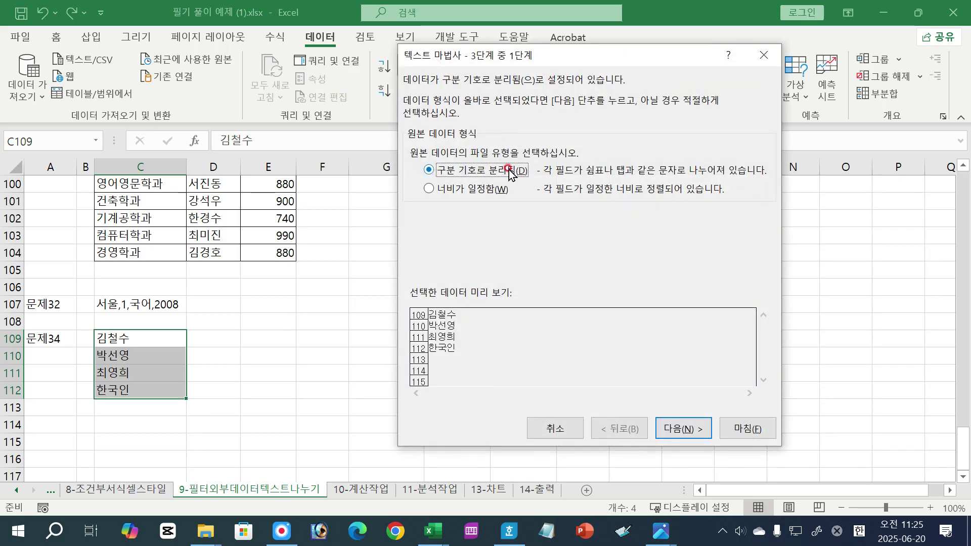
left_click(441, 195)
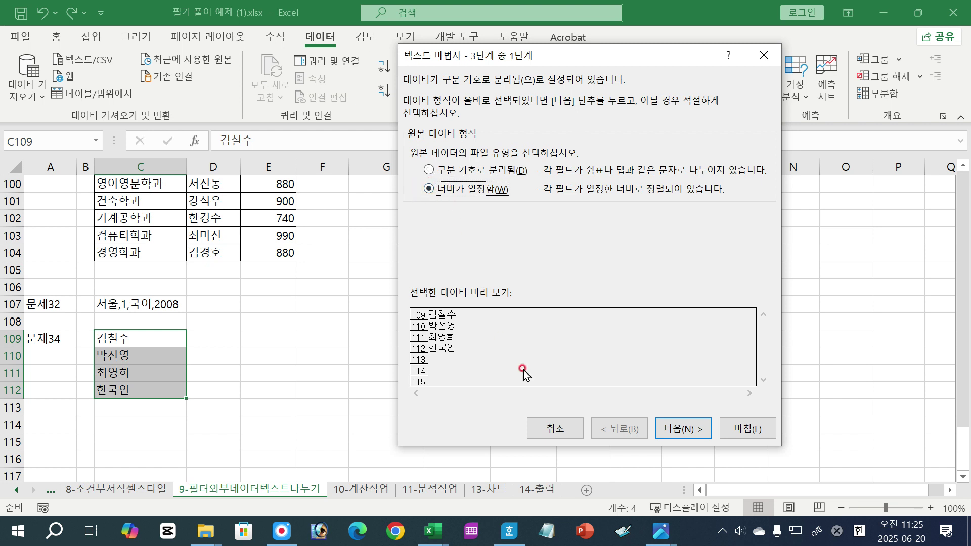
left_click(683, 431)
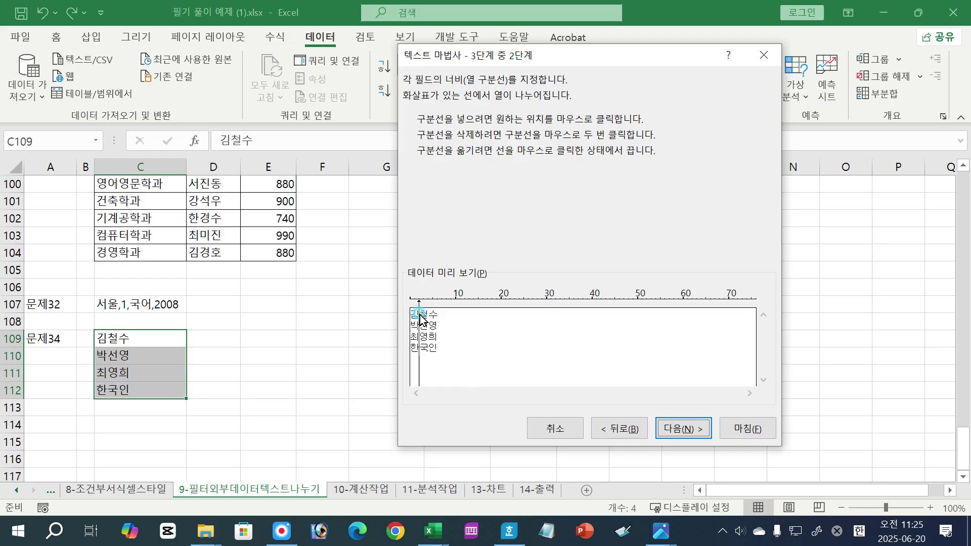
left_click(416, 394)
left_click(683, 430)
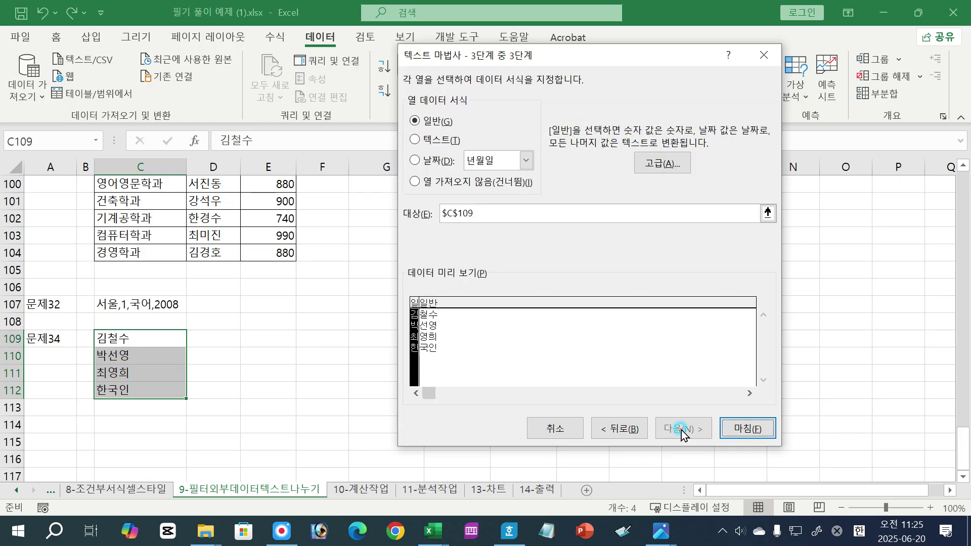
left_click(748, 429)
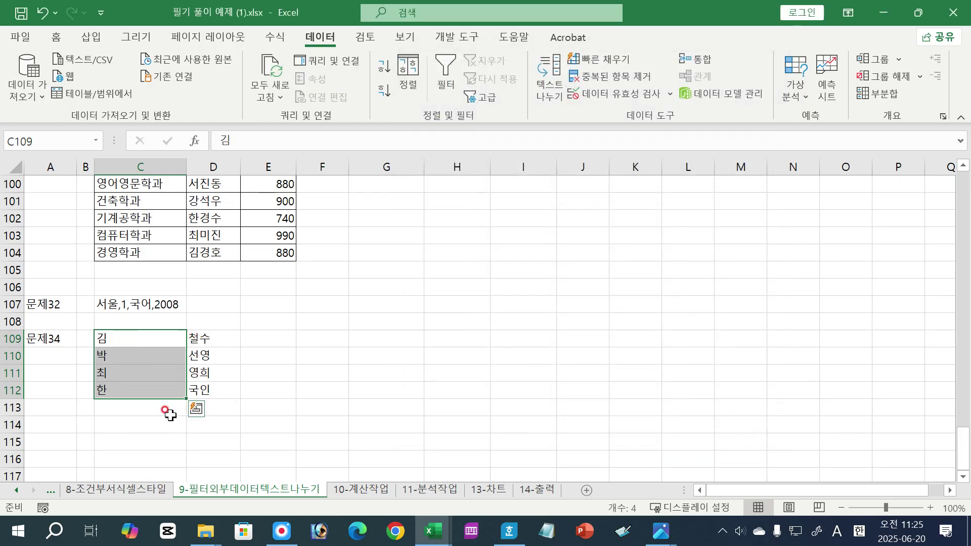
left_click(340, 390)
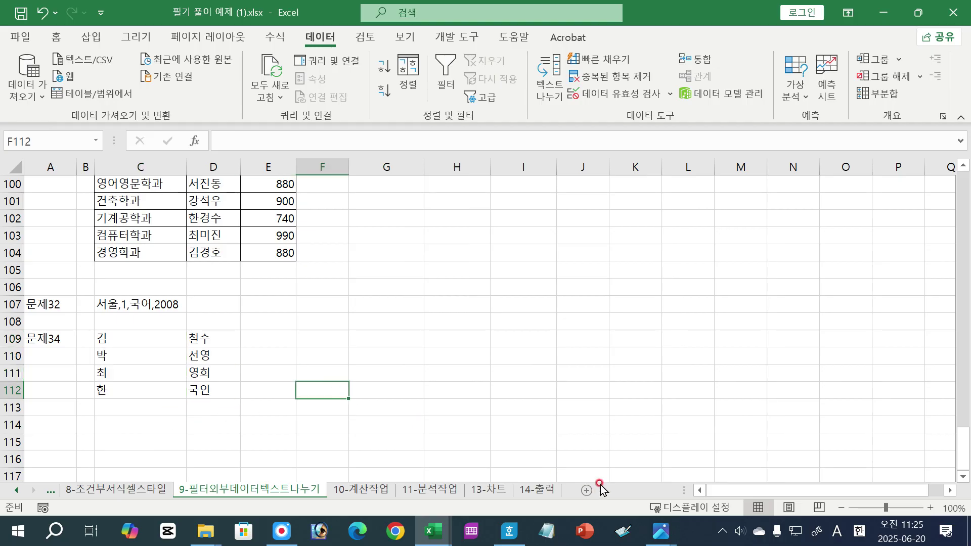
- Return to question 34 in the Hangul document and highlight options ② to ④ for review
left_click(509, 531)
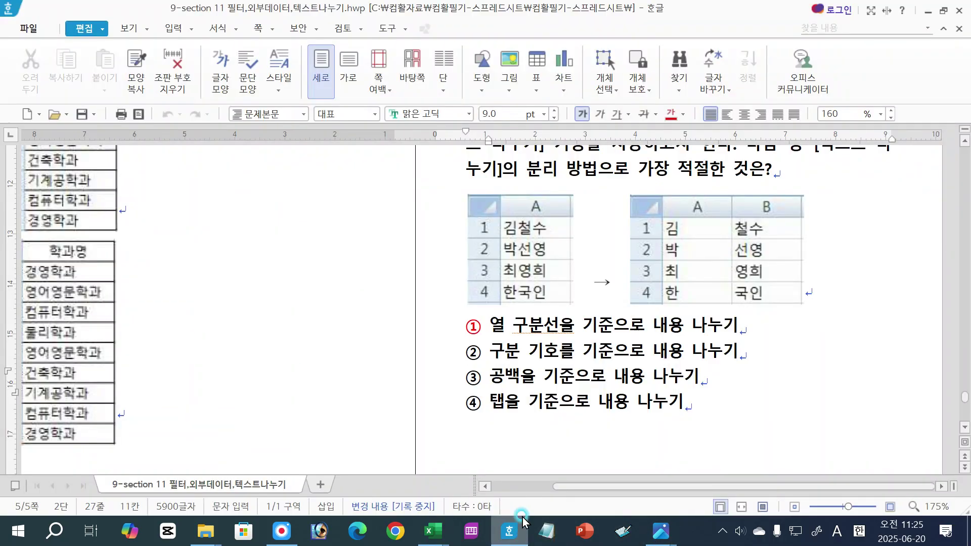
left_click(575, 402)
left_click_drag(487, 353, 540, 397)
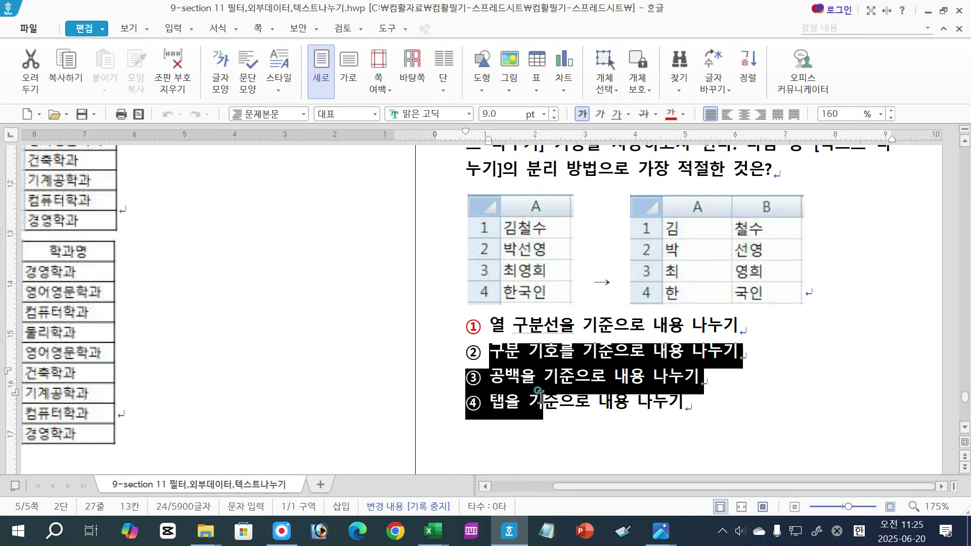